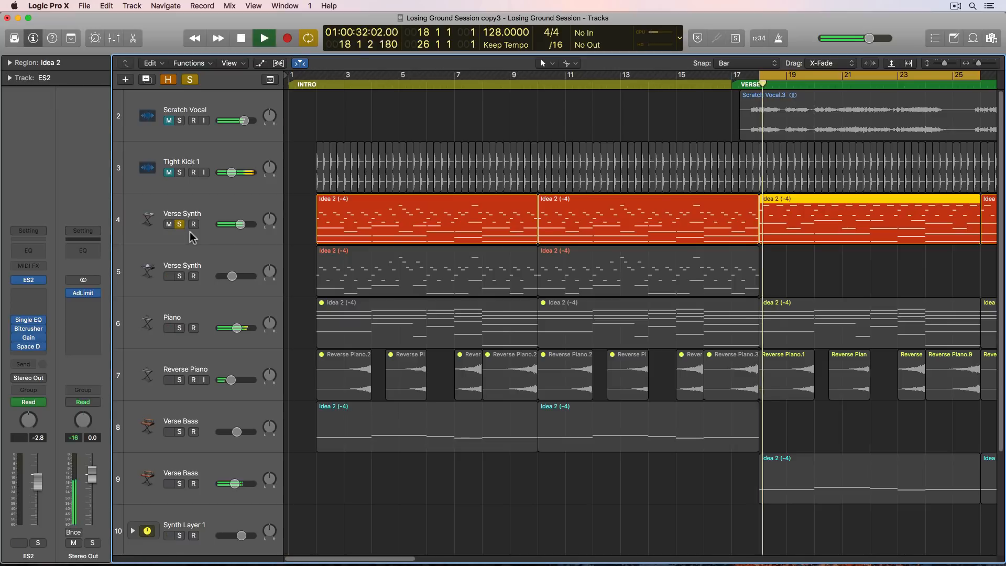
# - Open the first Verse 1 region of the track 4 Verse Synth in the Piano Roll and examine its notes up close
pyautogui.doubleClick(771, 237)
pyautogui.click(653, 354)
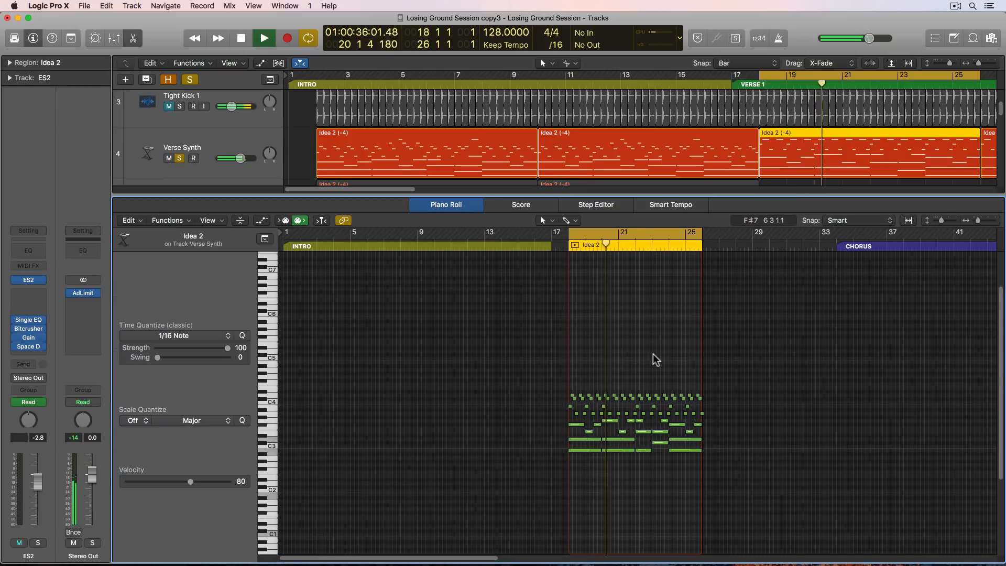
pyautogui.press('z')
pyautogui.press('super+Up')
pyautogui.press('super+Up')
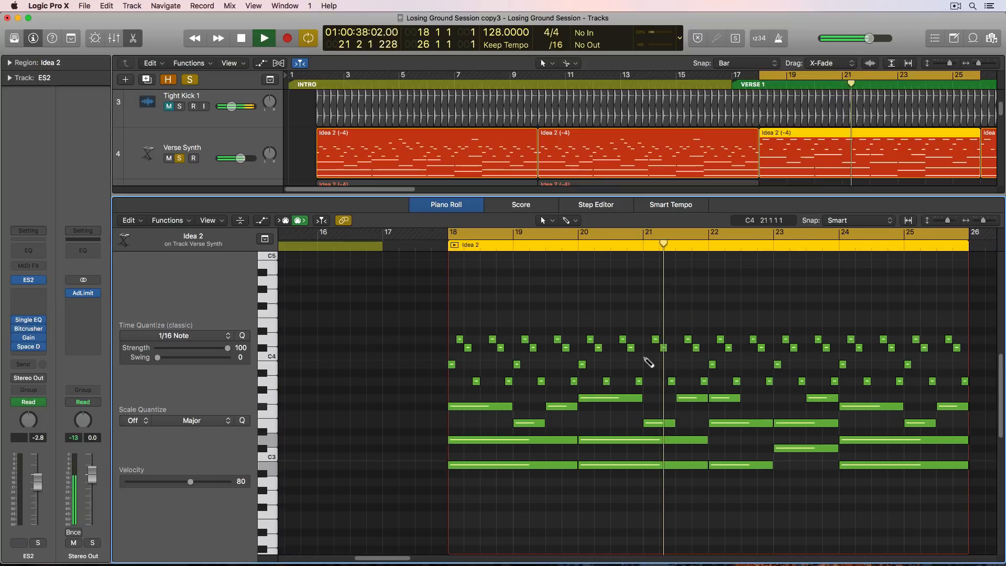
pyautogui.press('super+Down')
pyautogui.hscroll(2, 650, 355)
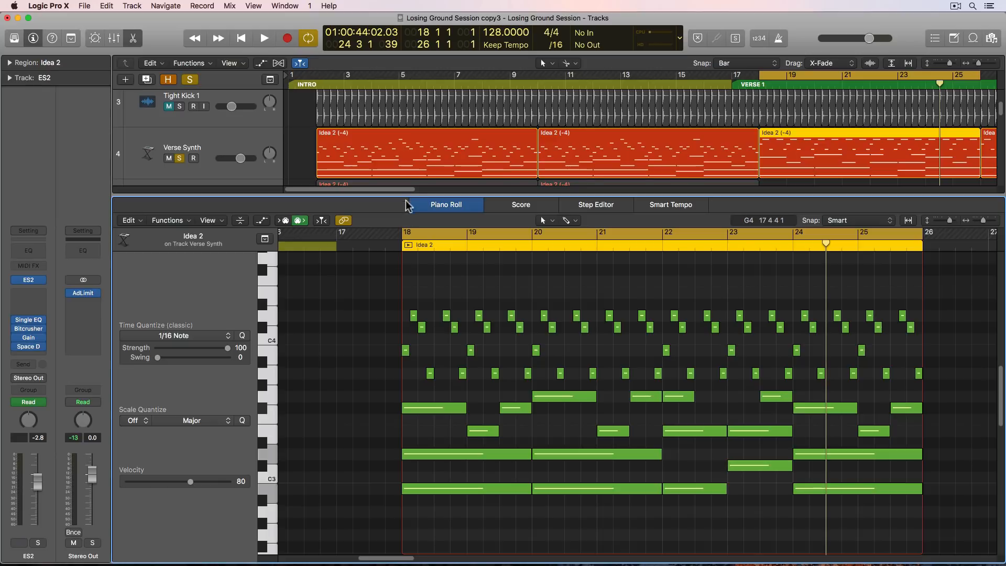
# - Show the notes of track 4's first intro region, set the cycle range to bars 2–10, and listen to the loop
pyautogui.click(405, 161)
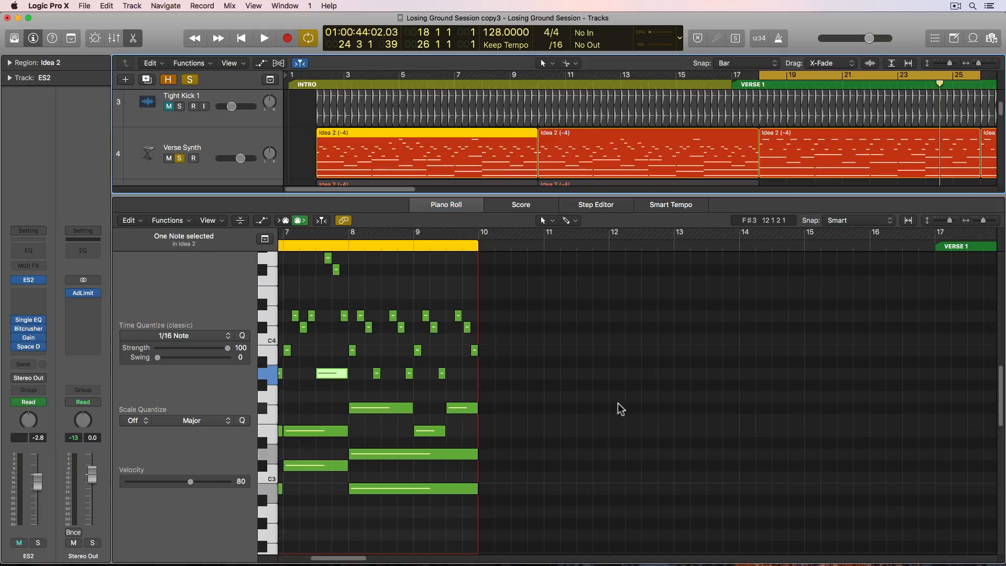
pyautogui.hscroll(-5, 632, 404)
pyautogui.hscroll(-3, 632, 404)
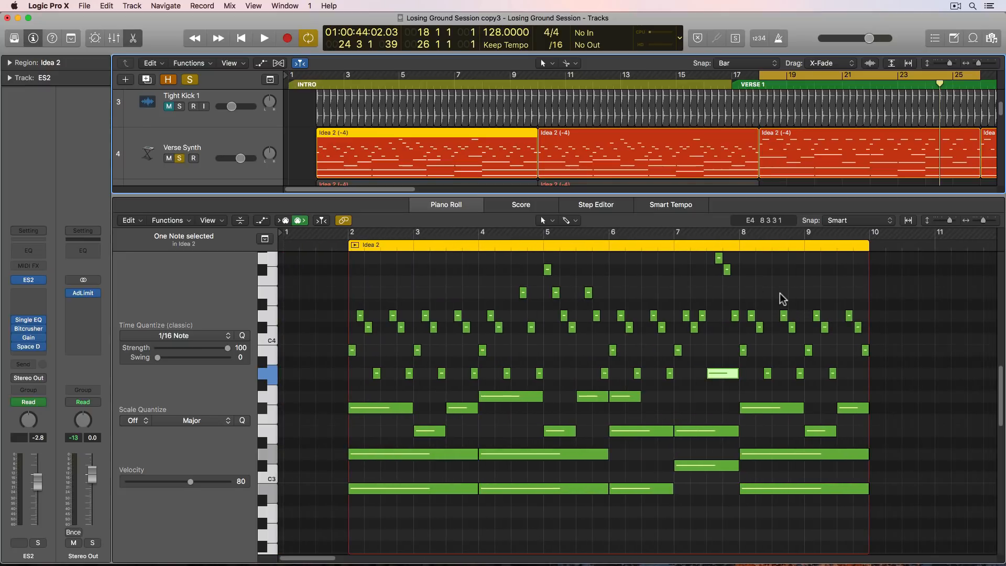
pyautogui.press('super+u')
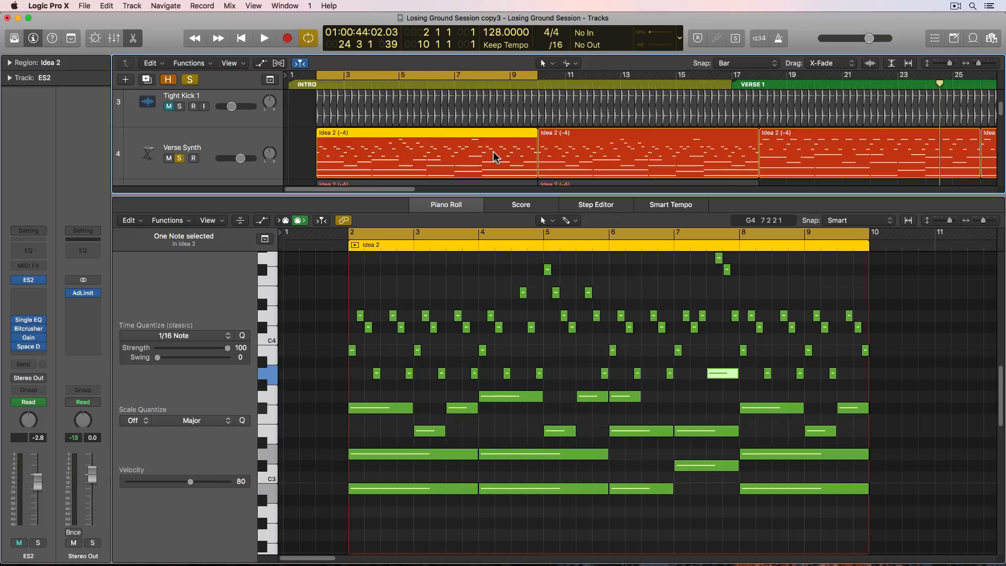
pyautogui.press('space')
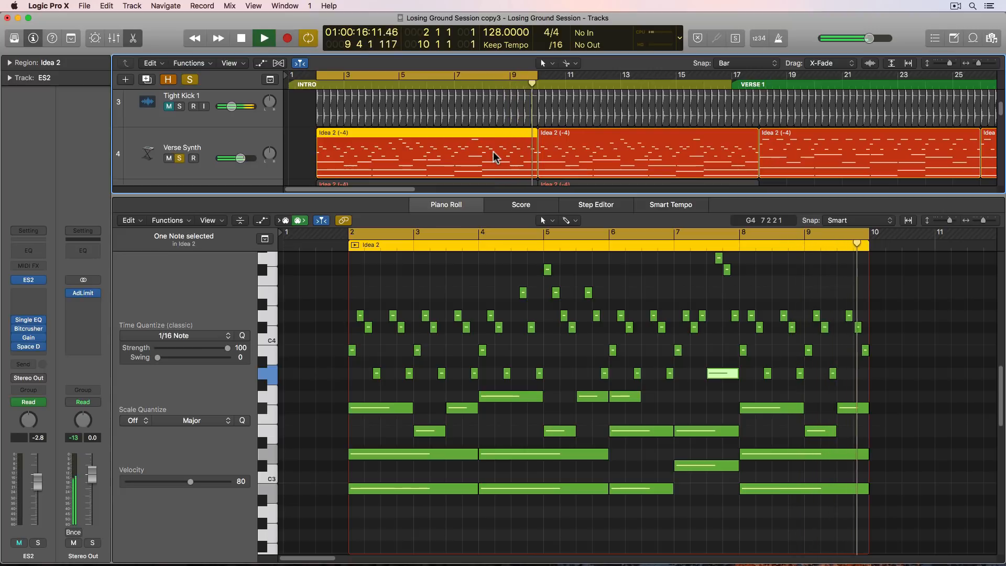
pyautogui.press('space')
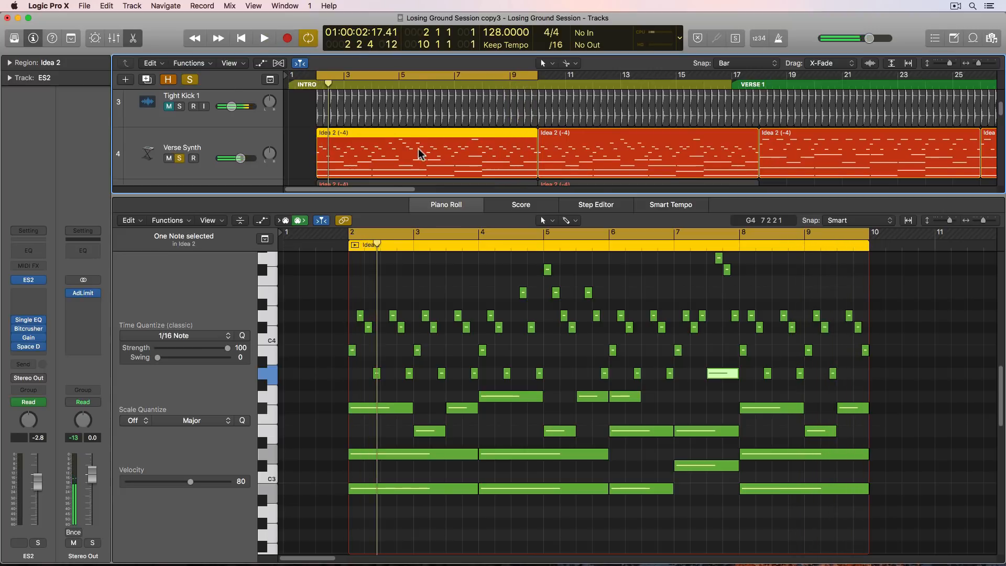
# - Solo the track 5 Verse Synth, select its first intro region, and enlarge the Tracks area to show both Verse Synth tracks
pyautogui.scroll(-3, 418, 153)
pyautogui.click(243, 112)
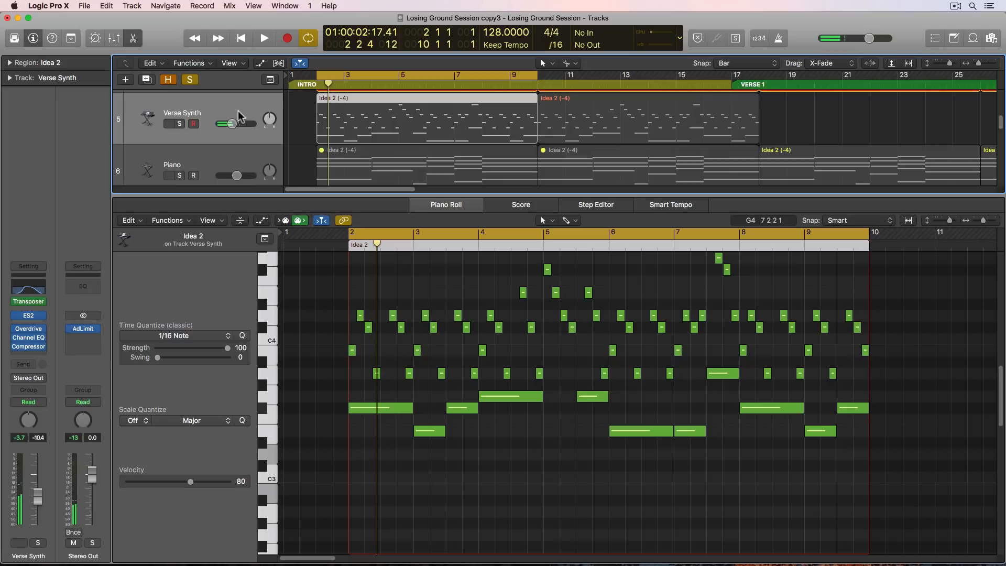
pyautogui.click(179, 124)
pyautogui.click(353, 126)
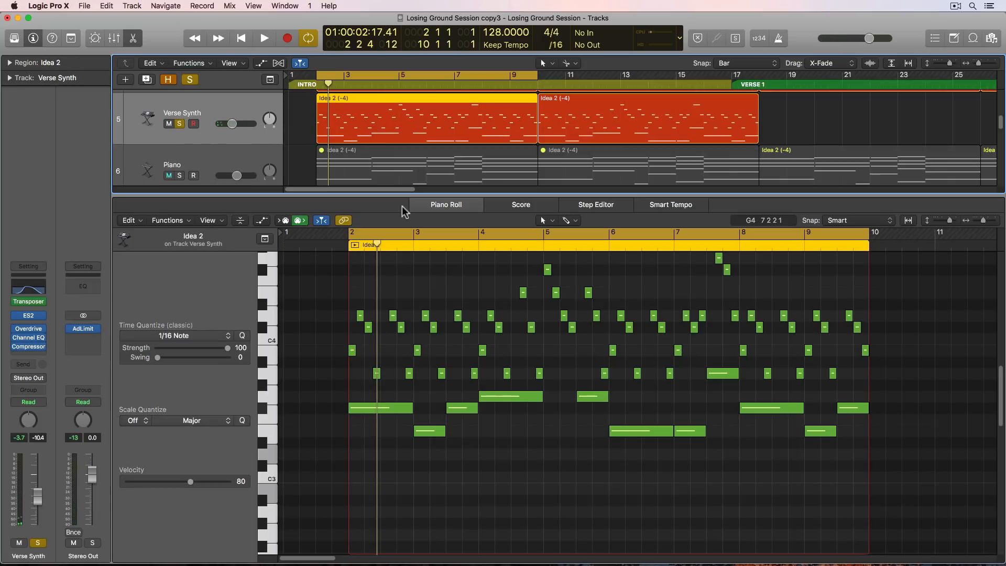
pyautogui.scroll(2, 555, 309)
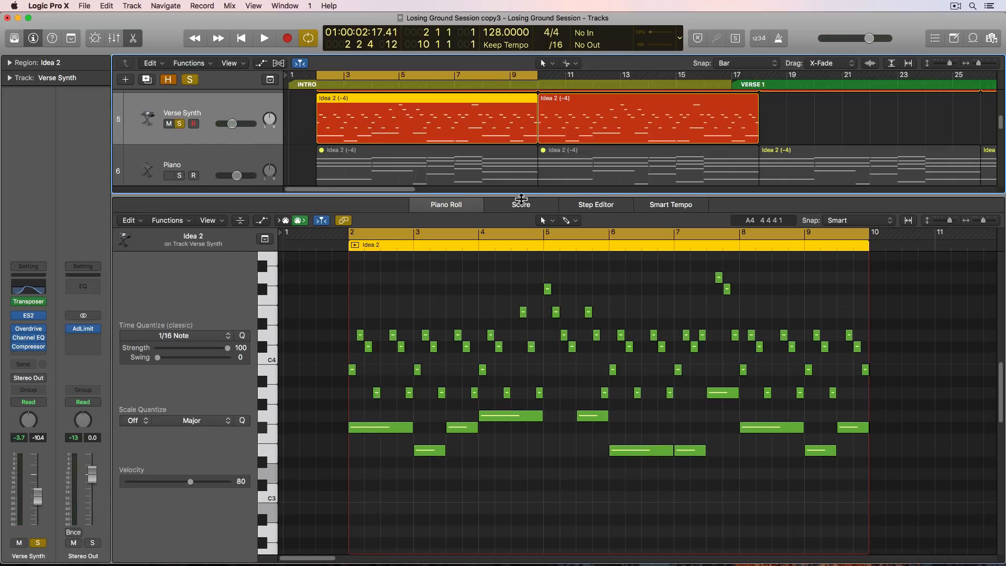
pyautogui.moveTo(523, 195); pyautogui.dragTo(525, 275)
pyautogui.scroll(4, 568, 361)
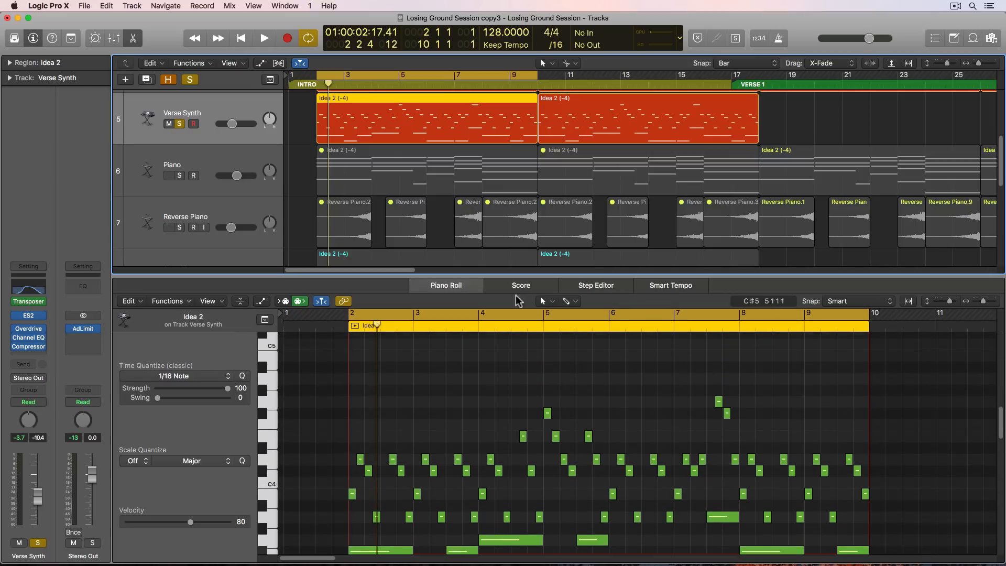
pyautogui.scroll(3, 453, 184)
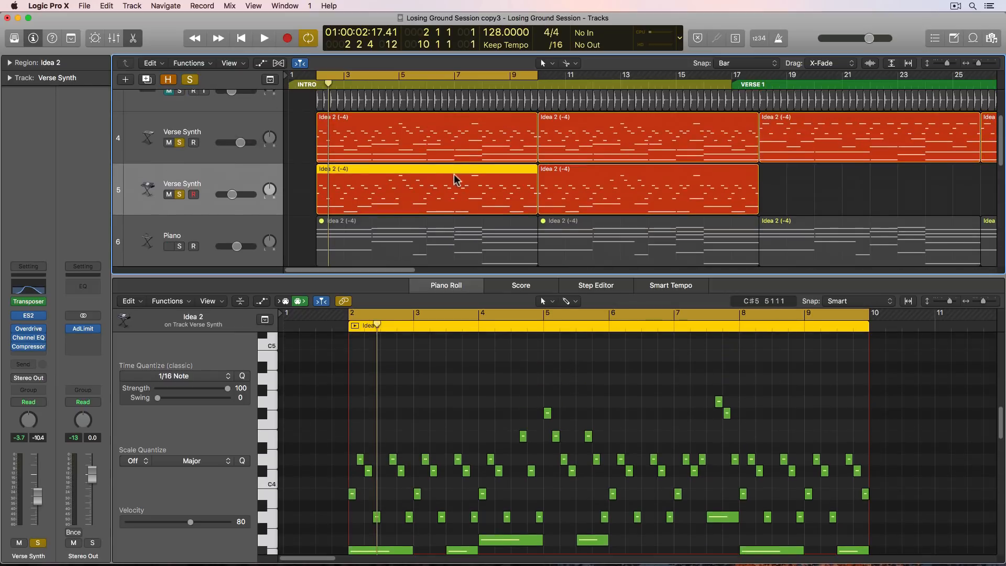
# - Compare the notes of the first intro regions on the two Verse Synth tracks and listen to both layers together
pyautogui.click(450, 140)
pyautogui.click(449, 192)
pyautogui.click(450, 156)
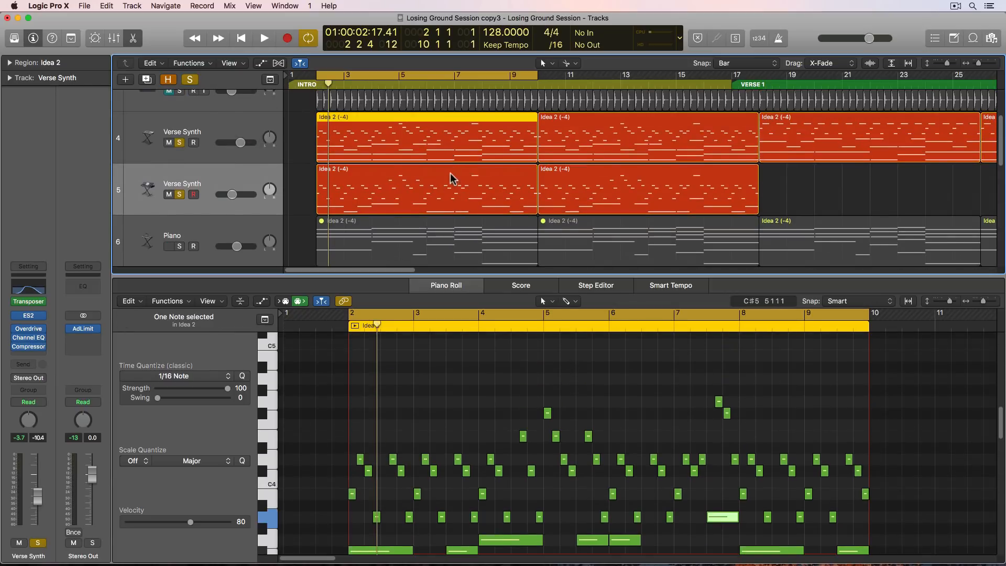
pyautogui.click(454, 180)
pyautogui.click(472, 145)
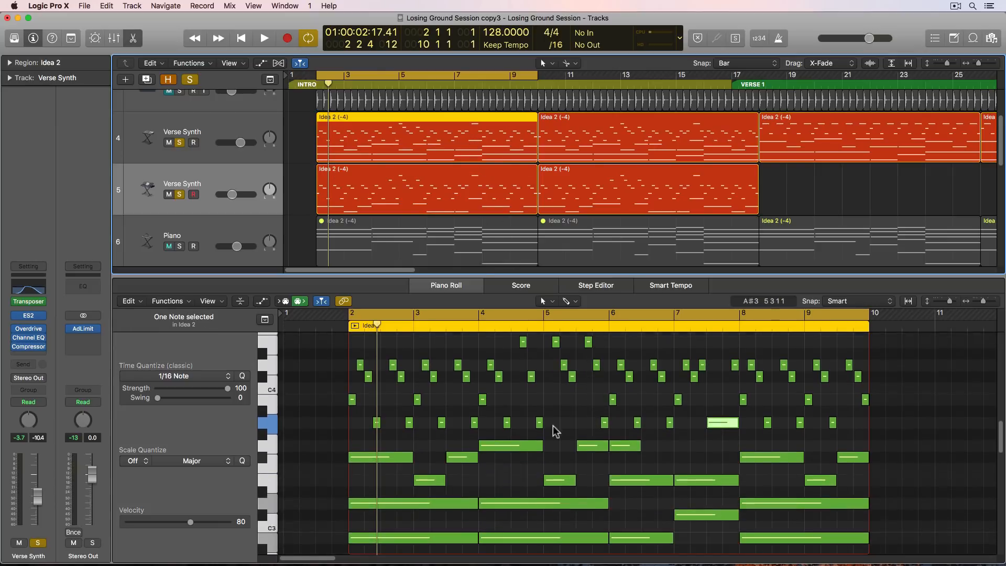
pyautogui.click(474, 203)
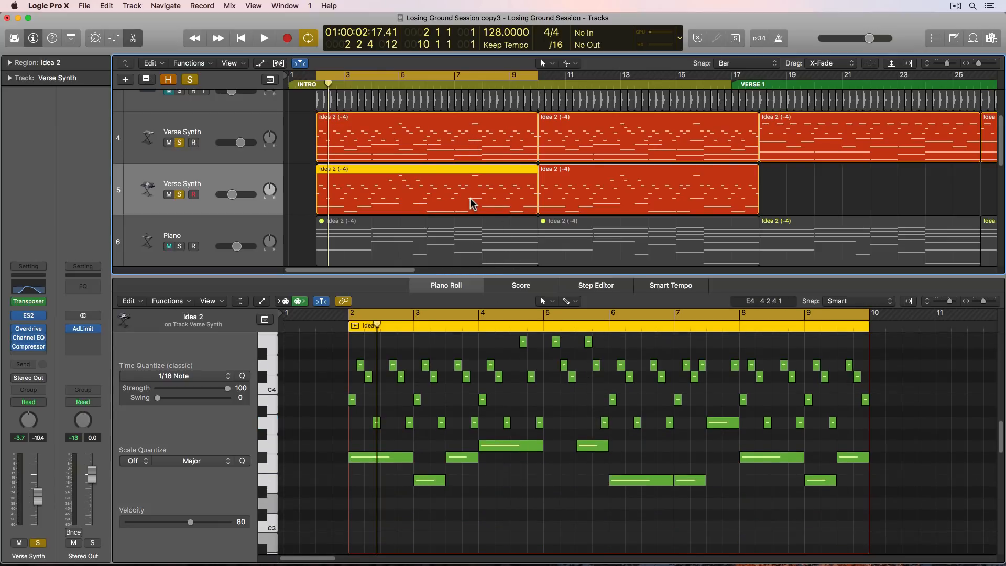
pyautogui.press('space')
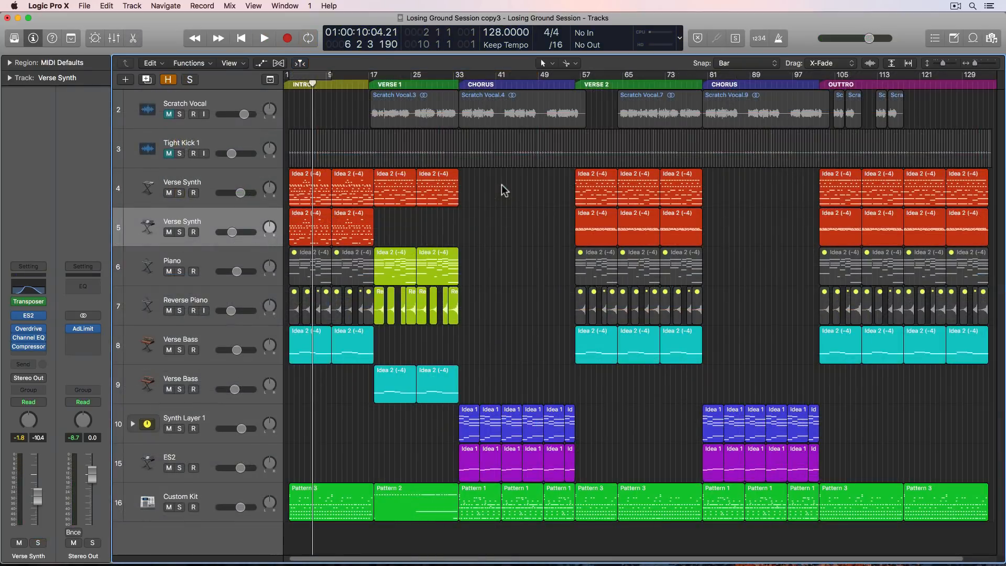
# - Delete all Verse Synth regions on tracks 4 and 5 in the Verse 2 and Outtro sections
pyautogui.moveTo(502, 185); pyautogui.dragTo(383, 190)
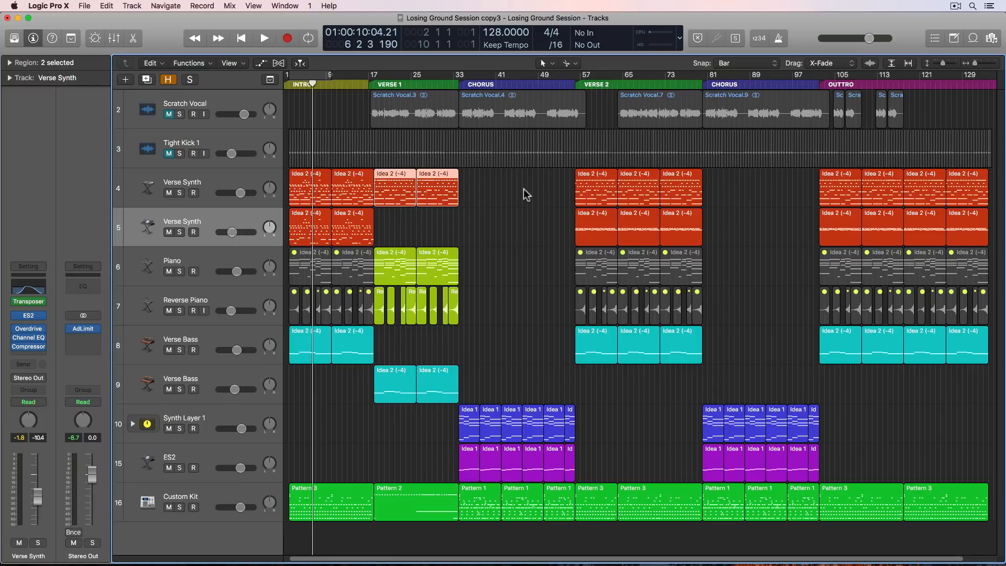
pyautogui.moveTo(502, 201); pyautogui.dragTo(974, 244)
pyautogui.press('Delete')
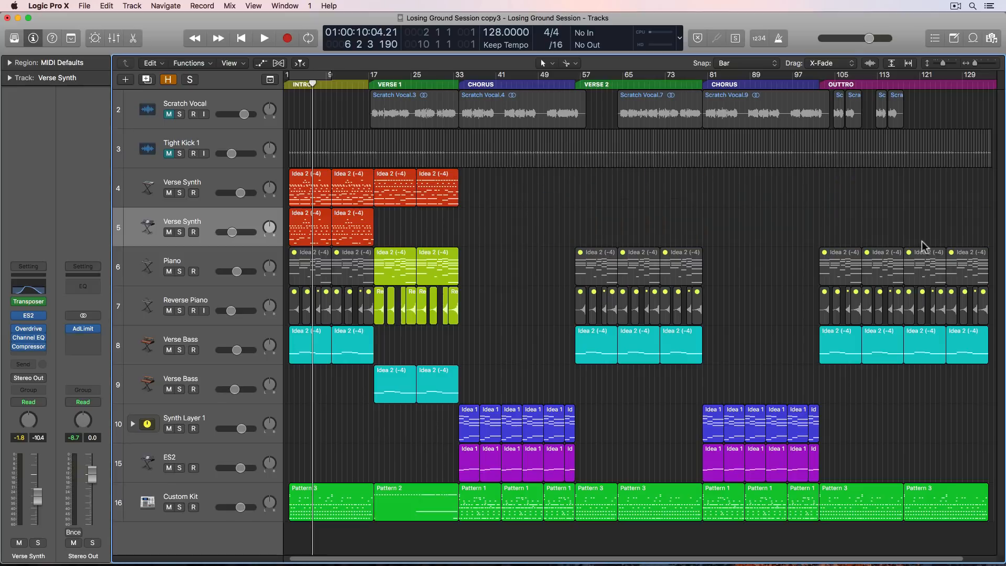
# - Copy the four intro Verse Synth regions to the start of Verse 2 and repeat the last pair once to fill the section
pyautogui.click(323, 200)
pyautogui.keyDown('shift'); pyautogui.click(353, 231); pyautogui.keyUp('shift')
pyautogui.keyDown('shift'); pyautogui.click(350, 196); pyautogui.keyUp('shift')
pyautogui.keyDown('shift'); pyautogui.click(325, 228); pyautogui.keyUp('shift')
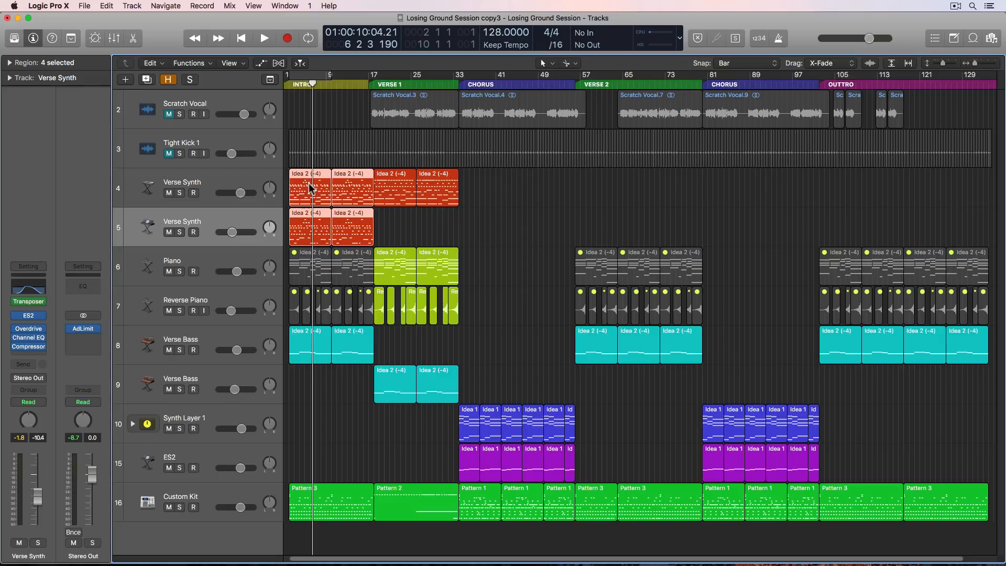
pyautogui.moveTo(313, 181); pyautogui.dragTo(600, 181)
pyautogui.moveTo(711, 177); pyautogui.dragTo(654, 233)
pyautogui.press('super+r')
# - Copy the six Verse 2 Verse Synth regions to the start of the Outtro and repeat the last pair once to fill the section
pyautogui.moveTo(742, 171); pyautogui.dragTo(858, 230)
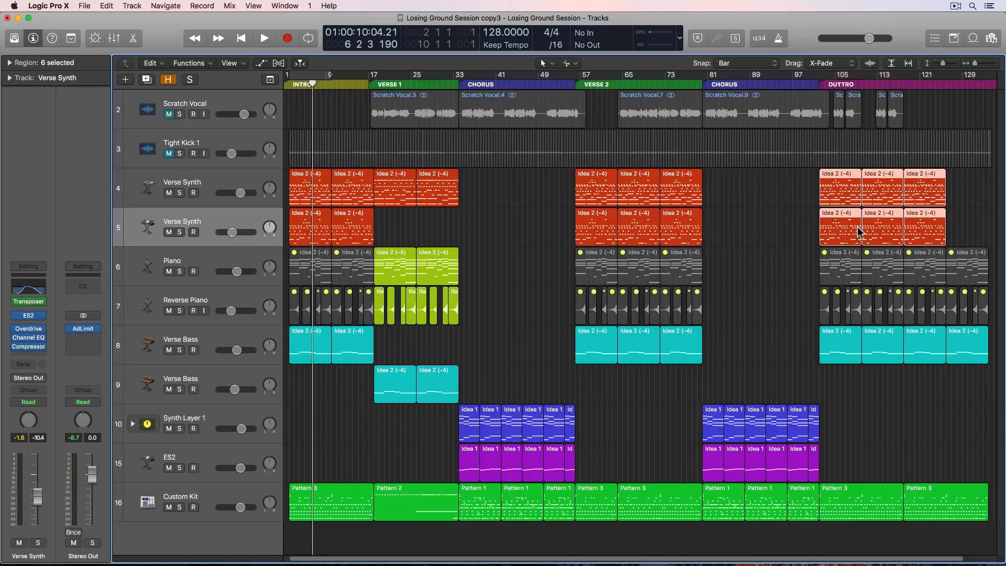
pyautogui.moveTo(977, 196); pyautogui.dragTo(941, 231)
pyautogui.press('super+r')
pyautogui.click(734, 224)
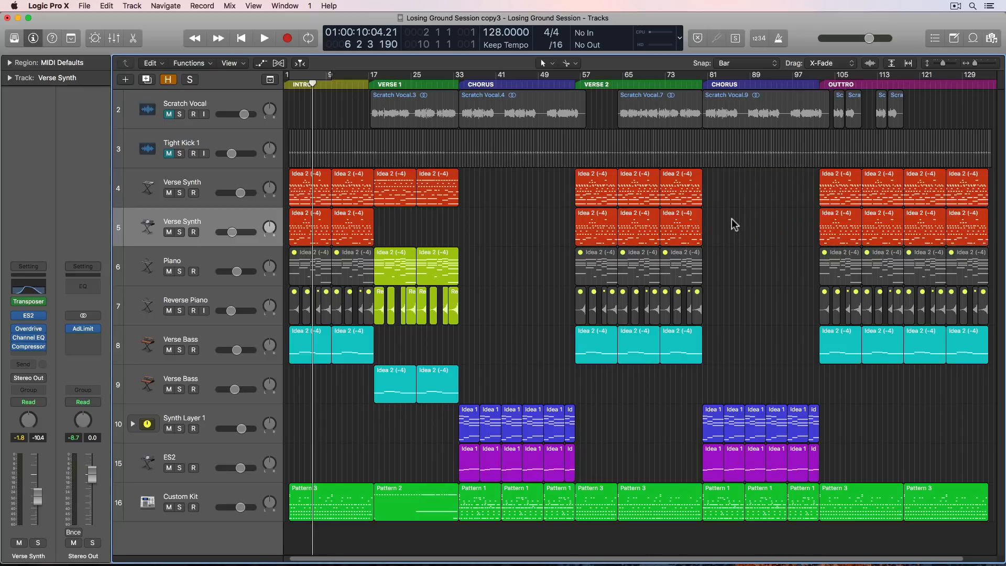
# - Play back the arrangement from the start of Verse 2 at bar 56 to hear the copied synth parts
pyautogui.click(575, 80)
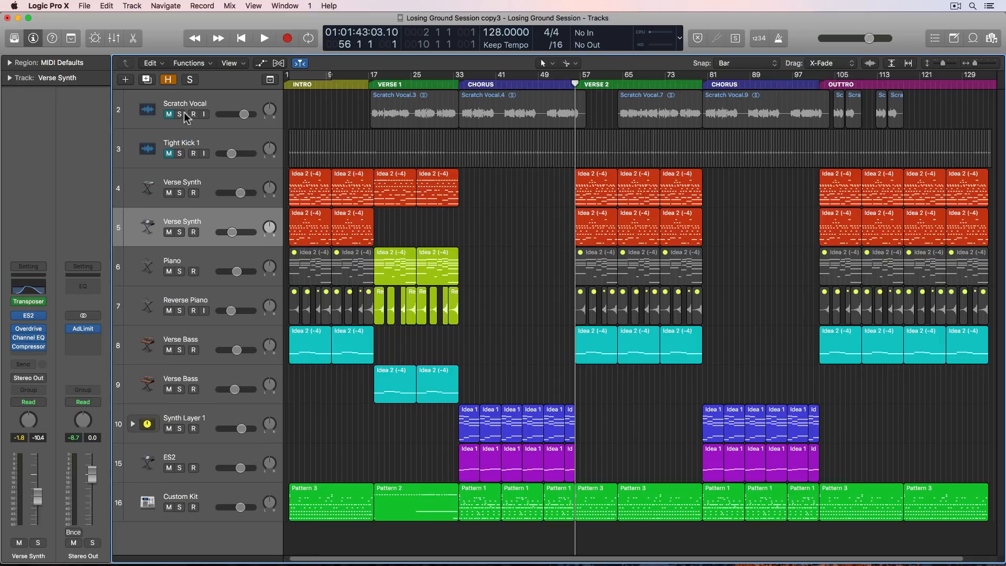
pyautogui.press('space')
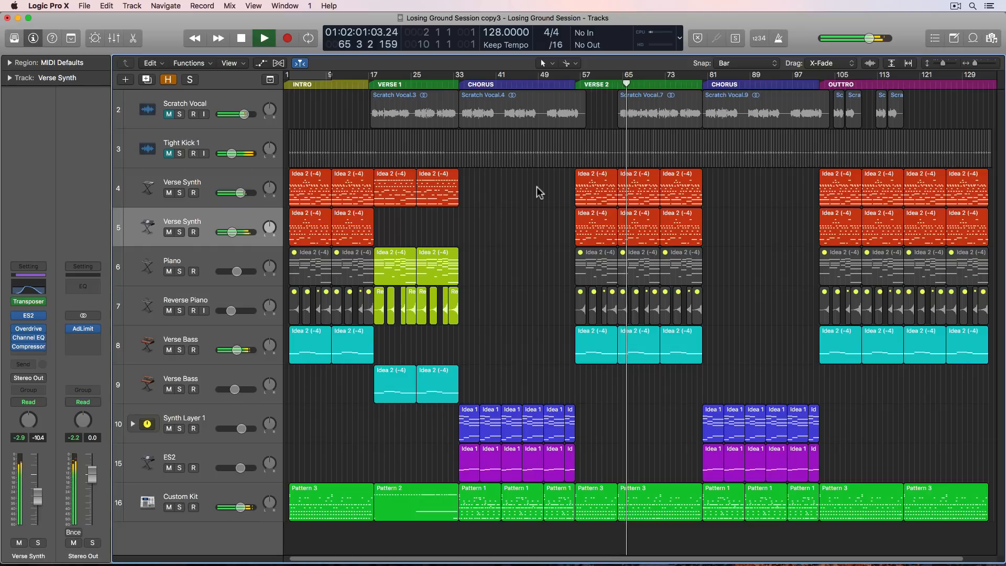
pyautogui.press('space')
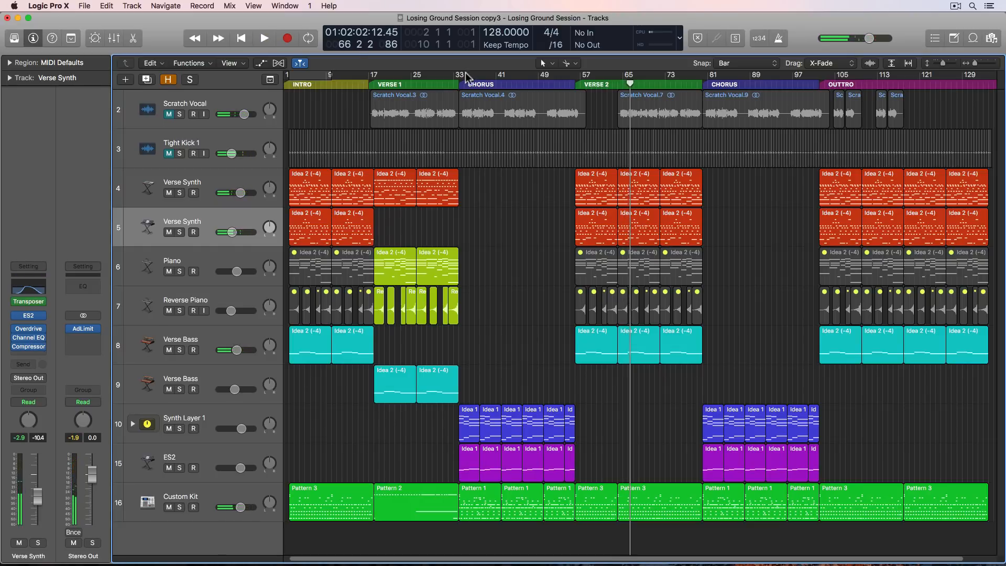
# - Listen to the first Chorus from bar 34 with its regions enlarged in the Tracks area
pyautogui.click(459, 76)
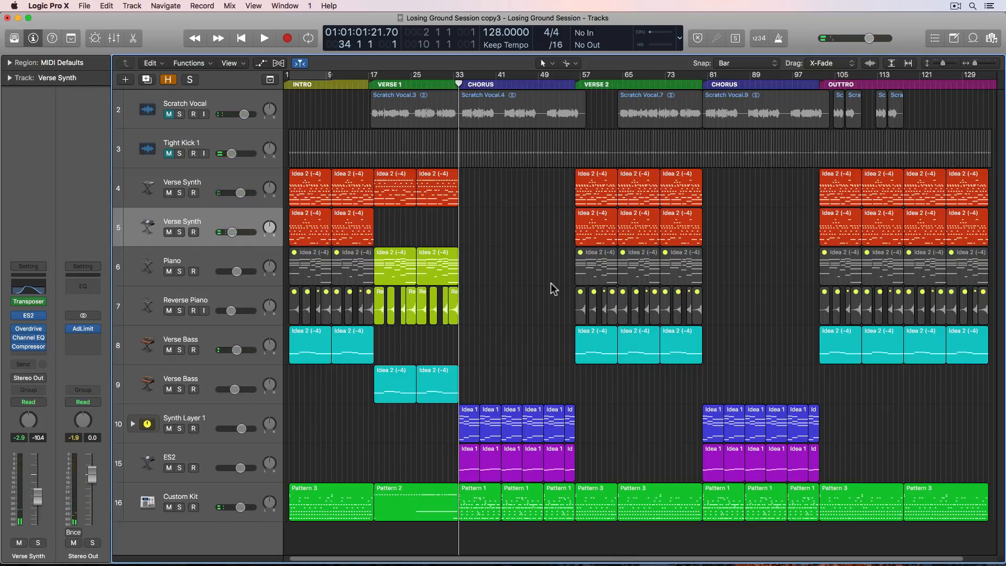
pyautogui.press('super+Right')
pyautogui.press('super+Right')
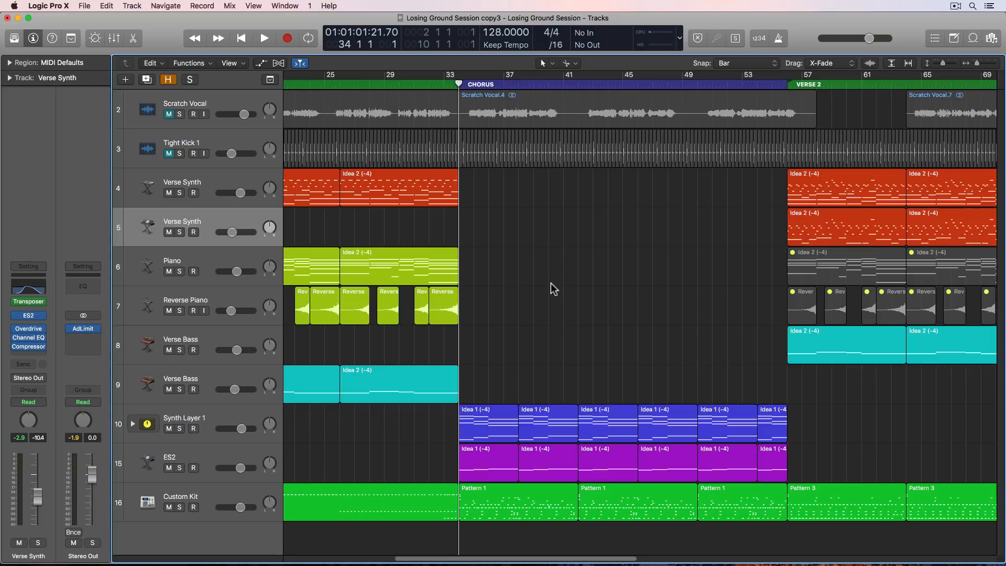
pyautogui.press('space')
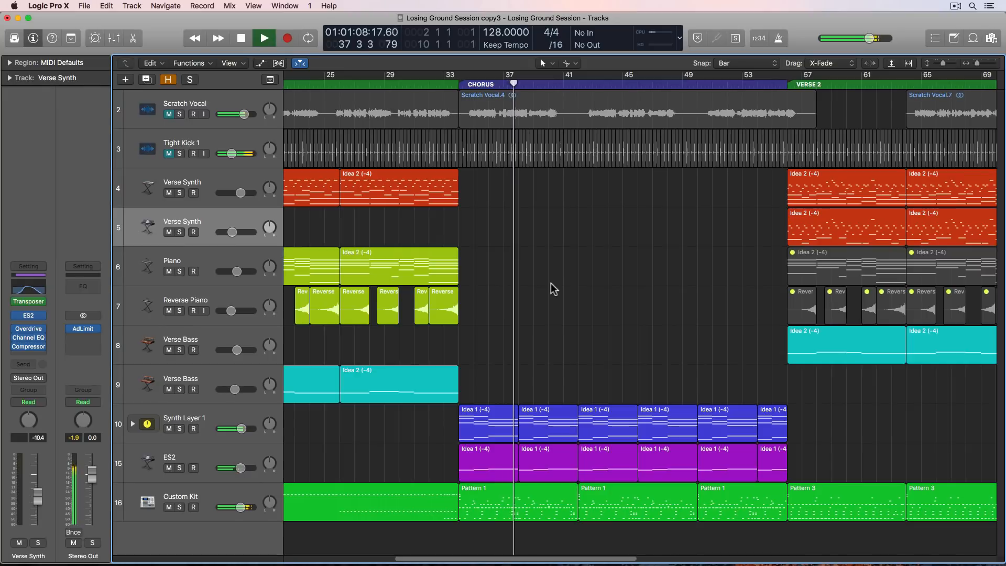
pyautogui.press('space')
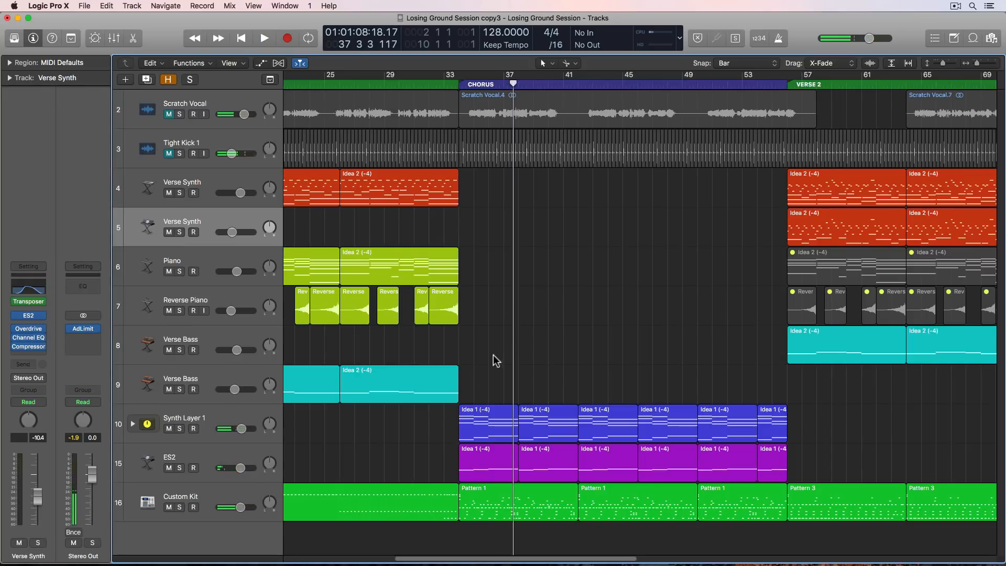
# - Solo the ES2 track, set the cycle range to its first chorus region at bars 34–38, and listen to the loop
pyautogui.moveTo(494, 358); pyautogui.dragTo(789, 410)
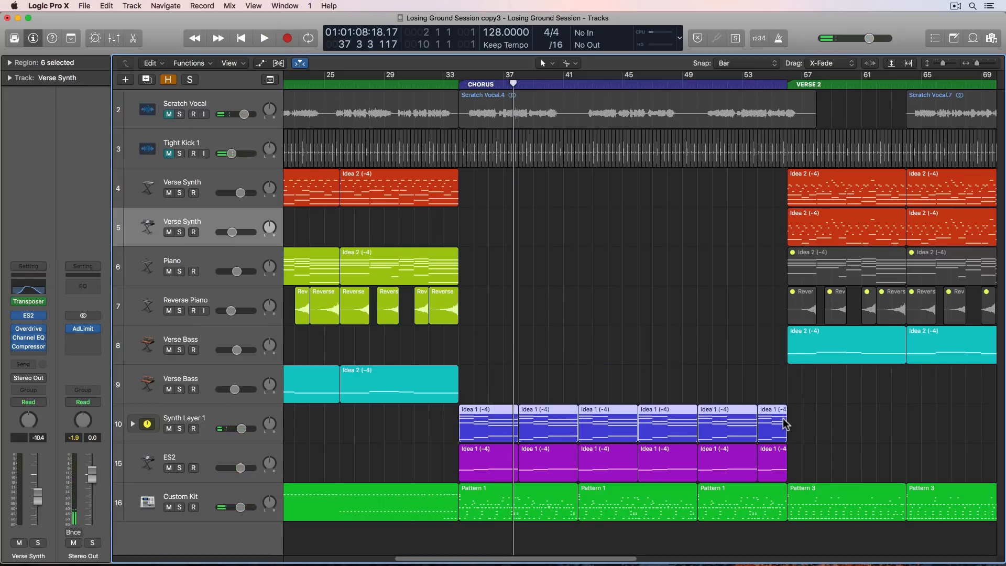
pyautogui.click(658, 379)
pyautogui.click(468, 420)
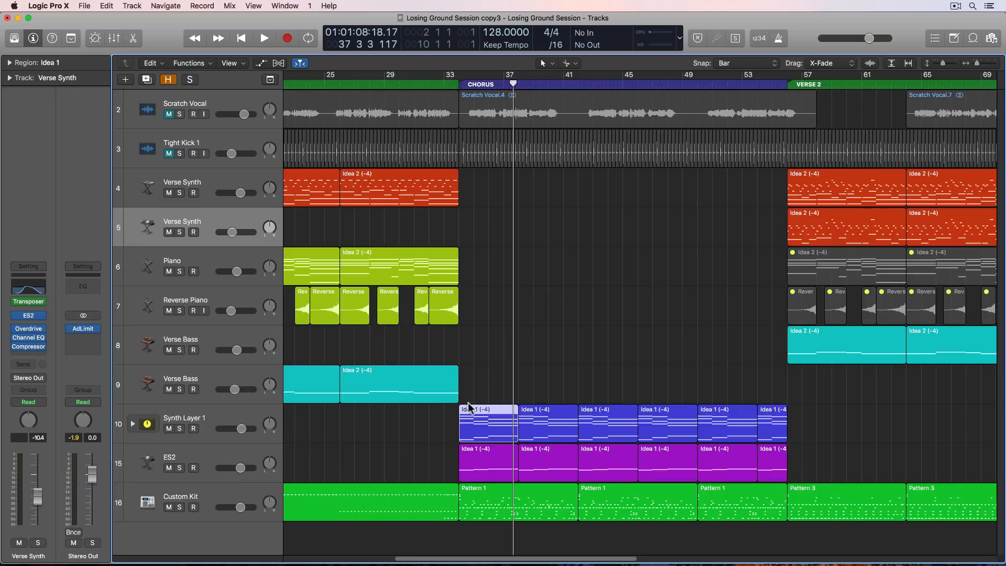
pyautogui.click(473, 459)
pyautogui.click(180, 469)
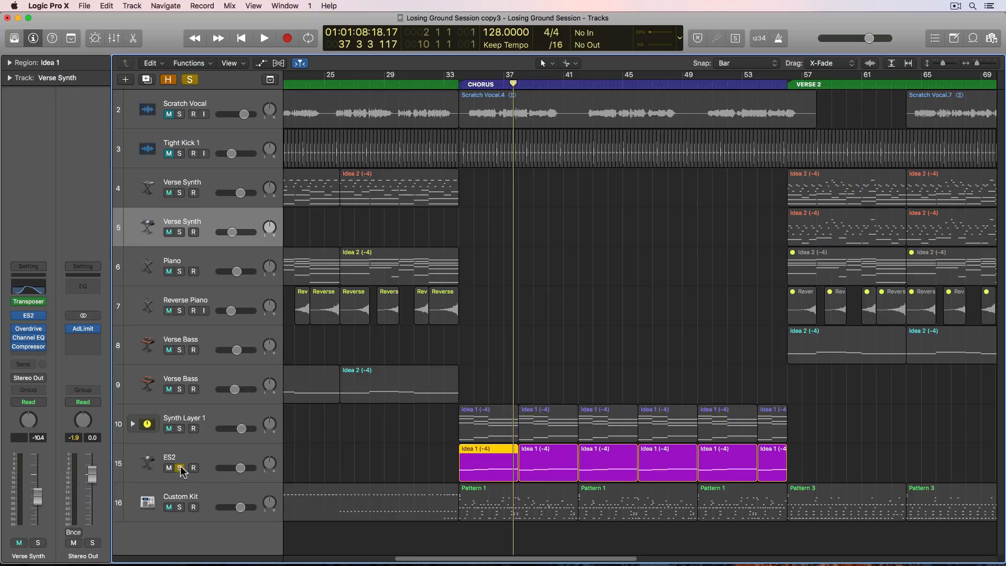
pyautogui.press('u')
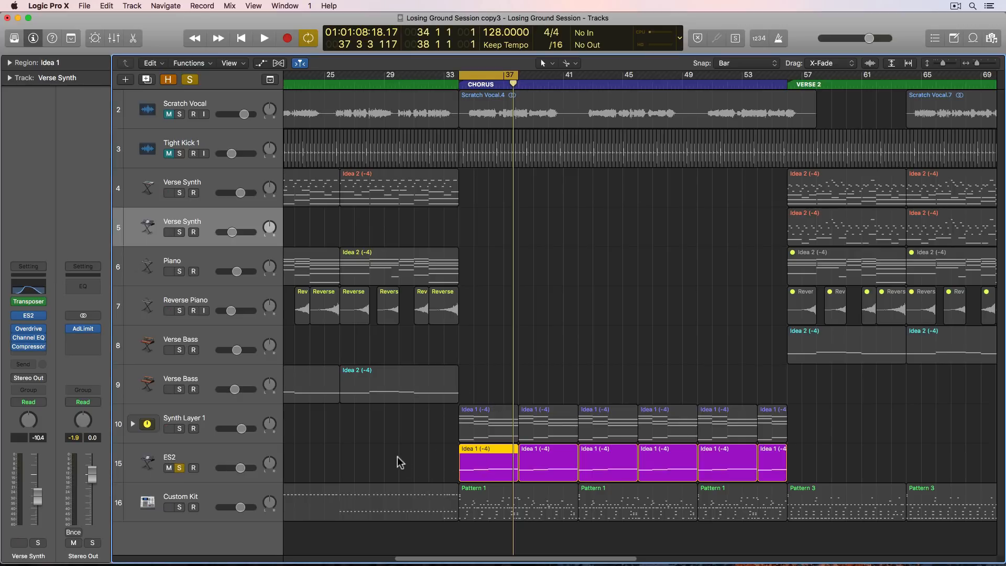
pyautogui.press('space')
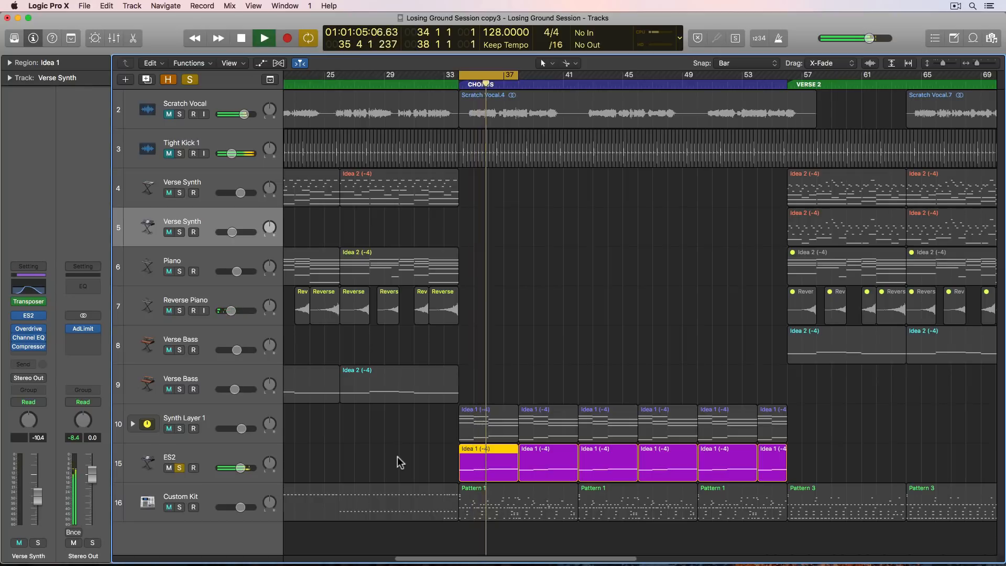
pyautogui.press('space')
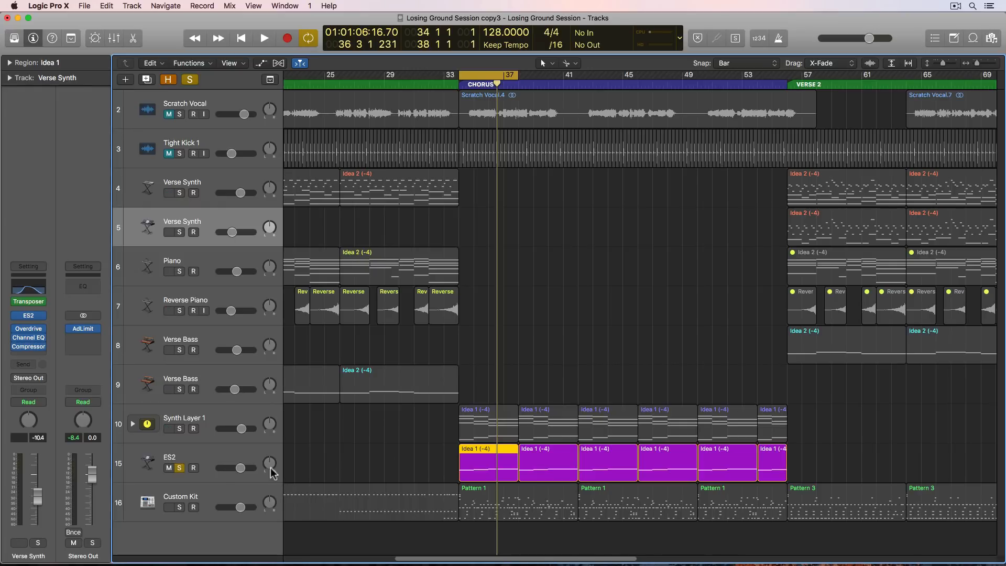
# - Turn off solo on the ES2 track and add a new software instrument track above Synth Layer 1
pyautogui.click(180, 467)
pyautogui.click(294, 452)
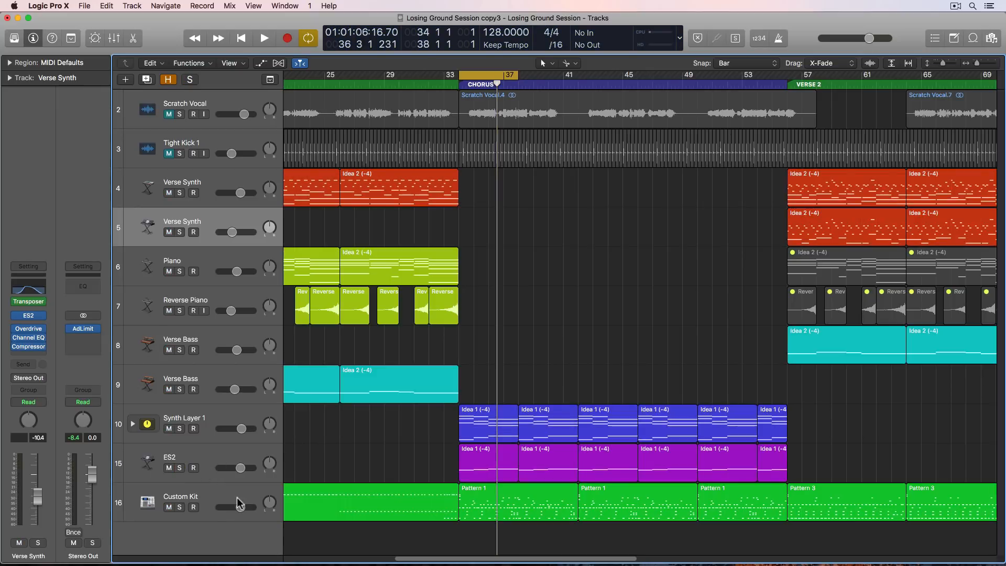
pyautogui.doubleClick(233, 537)
pyautogui.moveTo(210, 544); pyautogui.dragTo(202, 411)
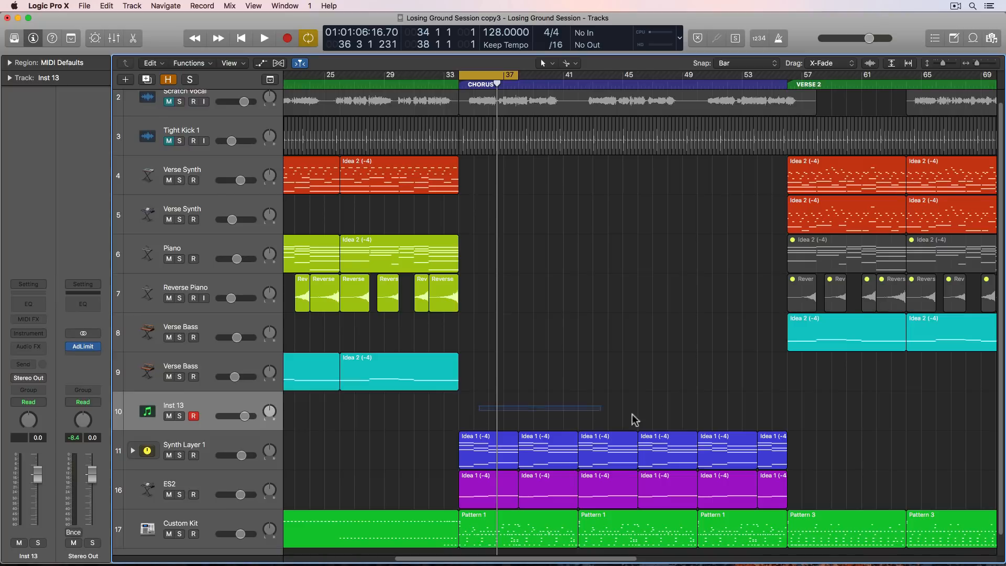
# - Copy all six Synth Layer 1 chorus regions onto the new instrument track at the same bar position
pyautogui.moveTo(636, 420); pyautogui.dragTo(781, 443)
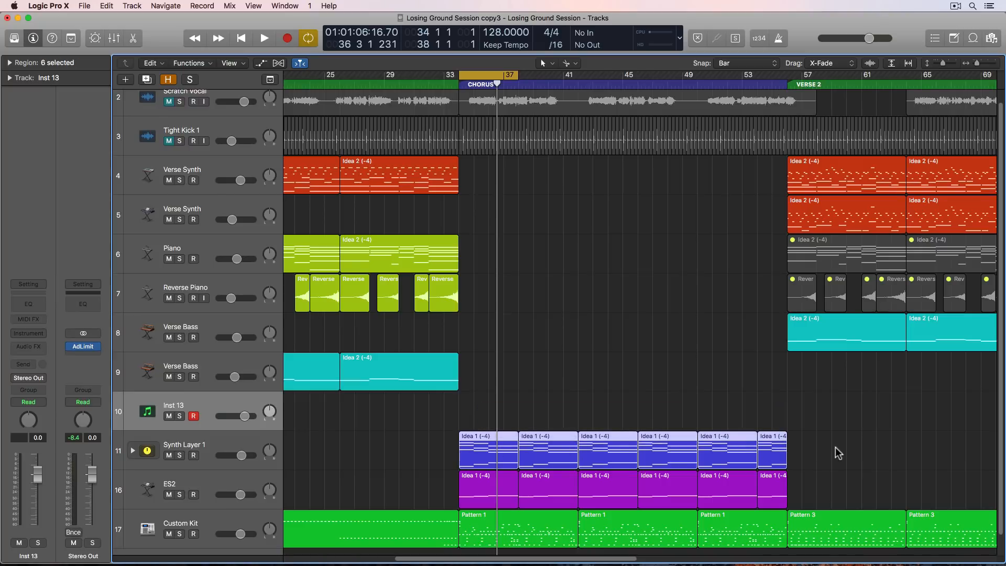
pyautogui.moveTo(474, 451); pyautogui.dragTo(470, 426)
pyautogui.click(445, 424)
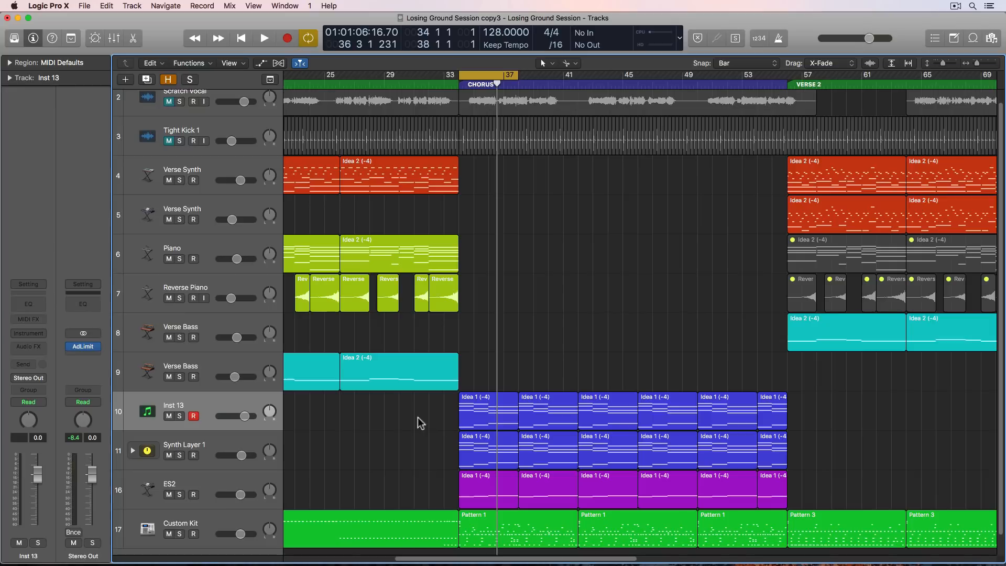
# - Rename the new track Synth Orch and move it below the Synth Layer 1 track
pyautogui.doubleClick(178, 408)
pyautogui.write('Synth')
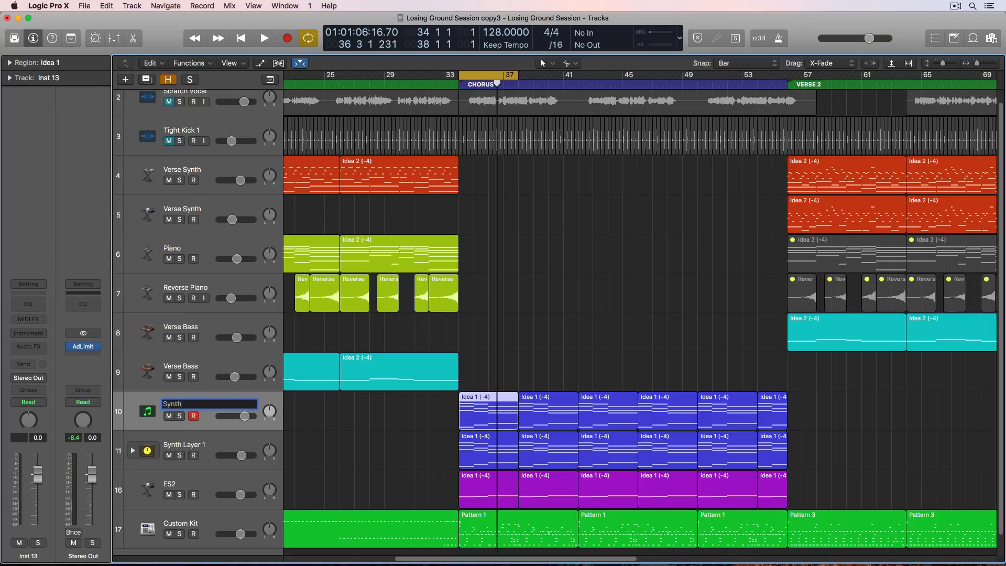
pyautogui.write(' Orch')
pyautogui.press('Return')
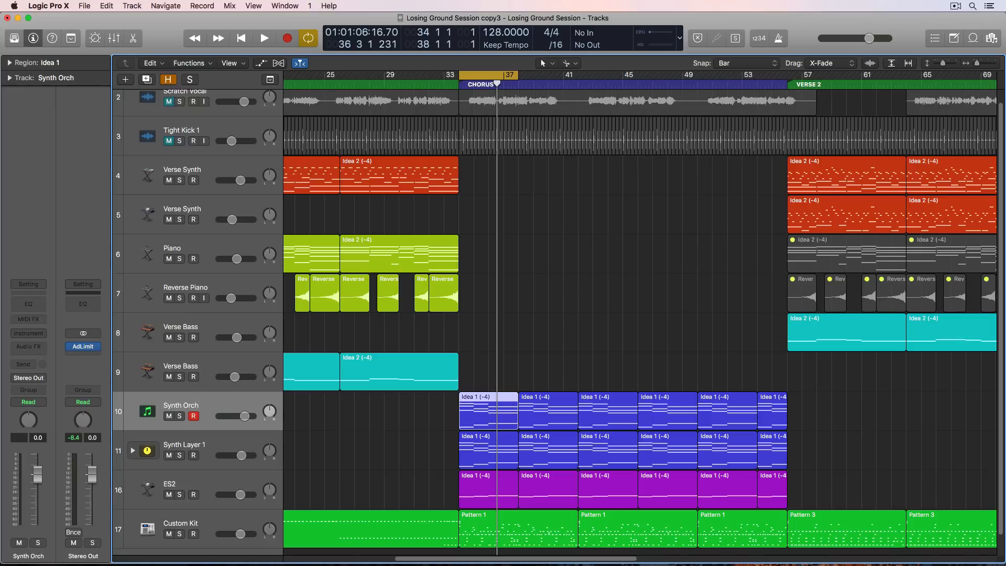
pyautogui.moveTo(222, 406); pyautogui.dragTo(231, 459)
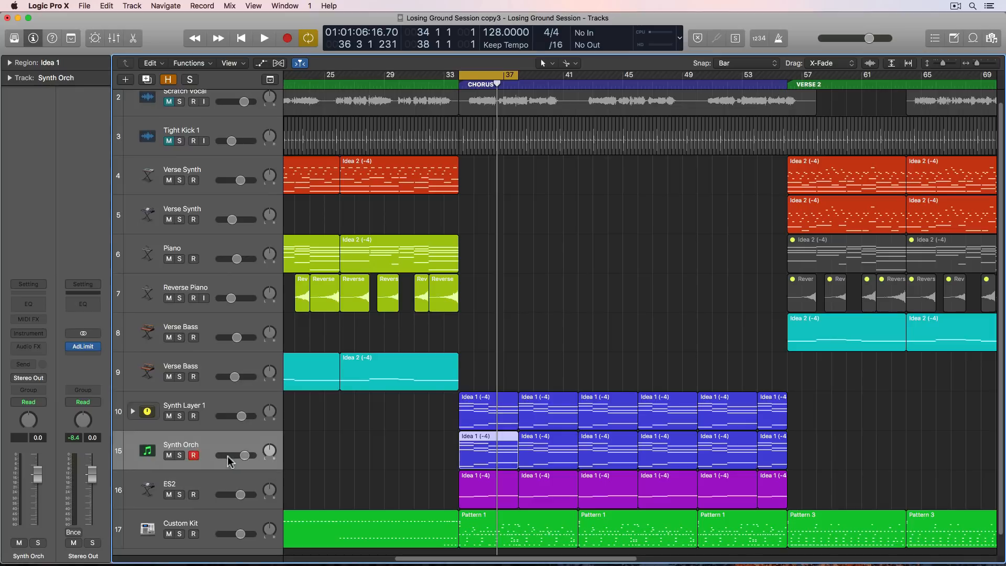
pyautogui.click(385, 443)
# - Set the cycle range to the first five chorus regions, bars 34–54, and open Alchemy on the Synth Orch track
pyautogui.moveTo(510, 329); pyautogui.dragTo(722, 402)
pyautogui.press('u')
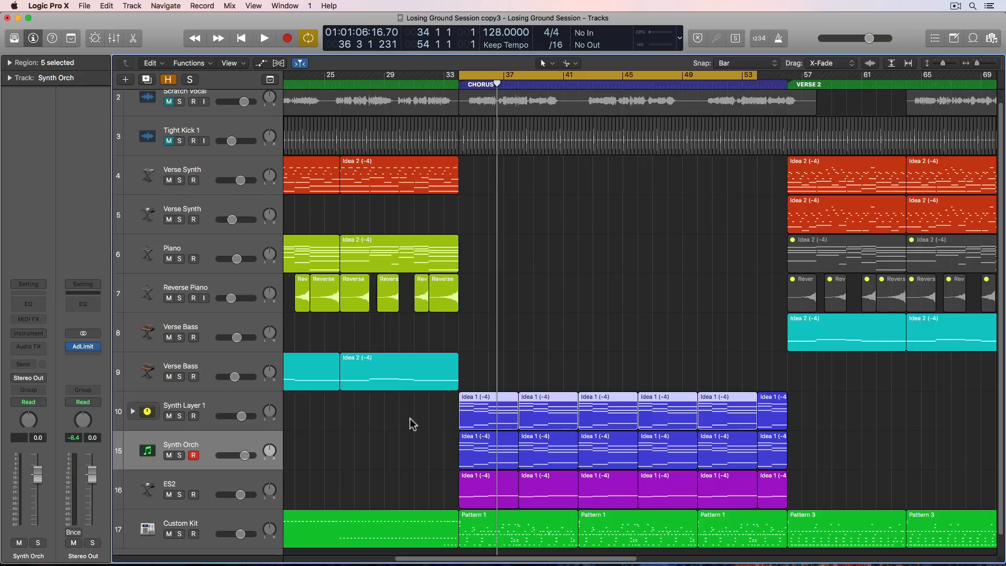
pyautogui.click(239, 443)
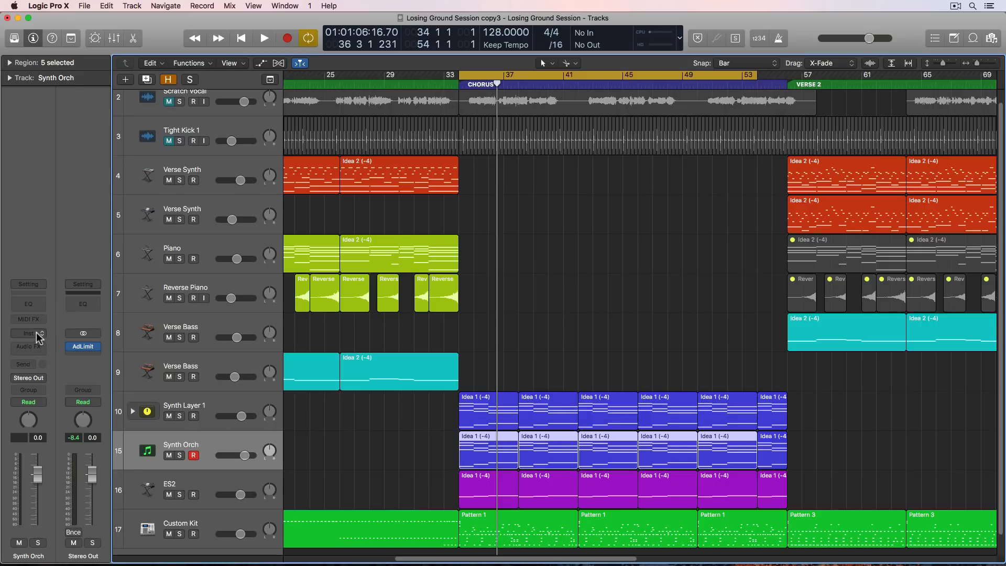
pyautogui.click(37, 336)
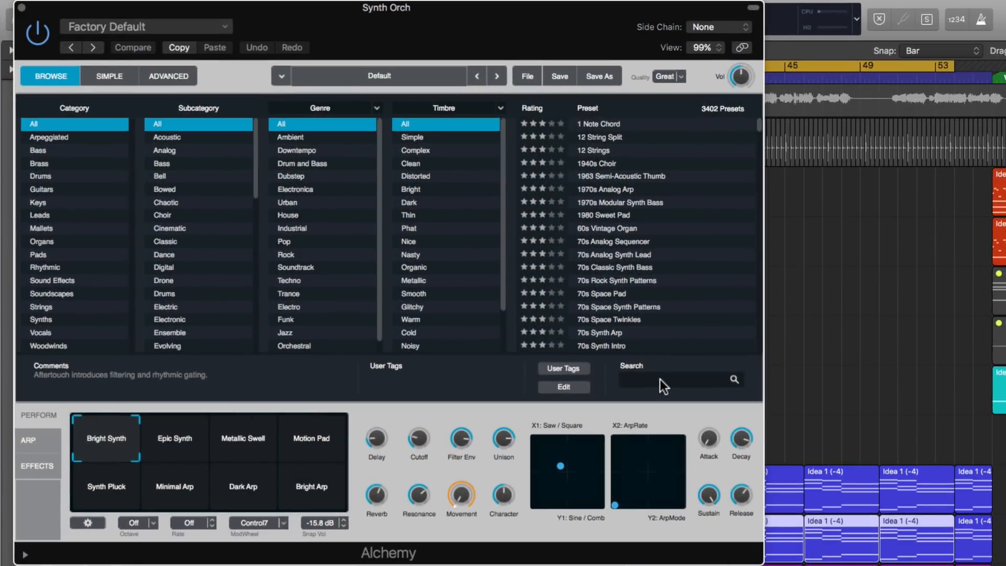
# - Search the Alchemy presets for "80s brass" and load 80s Pop Synth Brass
pyautogui.click(660, 379)
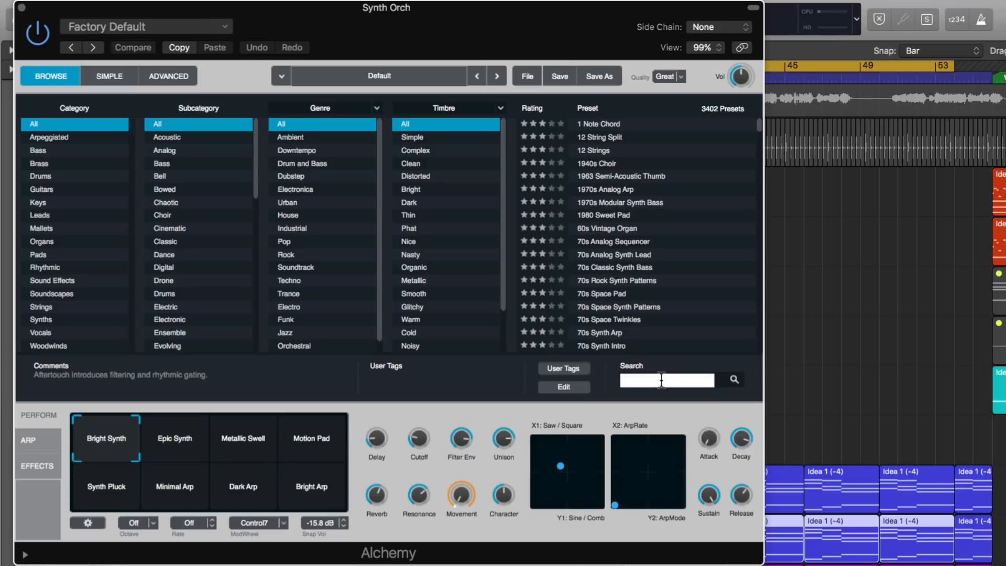
pyautogui.write('80s')
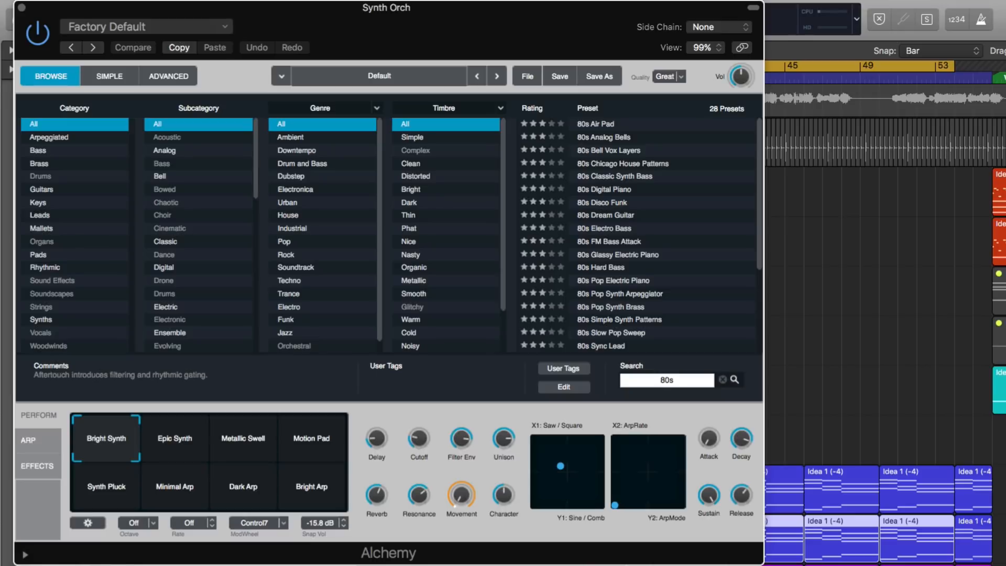
pyautogui.write('brass')
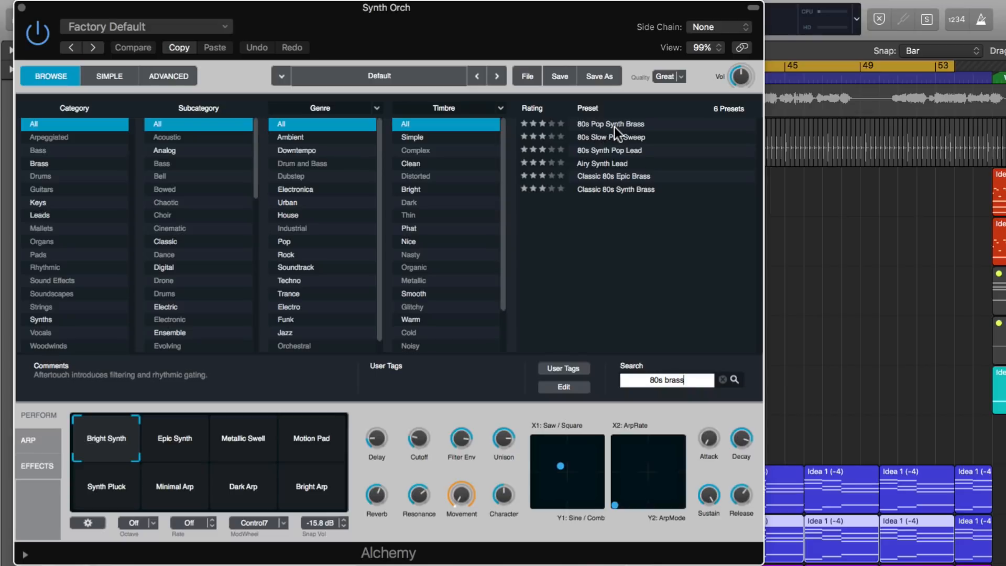
pyautogui.click(628, 126)
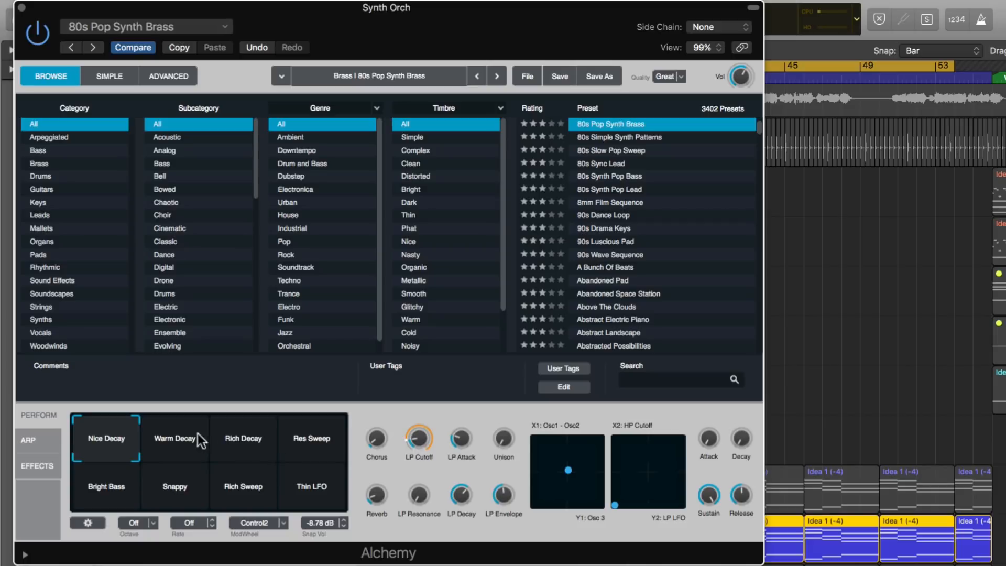
# - Audition the performance snapshots of the 80s Pop Synth Brass preset during playback and settle on Res Sweep
pyautogui.click(170, 450)
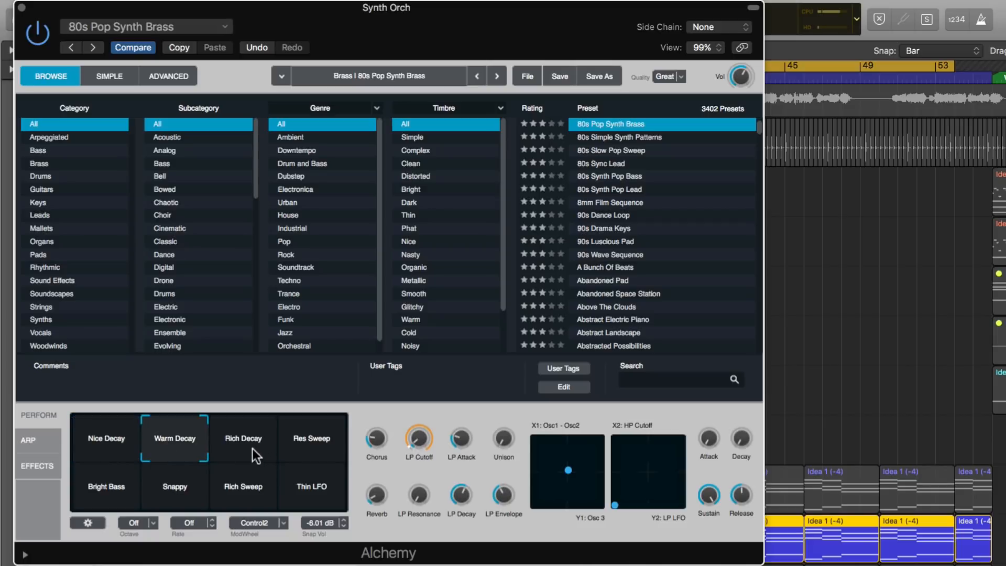
pyautogui.click(253, 448)
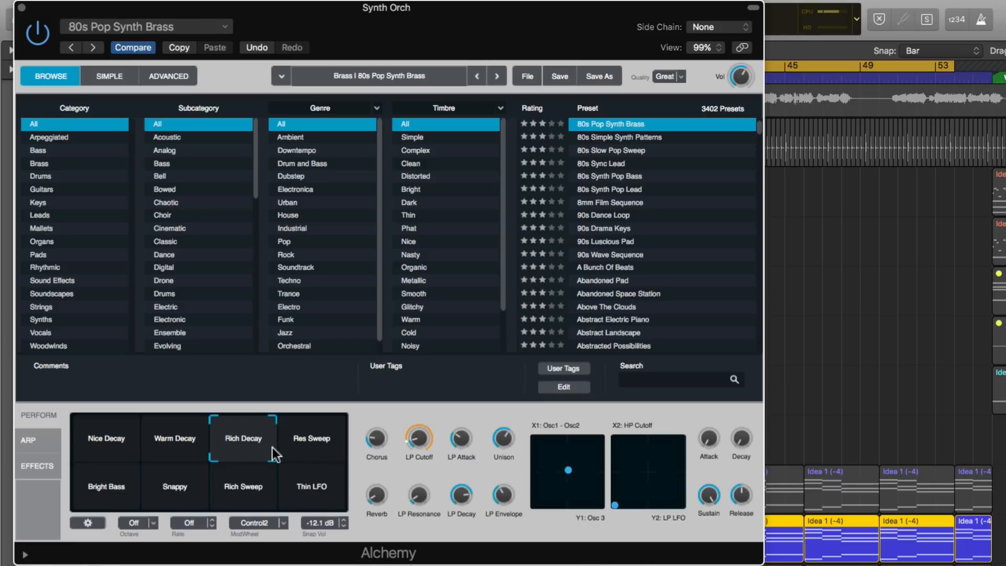
pyautogui.click(309, 448)
pyautogui.click(296, 481)
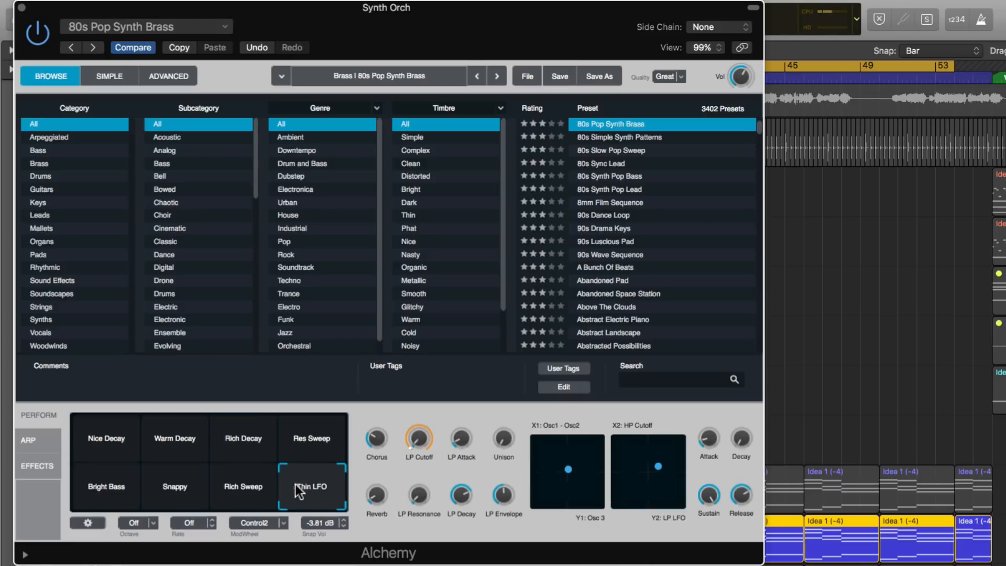
pyautogui.click(256, 494)
pyautogui.click(179, 490)
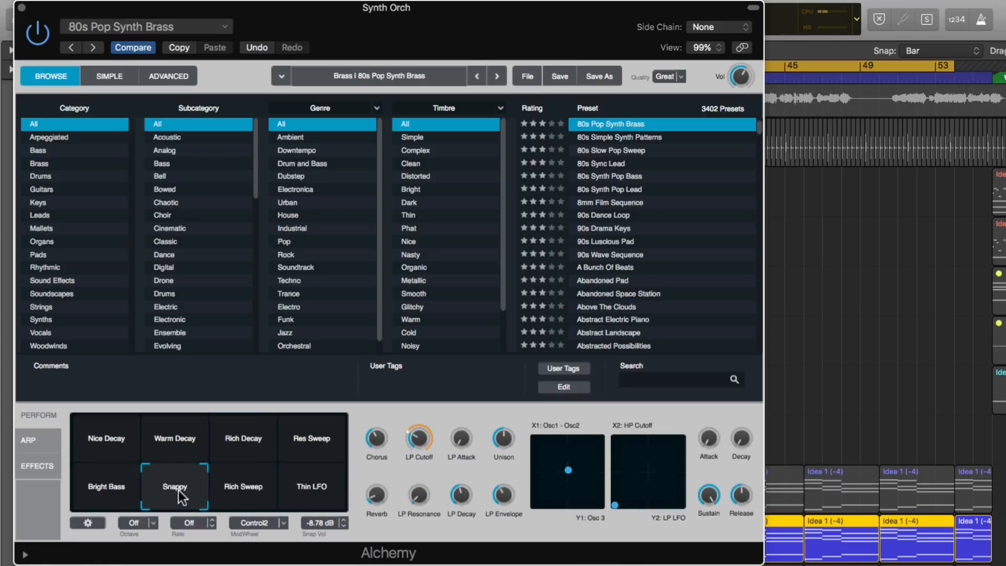
pyautogui.click(116, 491)
pyautogui.click(314, 449)
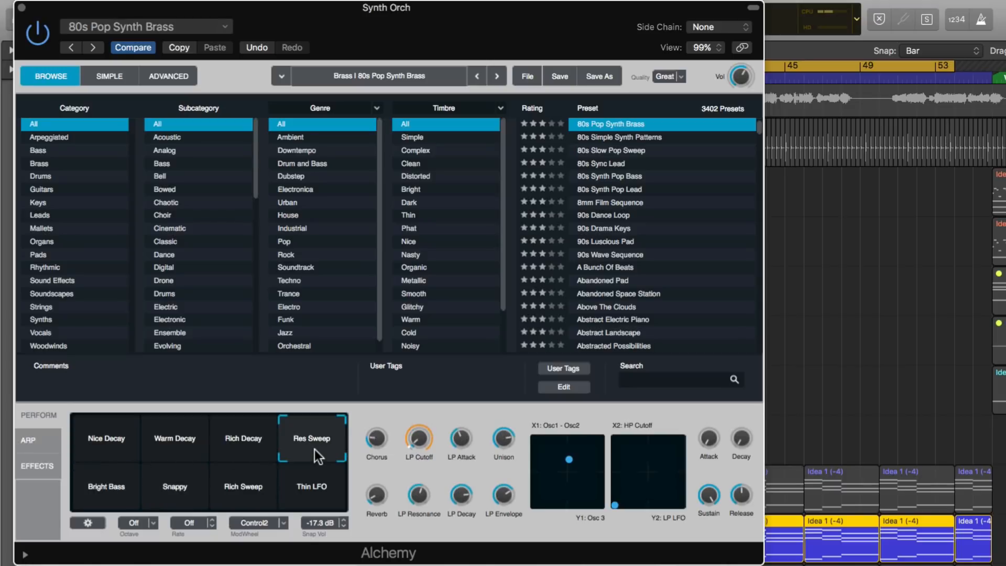
pyautogui.moveTo(376, 410)
pyautogui.click(250, 439)
pyautogui.click(191, 436)
pyautogui.click(133, 441)
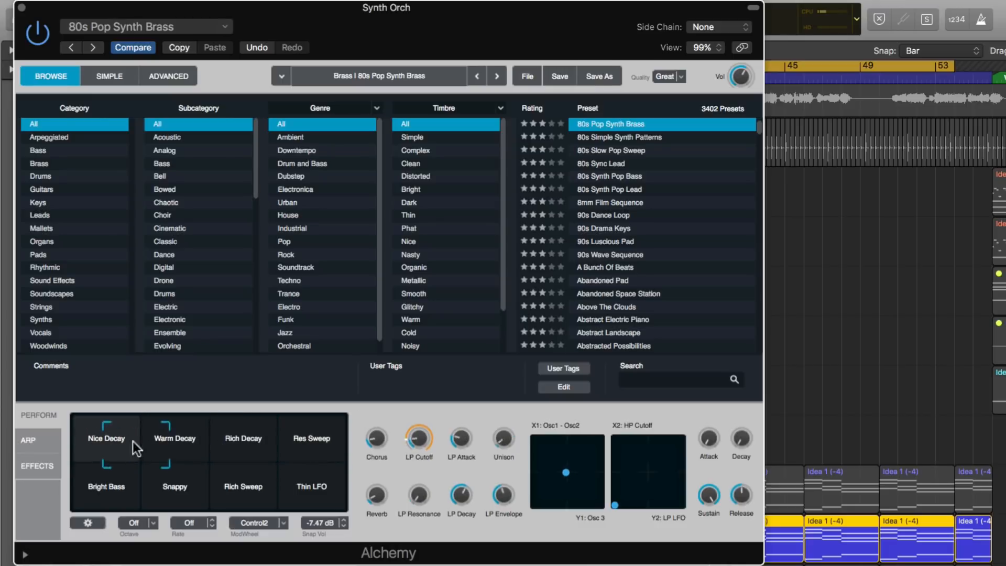
pyautogui.click(123, 482)
pyautogui.click(205, 442)
pyautogui.click(245, 440)
pyautogui.click(288, 472)
pyautogui.click(245, 441)
pyautogui.click(176, 441)
pyautogui.click(90, 456)
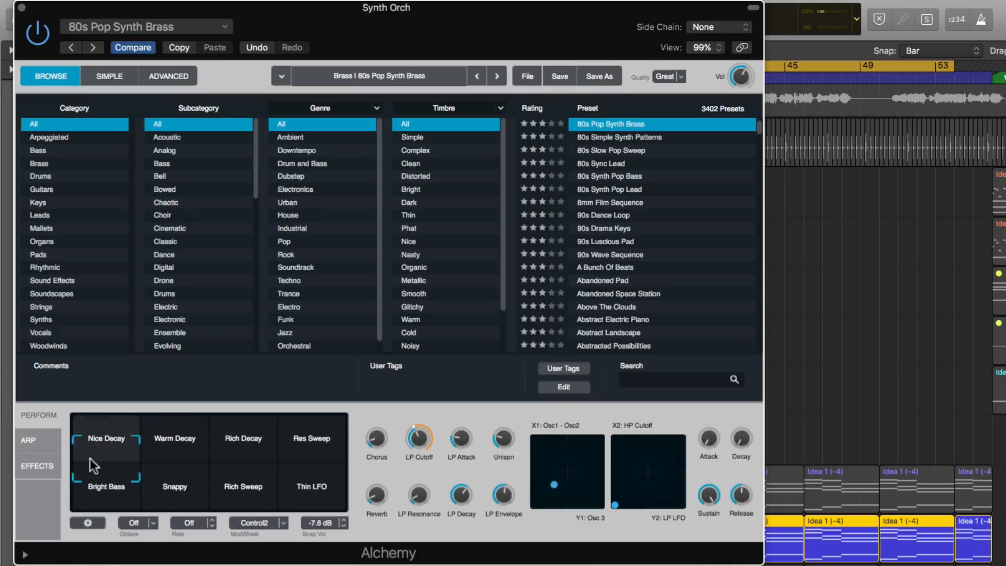
pyautogui.click(194, 500)
pyautogui.click(315, 504)
pyautogui.click(341, 446)
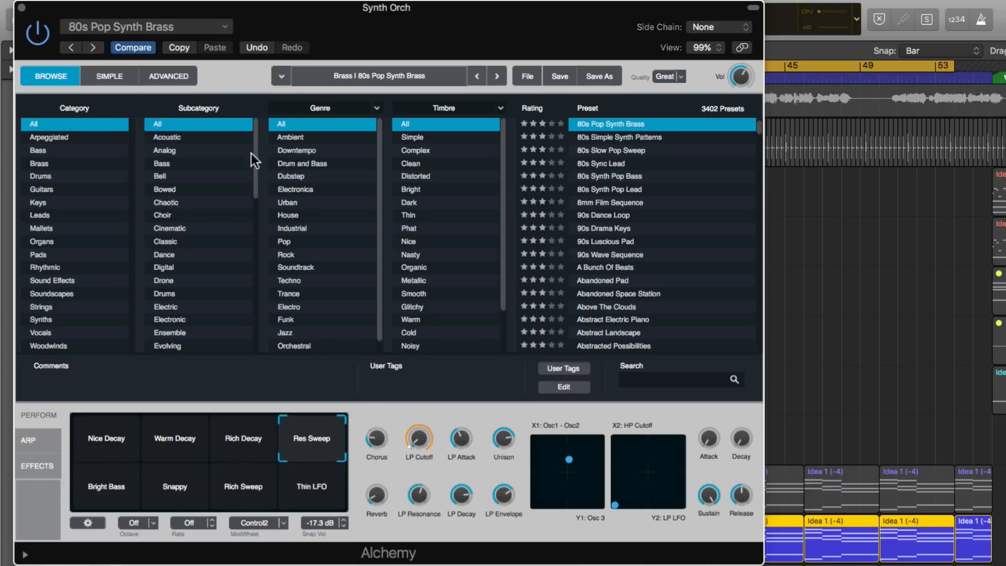
# - Show the Filter 1 Cutoff modulation in Alchemy's advanced view and adjust the depth of AHDSR2 while listening
pyautogui.click(185, 78)
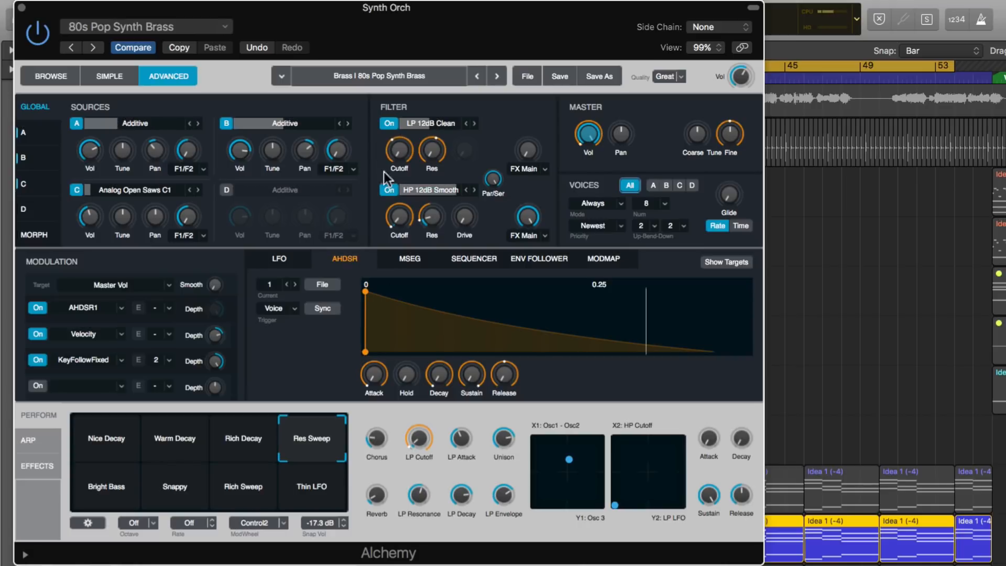
pyautogui.moveTo(404, 152)
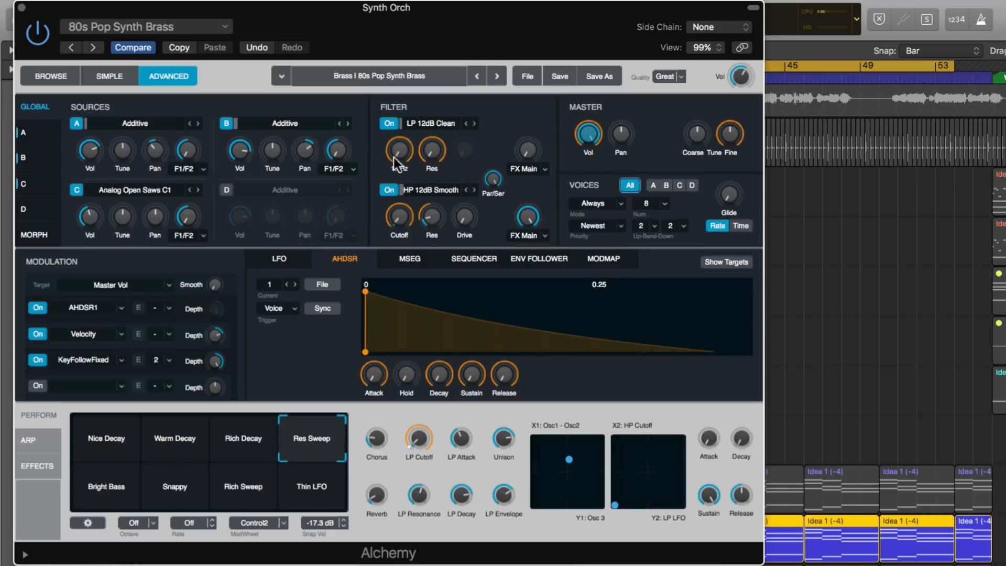
pyautogui.click(401, 149)
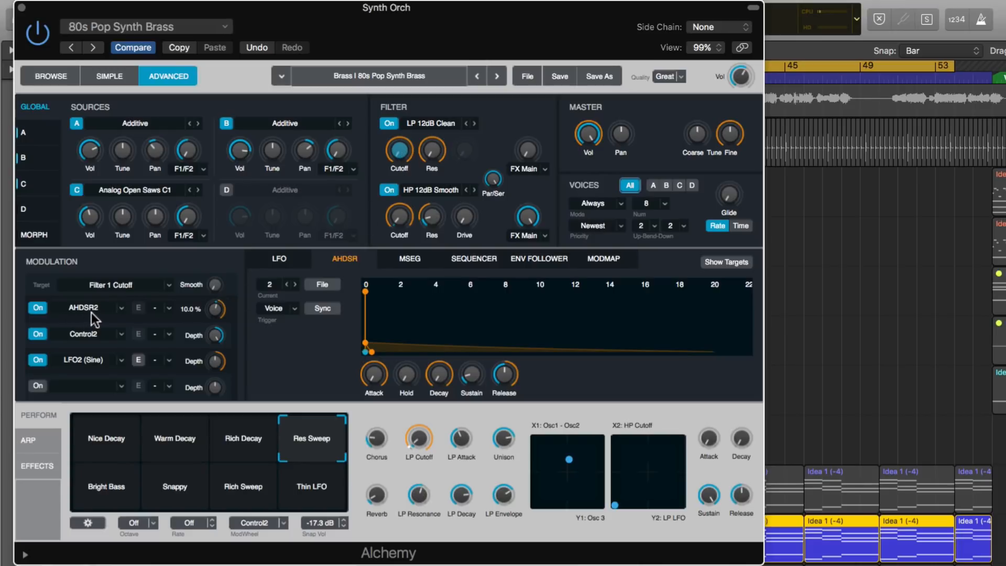
pyautogui.moveTo(398, 160)
pyautogui.moveTo(428, 152)
pyautogui.moveTo(215, 308); pyautogui.dragTo(220, 309)
pyautogui.click(216, 310)
pyautogui.moveTo(215, 308); pyautogui.dragTo(213, 314)
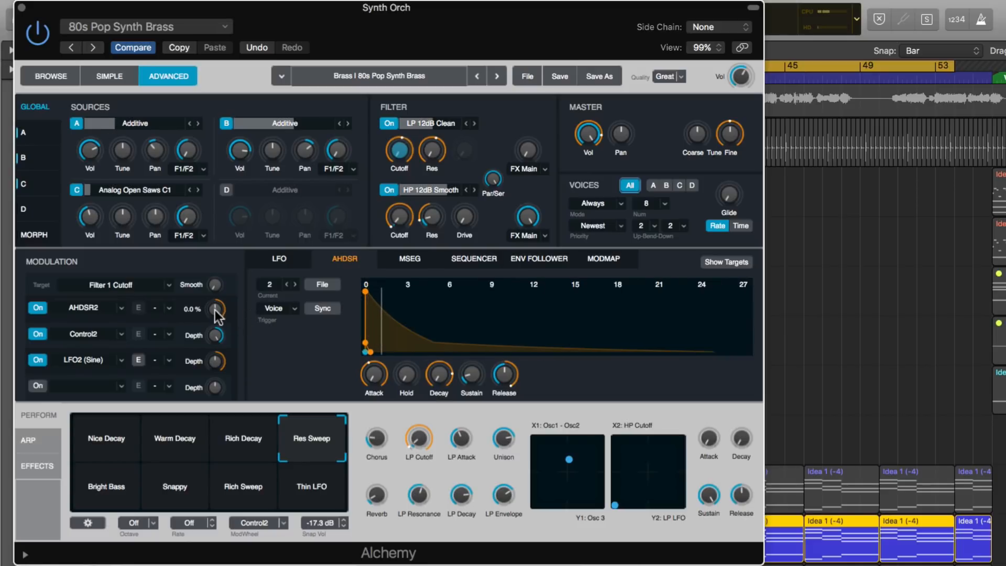
pyautogui.moveTo(215, 310); pyautogui.dragTo(215, 314)
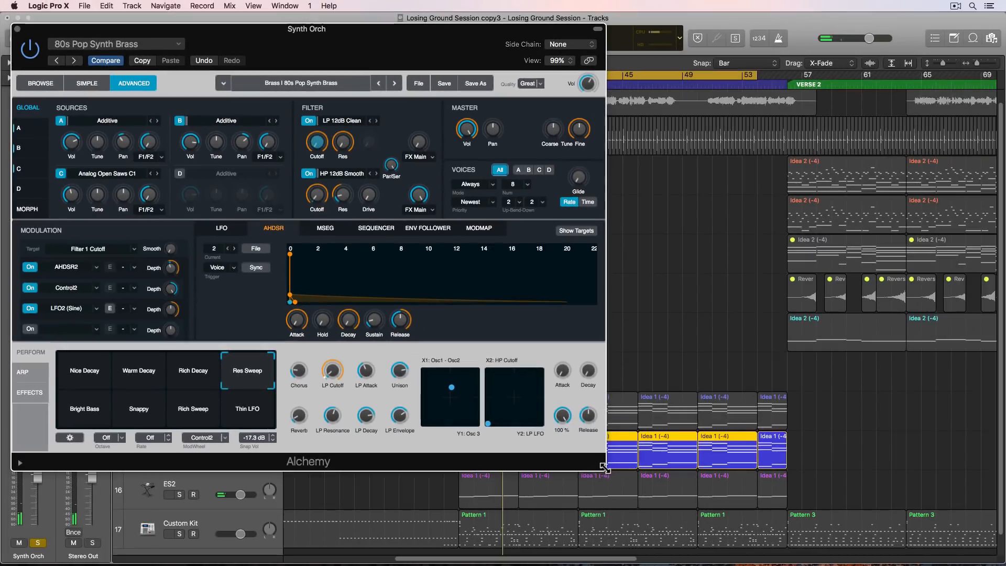
# - Shrink the Alchemy window to 75% and join all Synth Orch chorus regions into a single region
pyautogui.moveTo(736, 553); pyautogui.dragTo(563, 399)
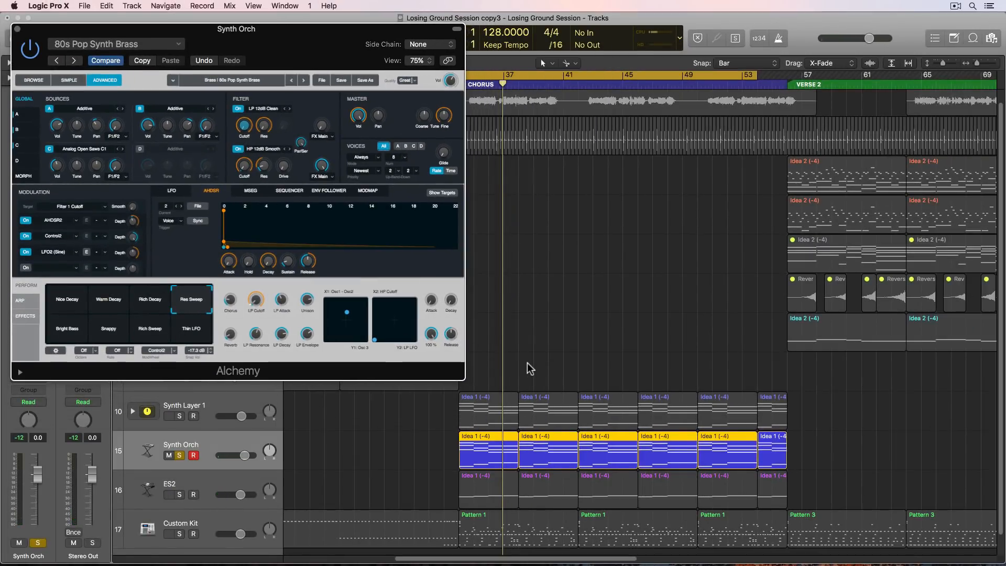
pyautogui.moveTo(447, 452); pyautogui.dragTo(500, 445)
pyautogui.press('super+j')
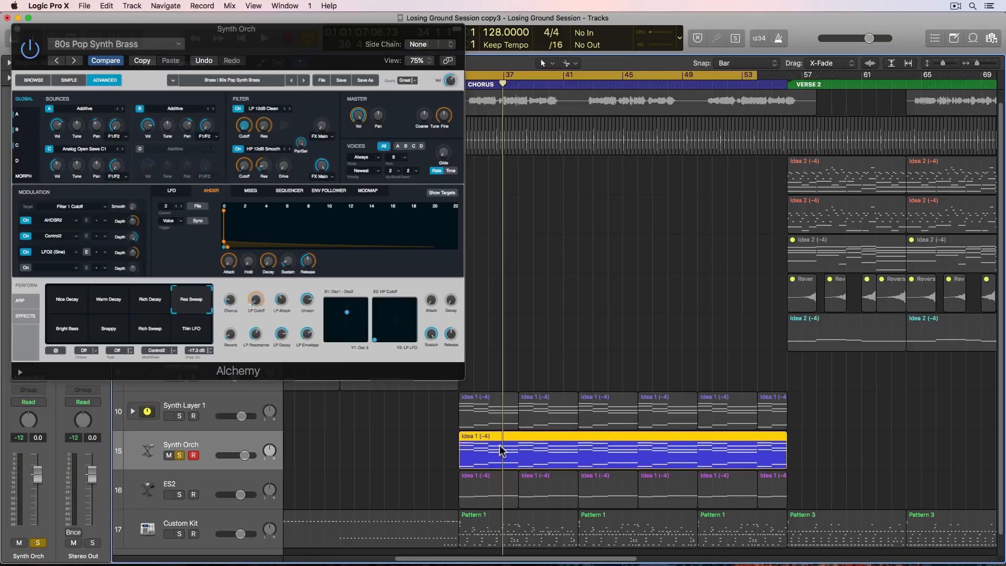
# - Open the joined Synth Orch region in the Piano Roll, fit all its notes in view, and close the Alchemy window
pyautogui.doubleClick(512, 457)
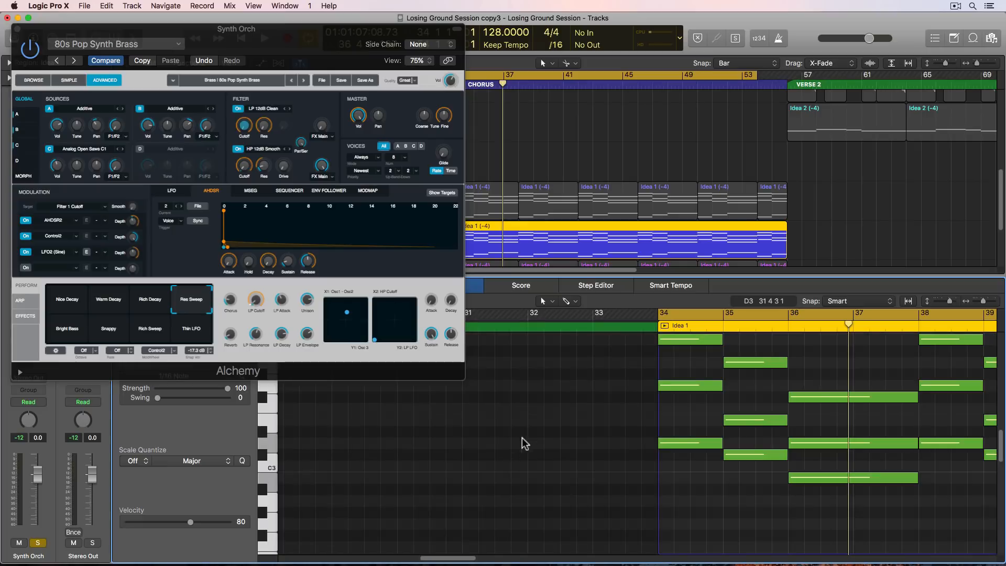
pyautogui.hscroll(15, 526, 441)
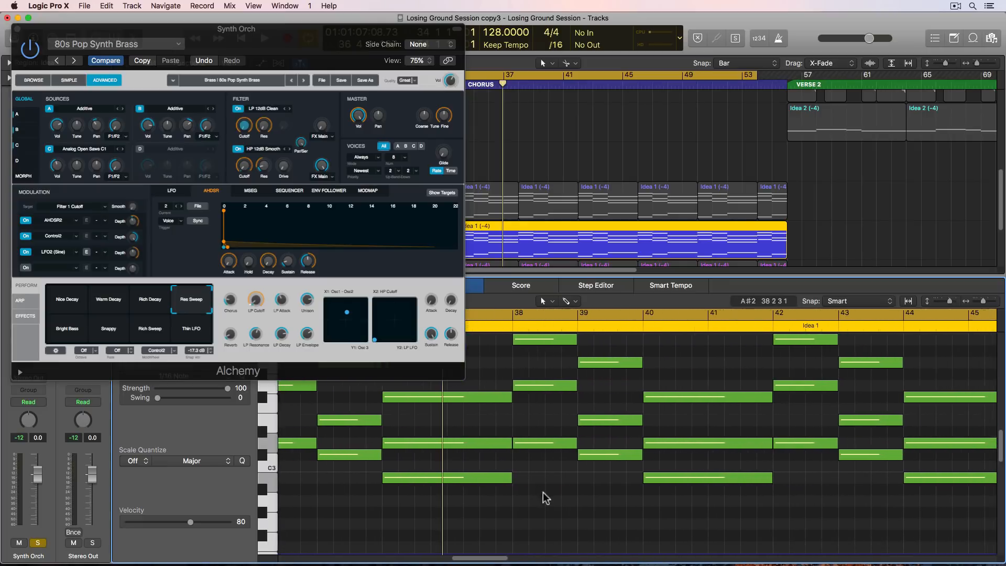
pyautogui.press('super+Left')
pyautogui.press('super+Left')
pyautogui.press('super+Left')
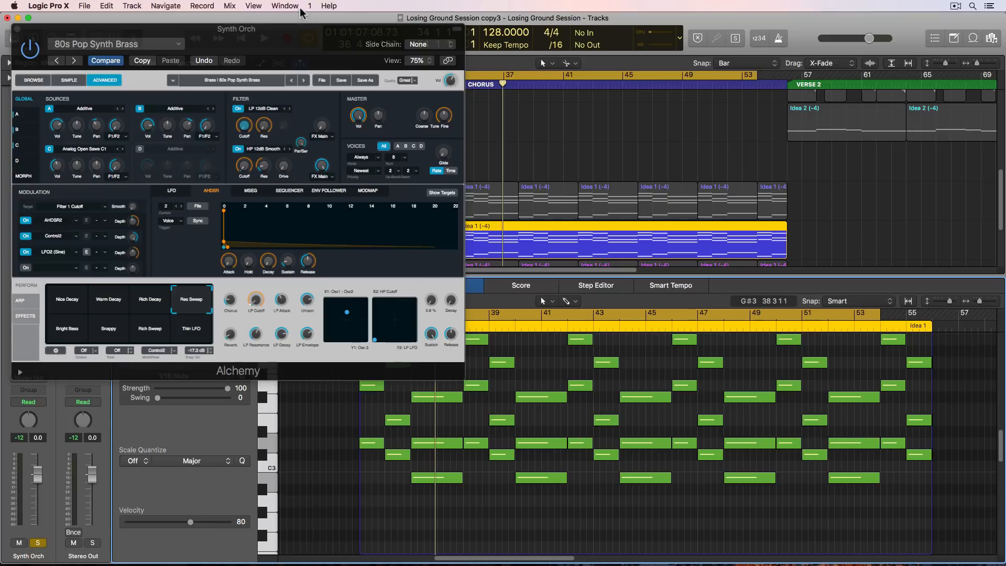
pyautogui.moveTo(308, 25); pyautogui.dragTo(849, 9)
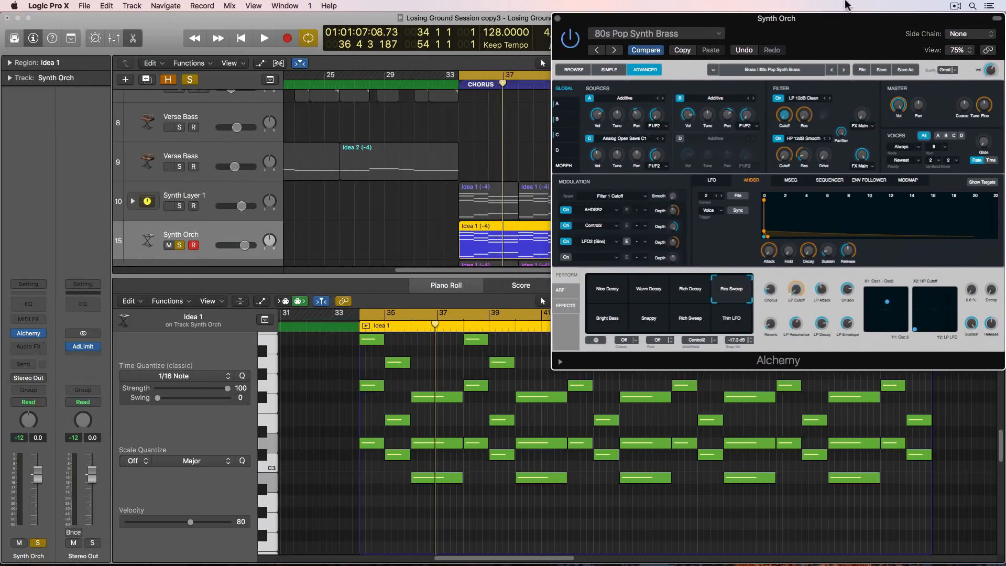
pyautogui.click(558, 19)
# - Select all notes in the Synth Orch region and open the Fixed Note Length MIDI transform for them
pyautogui.press('super+a')
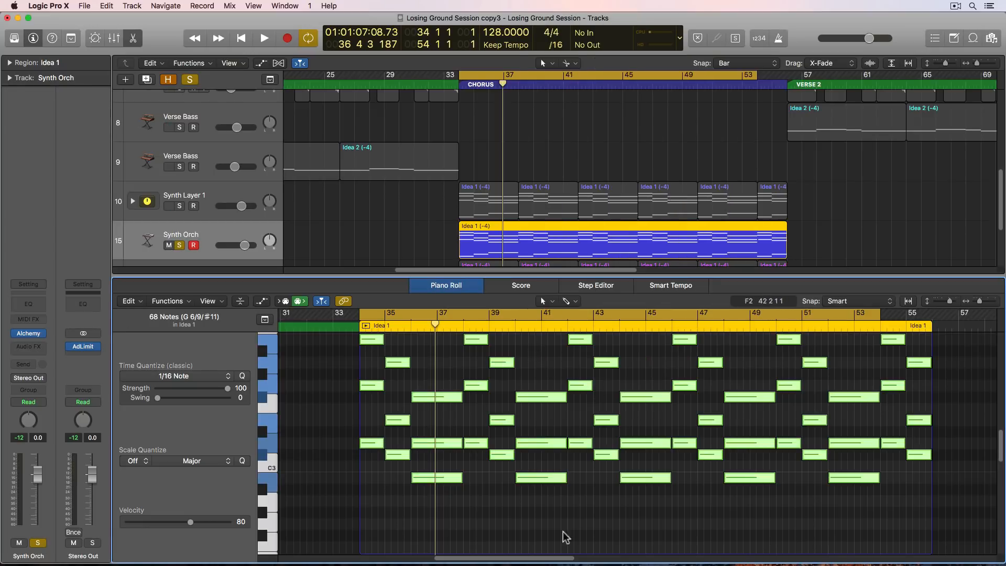
pyautogui.click(167, 301)
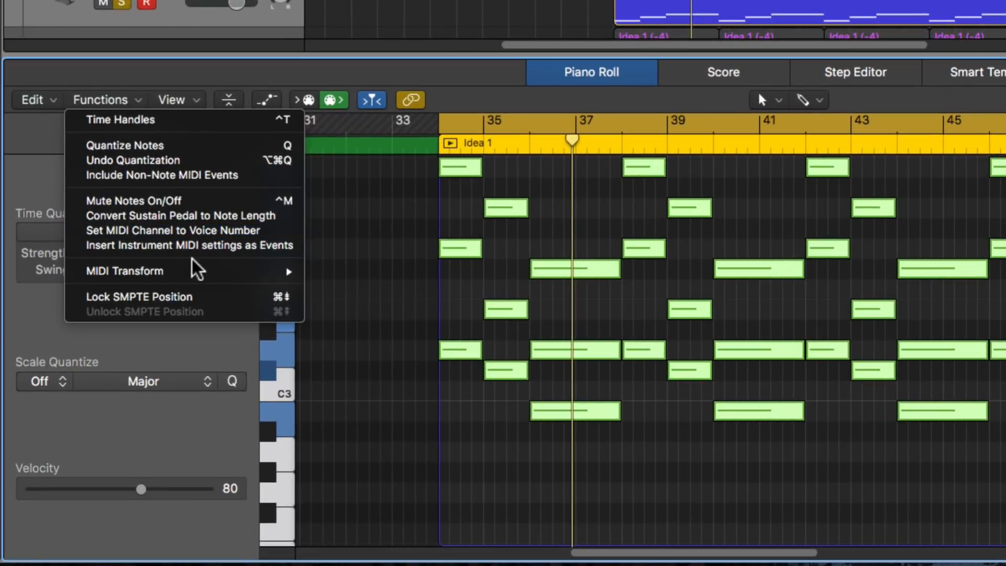
pyautogui.moveTo(200, 276)
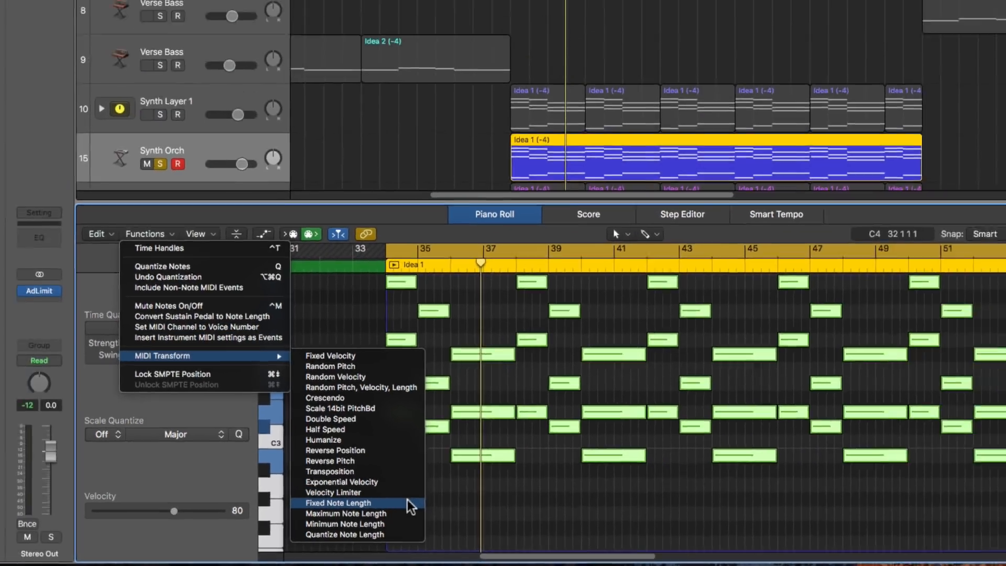
pyautogui.click(407, 501)
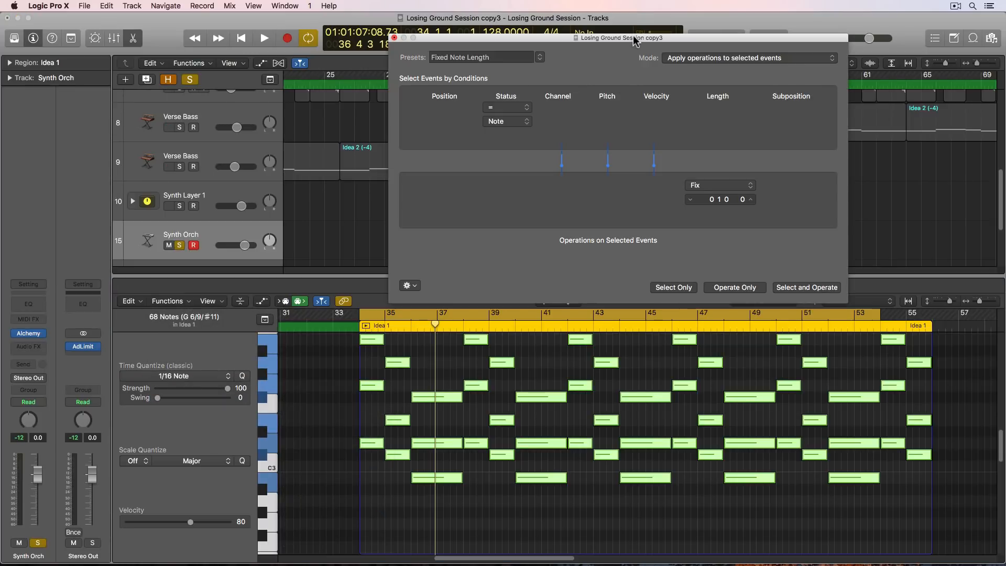
pyautogui.moveTo(634, 36); pyautogui.dragTo(296, 45)
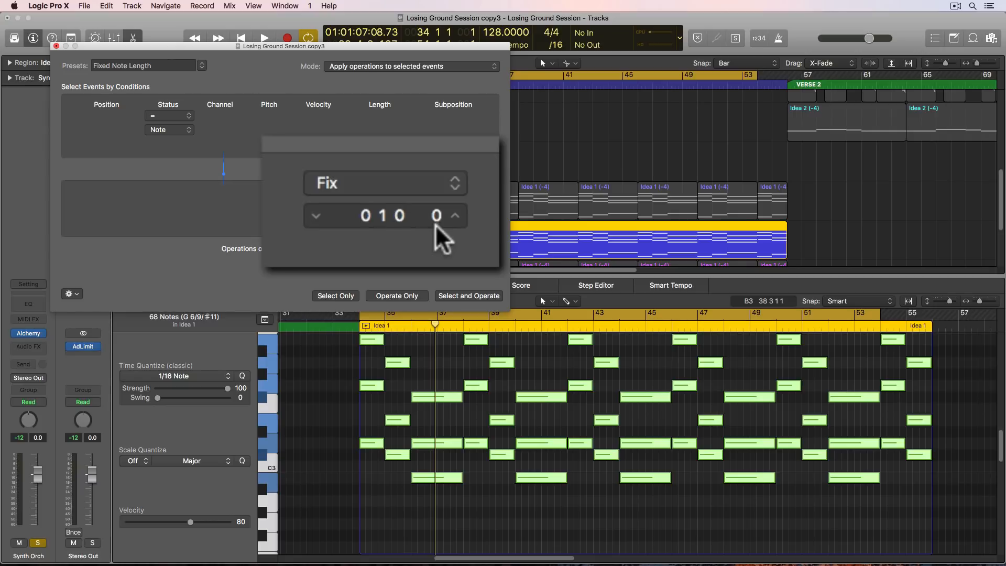
# - Fix the selected notes' length at 0 1 0 75, apply only the operation, and close the transform window
pyautogui.moveTo(435, 225); pyautogui.dragTo(426, 201)
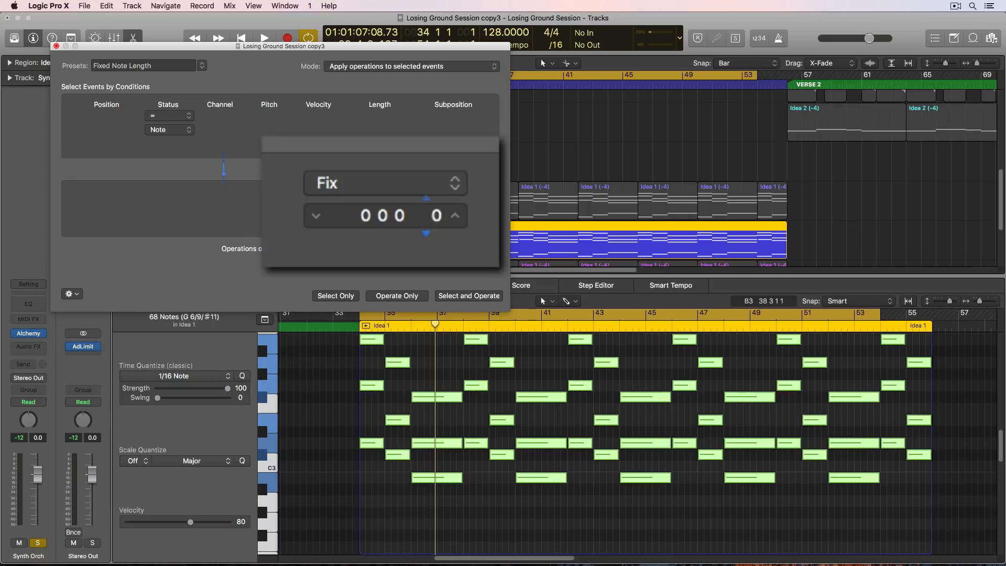
pyautogui.doubleClick(396, 216)
pyautogui.write('0')
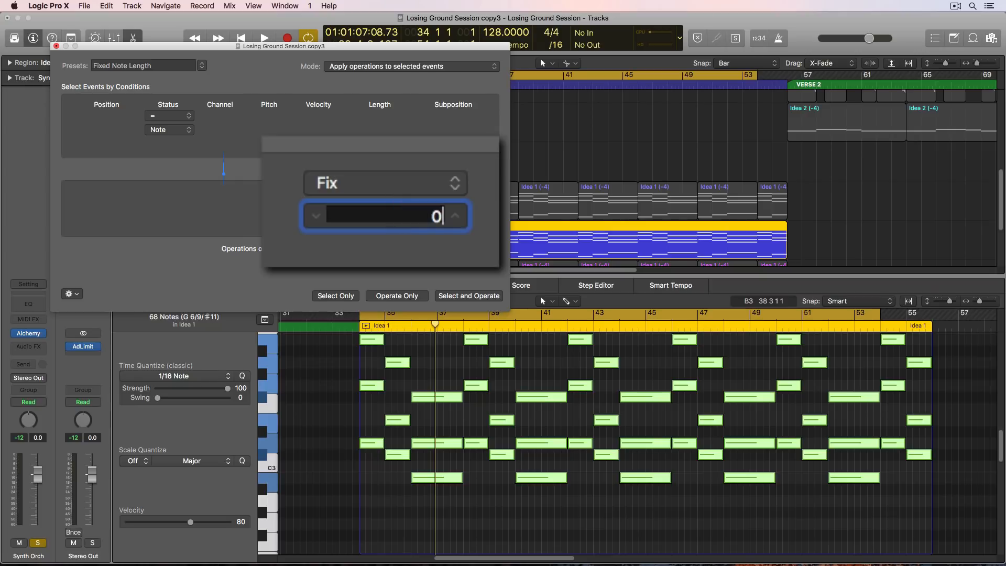
pyautogui.write(' 1 0 0')
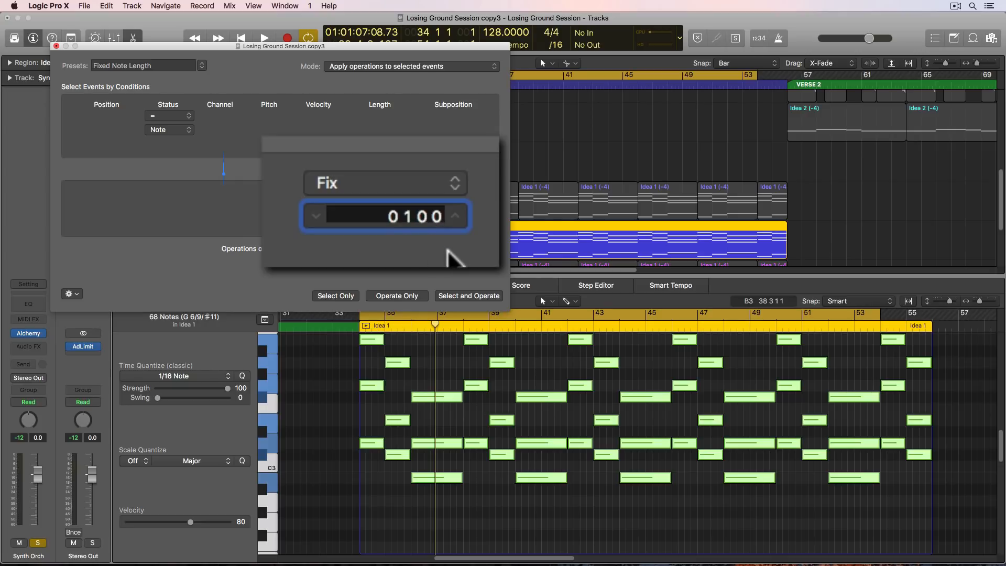
pyautogui.press('Return')
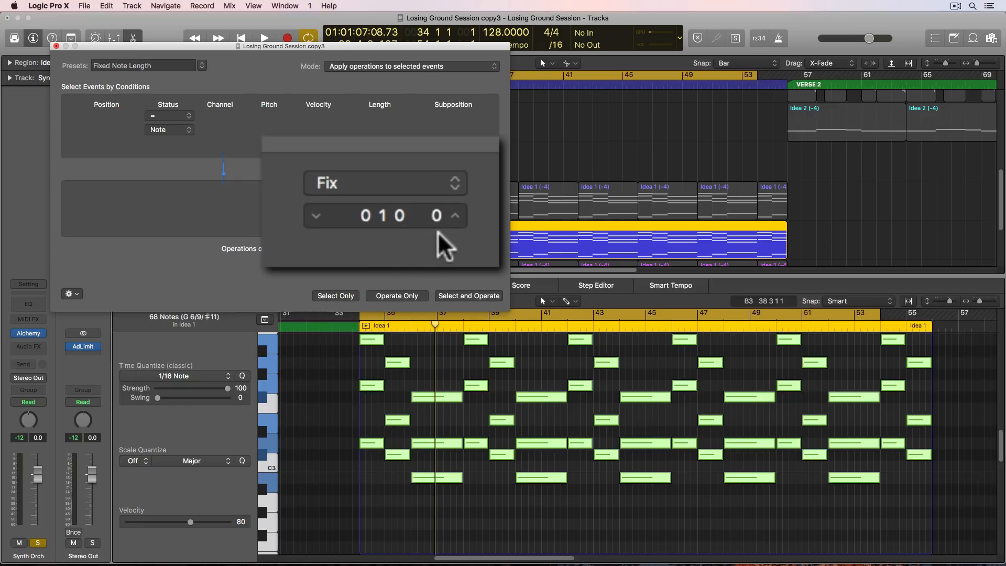
pyautogui.click(403, 297)
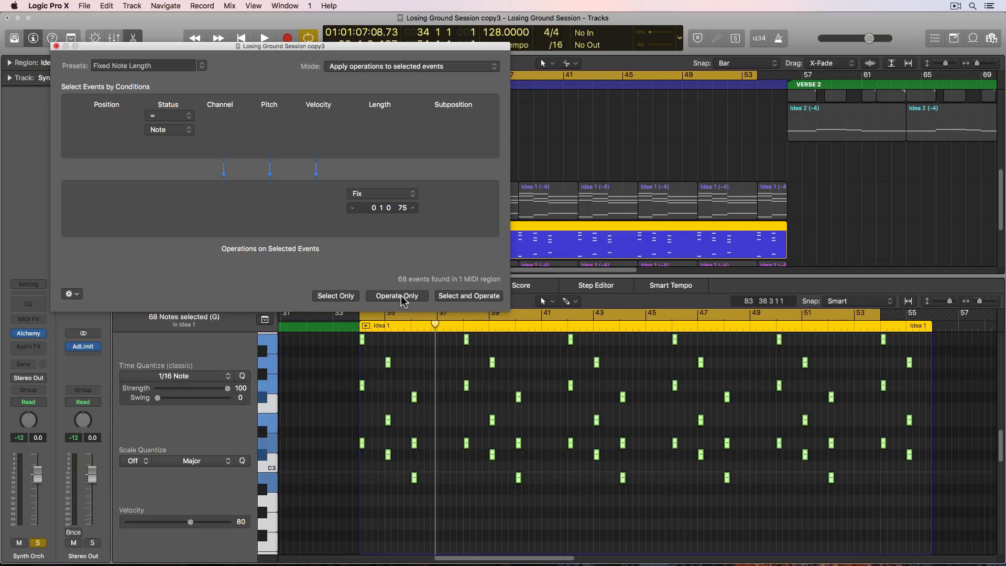
pyautogui.click(56, 46)
pyautogui.click(517, 355)
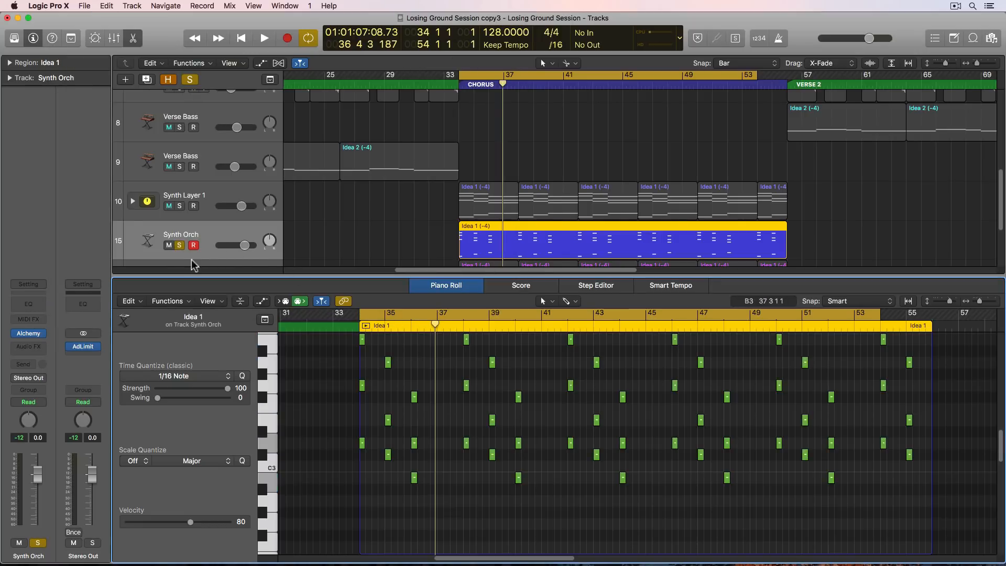
# - Play back the shortened chorus notes, reopen Alchemy on Synth Orch, and enlarge its window to 102%
pyautogui.moveTo(16, 338)
pyautogui.press('space')
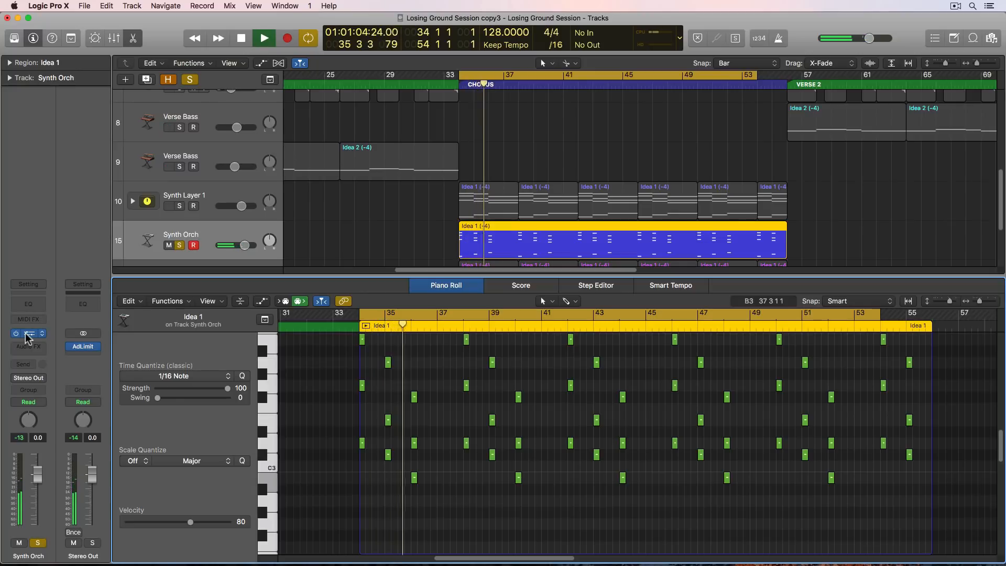
pyautogui.click(28, 334)
pyautogui.press('space')
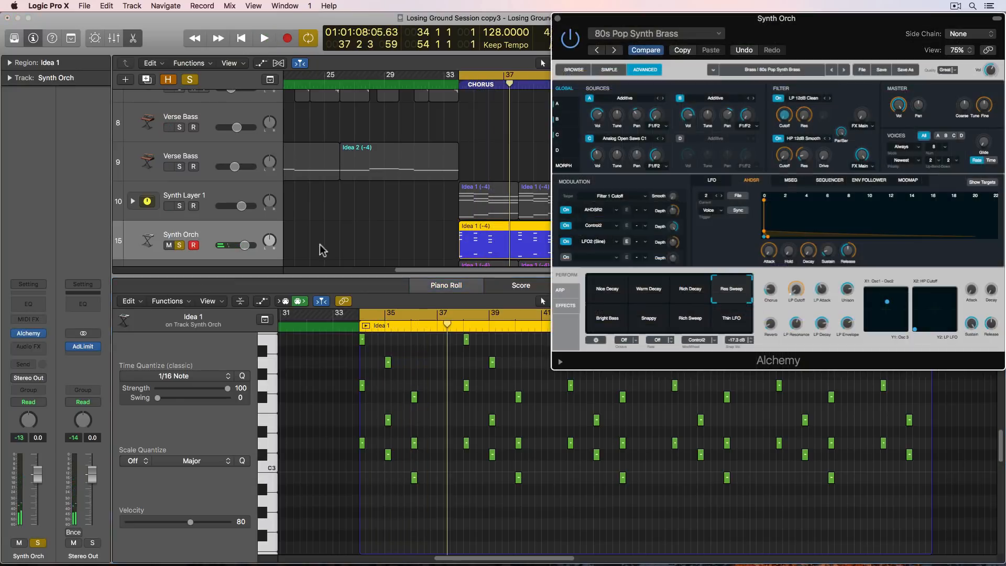
pyautogui.moveTo(732, 24); pyautogui.dragTo(253, 24)
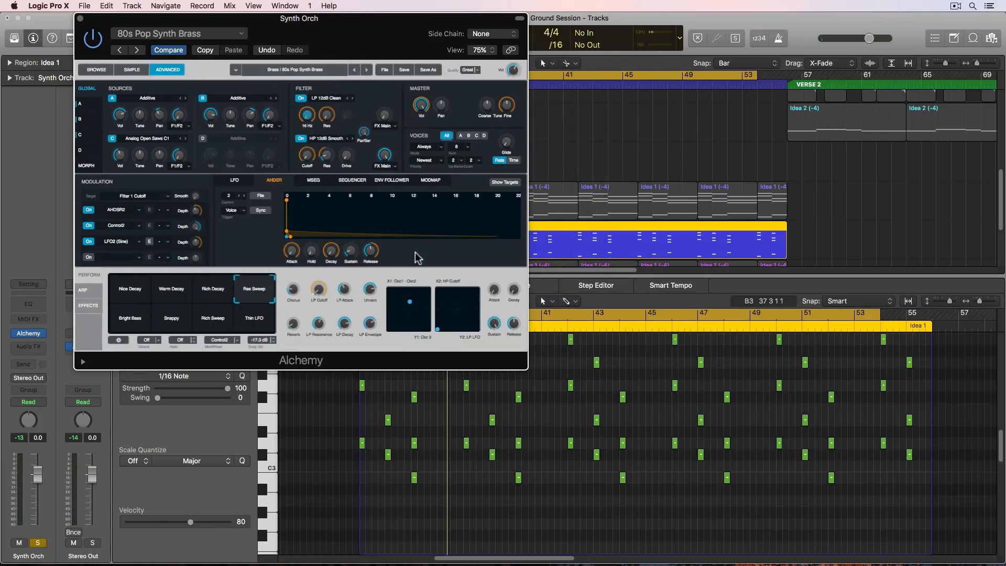
pyautogui.moveTo(524, 368); pyautogui.dragTo(690, 476)
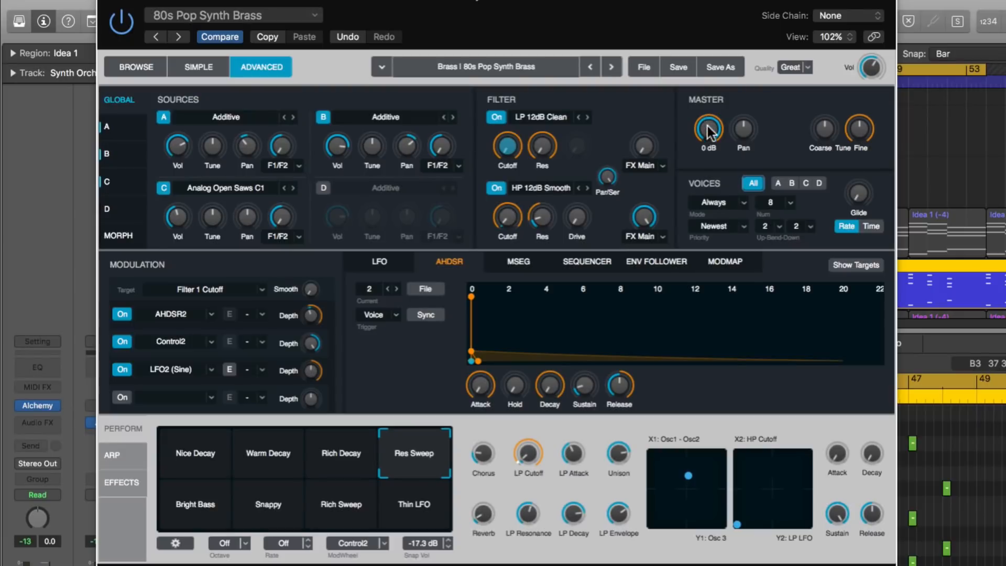
# - Show the Master Vol modulation in Alchemy, slightly lengthen AHDSR1's attack, and raise its decay to about 1.3 s
pyautogui.click(589, 126)
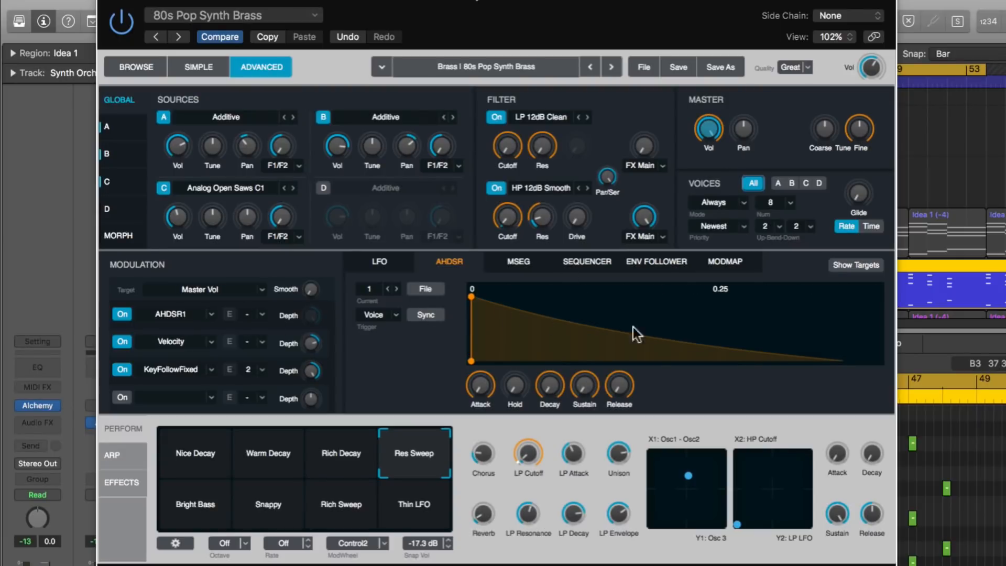
pyautogui.moveTo(482, 388)
pyautogui.mouseDown()
pyautogui.moveTo(477, 364)
pyautogui.moveTo(480, 387)
pyautogui.mouseUp()
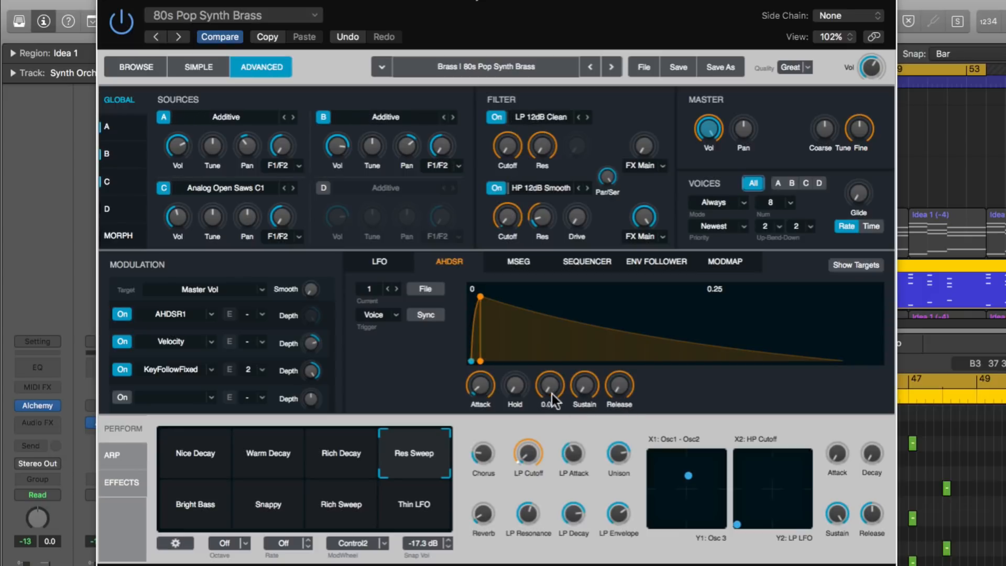
pyautogui.moveTo(546, 391); pyautogui.dragTo(574, 337)
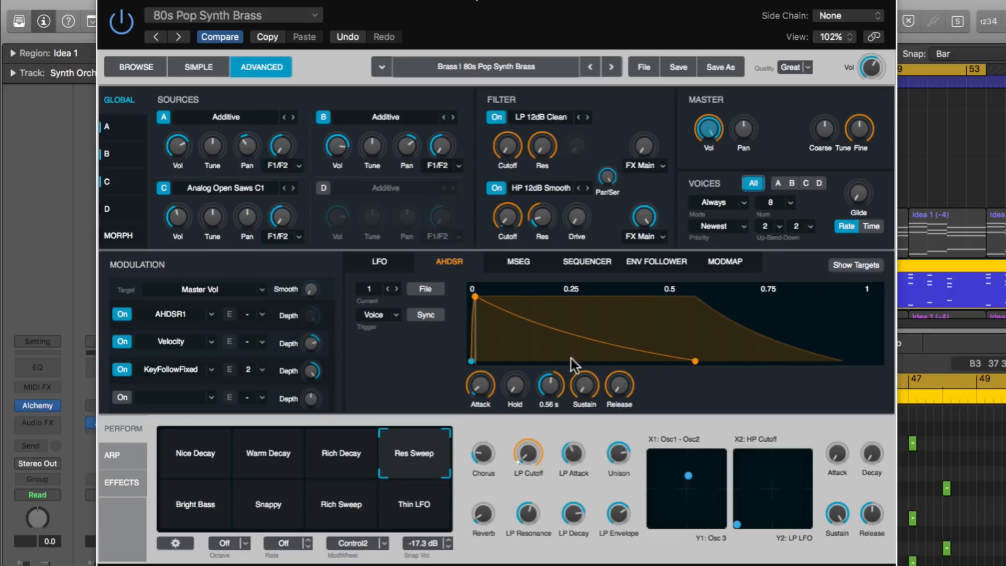
pyautogui.moveTo(562, 391); pyautogui.dragTo(561, 378)
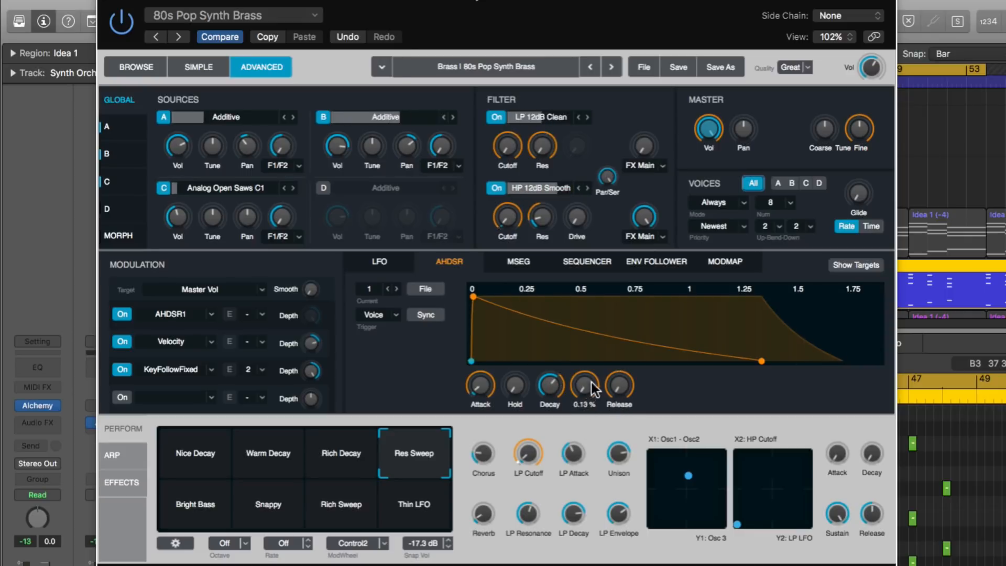
# - Try different Sustain and Release settings on AHDSR1 while listening to the Synth Orch notes
pyautogui.moveTo(592, 382); pyautogui.dragTo(591, 440)
pyautogui.moveTo(625, 358)
pyautogui.mouseDown()
pyautogui.moveTo(635, 343)
pyautogui.moveTo(632, 360)
pyautogui.mouseUp()
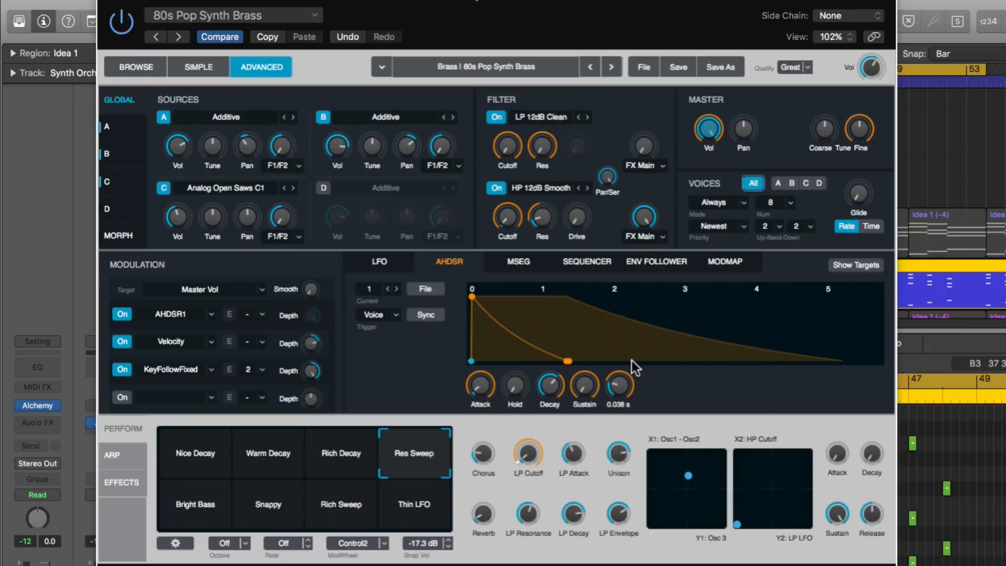
pyautogui.moveTo(582, 388)
pyautogui.mouseDown()
pyautogui.moveTo(593, 343)
pyautogui.moveTo(577, 399)
pyautogui.mouseUp()
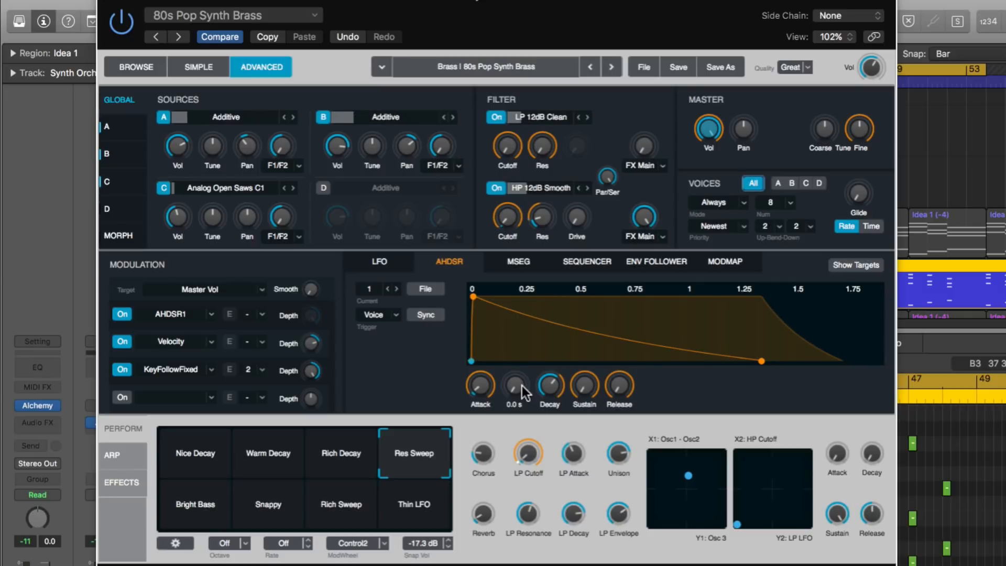
# - Try longer Hold times on AHDSR1, up to 8.7 s, and return Hold to zero
pyautogui.moveTo(520, 387); pyautogui.dragTo(534, 333)
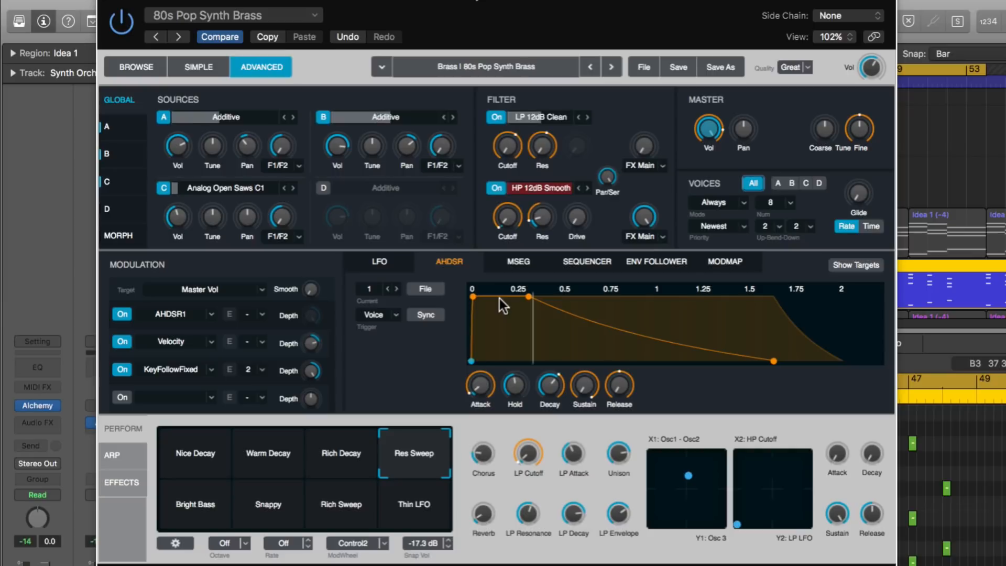
pyautogui.moveTo(517, 373)
pyautogui.moveTo(517, 373); pyautogui.dragTo(527, 344)
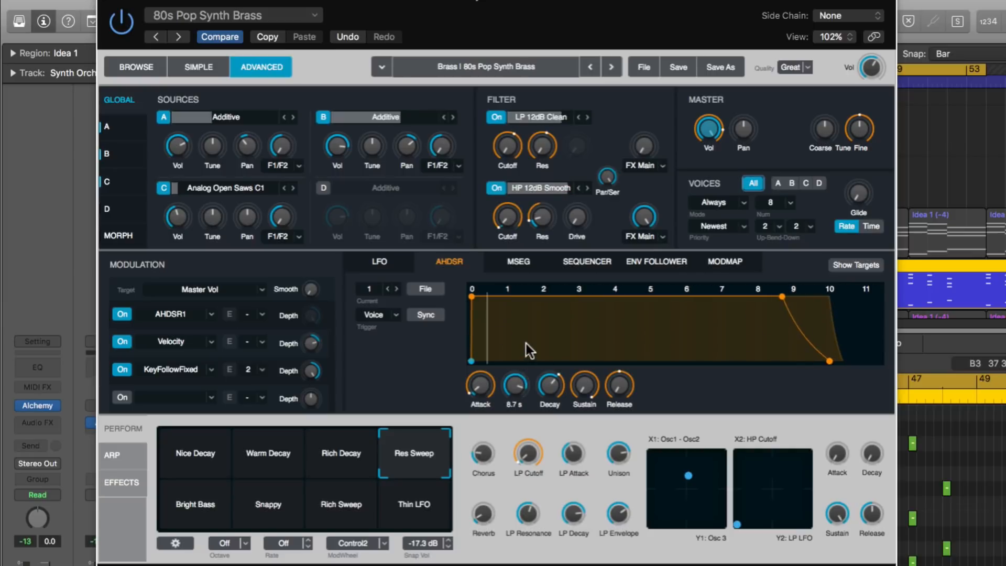
pyautogui.moveTo(514, 403); pyautogui.dragTo(509, 410)
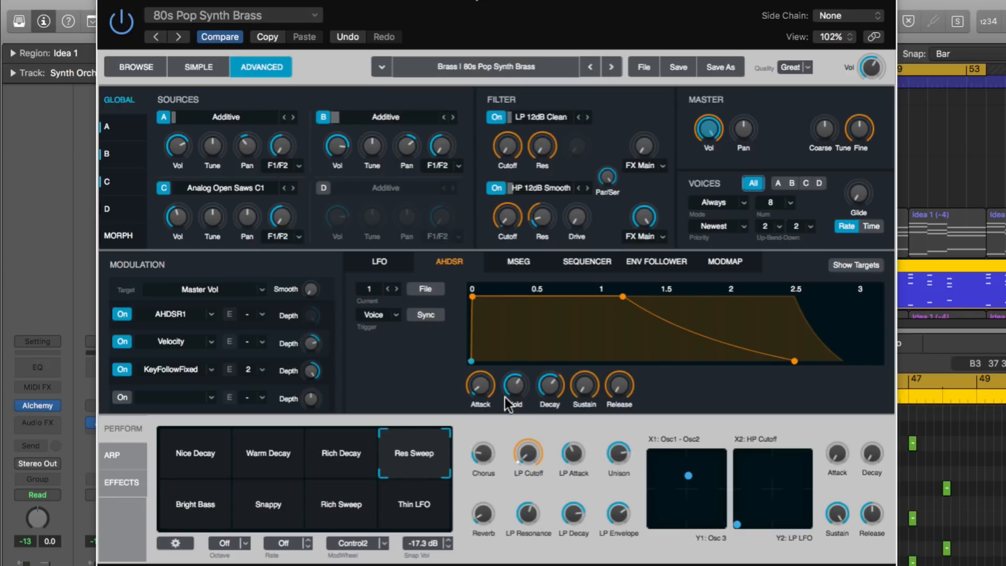
pyautogui.moveTo(518, 387); pyautogui.dragTo(518, 476)
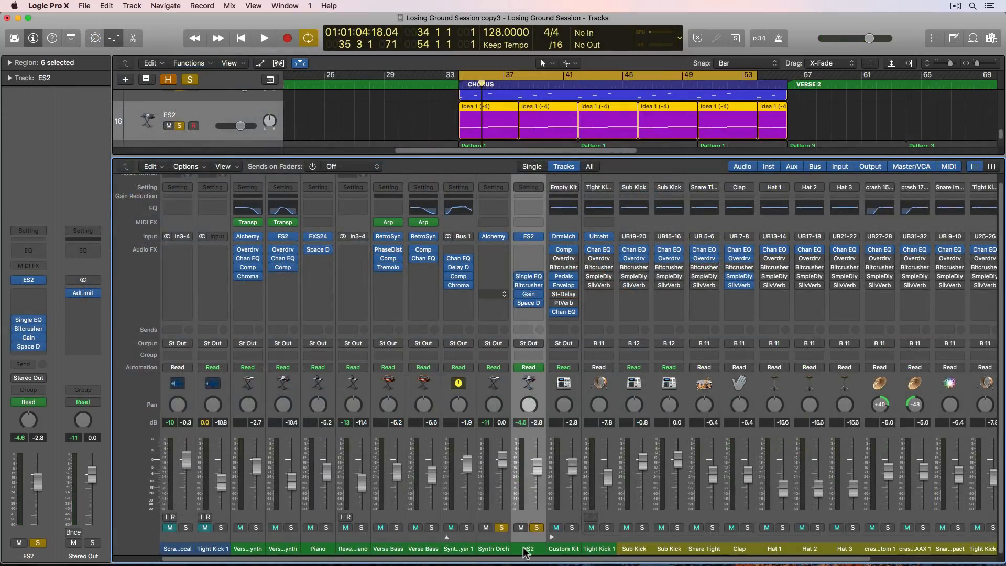
# - Copy the Bitcrusher from the ES2 channel to Synth Orch, take ES2 out of solo, and start playback
pyautogui.moveTo(519, 285)
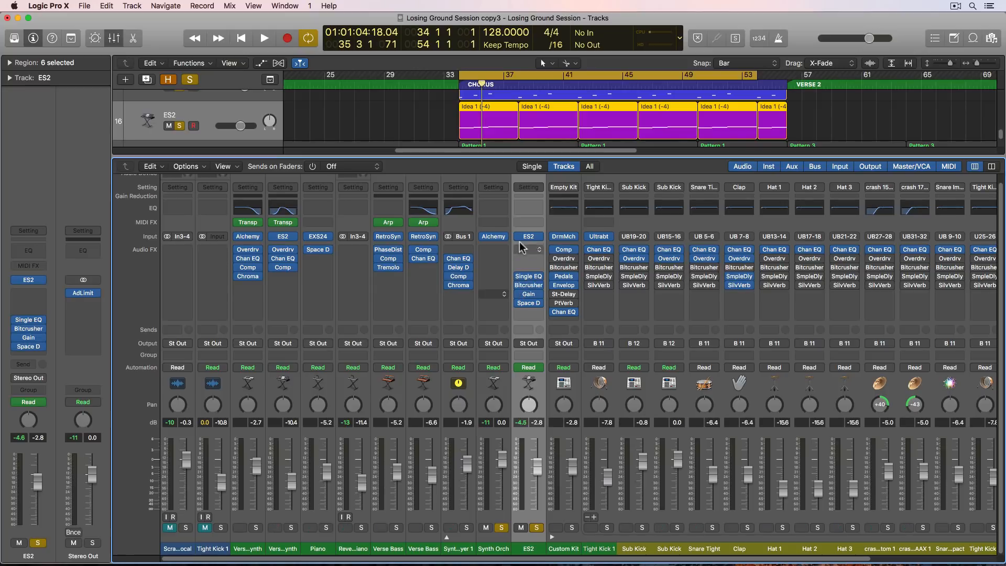
pyautogui.moveTo(530, 290); pyautogui.dragTo(496, 271)
pyautogui.click(537, 528)
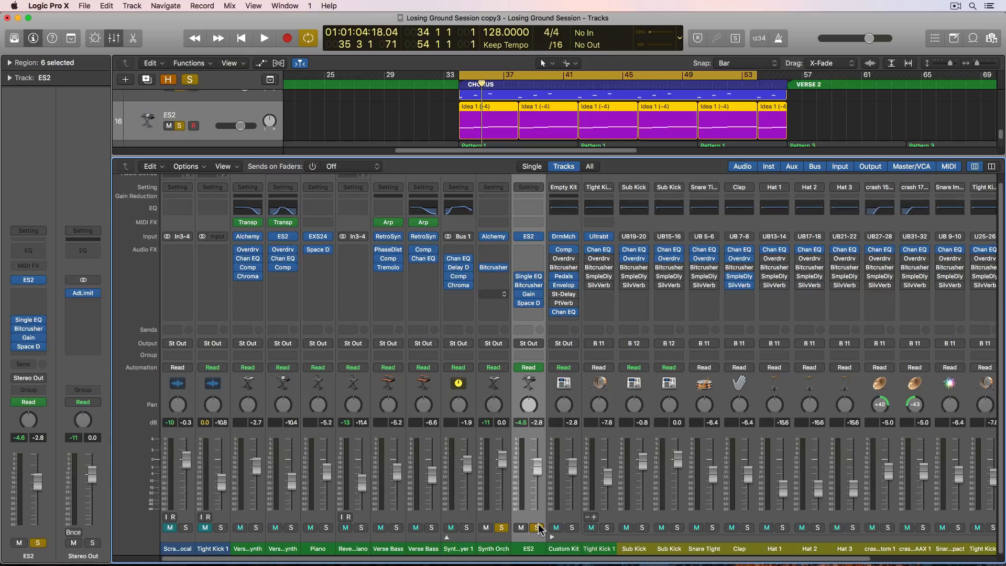
pyautogui.press('space')
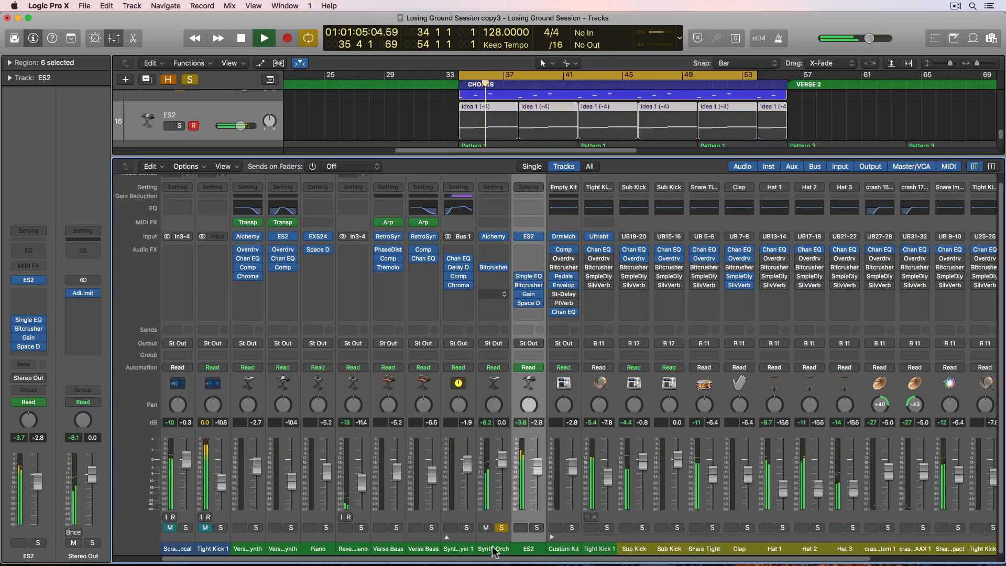
# - Select the Synth Orch channel, check the effects section of its Alchemy instrument, and close the plug-in window
pyautogui.click(498, 297)
pyautogui.press('space')
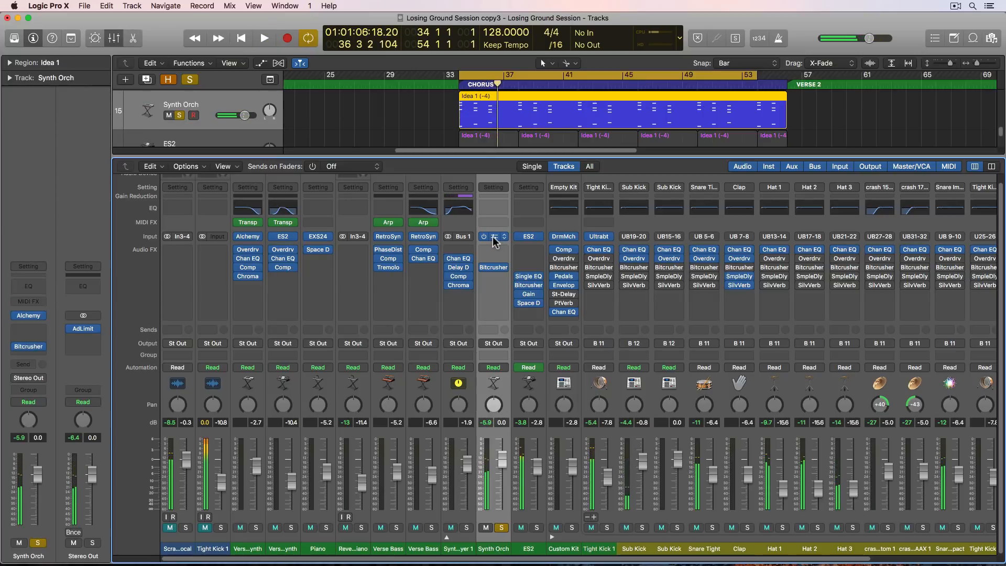
pyautogui.click(495, 238)
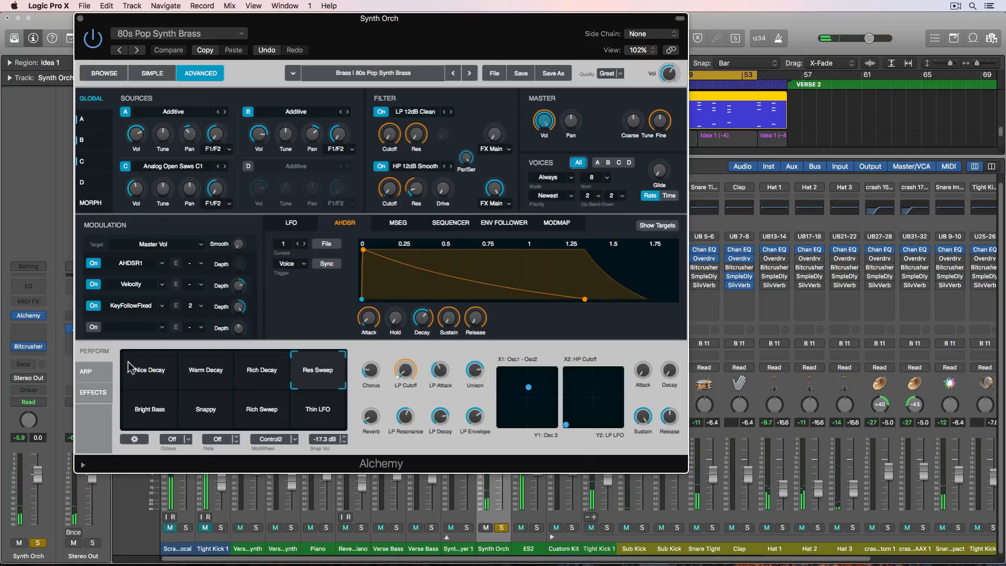
pyautogui.click(97, 397)
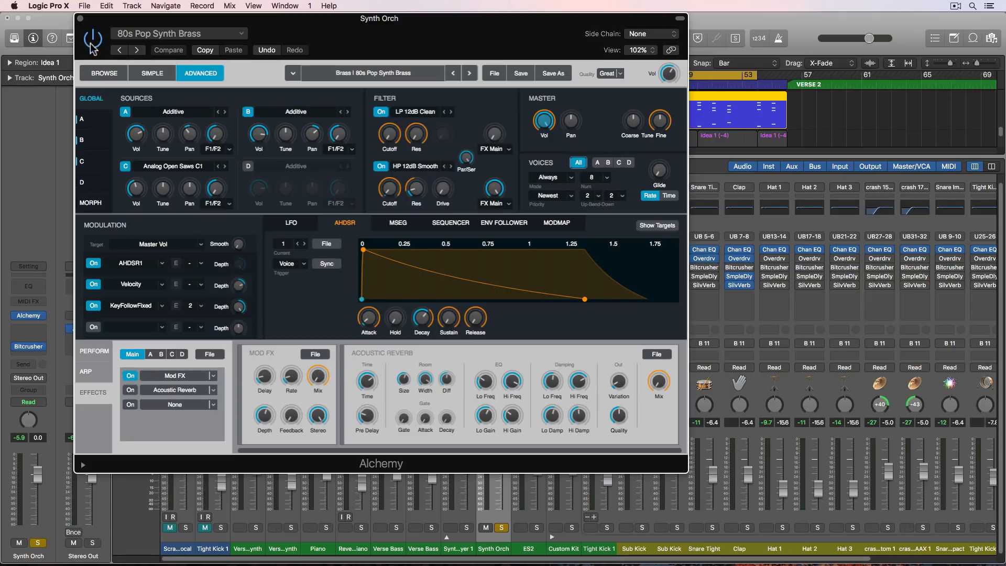
pyautogui.click(80, 18)
# - Lower the Drive of Synth Orch's Bitcrusher to 4.5 dB during playback and close the plug-in
pyautogui.press('space')
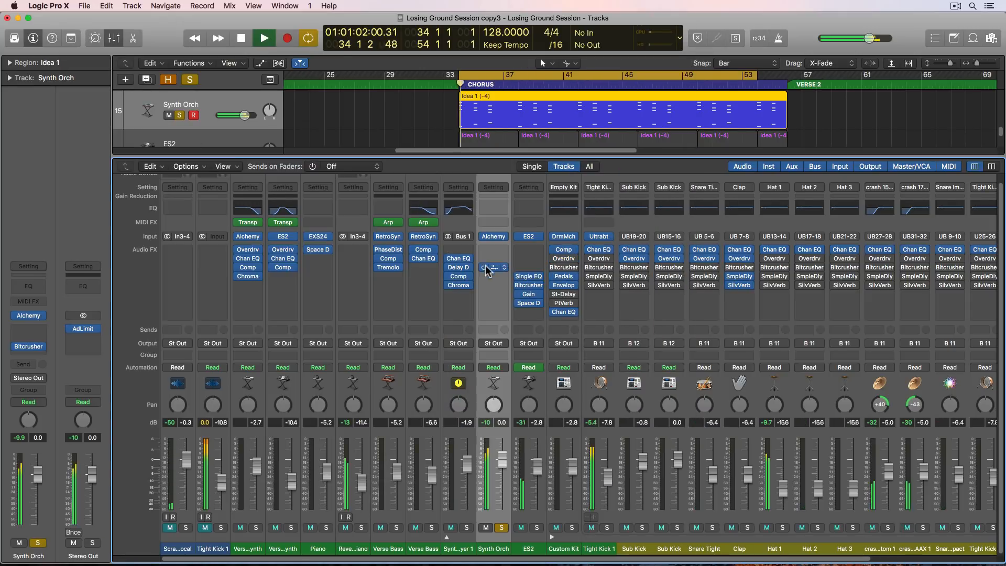
pyautogui.click(493, 267)
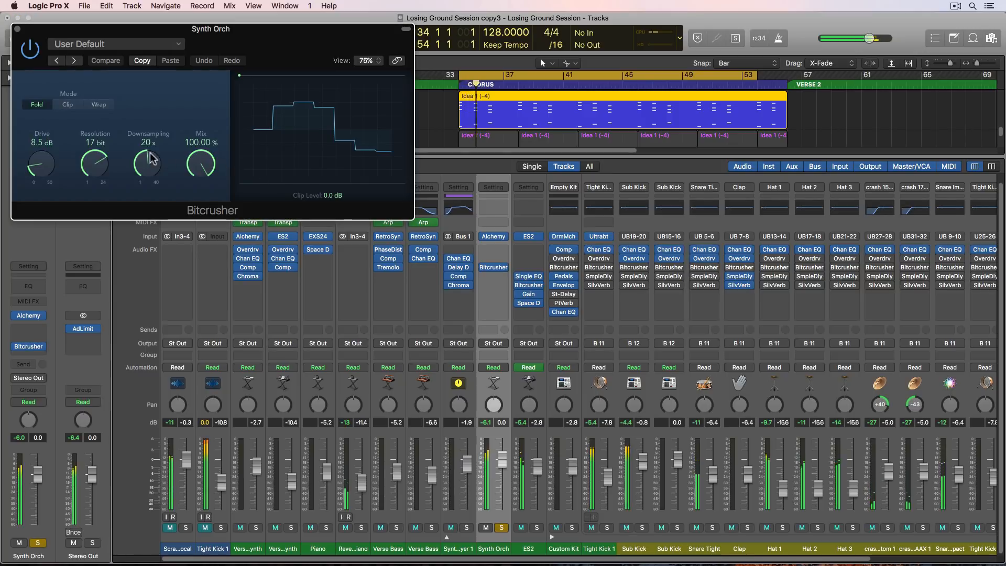
pyautogui.moveTo(45, 163); pyautogui.dragTo(48, 173)
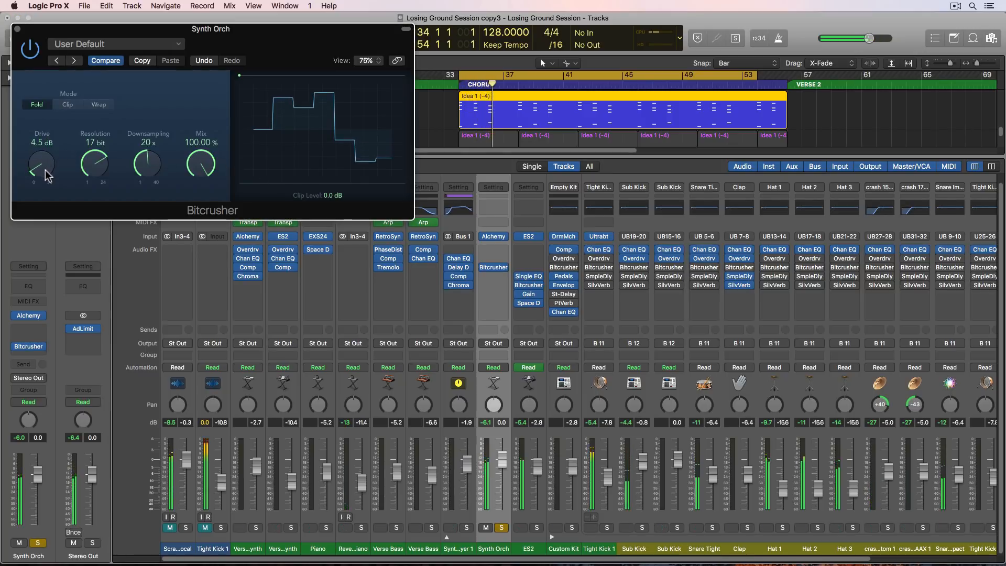
pyautogui.click(17, 29)
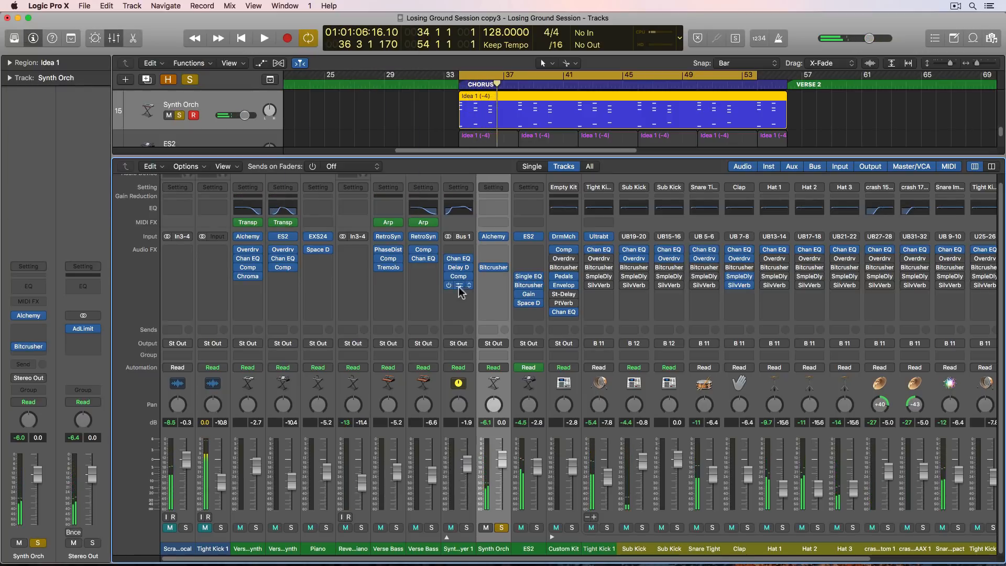
# - Insert a stereo Channel EQ after Synth Orch's Bitcrusher and set its high cut to 3850 Hz with a Q of 0.64
pyautogui.click(492, 275)
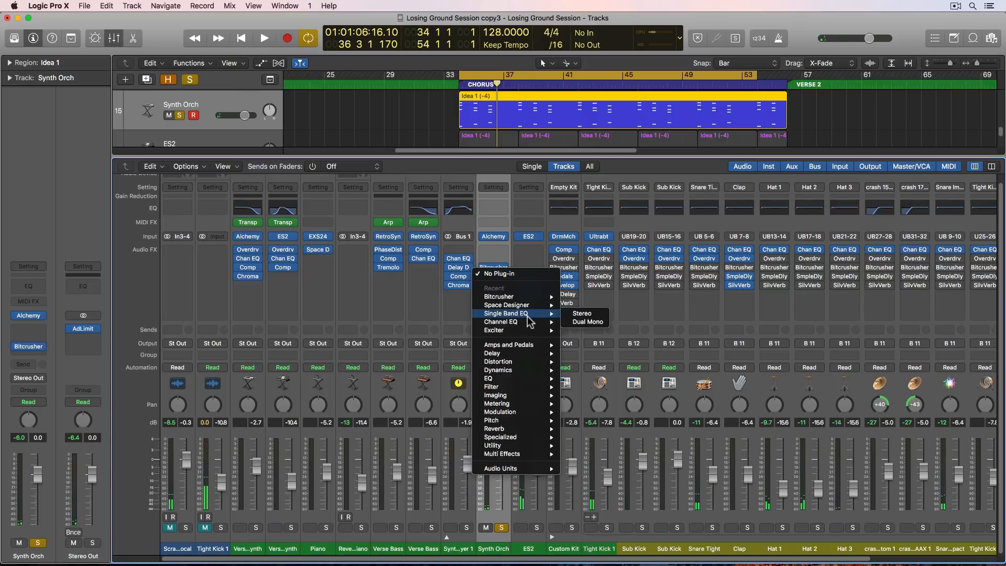
pyautogui.click(580, 322)
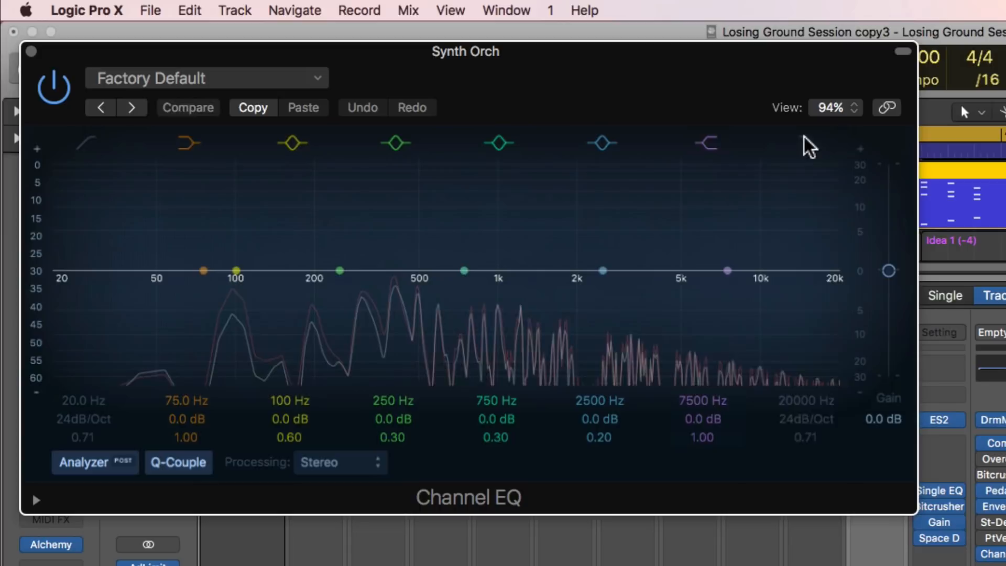
pyautogui.click(807, 143)
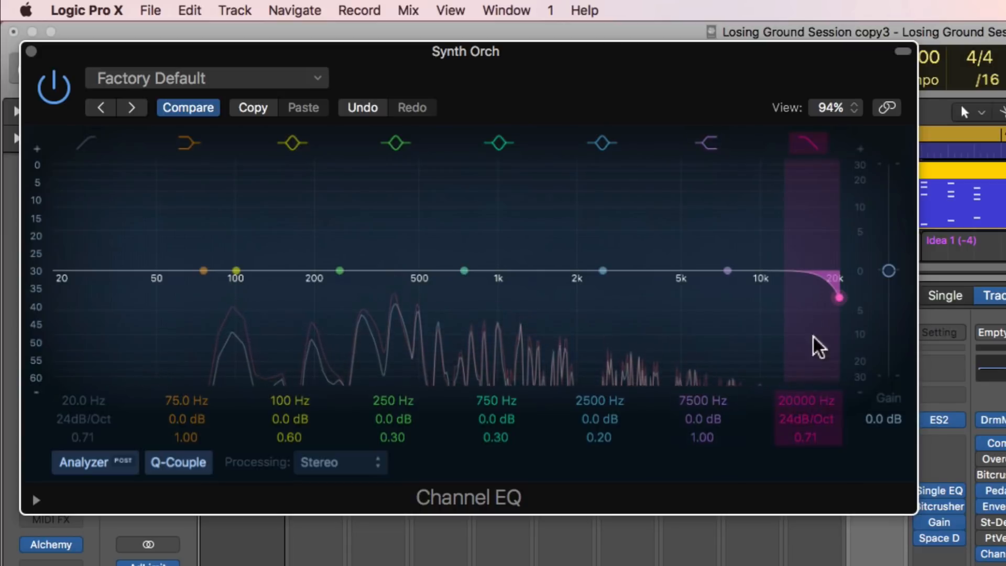
pyautogui.moveTo(805, 400)
pyautogui.mouseDown()
pyautogui.moveTo(805, 445)
pyautogui.moveTo(813, 400)
pyautogui.mouseUp()
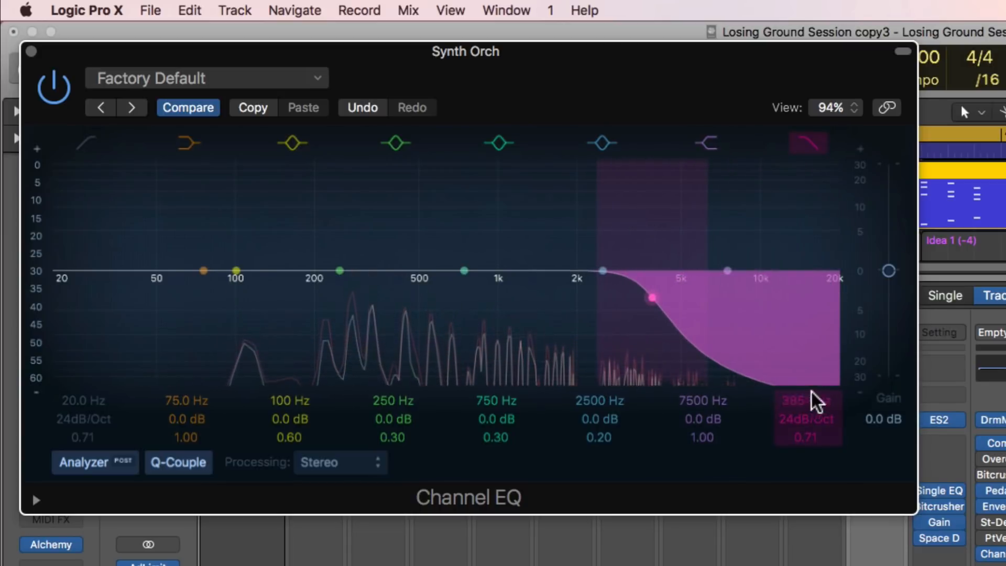
pyautogui.moveTo(809, 441); pyautogui.dragTo(808, 445)
# - Boost Synth Orch's EQ by 2.5 dB at 2500 Hz, enable a low cut at 148 Hz, and close the plug-in window
pyautogui.click(602, 407)
pyautogui.moveTo(602, 414); pyautogui.dragTo(602, 401)
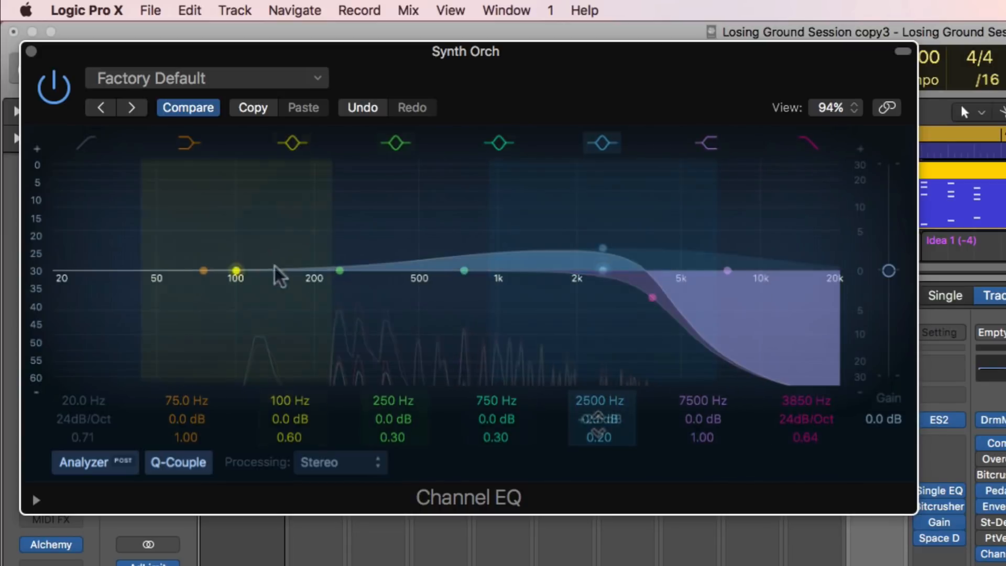
pyautogui.click(86, 143)
pyautogui.moveTo(80, 394); pyautogui.dragTo(79, 364)
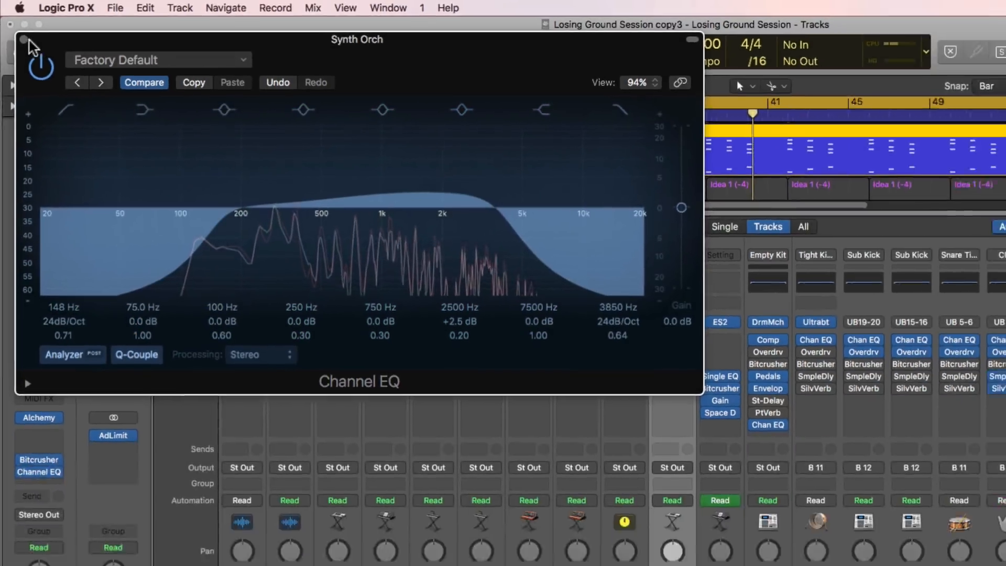
pyautogui.click(31, 50)
# - Take Synth Orch out of solo and add a Space Designer with the 04.4s Dream Hall setting after its Channel EQ, enlarging its window
pyautogui.press('space')
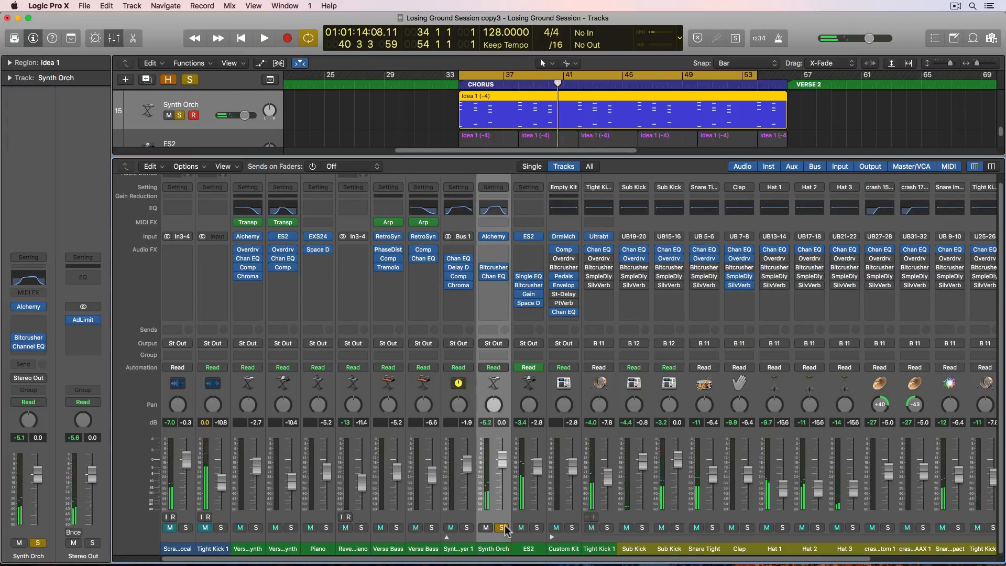
pyautogui.press('s')
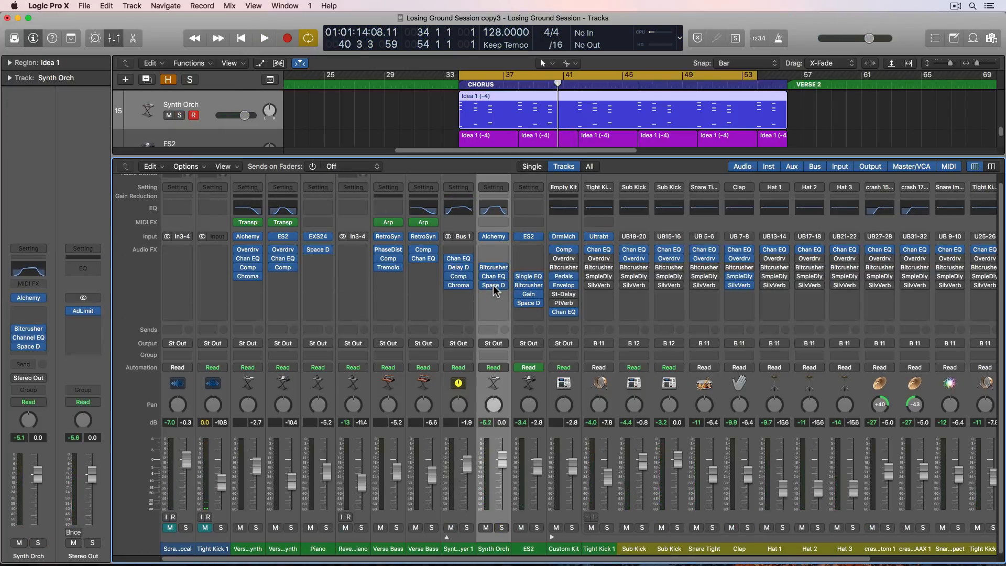
pyautogui.click(493, 285)
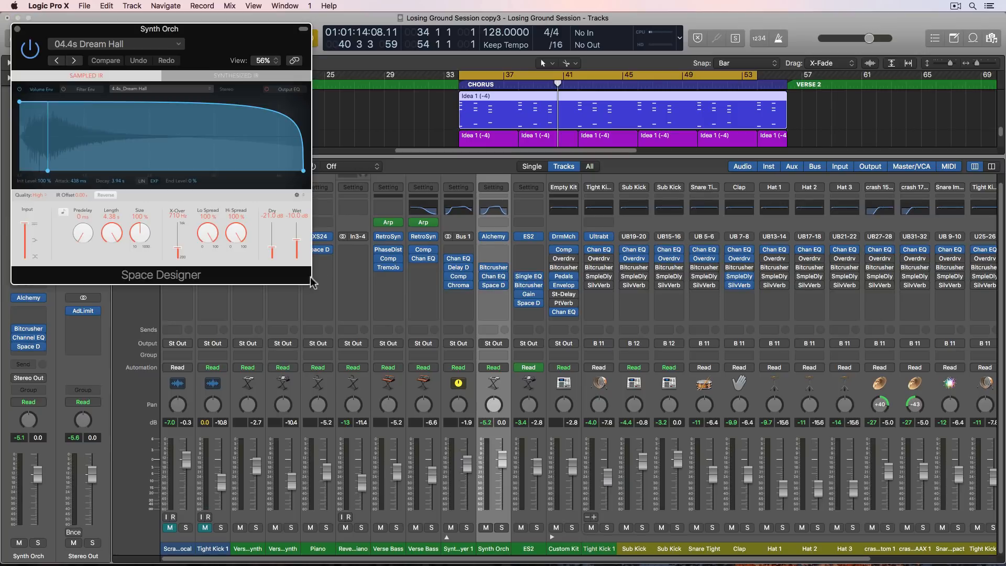
pyautogui.moveTo(308, 281); pyautogui.dragTo(457, 380)
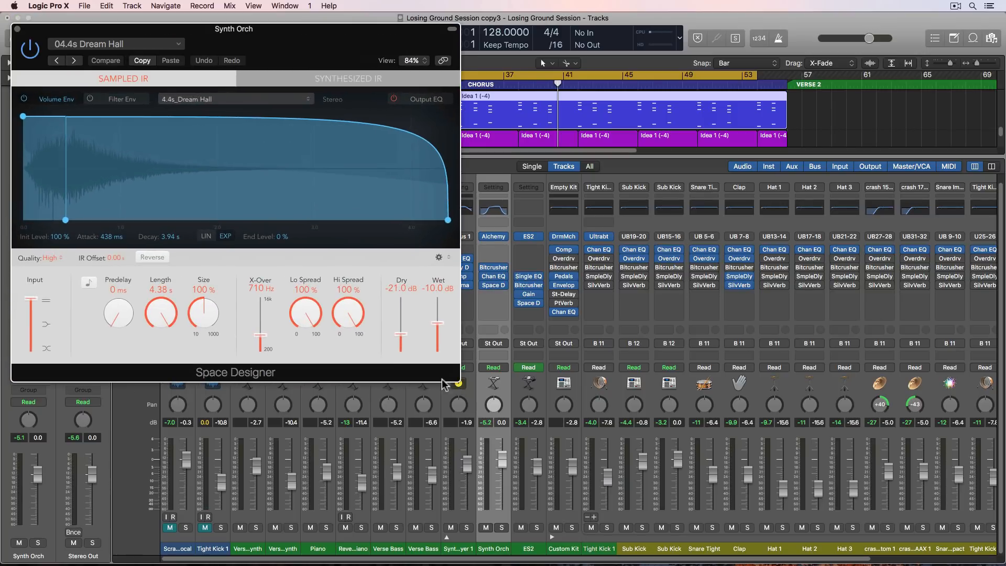
# - Mute Space Designer's Dry level and raise its Wet level to -7.8 dB during playback
pyautogui.moveTo(401, 344); pyautogui.dragTo(404, 368)
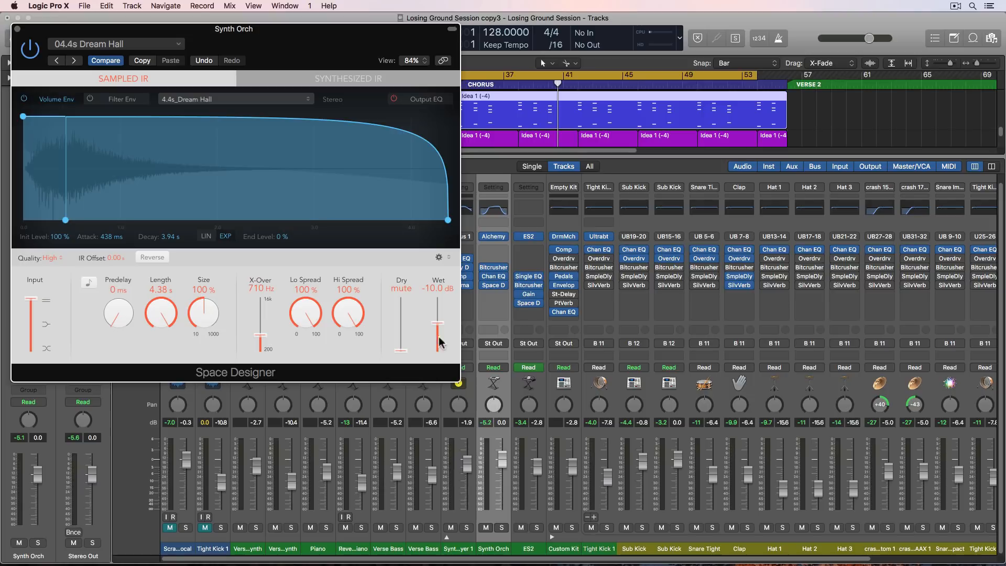
pyautogui.press('space')
pyautogui.moveTo(440, 328); pyautogui.dragTo(440, 322)
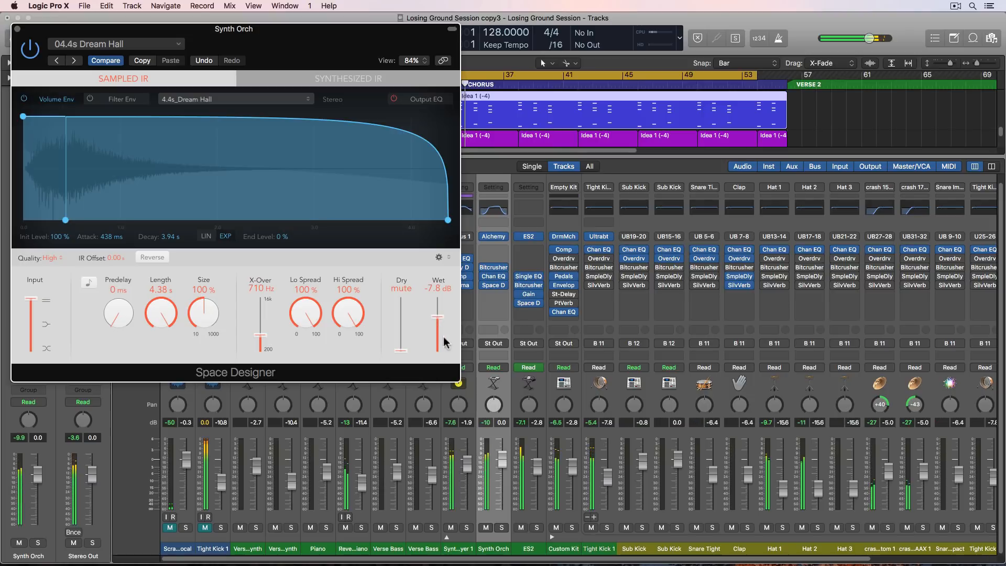
# - Solo Synth Orch, lower its channel volume to -0.5 dB, and close the Space Designer window
pyautogui.click(505, 531)
pyautogui.click(502, 528)
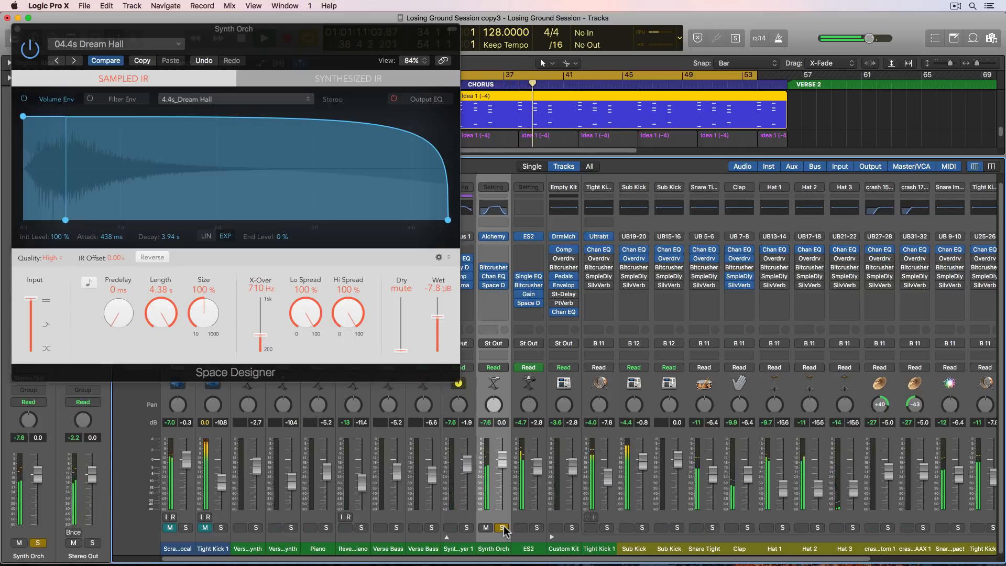
pyautogui.moveTo(502, 468); pyautogui.dragTo(502, 472)
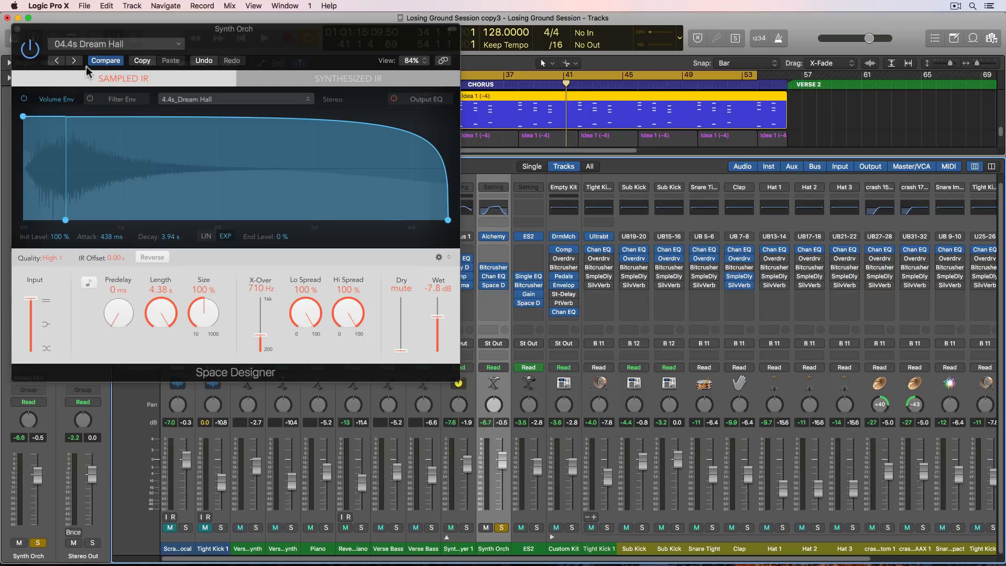
pyautogui.click(17, 29)
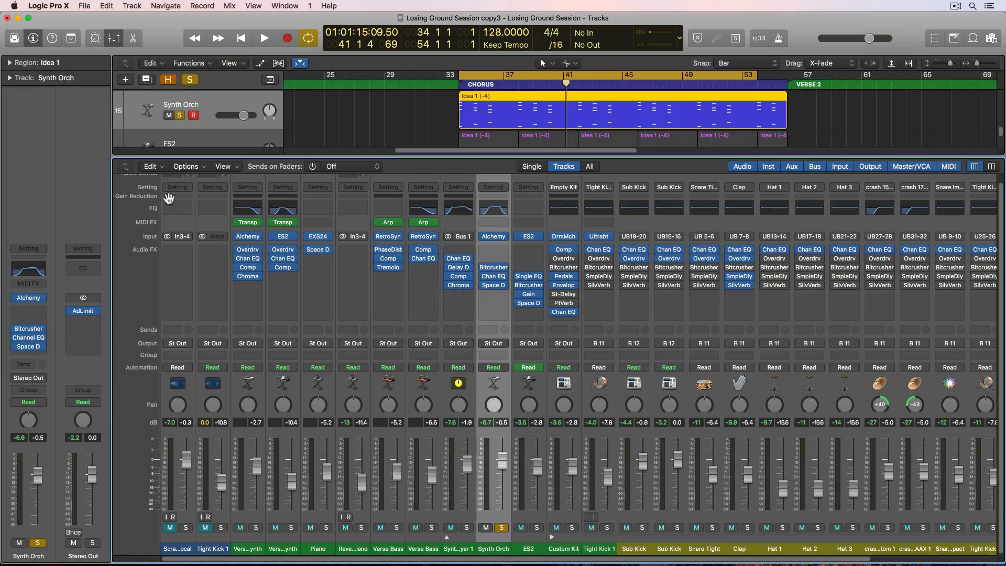
# - Take Synth Orch out of solo, play the chorus with cycling off, and hide the mixer
pyautogui.click(501, 527)
pyautogui.press('space')
pyautogui.press('c')
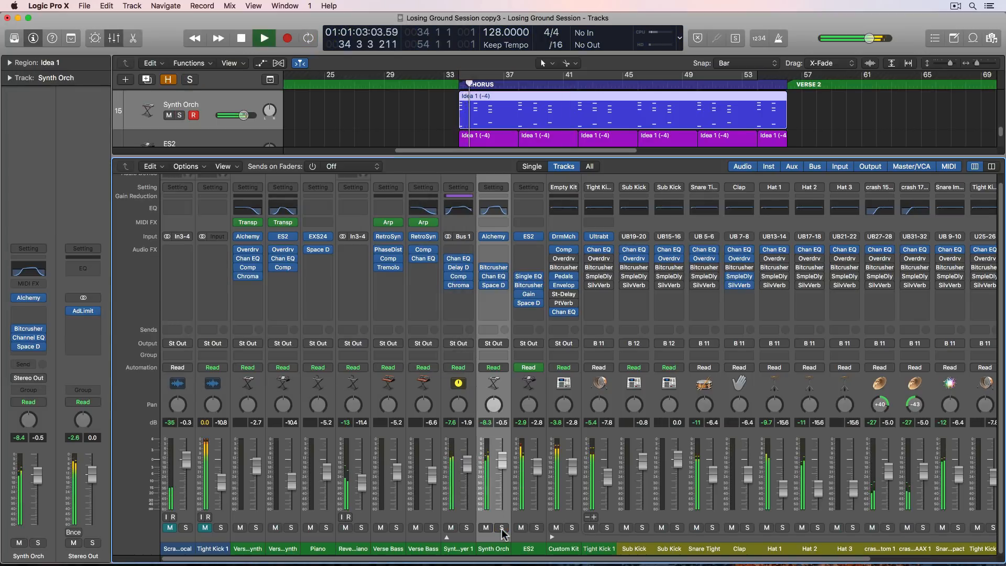
pyautogui.press('x')
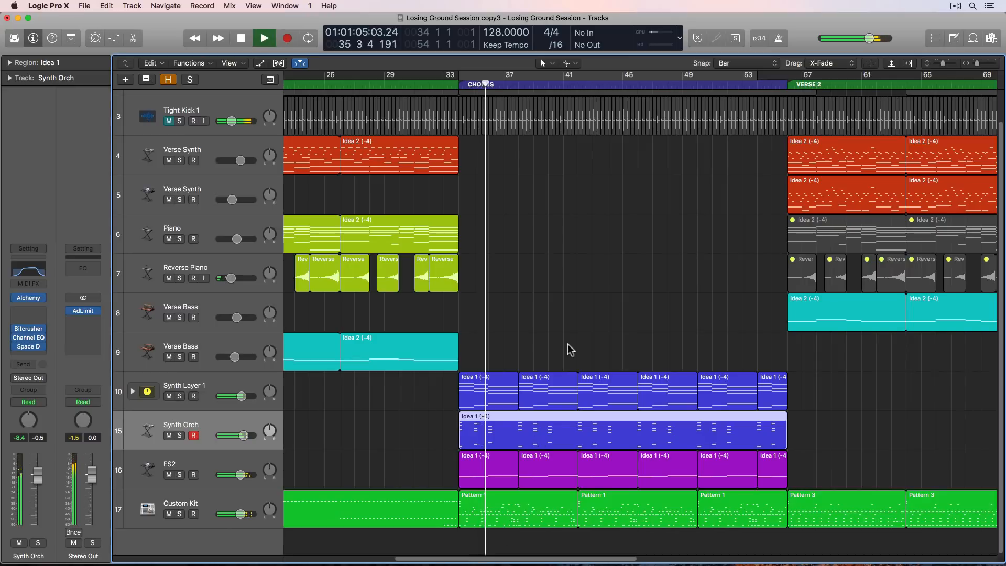
# - Lower the Synth Orch track volume to -3.1 dB and disarm the track for recording
pyautogui.click(566, 347)
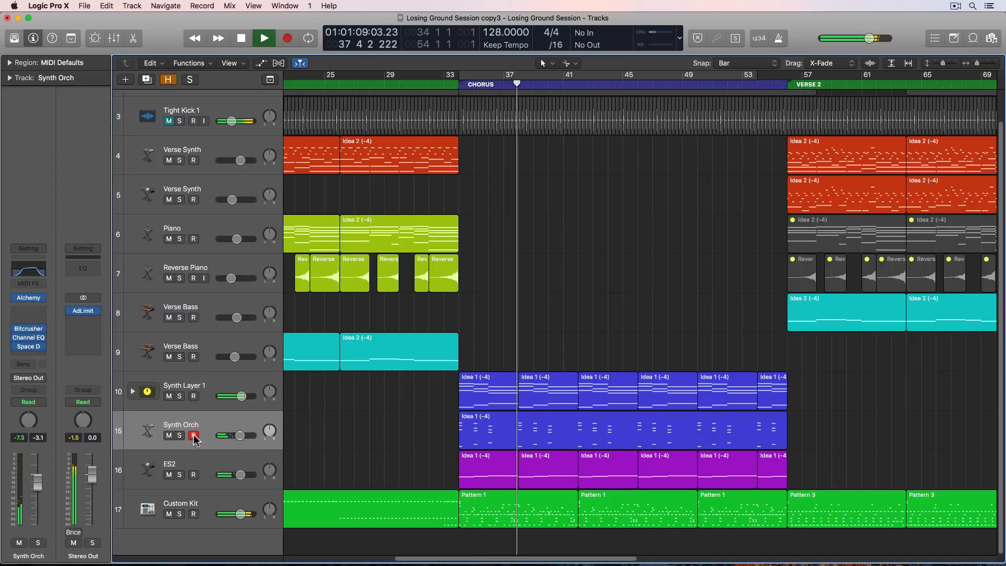
pyautogui.press('super+Left')
pyautogui.press('super+Left')
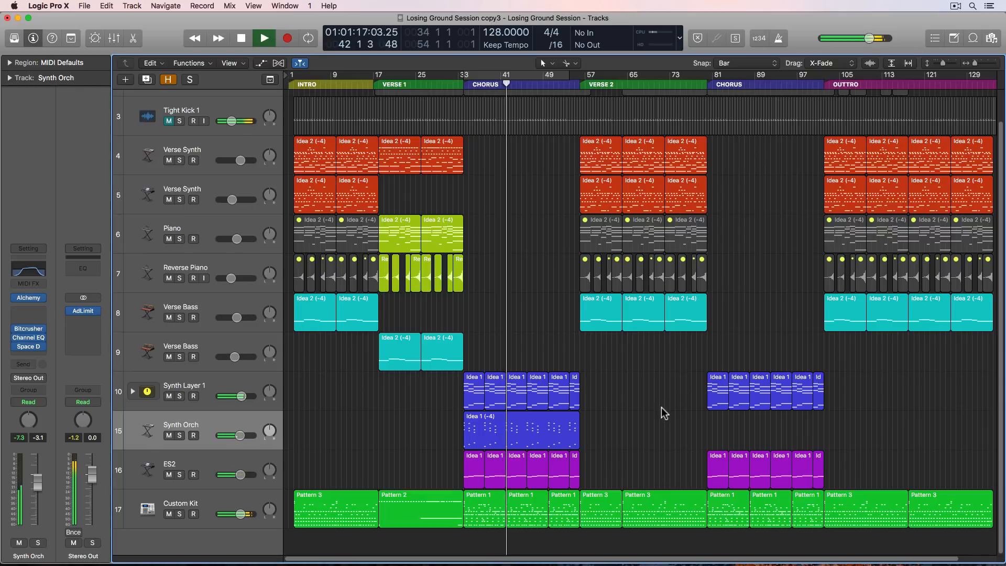
# - Compare the chorus with Synth Orch muted and unmuted, and stop playback
pyautogui.click(169, 435)
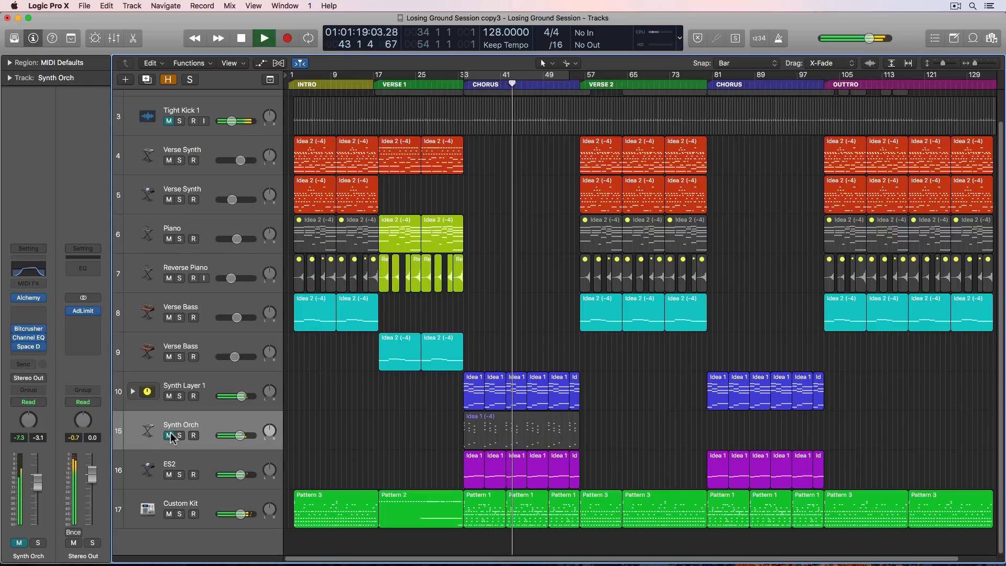
pyautogui.click(168, 436)
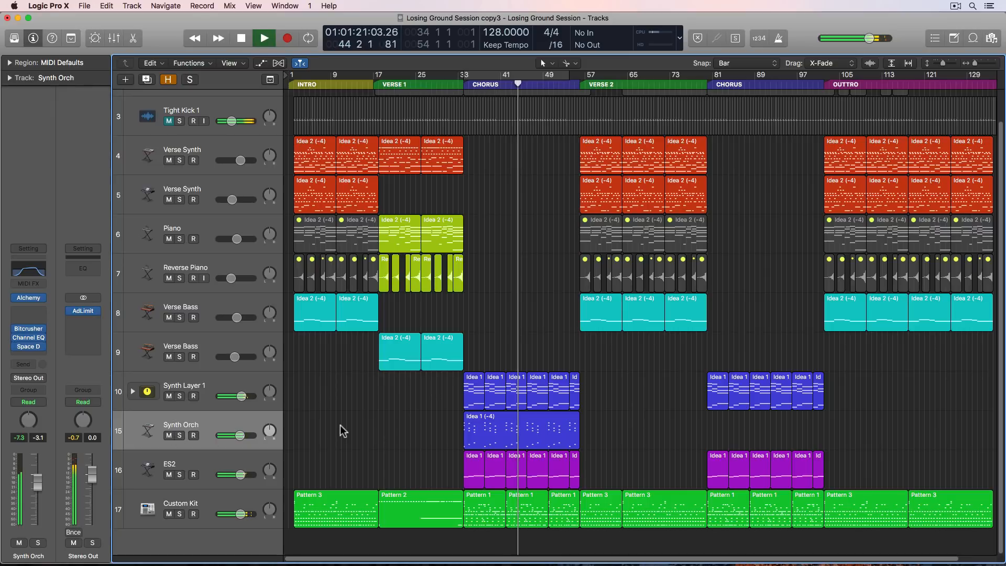
pyautogui.press('space')
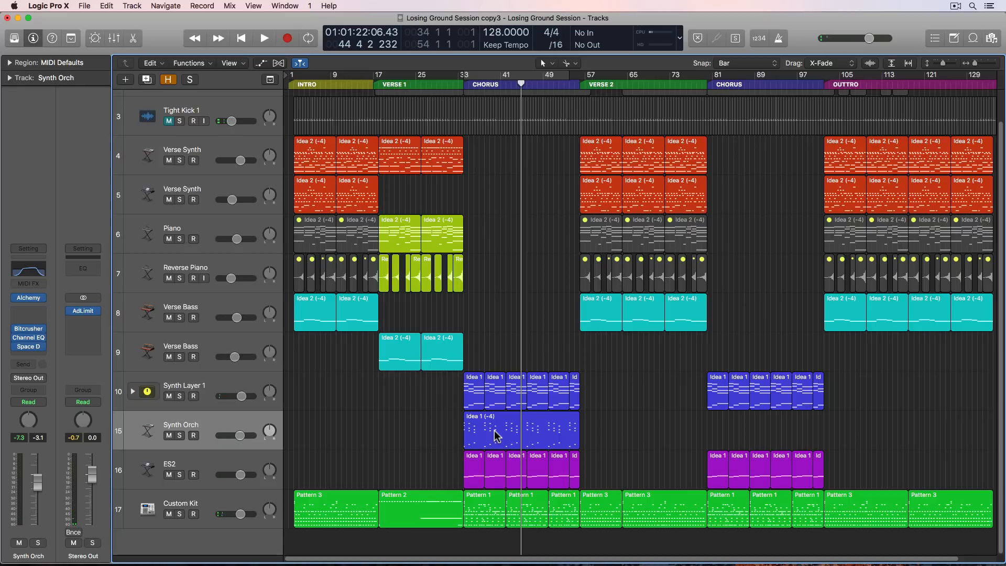
# - Copy the Synth Orch chorus region to the start of the second chorus
pyautogui.moveTo(495, 430); pyautogui.dragTo(741, 437)
pyautogui.click(868, 399)
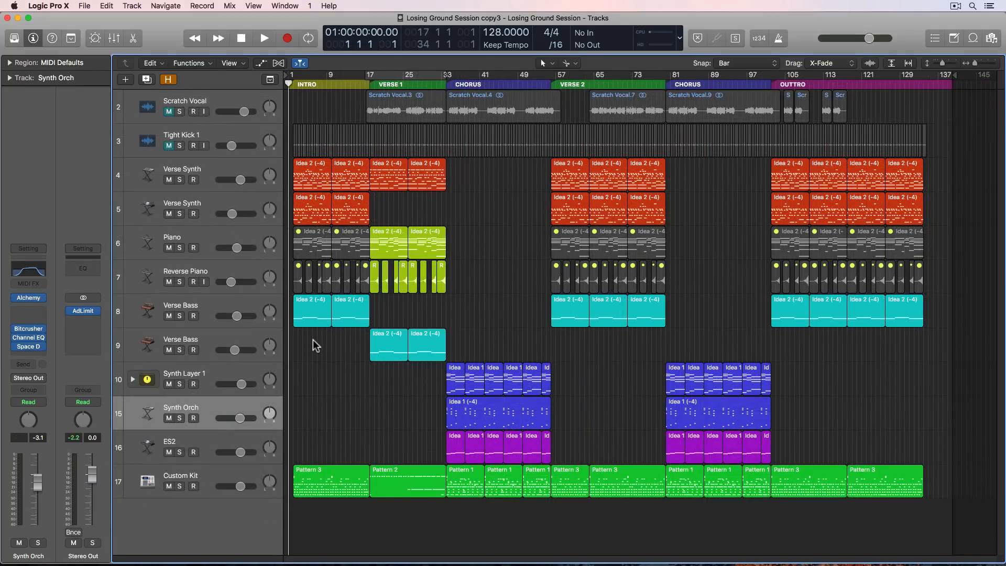
# - Highlight the intro's regions and the matching Verse 2 regions to compare the two sections, and clear the selection
pyautogui.moveTo(316, 346); pyautogui.dragTo(357, 184)
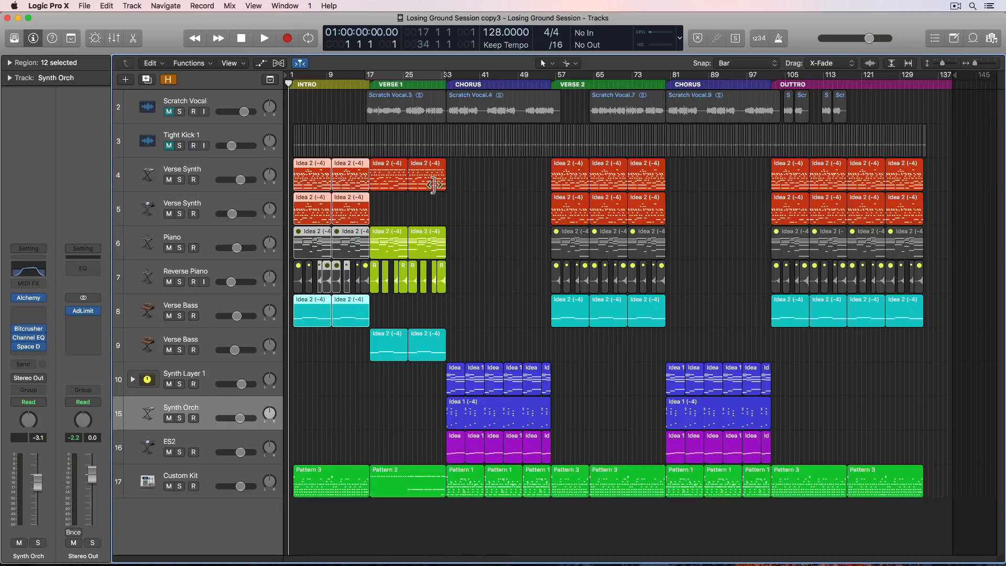
pyautogui.moveTo(349, 315); pyautogui.dragTo(607, 315)
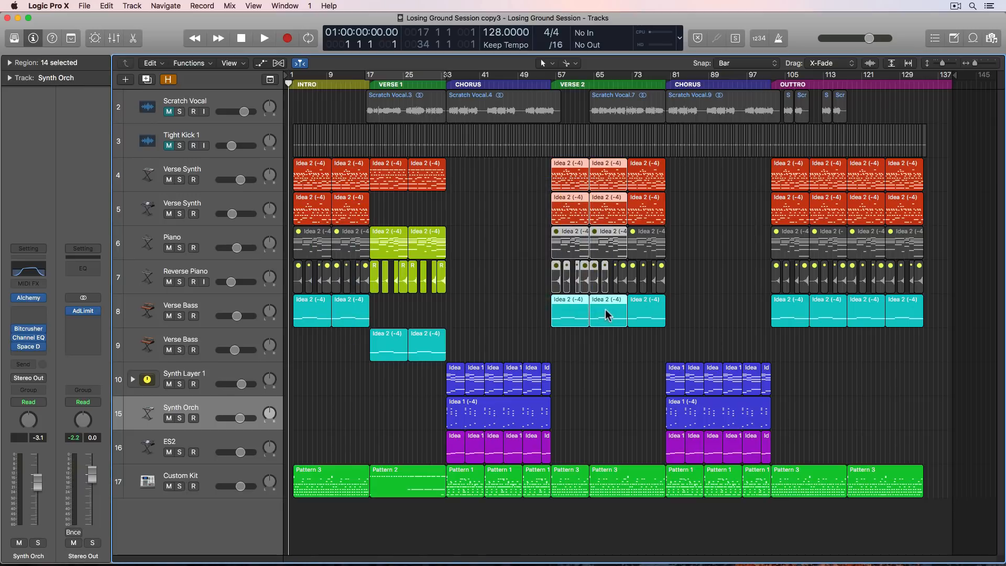
pyautogui.click(495, 293)
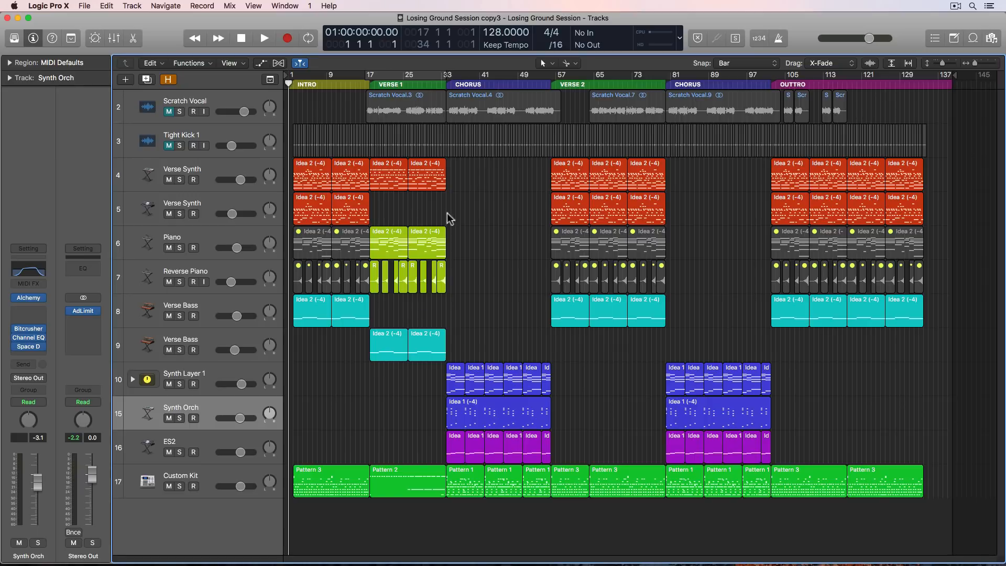
# - Set the cycle range across Verse 1, from bar 18 to bar 34
pyautogui.press('super+Right')
pyautogui.press('super+Right')
pyautogui.press('super+Right')
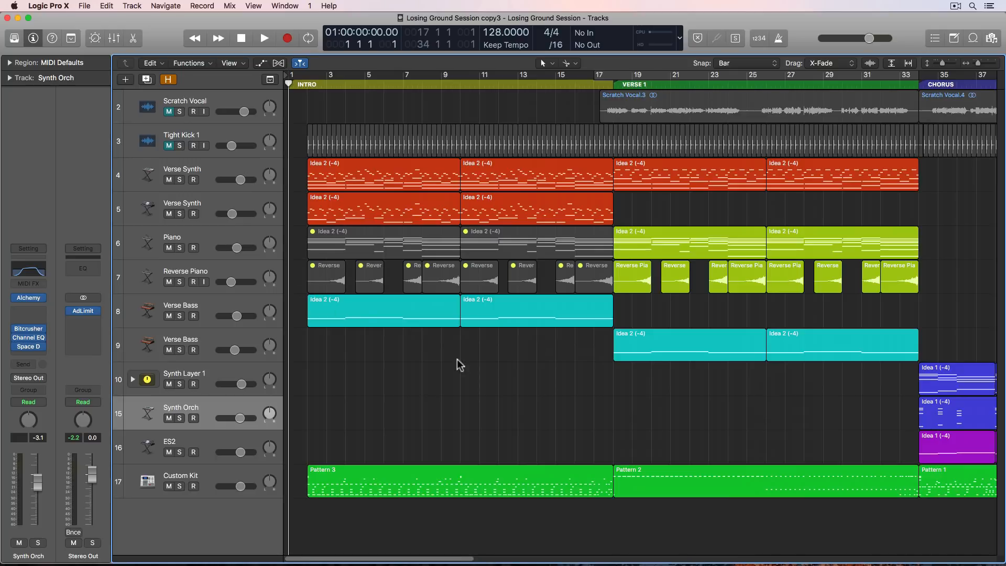
pyautogui.hscroll(2, 509, 365)
pyautogui.hscroll(-2, 373, 364)
pyautogui.hscroll(5, 373, 364)
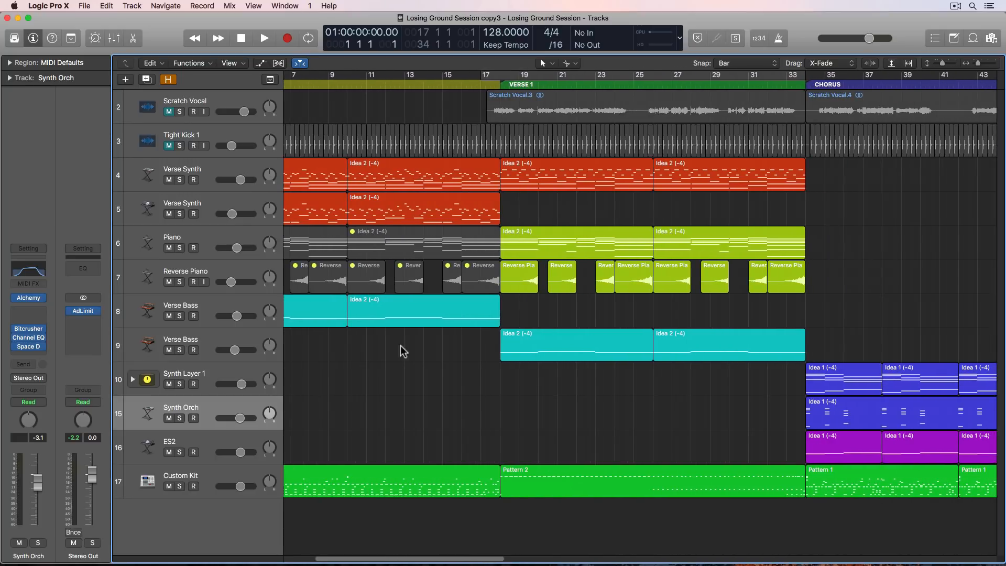
pyautogui.moveTo(500, 79); pyautogui.dragTo(802, 103)
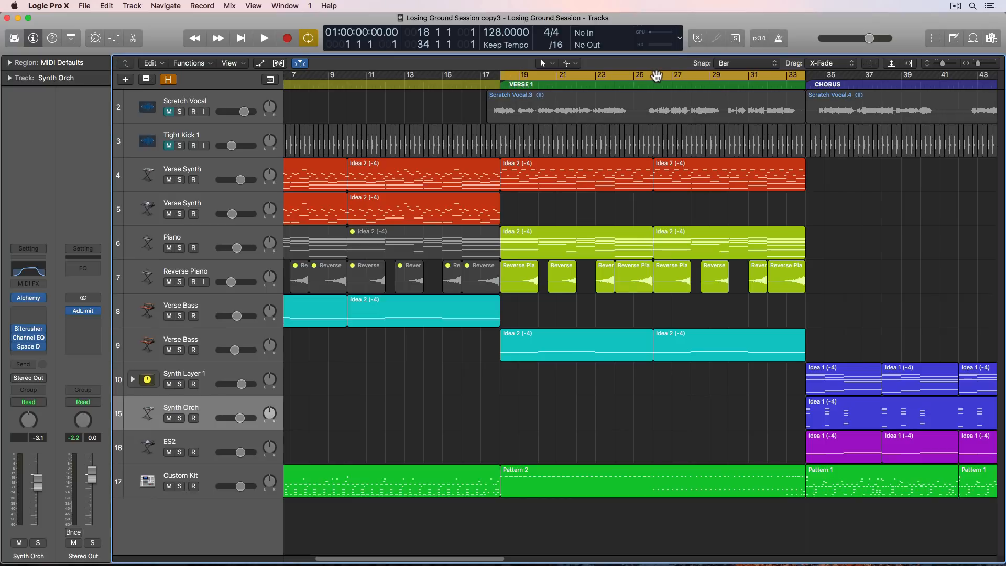
# - Copy the Verse 1 section between the locators and turn cycling off
pyautogui.click(151, 63)
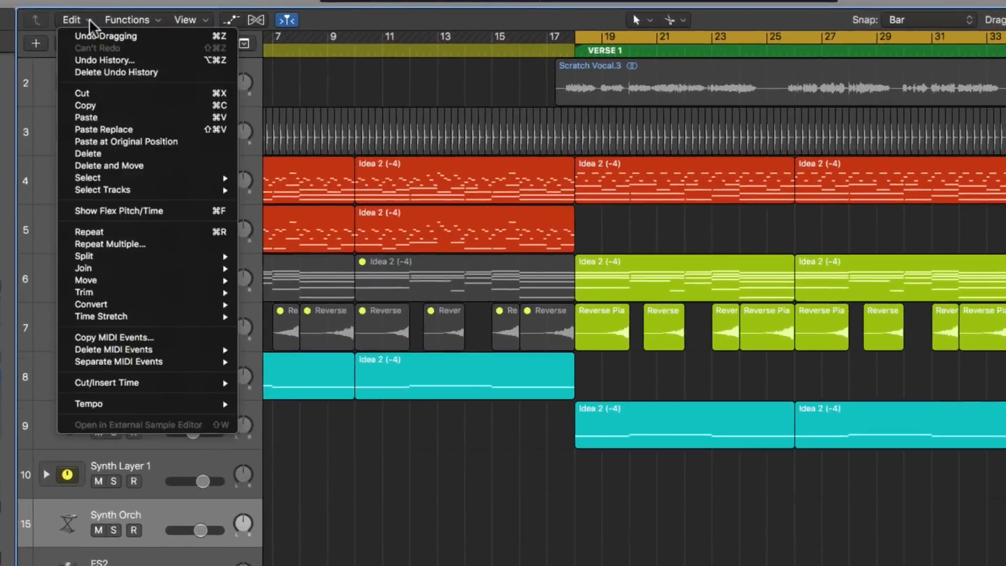
pyautogui.moveTo(203, 316)
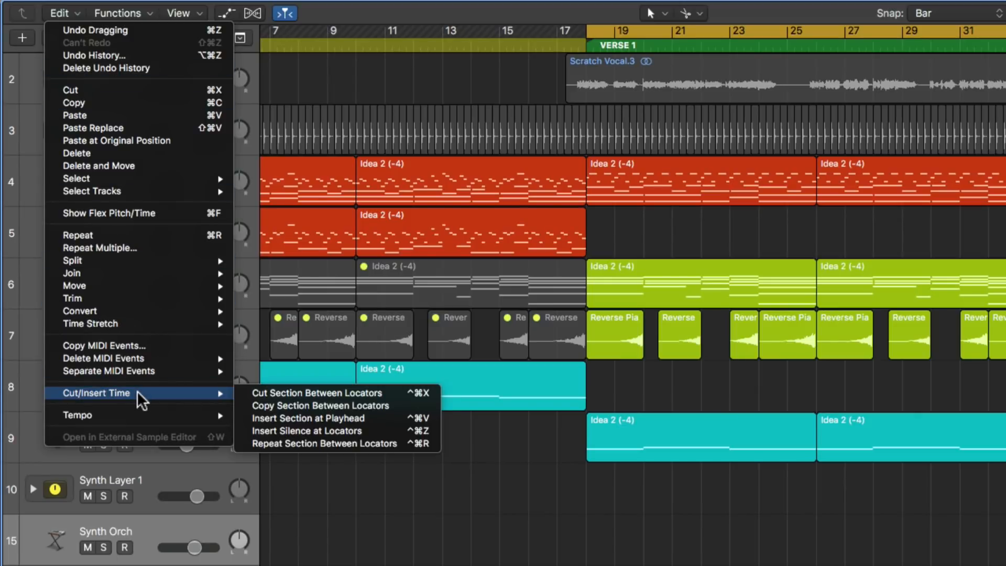
pyautogui.click(343, 404)
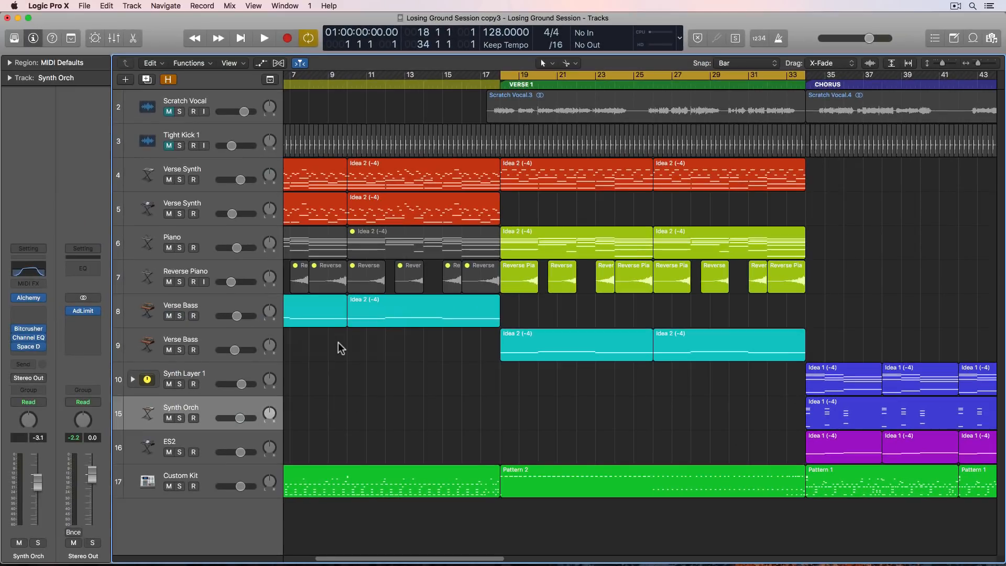
pyautogui.press('c')
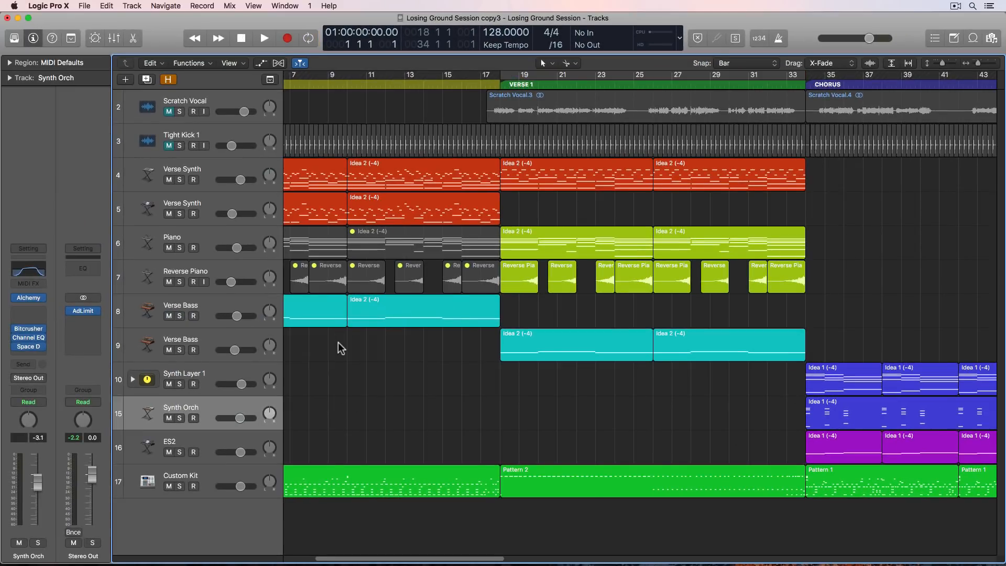
# - Place the playhead at bar 2, where the intro's regions begin
pyautogui.press('Return')
pyautogui.press('super+Right')
pyautogui.press('super+Right')
pyautogui.press('super+Right')
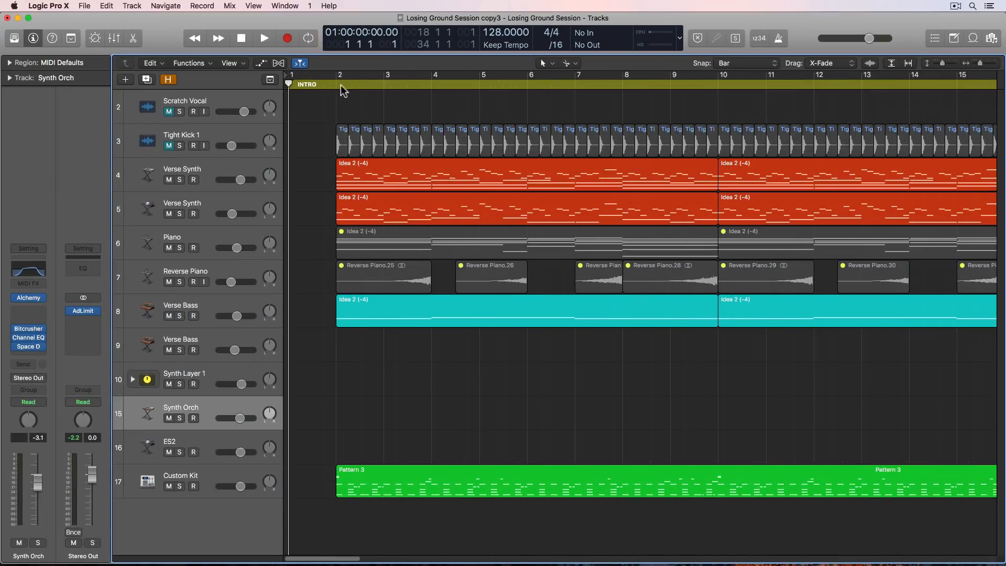
pyautogui.click(336, 85)
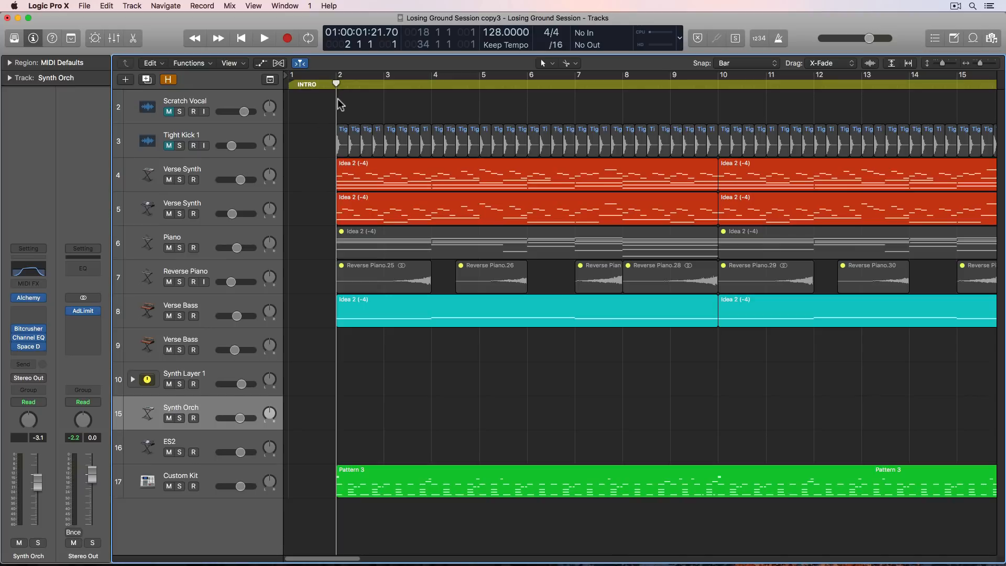
# - Move the start of the INTRO marker to bar 2 and insert the copied Verse 1 section at the playhead
pyautogui.click(270, 79)
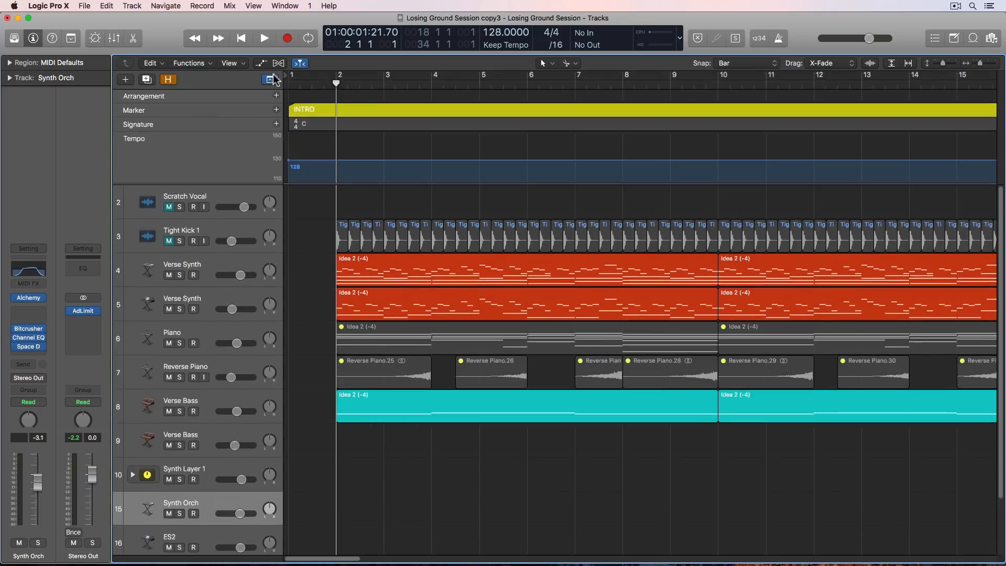
pyautogui.moveTo(295, 110); pyautogui.dragTo(337, 110)
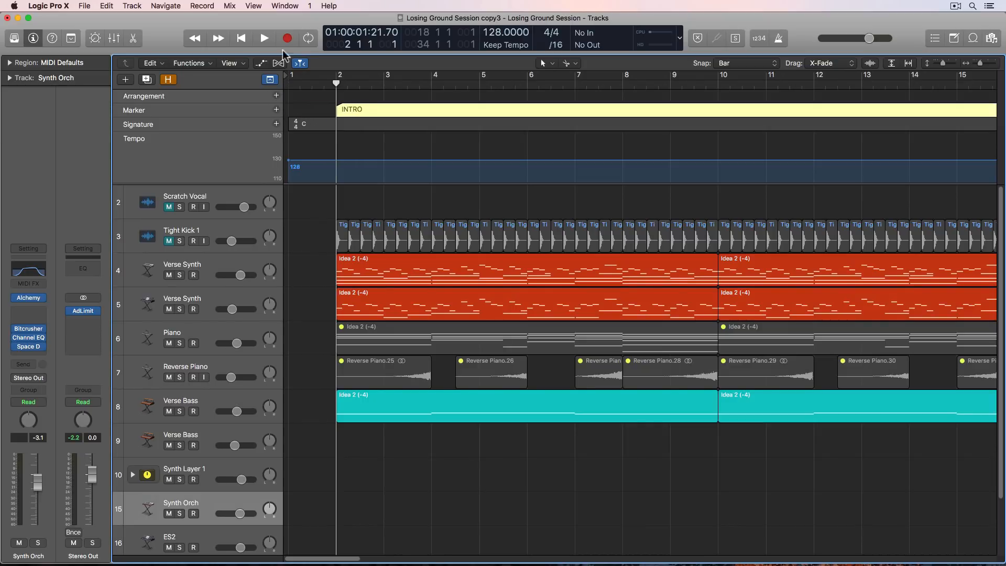
pyautogui.click(159, 64)
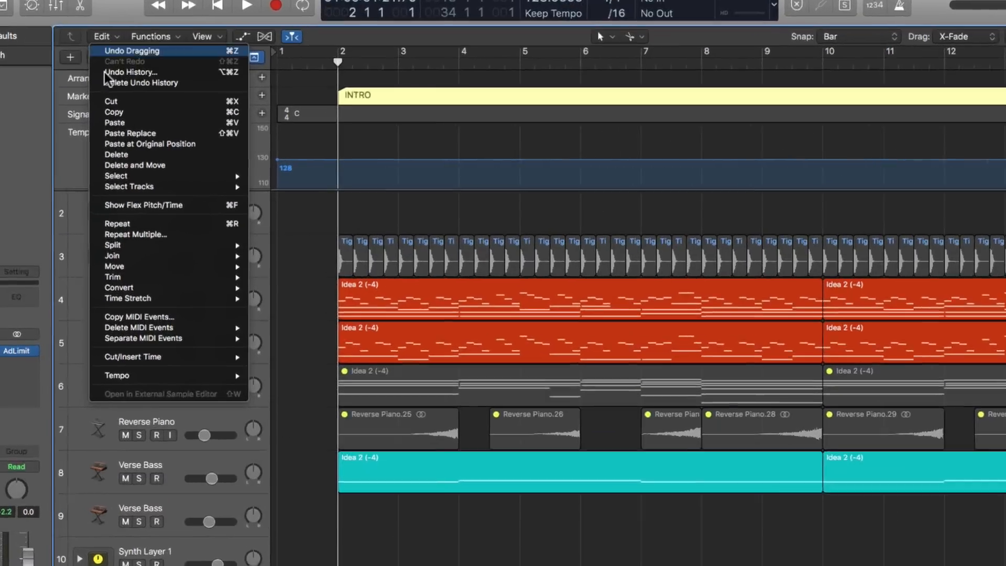
pyautogui.moveTo(205, 319)
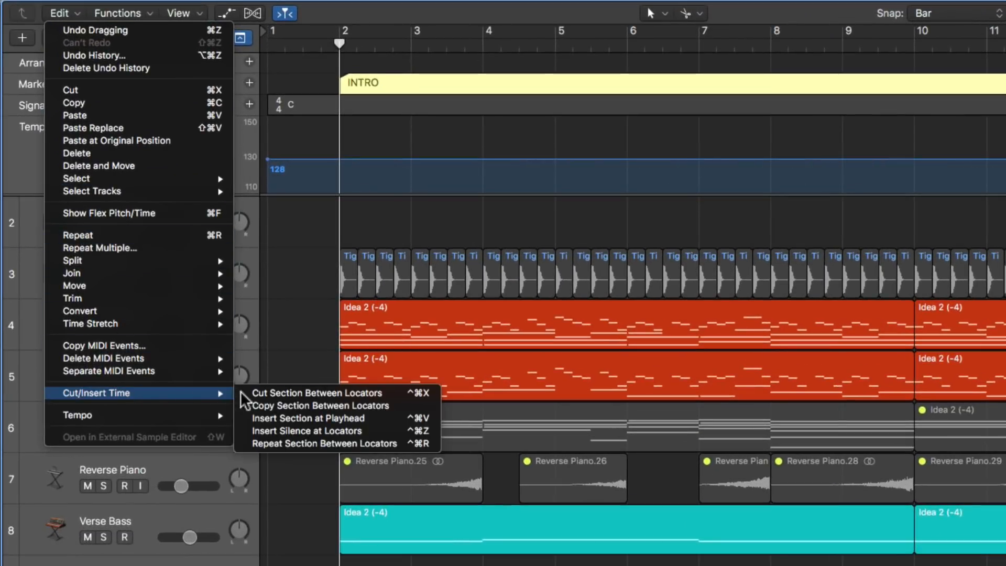
pyautogui.click(373, 413)
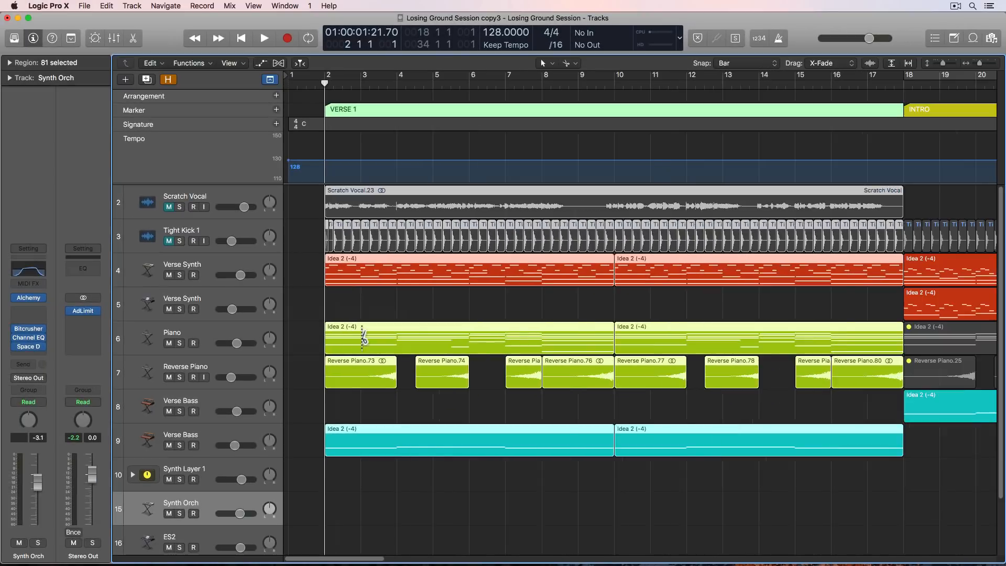
pyautogui.press('super+Left')
pyautogui.press('super+Left')
pyautogui.press('super+Left')
pyautogui.press('super+Left')
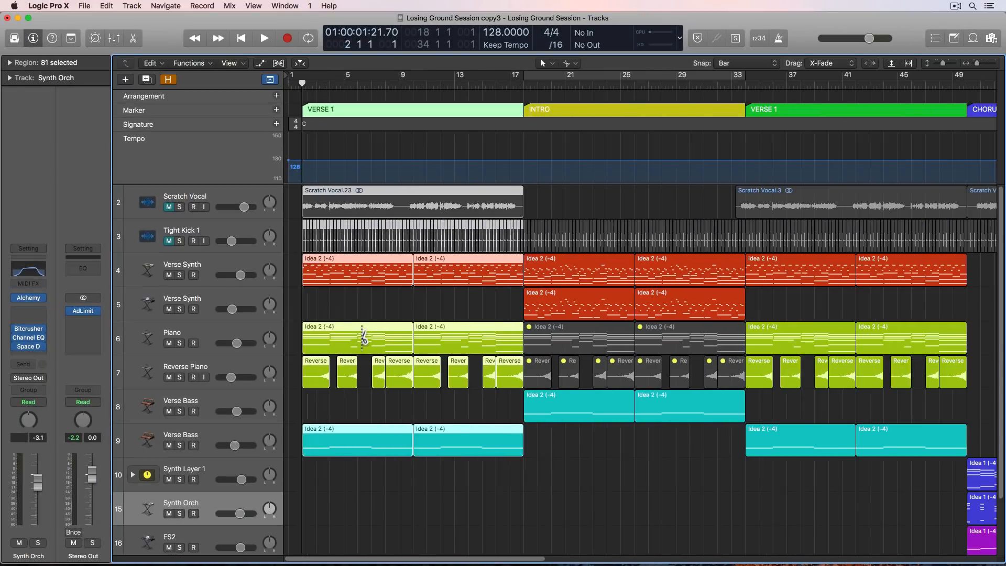
pyautogui.click(560, 471)
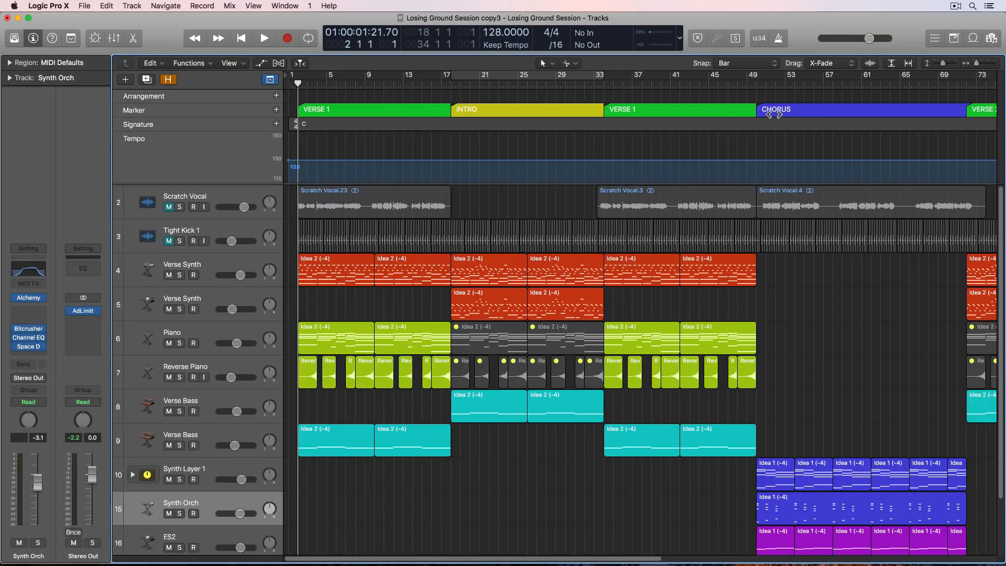
# - Rename the INTRO marker at bar 18 to INSTRUMENTAL BEAT and the VERSE 1 marker at bar 2 to INTRO
pyautogui.doubleClick(469, 109)
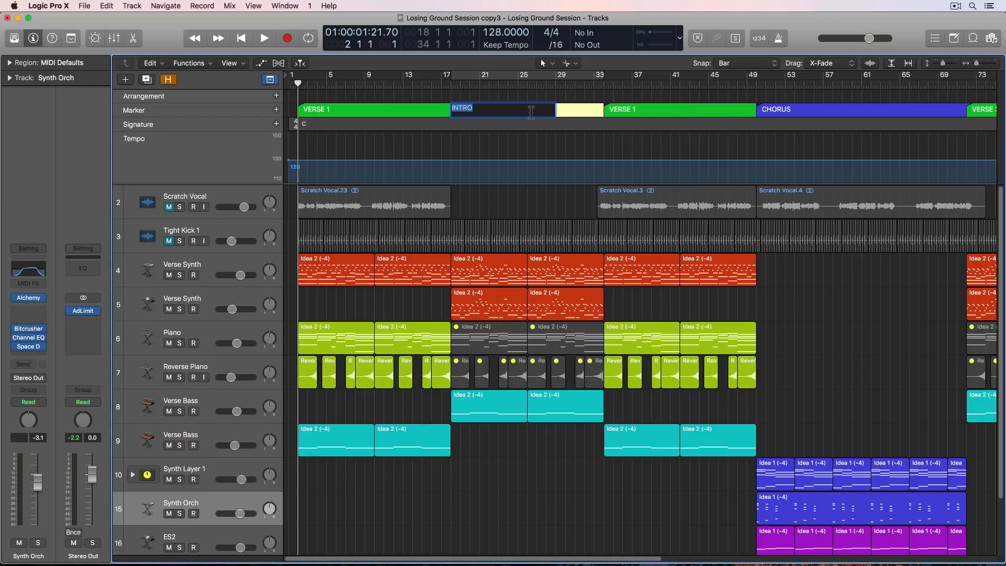
pyautogui.press('BackSpace')
pyautogui.write('INSTRUMENTAL BEAT')
pyautogui.press('Return')
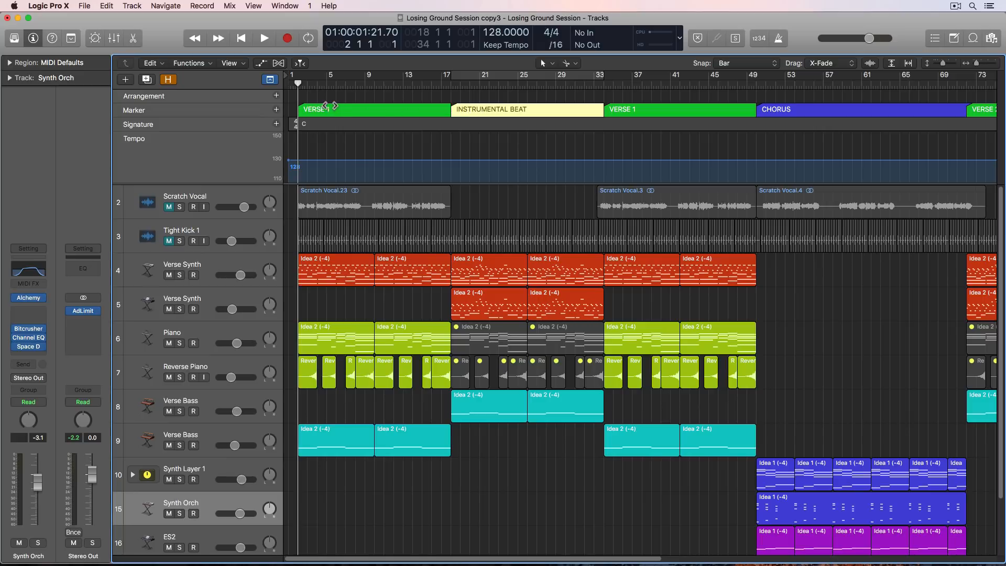
pyautogui.doubleClick(330, 109)
pyautogui.write('INTRO')
pyautogui.press('Return')
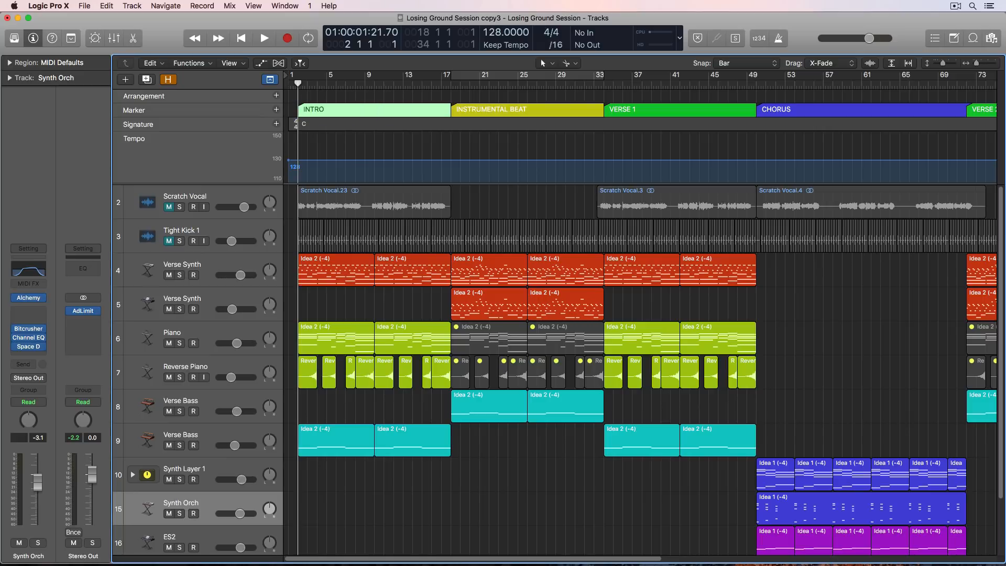
pyautogui.click(394, 496)
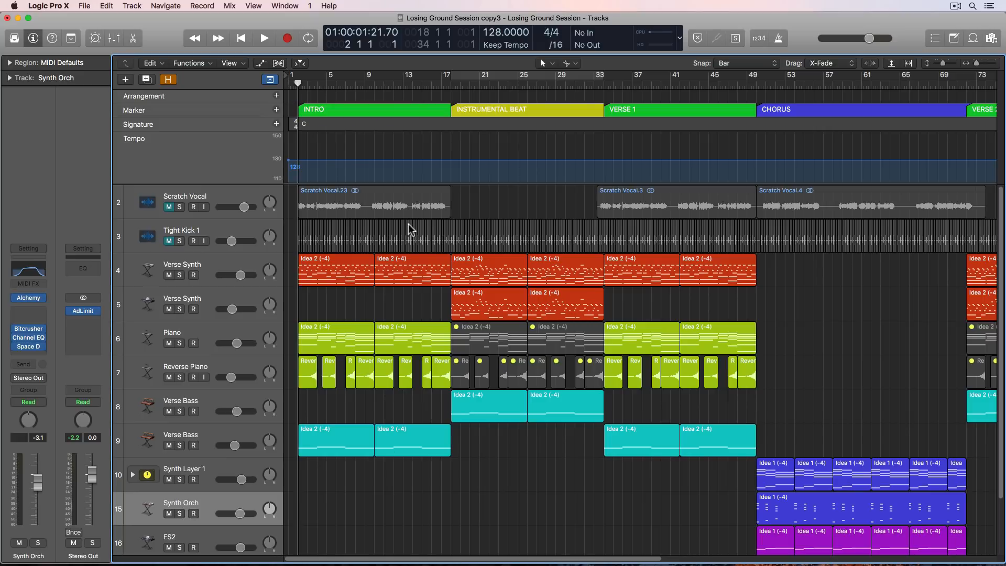
# - Color the INTRO marker red, then close the color palette and hide the global tracks
pyautogui.click(405, 115)
pyautogui.click(254, 6)
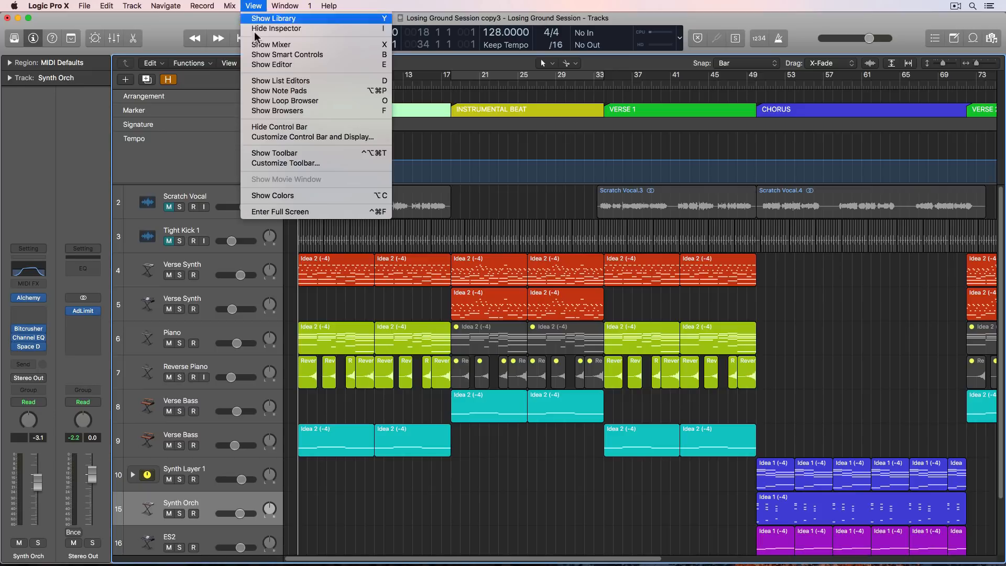
pyautogui.click(287, 197)
pyautogui.click(406, 238)
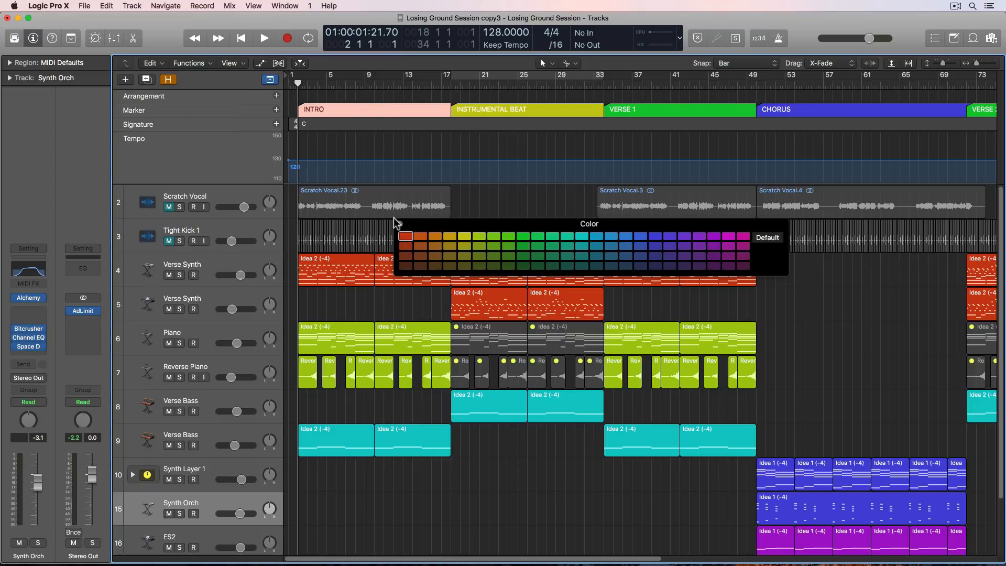
pyautogui.click(400, 225)
pyautogui.click(270, 80)
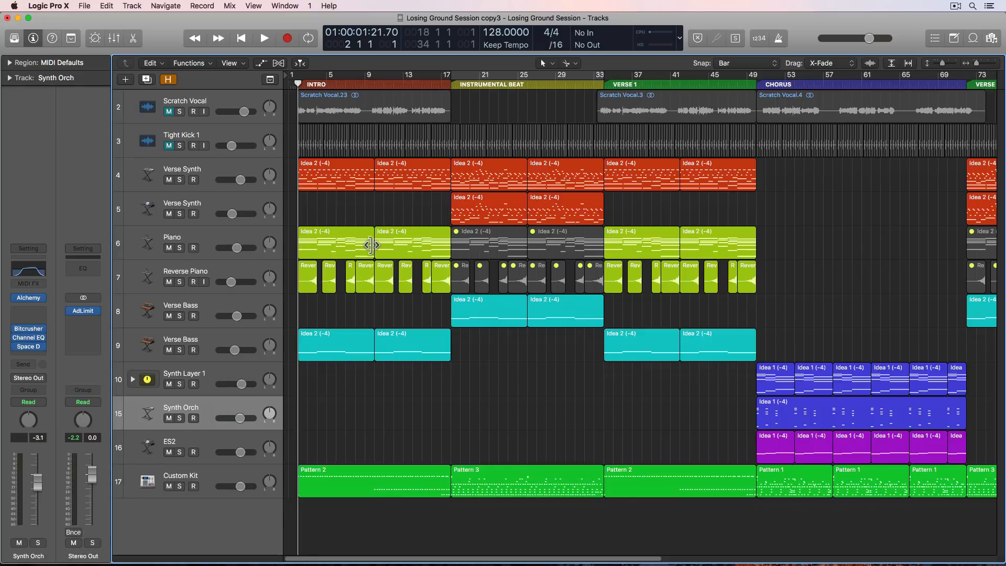
# - Delete the Scratch Vocal region from the intro
pyautogui.click(322, 118)
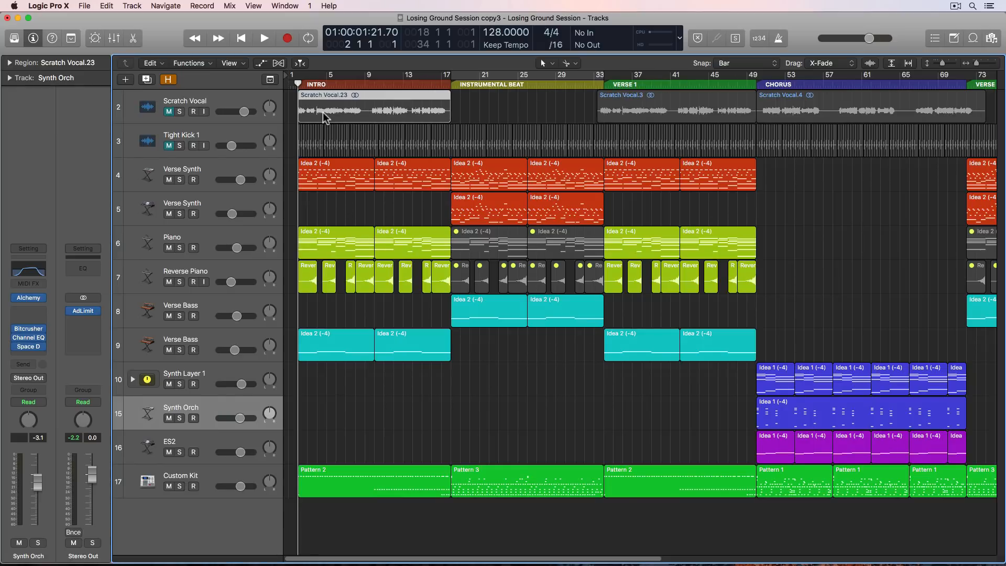
pyautogui.press('Delete')
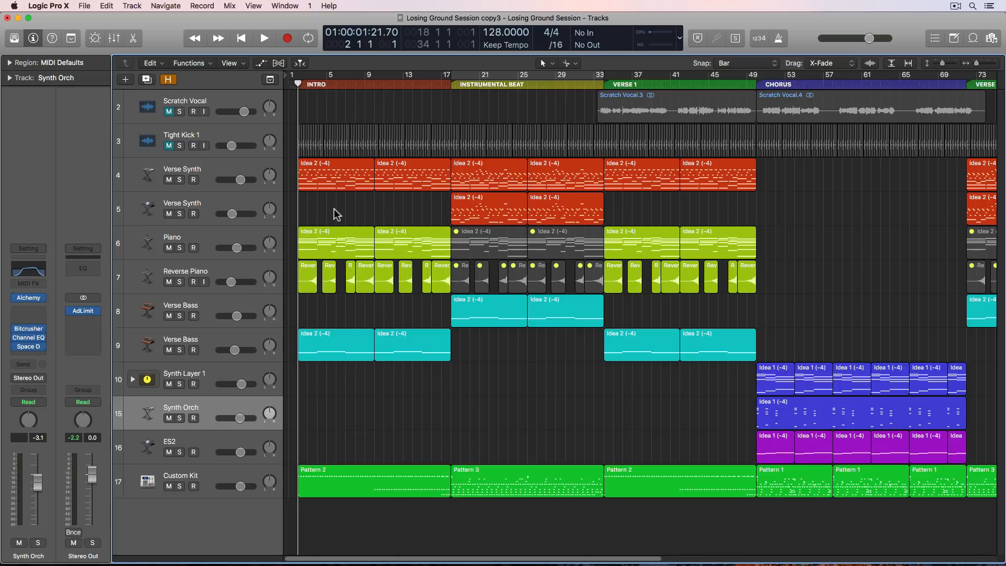
# - Open the intro's Pattern 2 region on the Custom Kit track in the Piano Roll and delete the Sub3 and Tight Kick 1 notes at bar 2
pyautogui.doubleClick(380, 482)
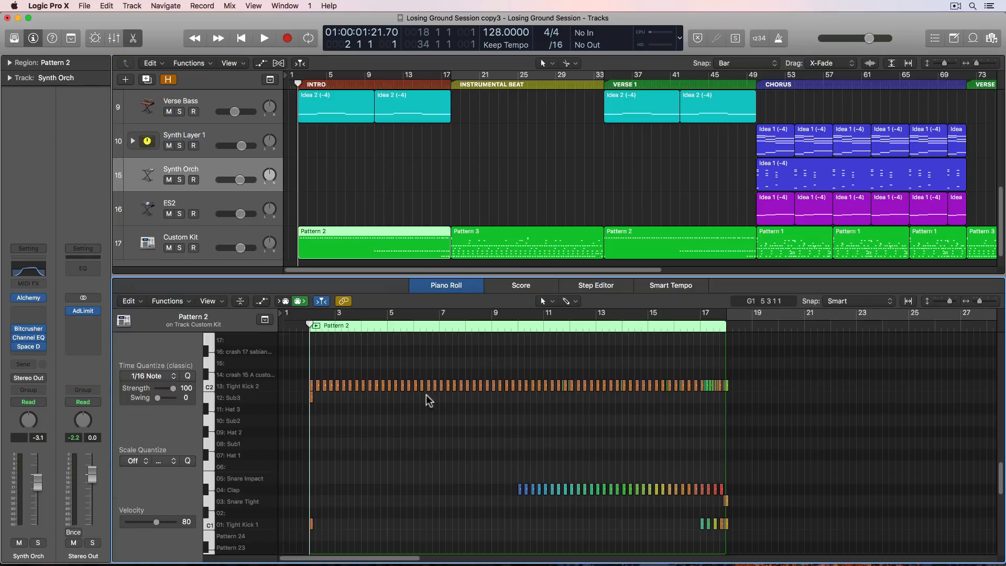
pyautogui.moveTo(487, 281); pyautogui.dragTo(487, 152)
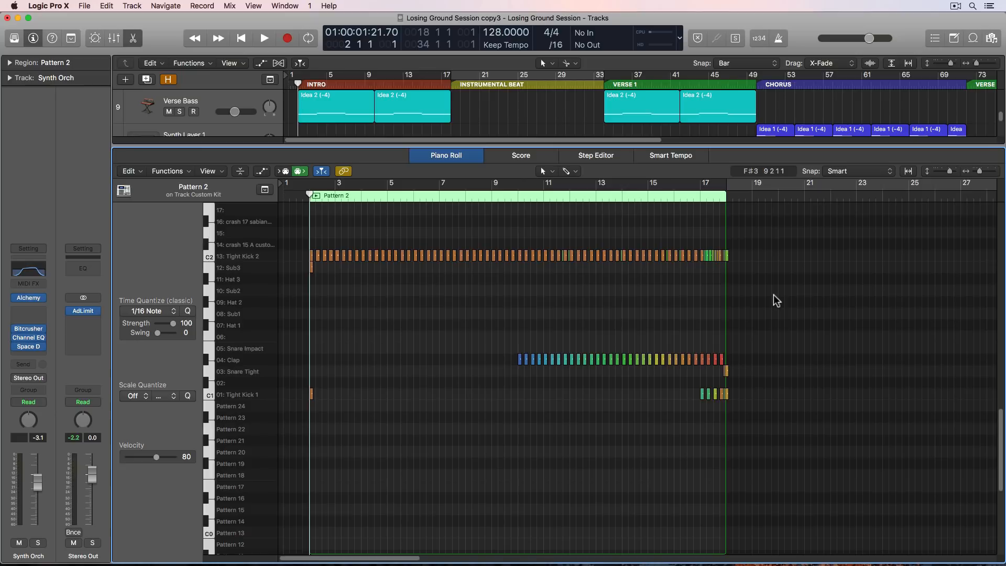
pyautogui.scroll(6, 776, 300)
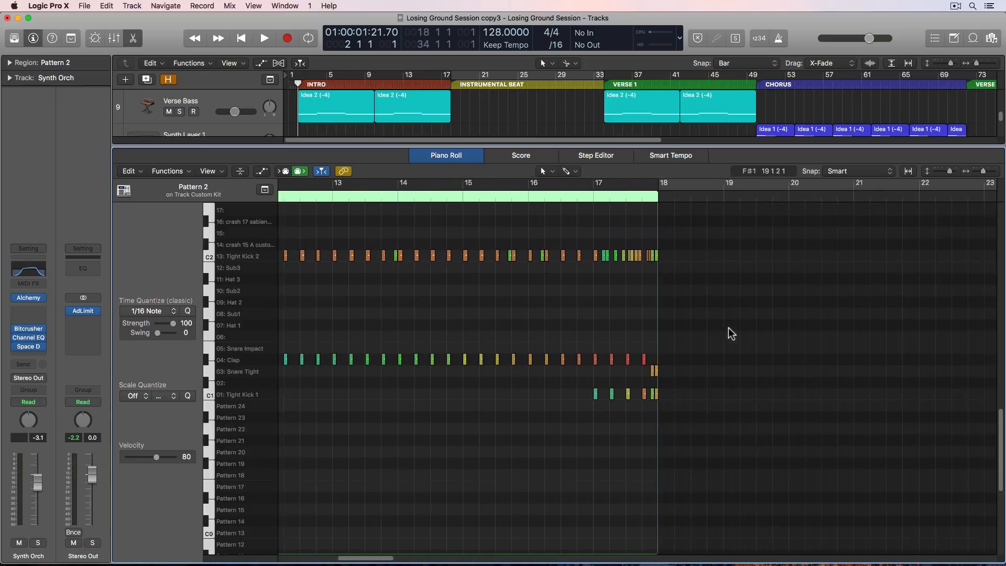
pyautogui.hscroll(1, 732, 334)
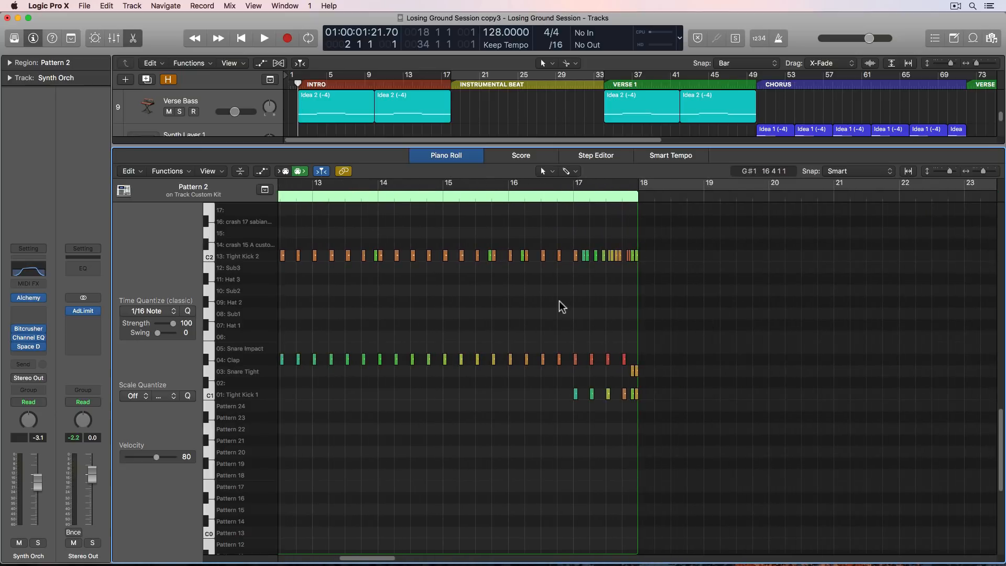
pyautogui.press('Return')
pyautogui.press('super+Right')
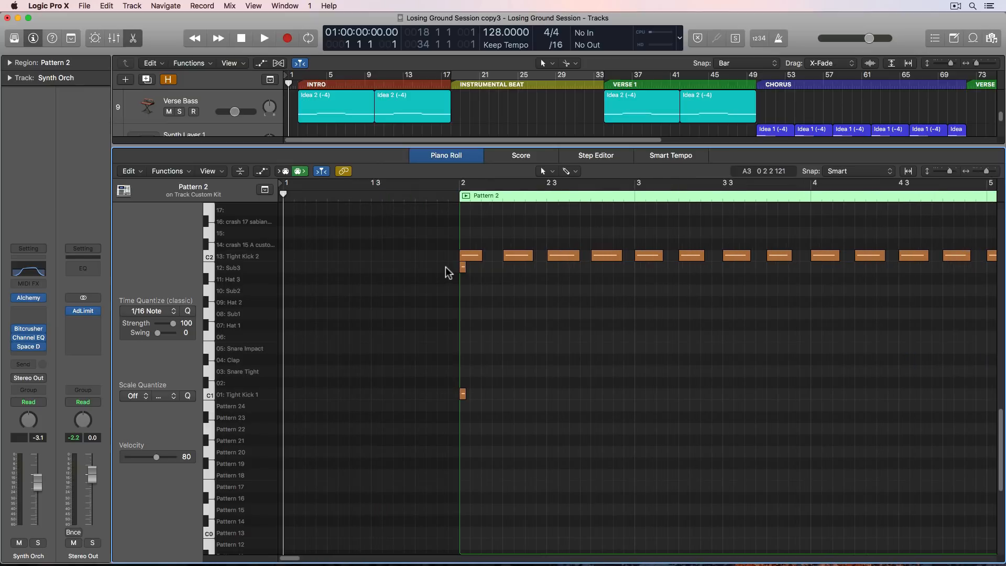
pyautogui.moveTo(448, 266); pyautogui.dragTo(511, 400)
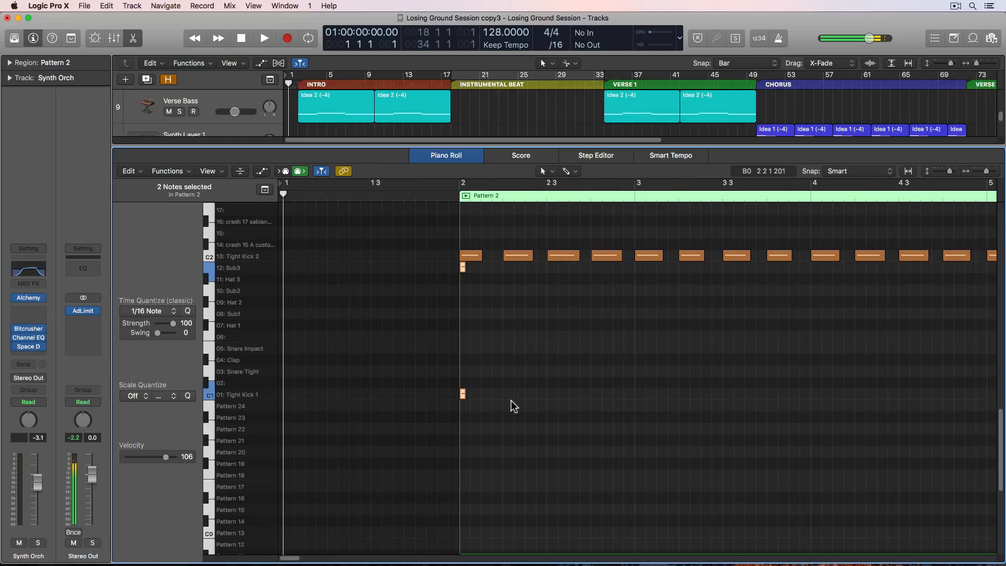
pyautogui.press('Delete')
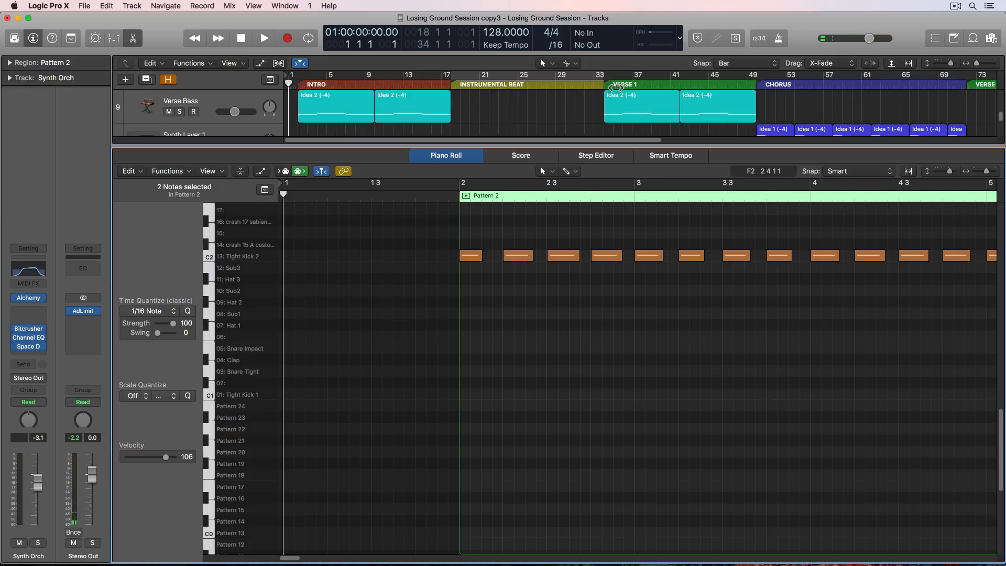
# - Delete the Tight Kick 2 fill notes in bar 17, between the downbeat note and the two short notes after beat 4
pyautogui.hscroll(10, 573, 307)
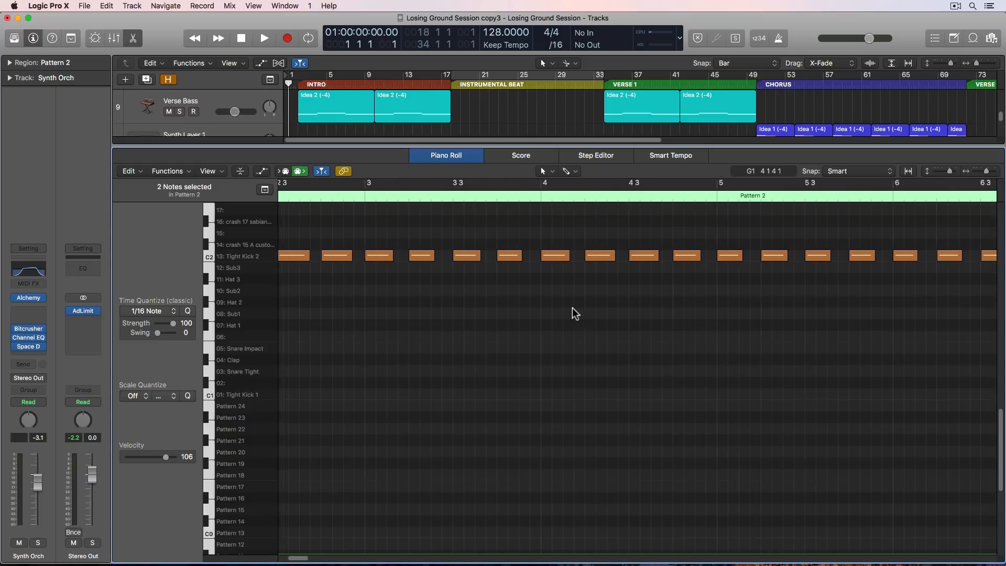
pyautogui.hscroll(8, 572, 307)
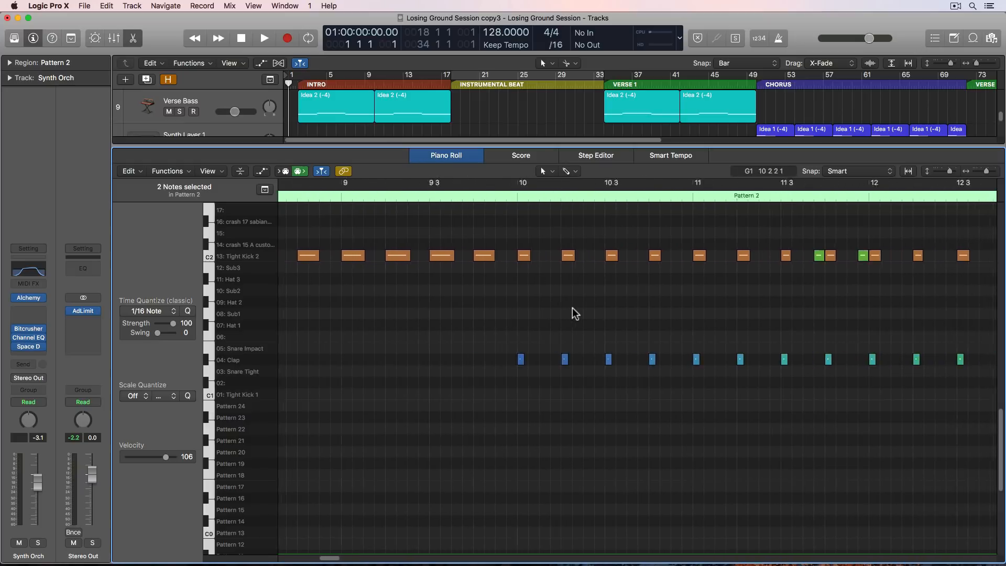
pyautogui.hscroll(8, 572, 308)
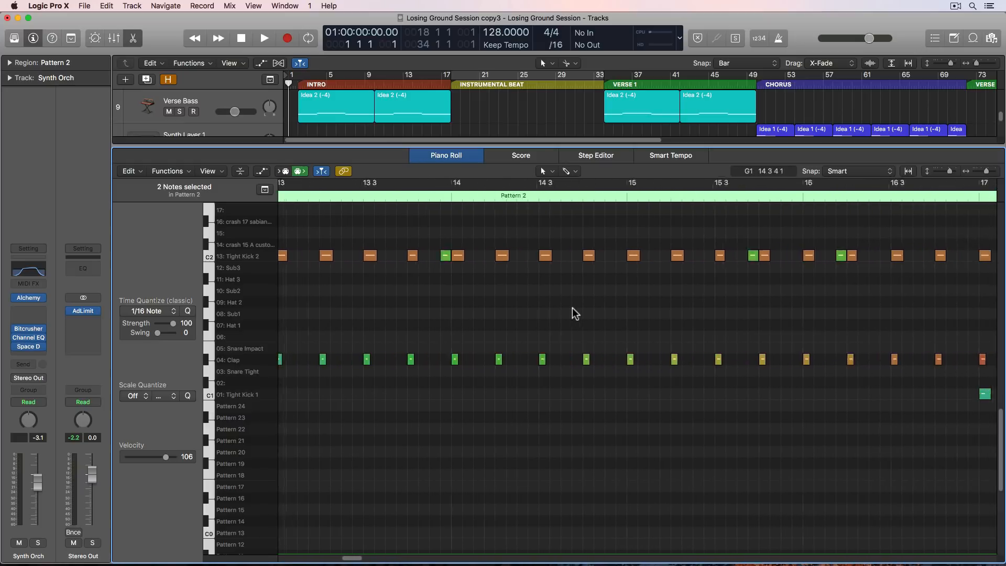
pyautogui.hscroll(3, 572, 307)
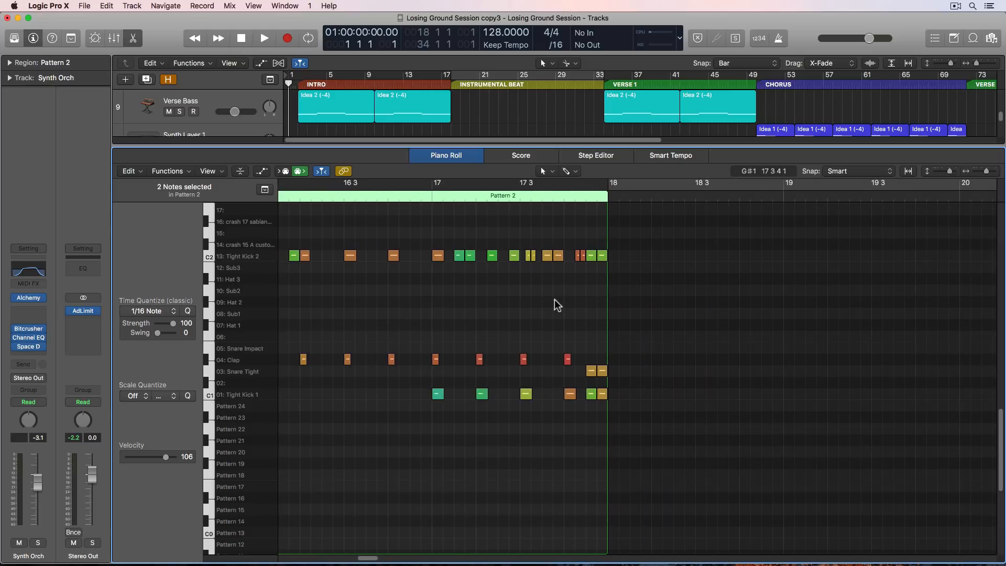
pyautogui.click(555, 303)
pyautogui.press('super+Right')
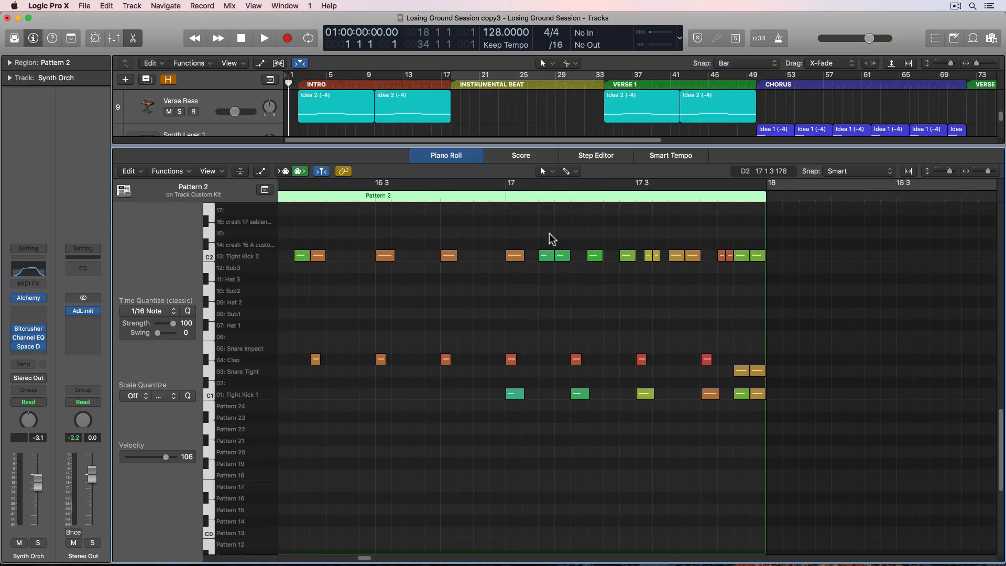
pyautogui.click(516, 261)
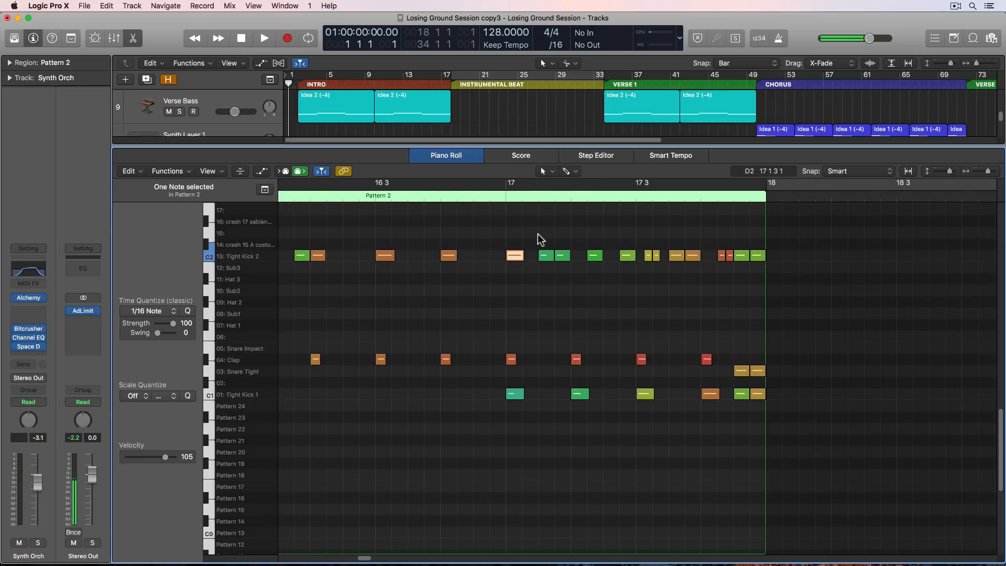
pyautogui.moveTo(541, 233); pyautogui.dragTo(695, 284)
pyautogui.press('Delete')
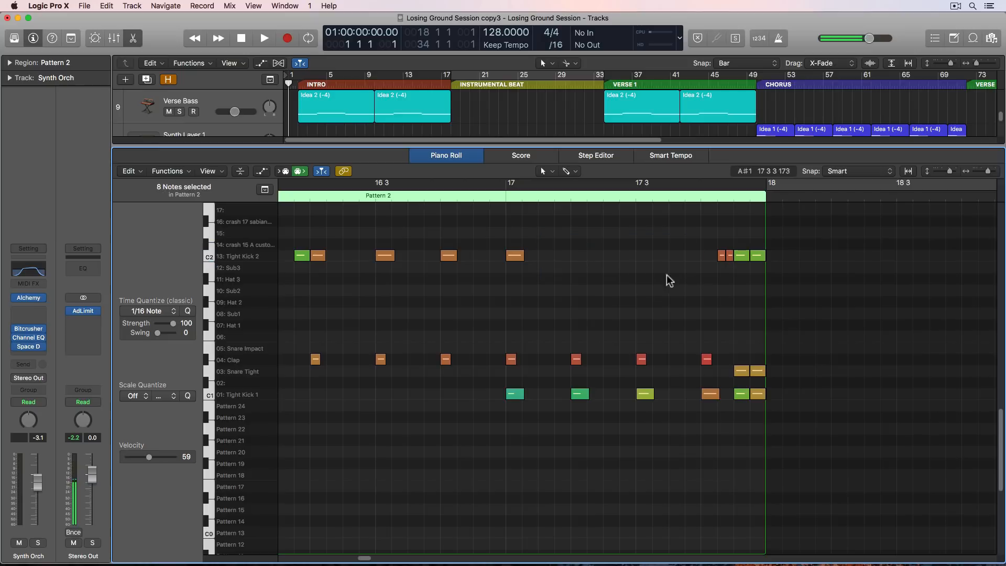
# - Repeat the Tight Kick 2 note on the downbeat of bar 17 twice, onto beats 2 and 3
pyautogui.click(516, 256)
pyautogui.press('super+r')
pyautogui.press('super+r')
pyautogui.click(598, 287)
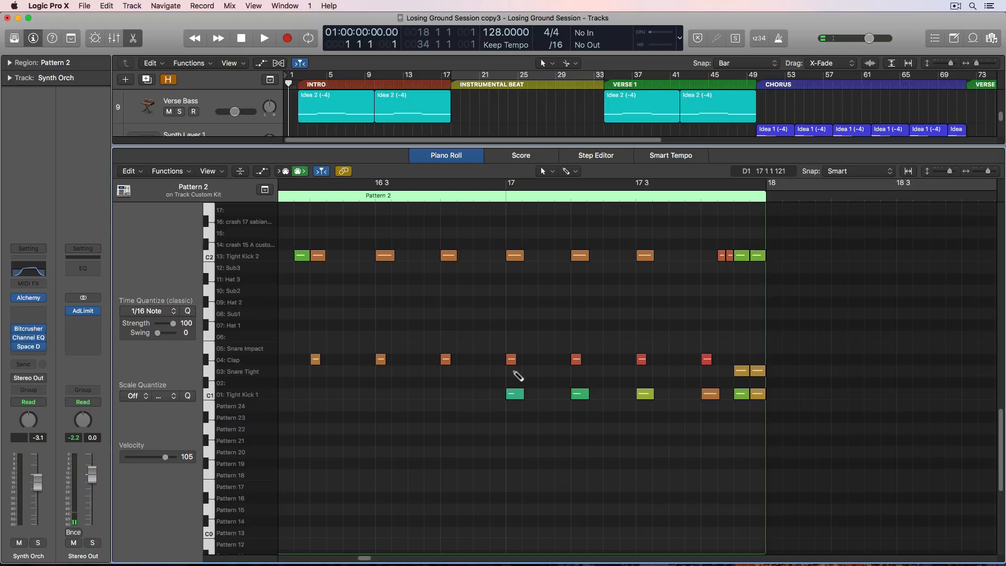
# - Add Snare Tight notes on beats 1, 2 and 3 of bar 17 and delete the Clap and Tight Kick 1 notes on beat 4
pyautogui.click(515, 371)
pyautogui.click(577, 372)
pyautogui.click(645, 373)
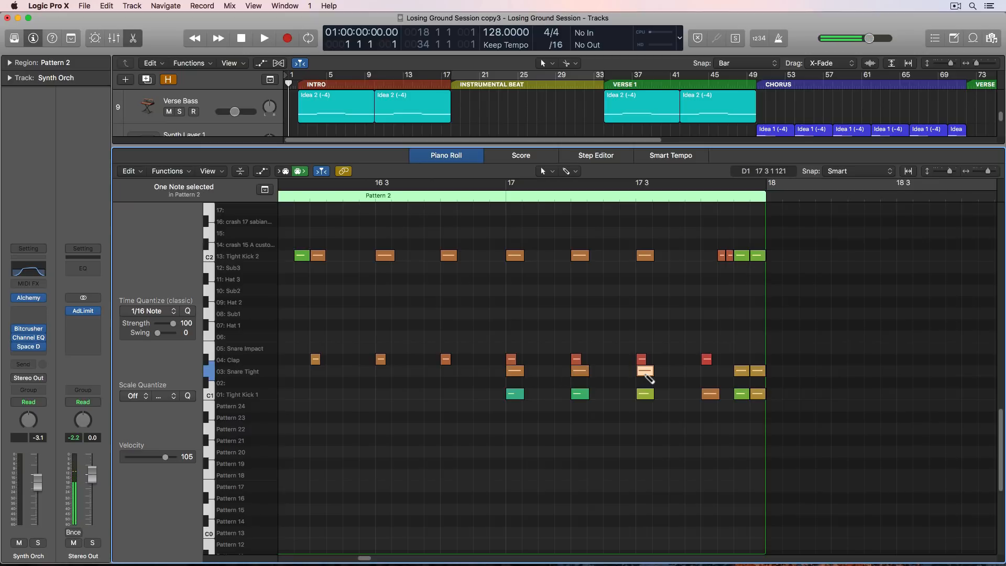
pyautogui.moveTo(690, 281); pyautogui.dragTo(712, 410)
pyautogui.press('Delete')
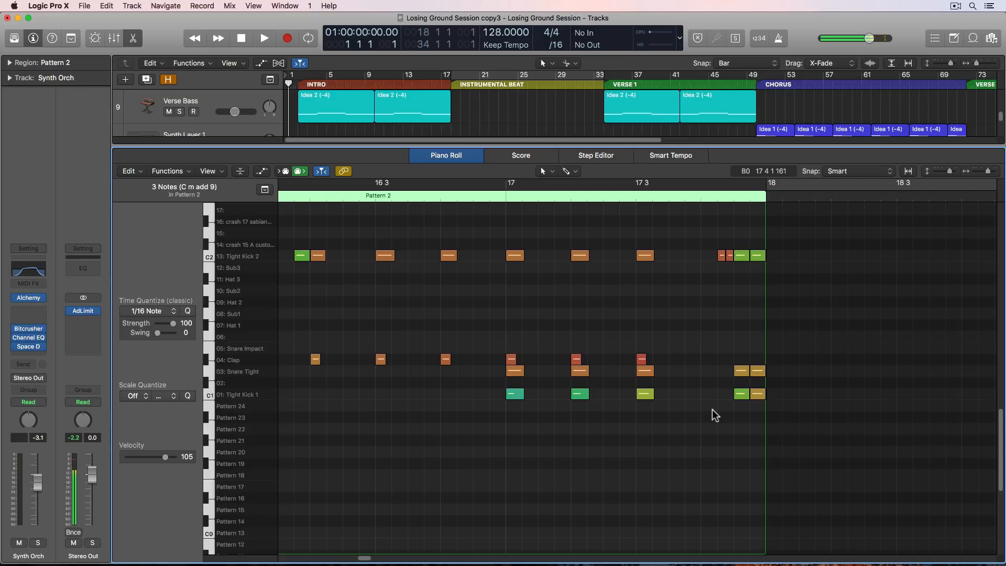
# - Delete the two short Tight Kick 2 notes on beat 4 of bar 17, just before the region's final two kick notes
pyautogui.click(506, 195)
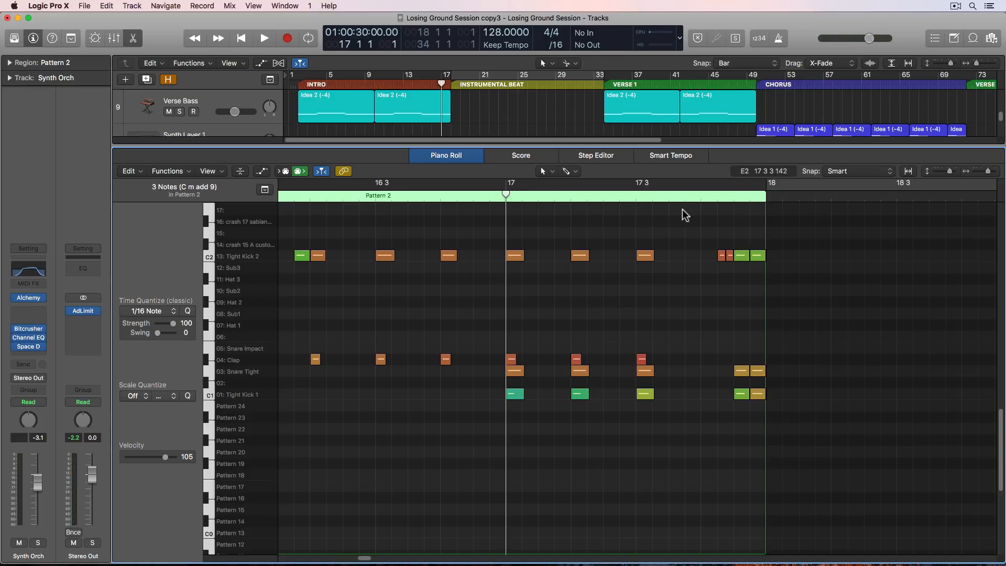
pyautogui.moveTo(712, 259); pyautogui.dragTo(732, 275)
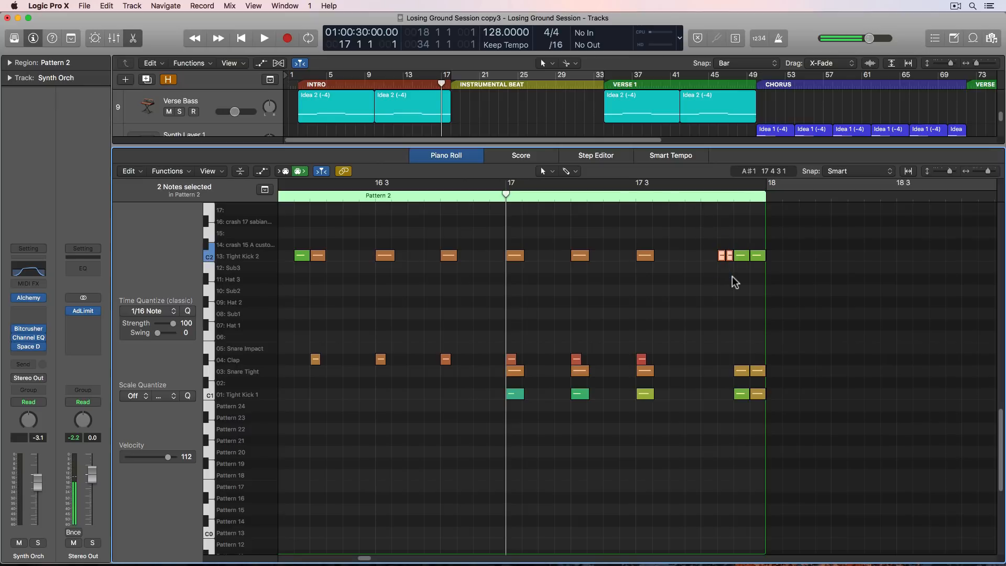
pyautogui.press('Delete')
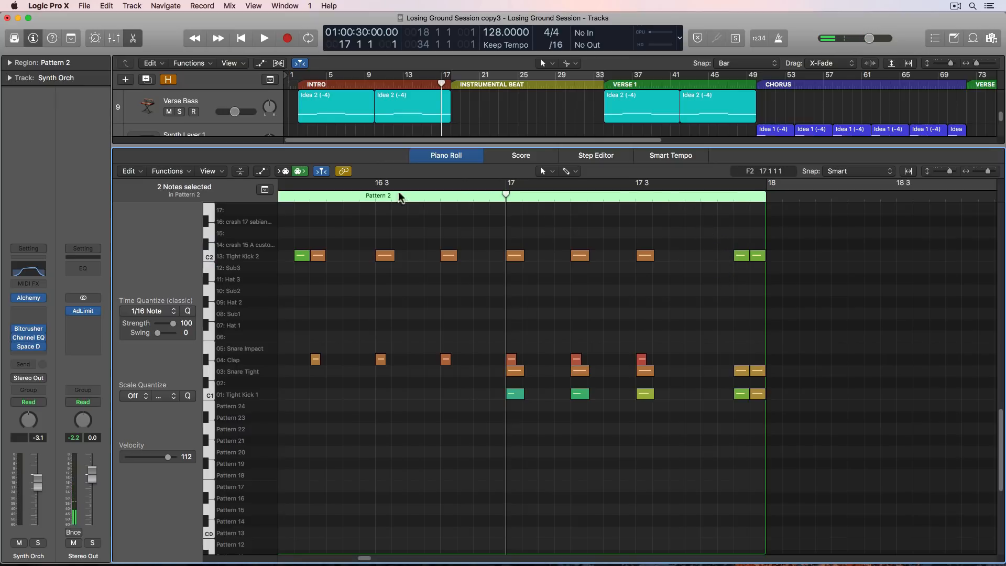
# - Add Snare Tight notes on all four beats of bar 16 and play back the result
pyautogui.press('super+Left')
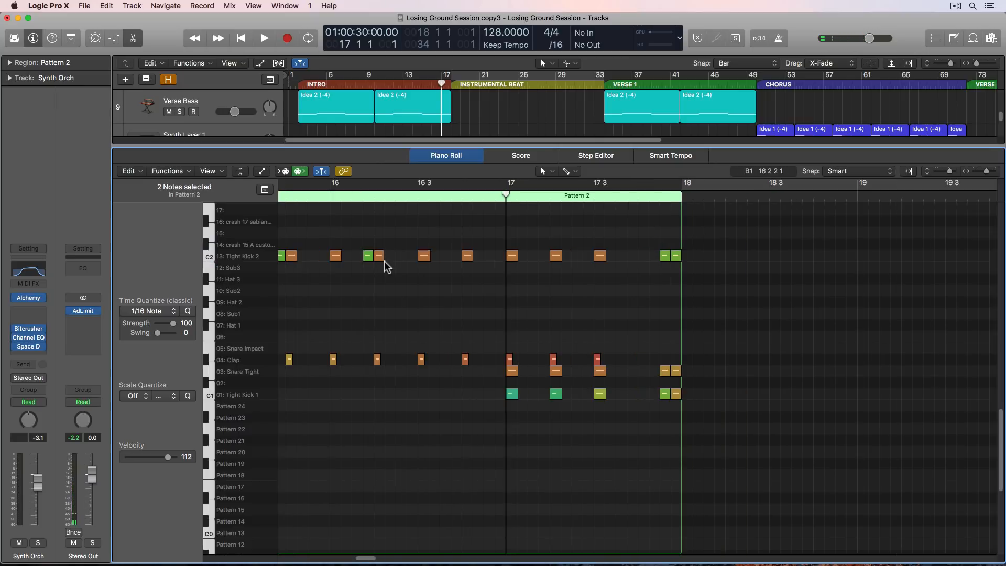
pyautogui.click(380, 370)
pyautogui.click(424, 370)
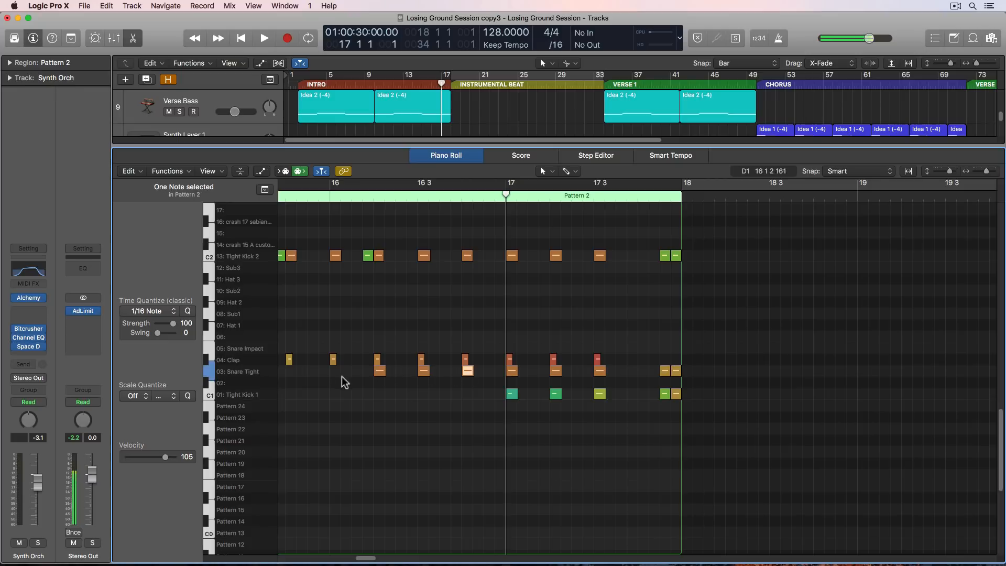
pyautogui.doubleClick(329, 197)
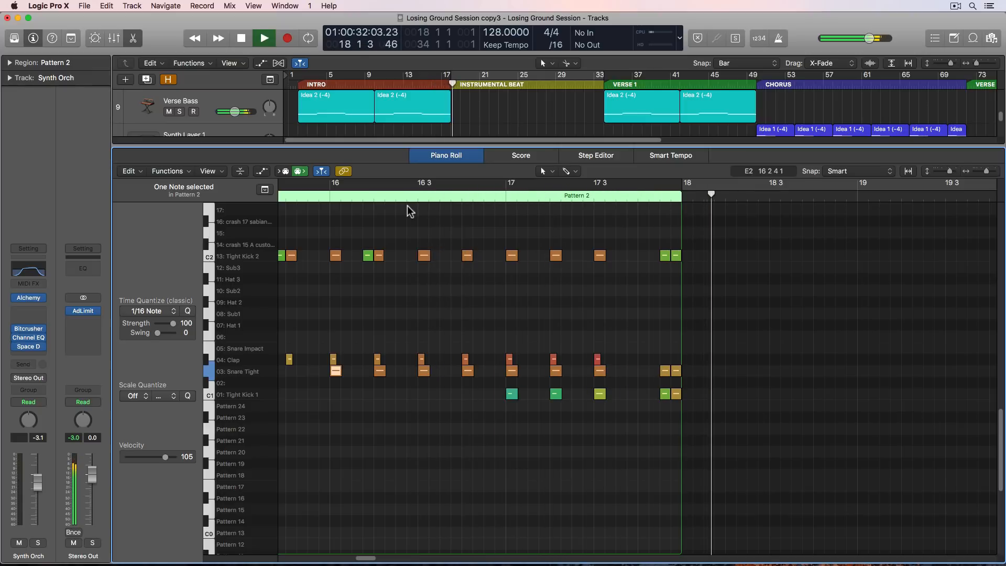
pyautogui.press('space')
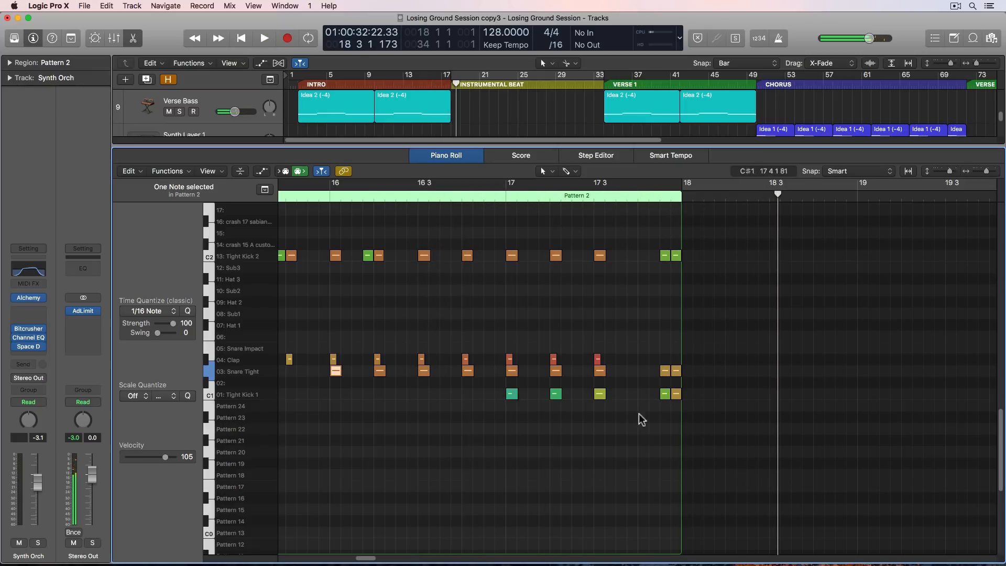
# - Add Snare Tight notes on all four beats of bar 15
pyautogui.hscroll(-10, 500, 295)
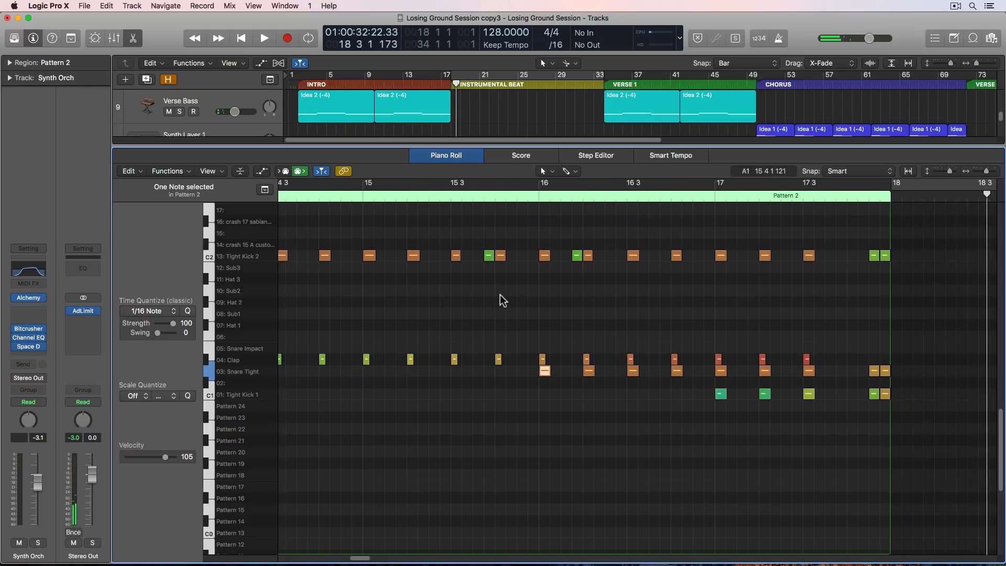
pyautogui.click(448, 371)
pyautogui.click(490, 371)
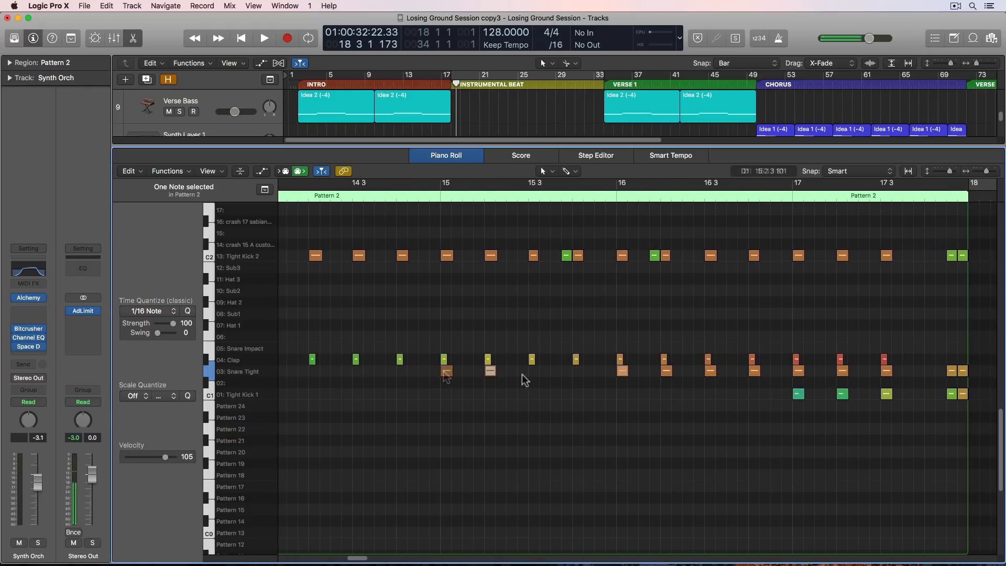
pyautogui.click(534, 371)
# - Add Snare Tight notes on all four beats of bar 14
pyautogui.scroll(-10, 579, 375)
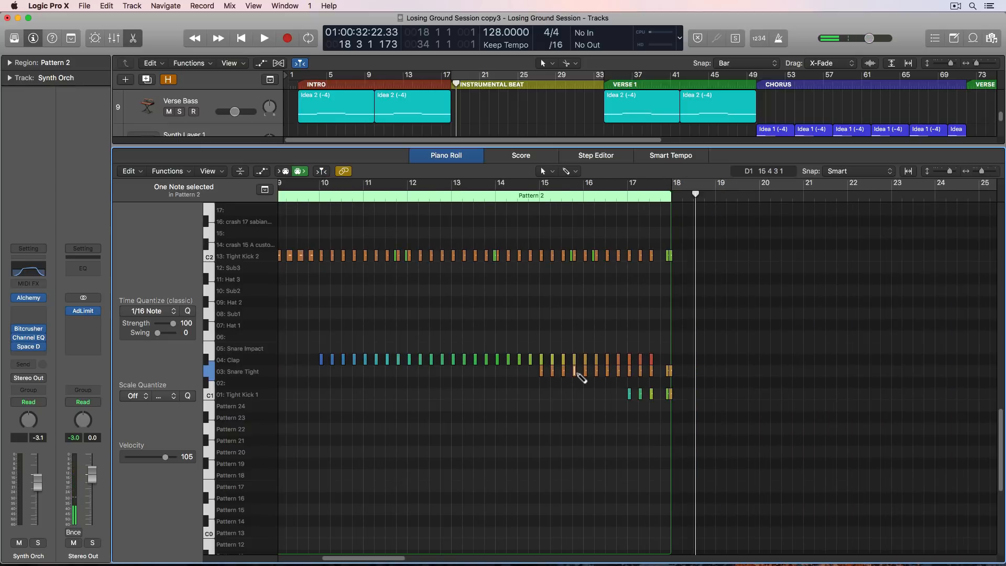
pyautogui.scroll(10, 580, 376)
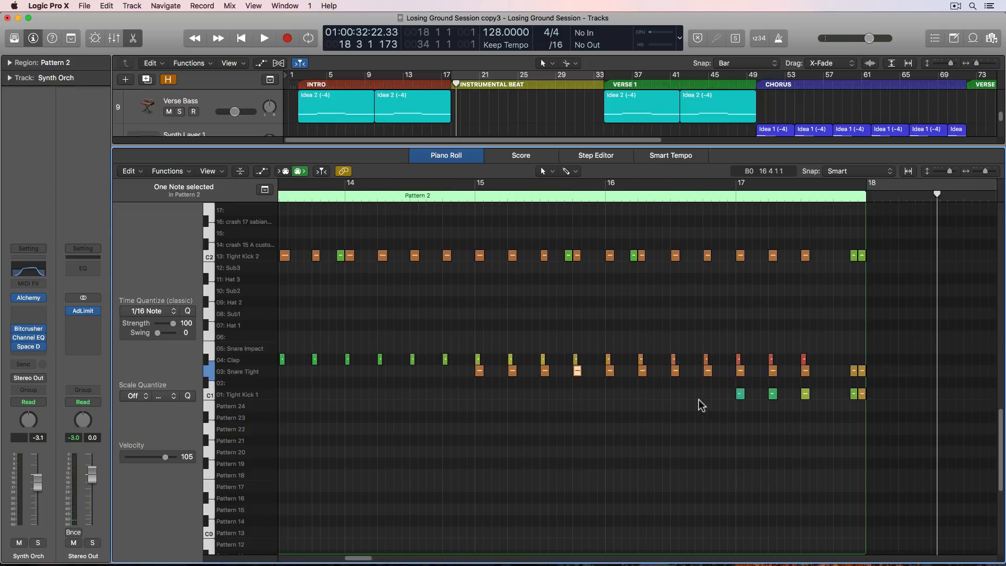
pyautogui.hscroll(-3, 490, 376)
pyautogui.keyDown('super'); pyautogui.click(373, 371); pyautogui.keyUp('super')
pyautogui.keyDown('super'); pyautogui.click(405, 371); pyautogui.keyUp('super')
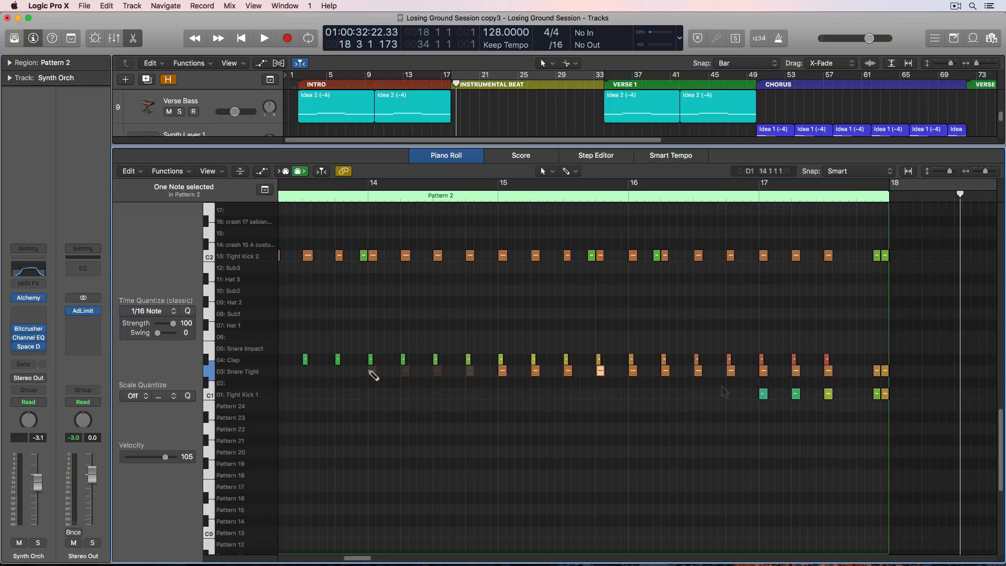
pyautogui.keyDown('super'); pyautogui.click(438, 372); pyautogui.keyUp('super')
pyautogui.keyDown('super'); pyautogui.click(470, 371); pyautogui.keyUp('super')
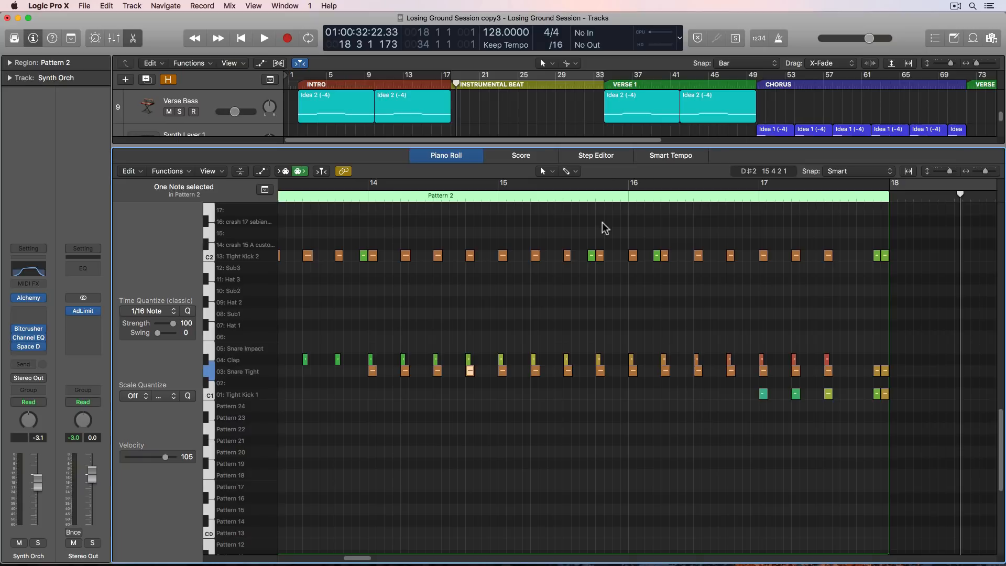
pyautogui.click(598, 195)
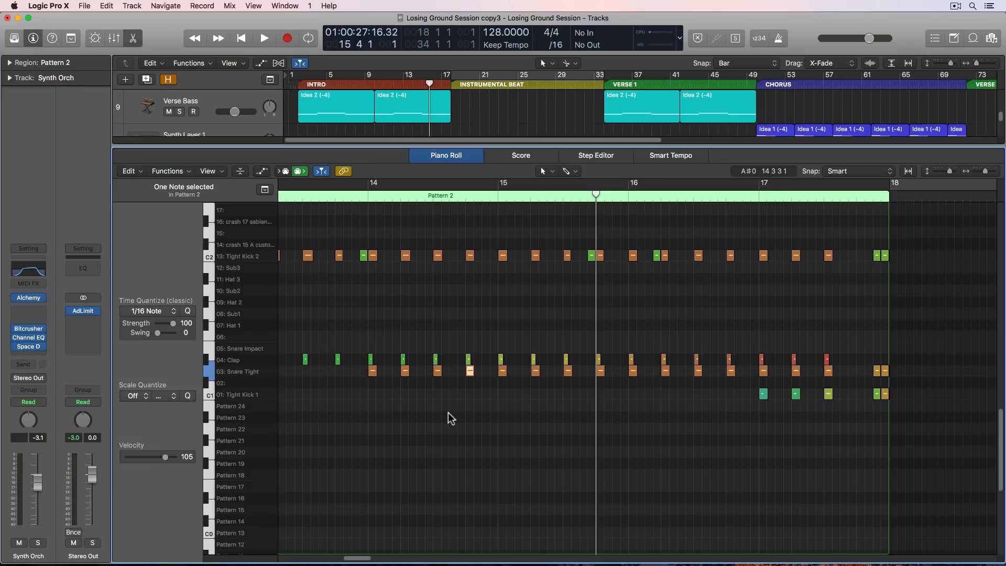
# - Show the Piano Roll's automation area and set its parameter to Note Velocity
pyautogui.click(264, 170)
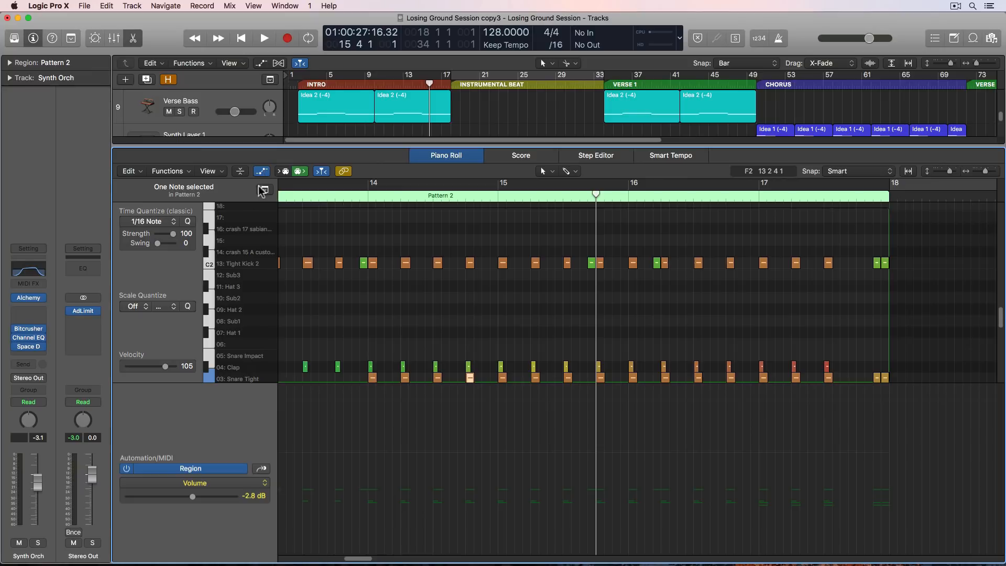
pyautogui.click(216, 469)
pyautogui.click(214, 485)
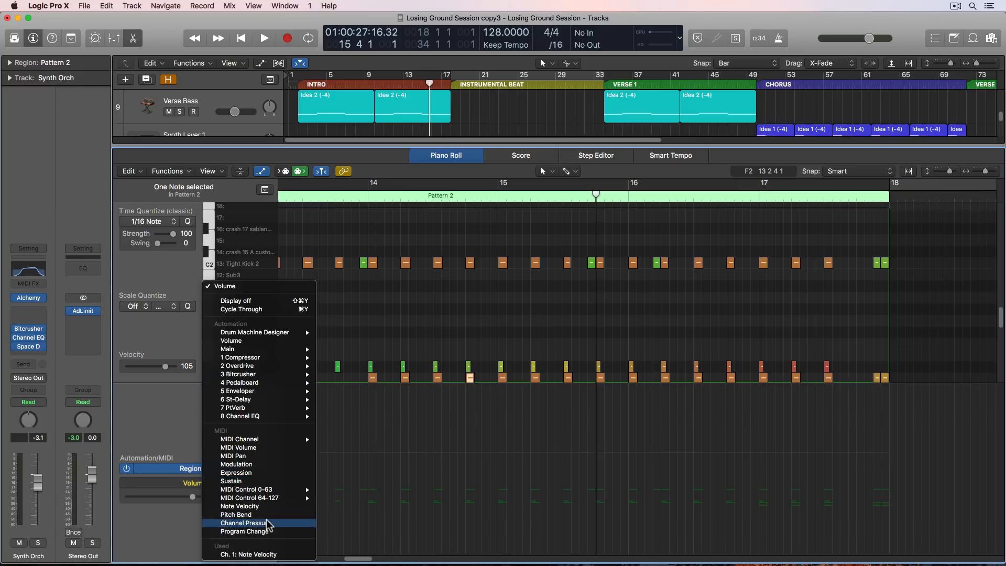
pyautogui.click(269, 506)
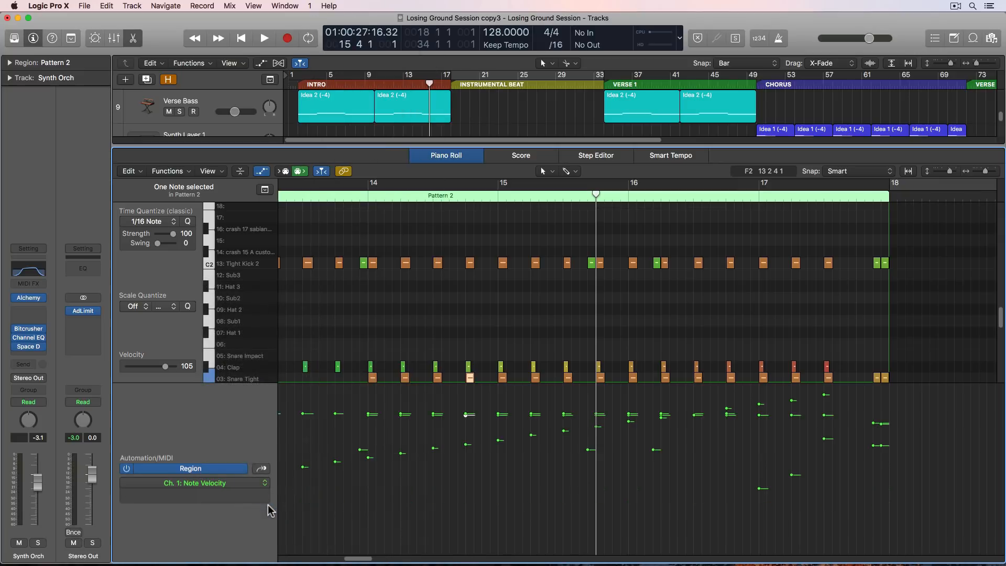
pyautogui.click(439, 333)
pyautogui.scroll(-3, 438, 332)
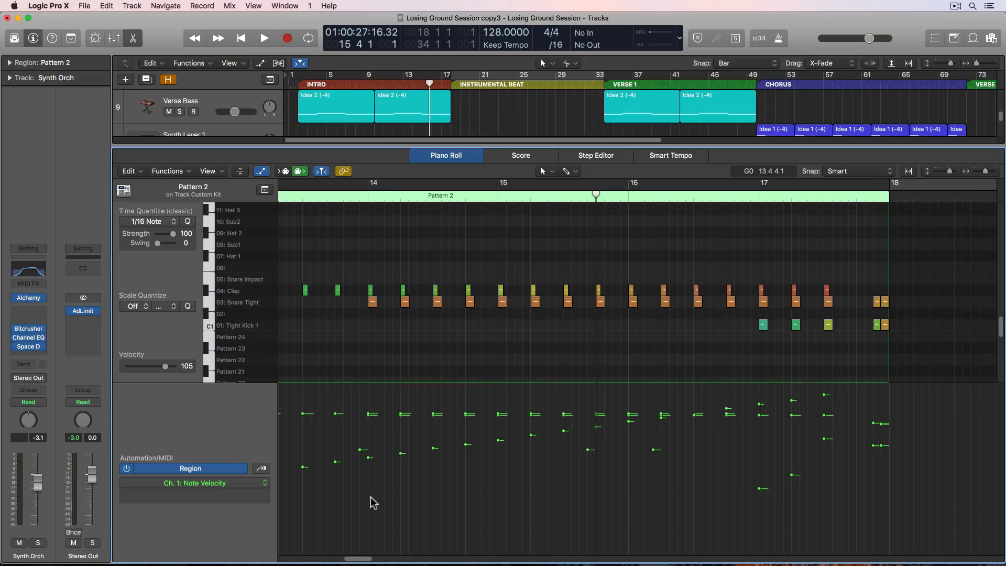
pyautogui.moveTo(342, 519); pyautogui.dragTo(697, 411)
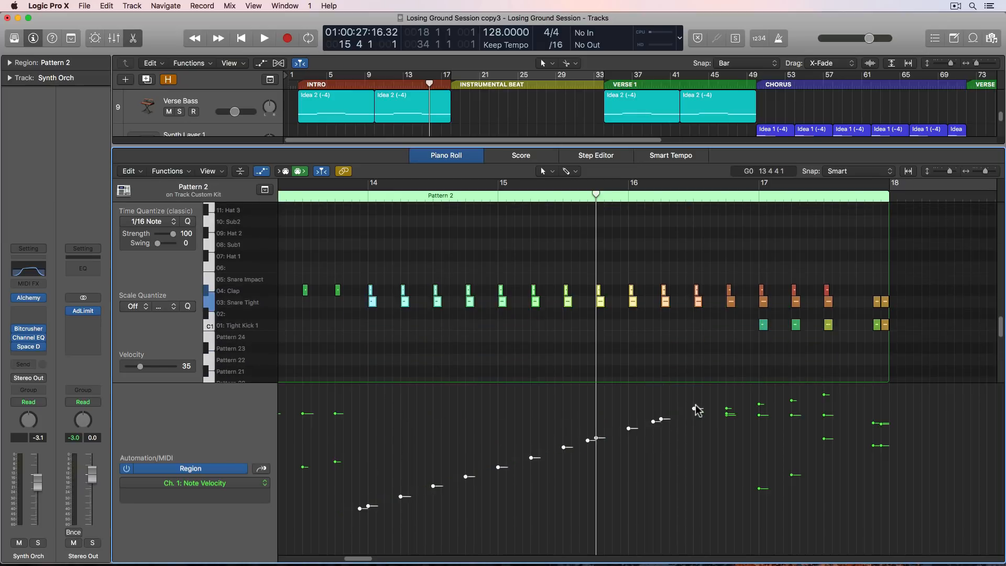
pyautogui.press('super+z')
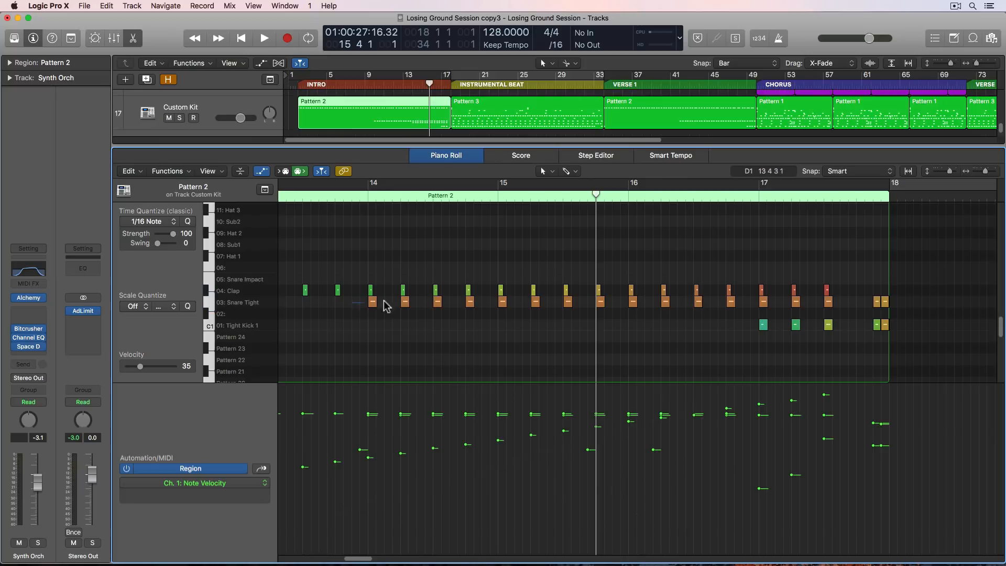
# - Select the Snare Tight notes from bar 14 to beat 3 of bar 17 and draw a rising velocity ramp starting at about 28
pyautogui.moveTo(387, 306); pyautogui.dragTo(578, 319)
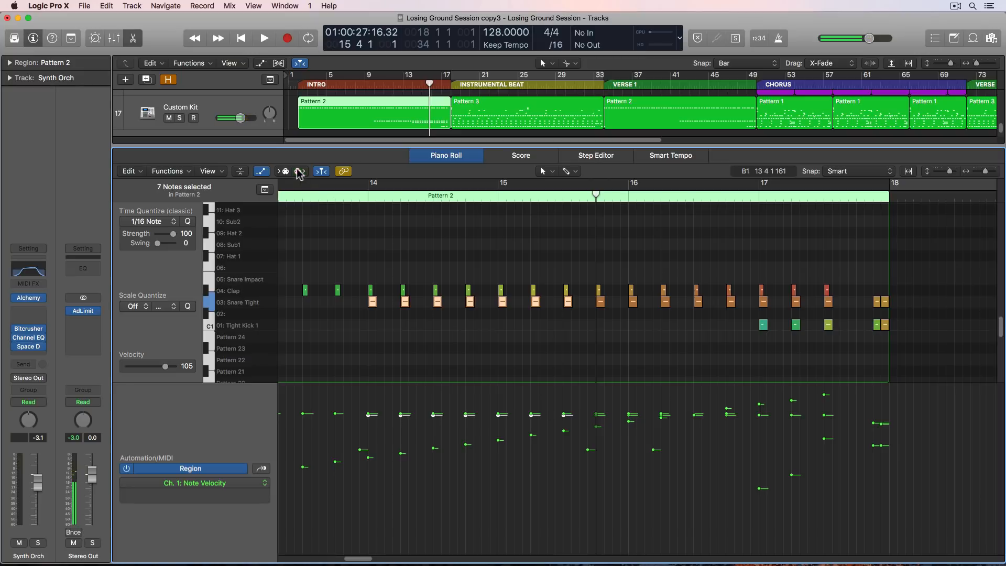
pyautogui.moveTo(358, 300); pyautogui.dragTo(838, 309)
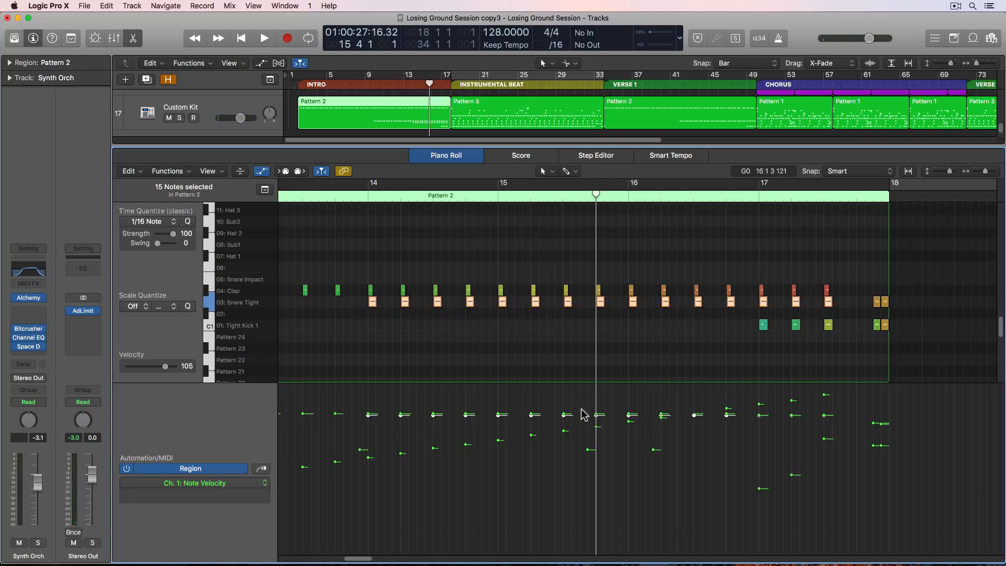
pyautogui.moveTo(352, 521); pyautogui.dragTo(761, 420)
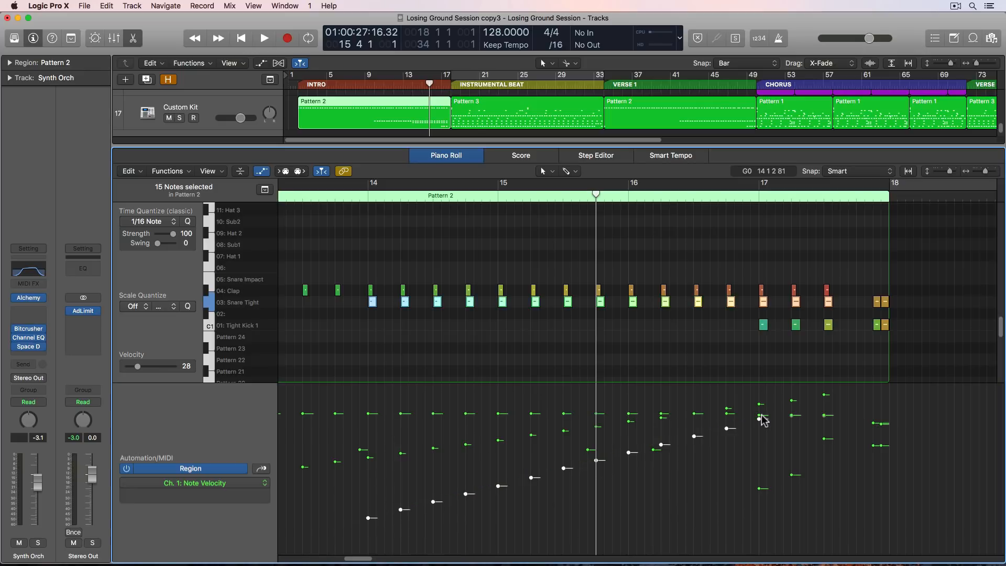
pyautogui.click(555, 358)
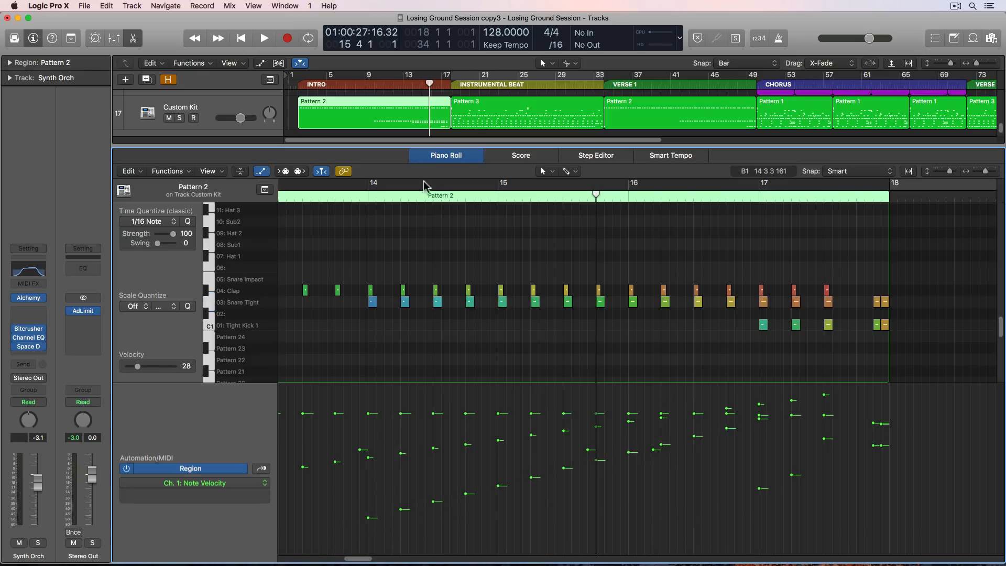
# - Play back the snare build-up from bar 14 through bar 17 and hide the automation area
pyautogui.doubleClick(366, 199)
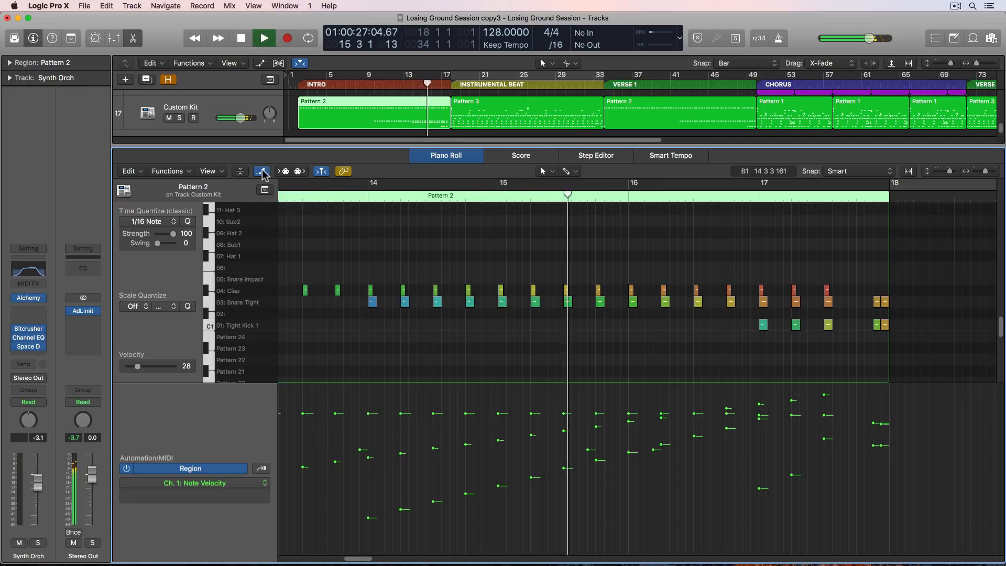
pyautogui.click(262, 171)
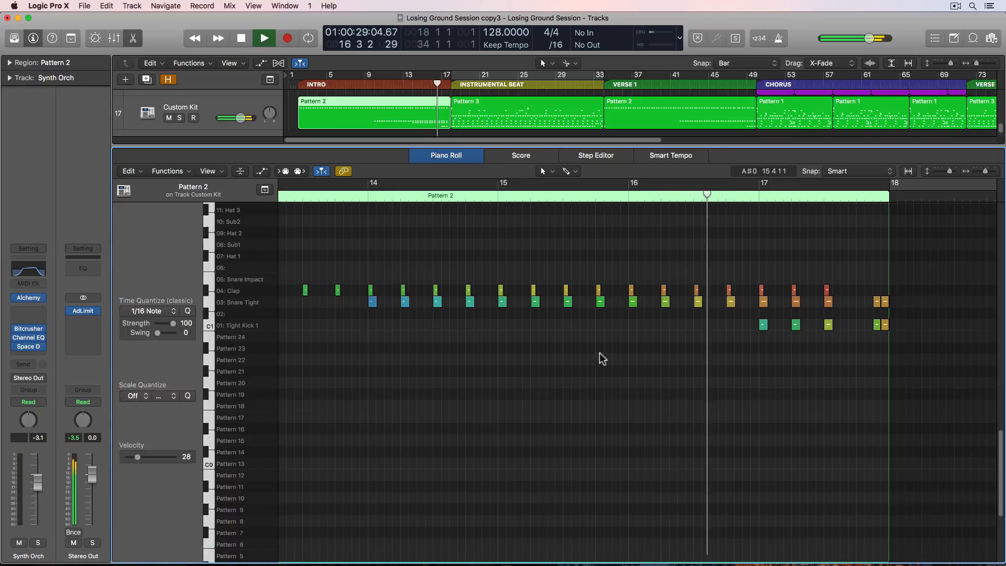
pyautogui.hscroll(5, 704, 381)
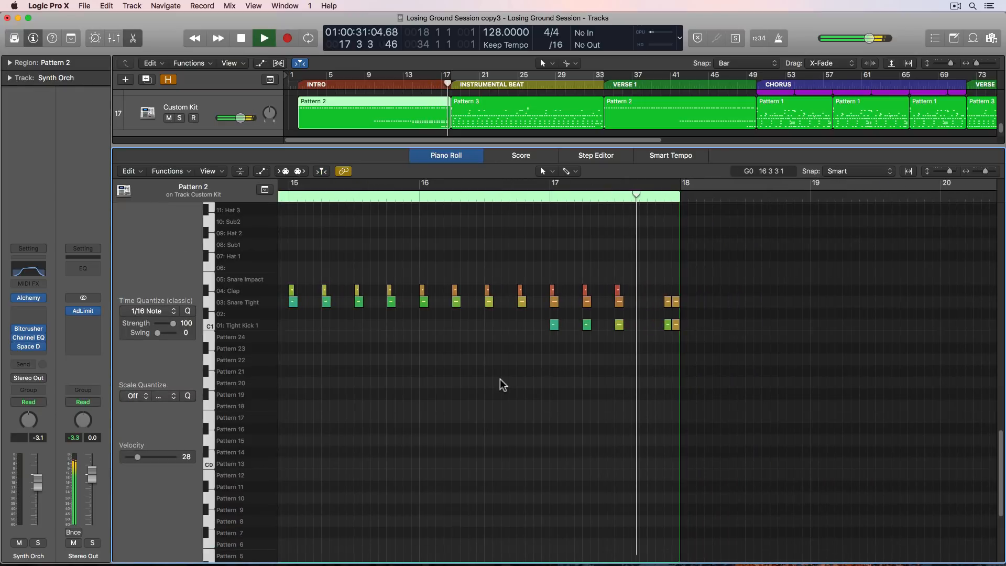
pyautogui.press('space')
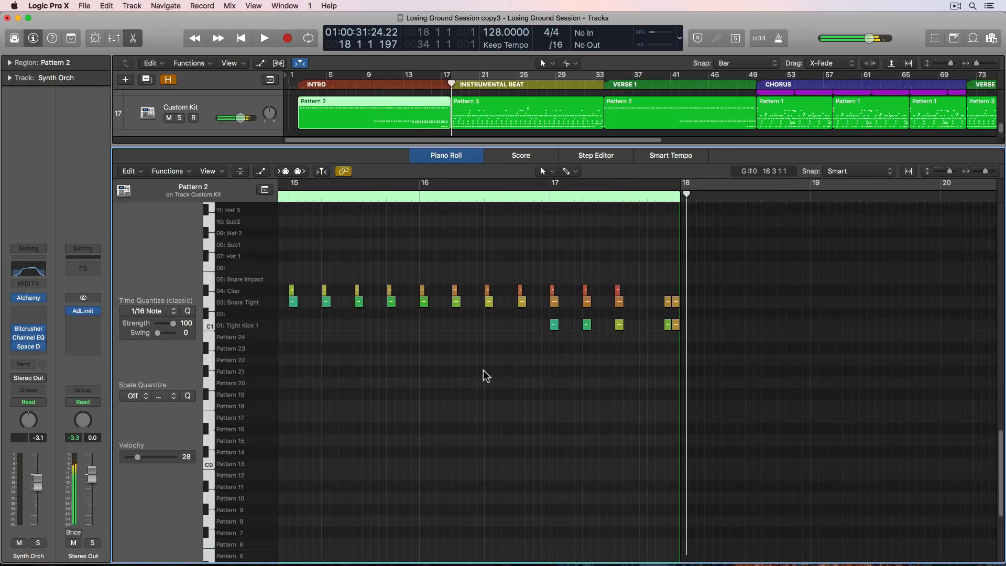
# - Shorten the Snare Tight notes in bars 16 and 17 and copy the ones on beats 1 and 2 of bar 16 to the eighth-note offbeats
pyautogui.click(485, 197)
pyautogui.press('super+Down')
pyautogui.press('super+Up')
pyautogui.press('super+Up')
pyautogui.press('super+Right')
pyautogui.press('super+Right')
pyautogui.press('super+Right')
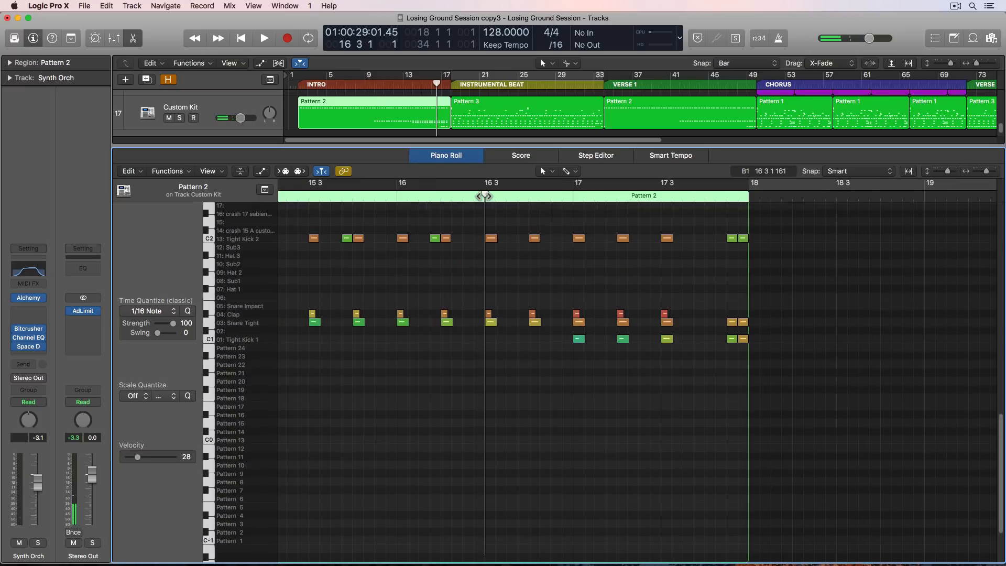
pyautogui.press('super+Down')
pyautogui.press('super+Down')
pyautogui.scroll(4, 333, 390)
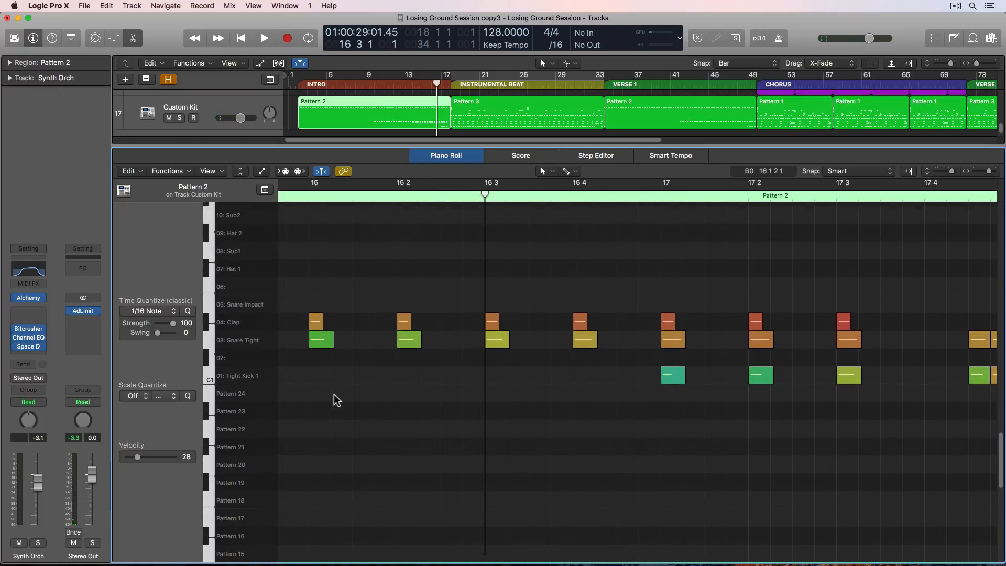
pyautogui.moveTo(326, 372); pyautogui.dragTo(593, 346)
pyautogui.click(332, 382)
pyautogui.click(408, 345)
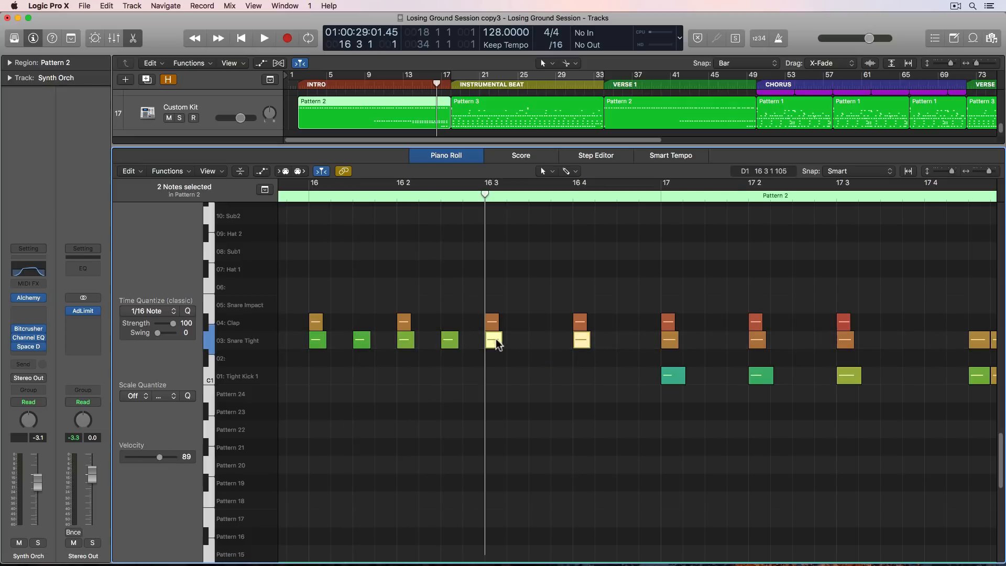
# - Copy the Snare Tight notes on beats 3 and 4 of bar 16 to fill both beats with sixteenth notes
pyautogui.moveTo(496, 341); pyautogui.dragTo(561, 341)
pyautogui.click(561, 366)
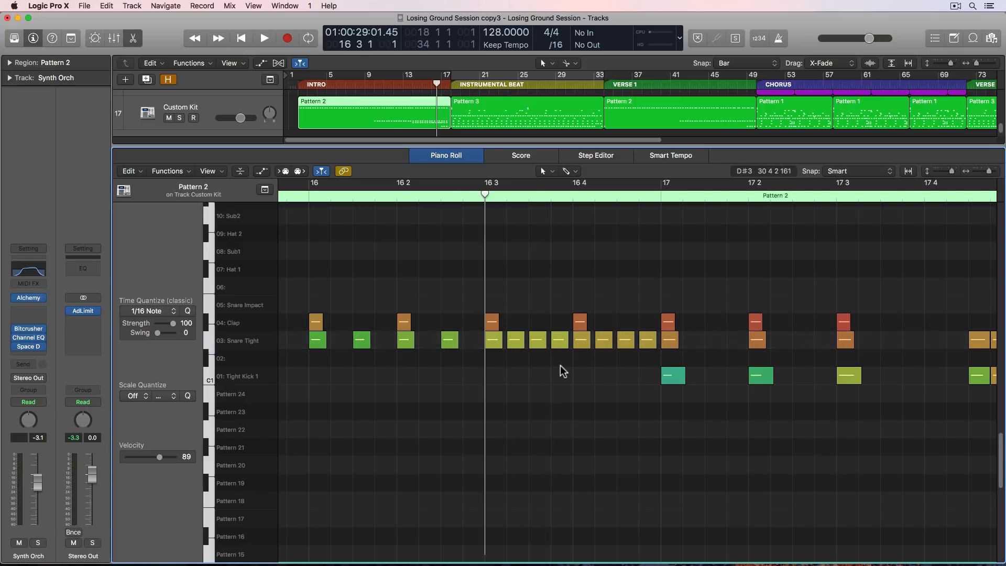
pyautogui.hscroll(5, 561, 365)
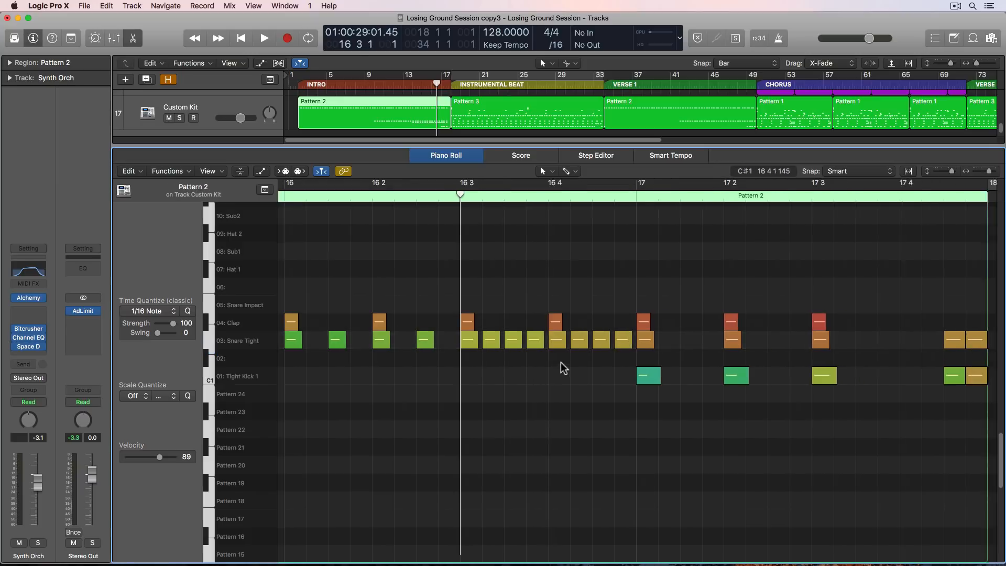
# - Set the division to /24 and add three Snare Tight copies after each of beats 1 and 2 in bar 17
pyautogui.click(560, 46)
pyautogui.click(566, 59)
pyautogui.hscroll(-1, 498, 262)
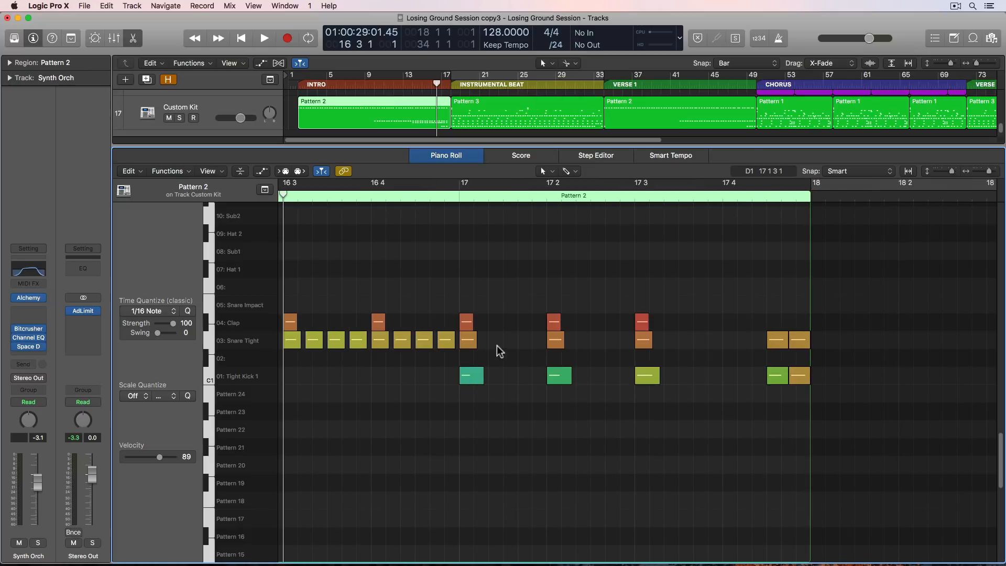
pyautogui.moveTo(468, 341); pyautogui.dragTo(615, 342)
pyautogui.click(555, 342)
pyautogui.click(612, 371)
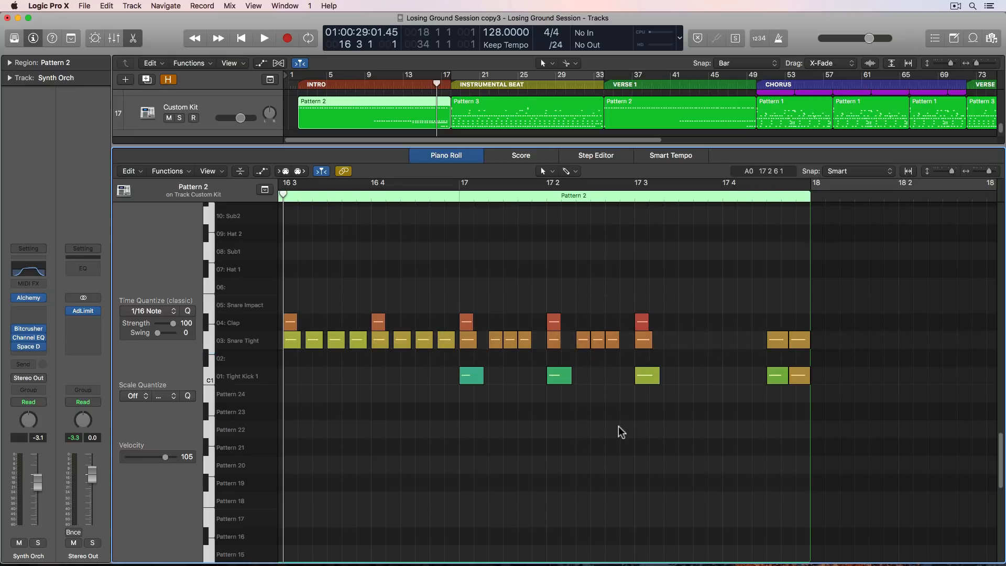
# - Play back the finished snare roll from bar 14 into the instrumental beat section
pyautogui.scroll(-6, 623, 434)
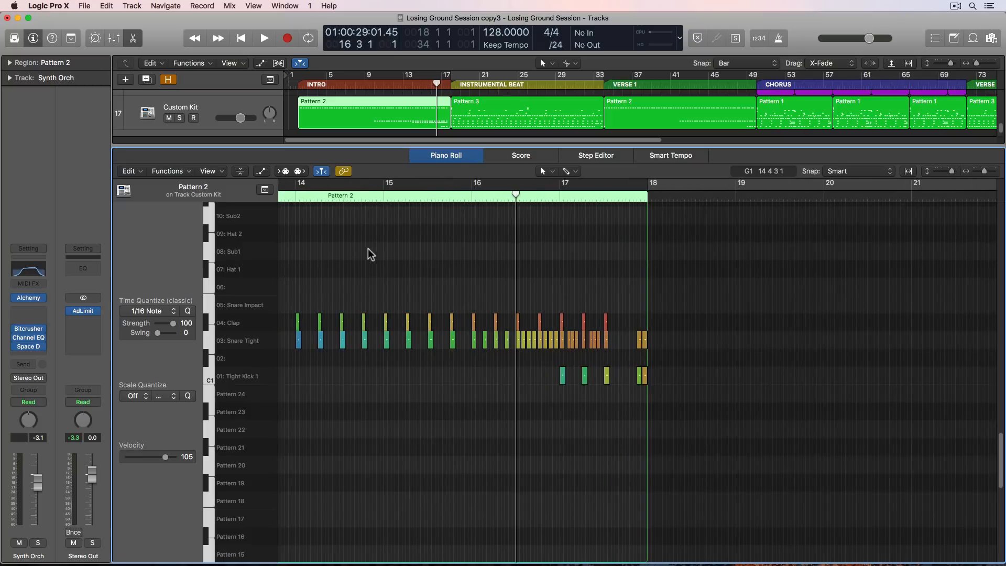
pyautogui.hscroll(-3, 368, 254)
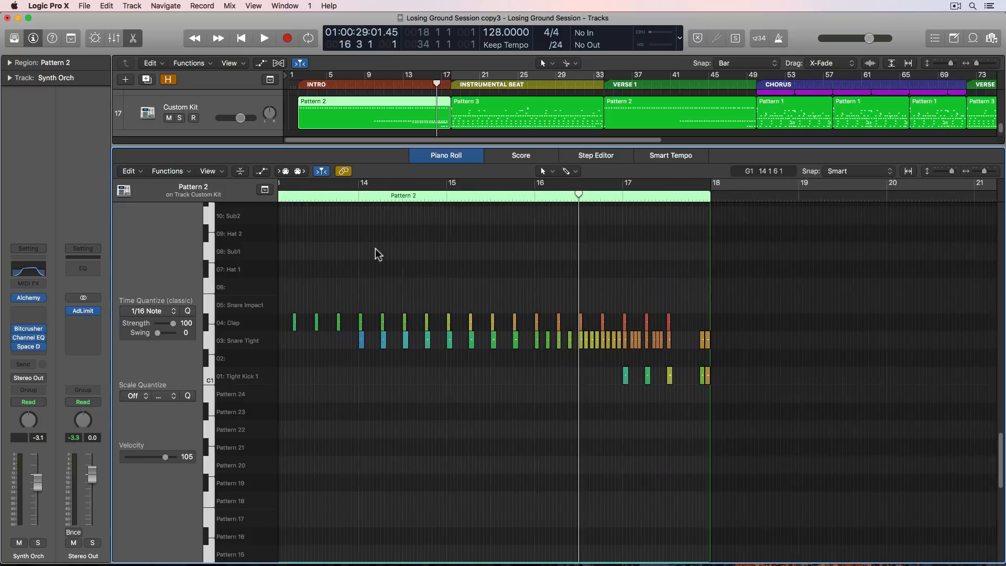
pyautogui.click(359, 194)
pyautogui.press('space')
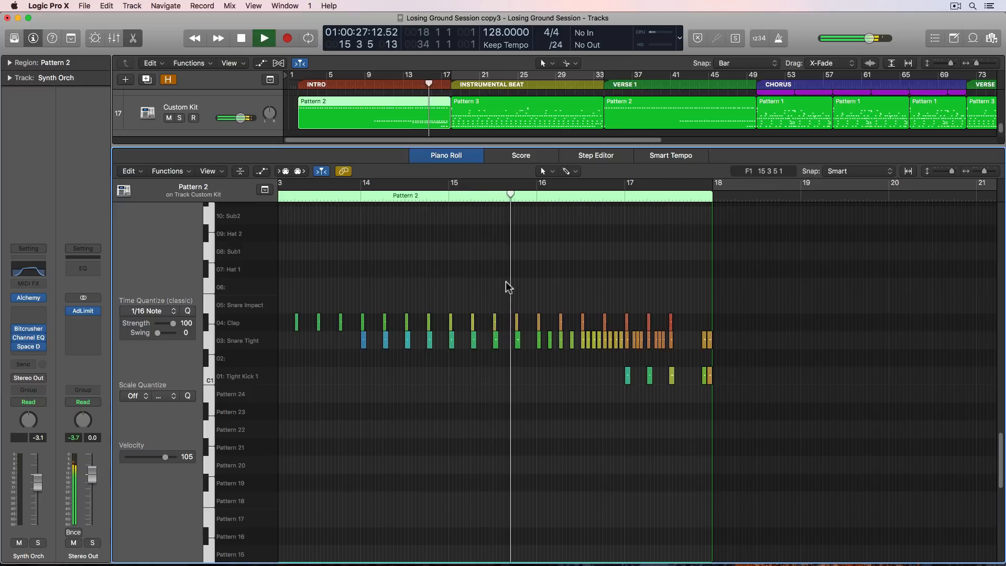
pyautogui.hscroll(2, 507, 281)
pyautogui.hscroll(2, 506, 281)
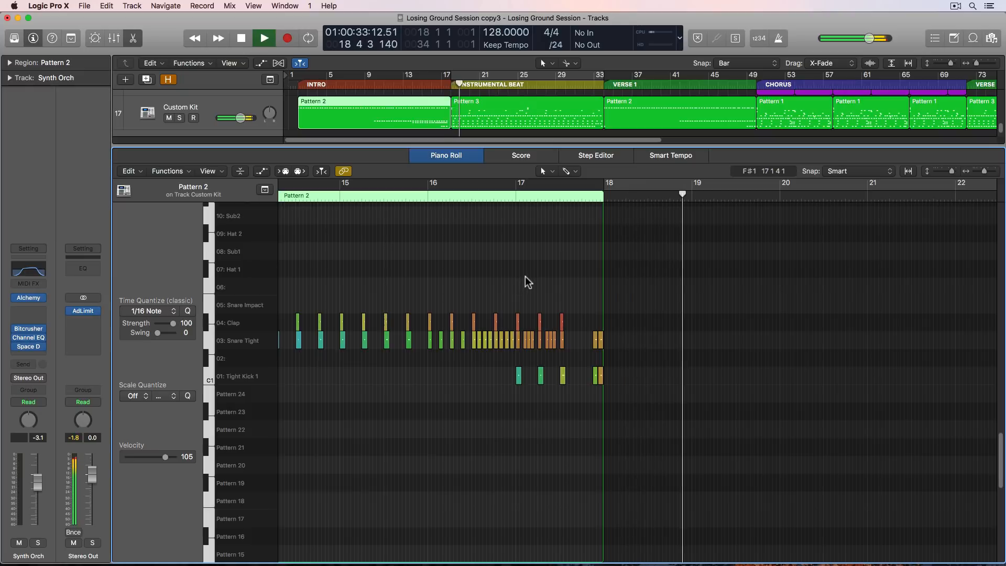
# - Add Clap and Snare Impact notes on the last two snare hits of bar 17 in Pattern 2, and audition from bar 17
pyautogui.press('space')
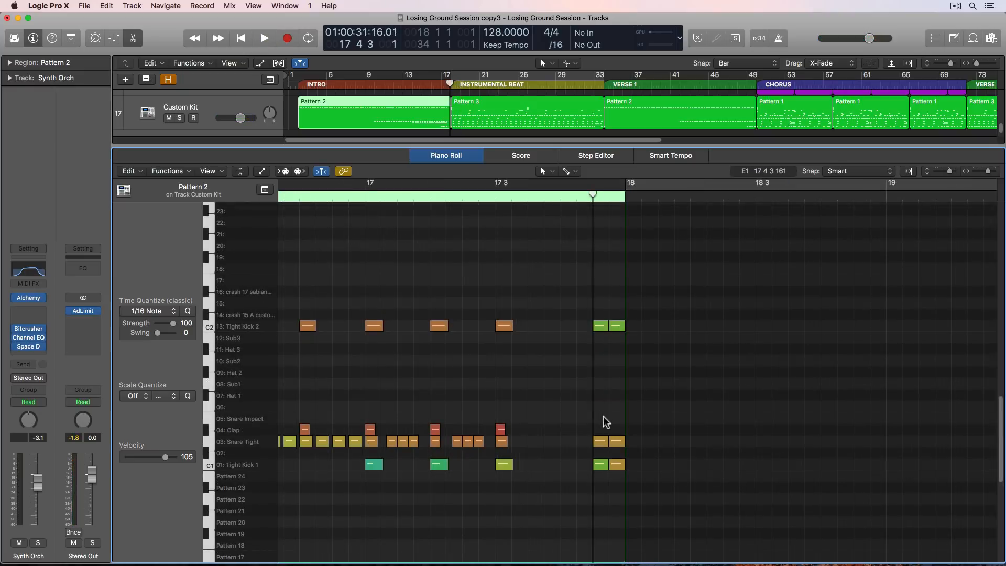
pyautogui.click(598, 430)
pyautogui.click(614, 430)
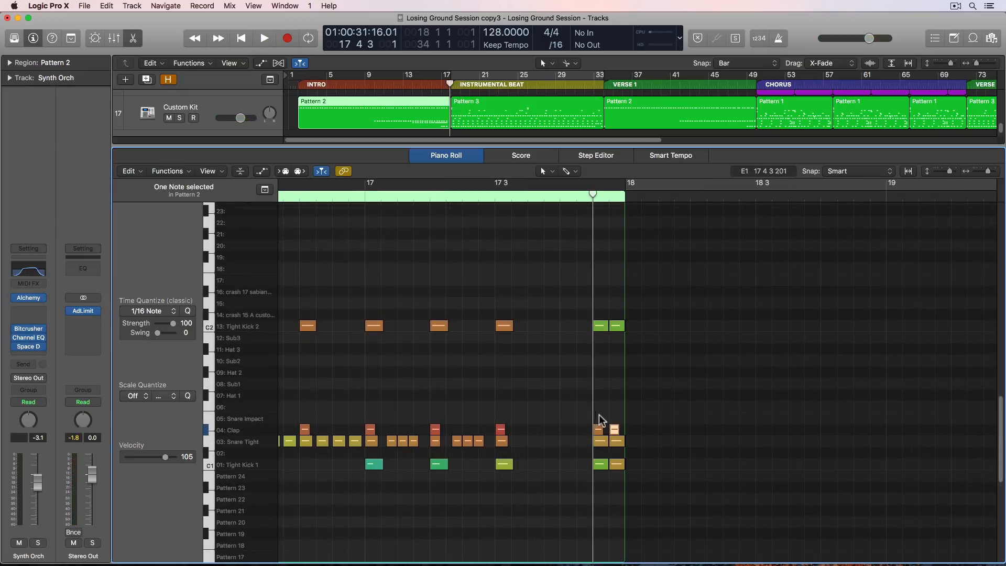
pyautogui.click(599, 418)
pyautogui.click(614, 418)
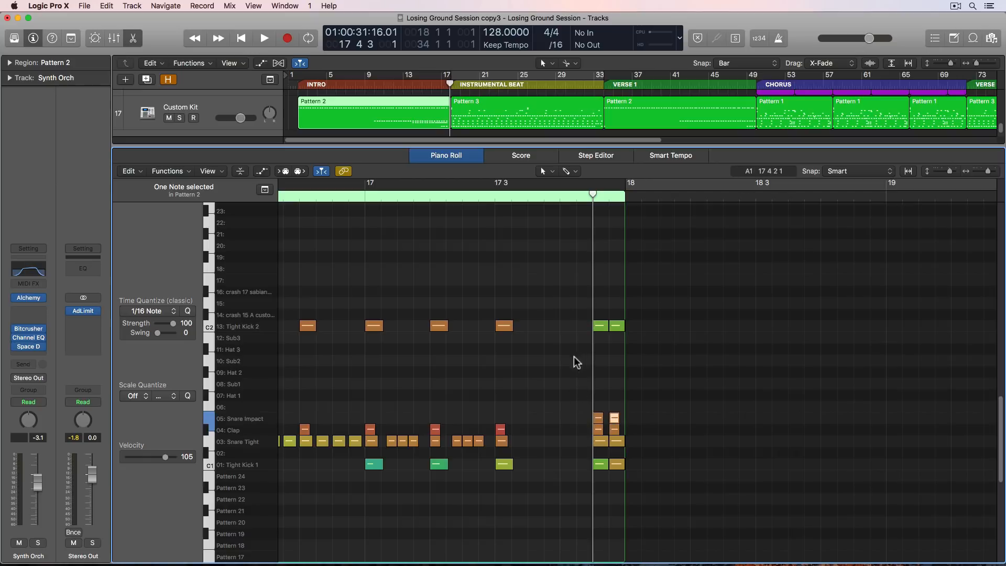
pyautogui.doubleClick(365, 197)
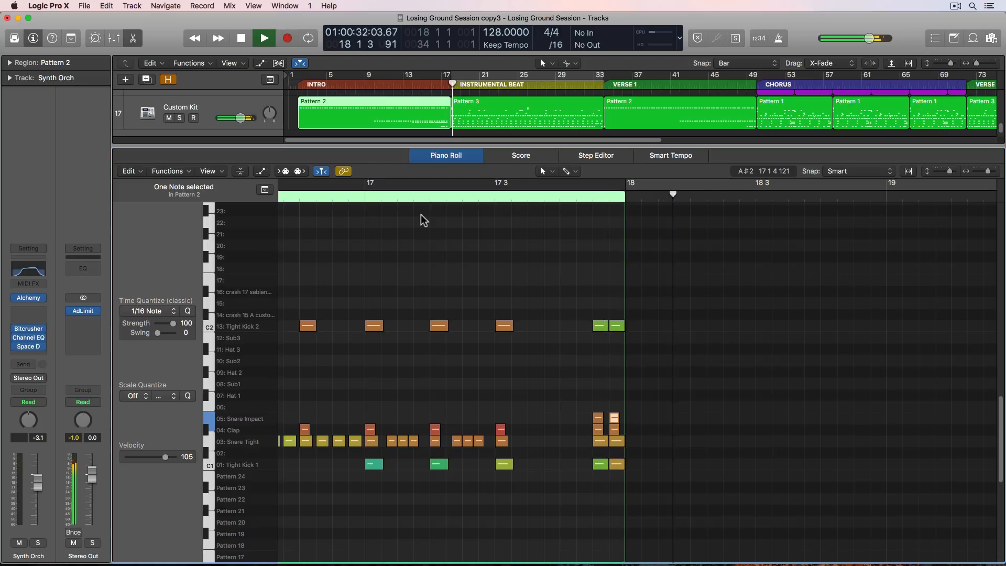
pyautogui.press('space')
# - Delete the last two Tight Kick 1 notes of Pattern 2 and replay the fill from bar 17
pyautogui.moveTo(580, 490); pyautogui.dragTo(639, 471)
pyautogui.press('Delete')
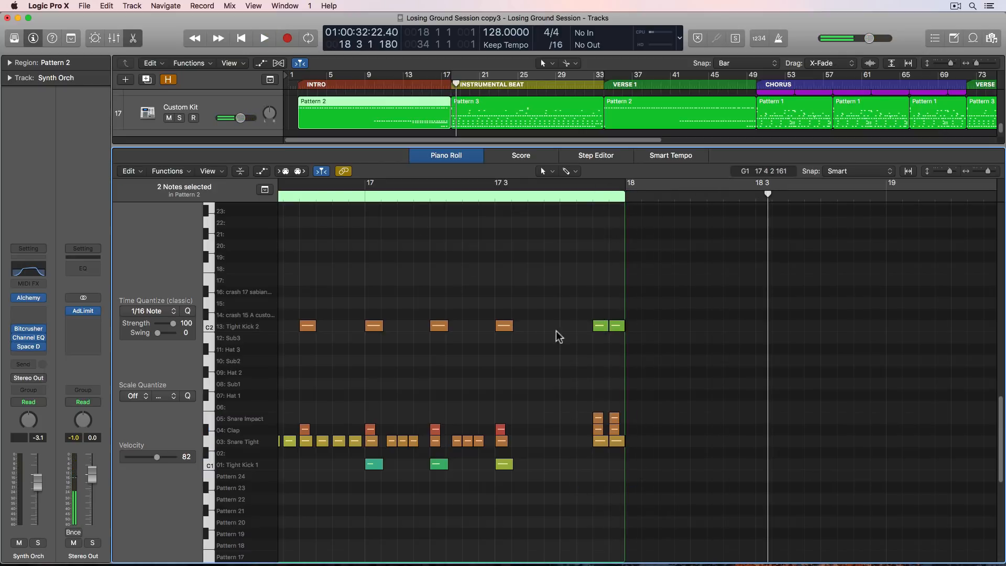
pyautogui.doubleClick(365, 198)
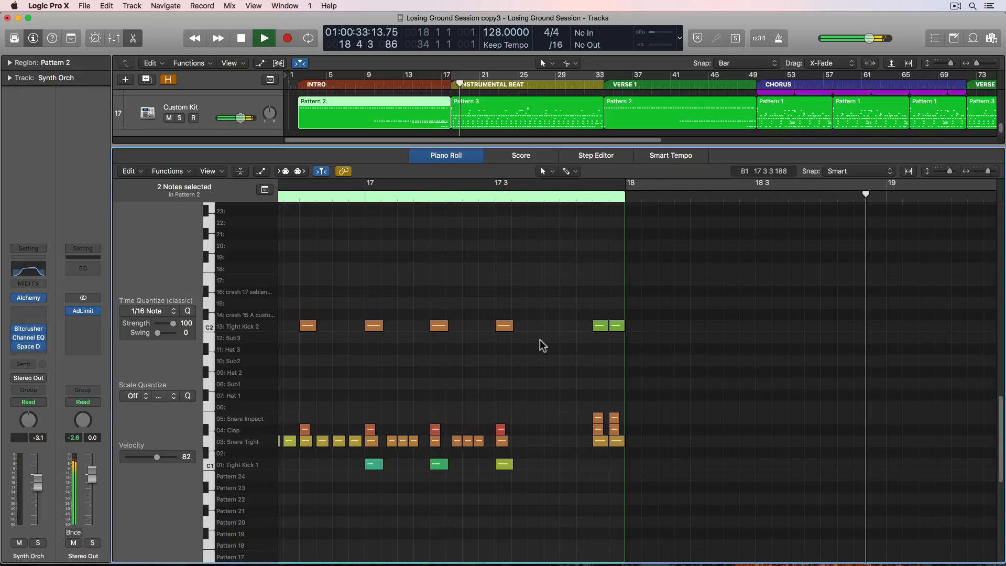
pyautogui.press('space')
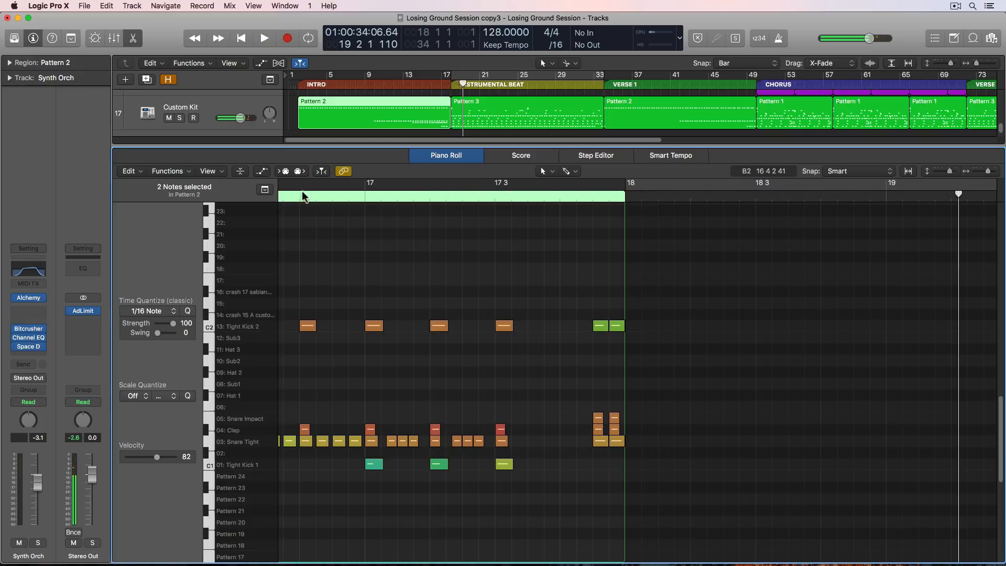
# - Set the Snare Impact's Decay to 0.0170 in the Custom Kit's Drum Machine Designer and audition the pad
pyautogui.click(247, 102)
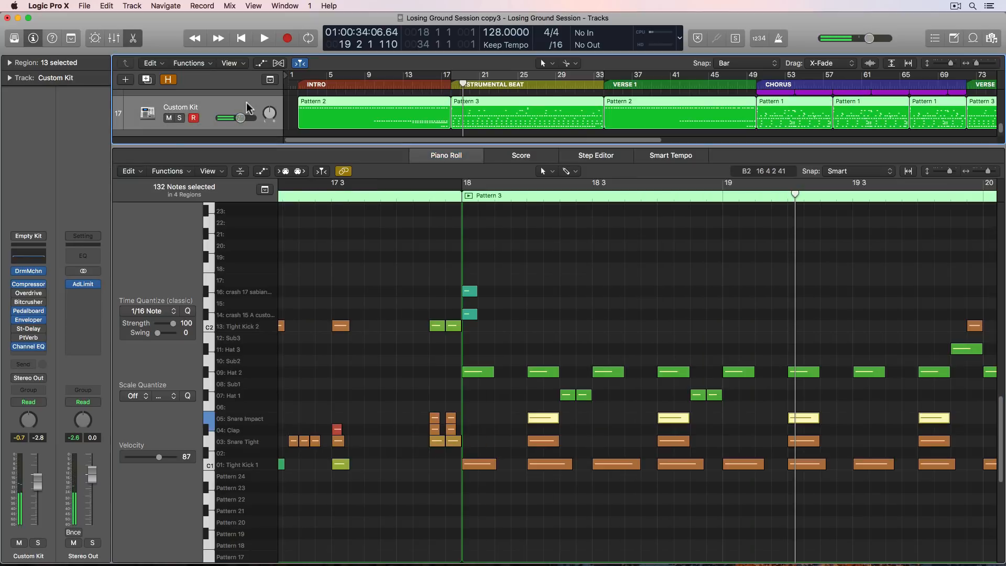
pyautogui.click(29, 271)
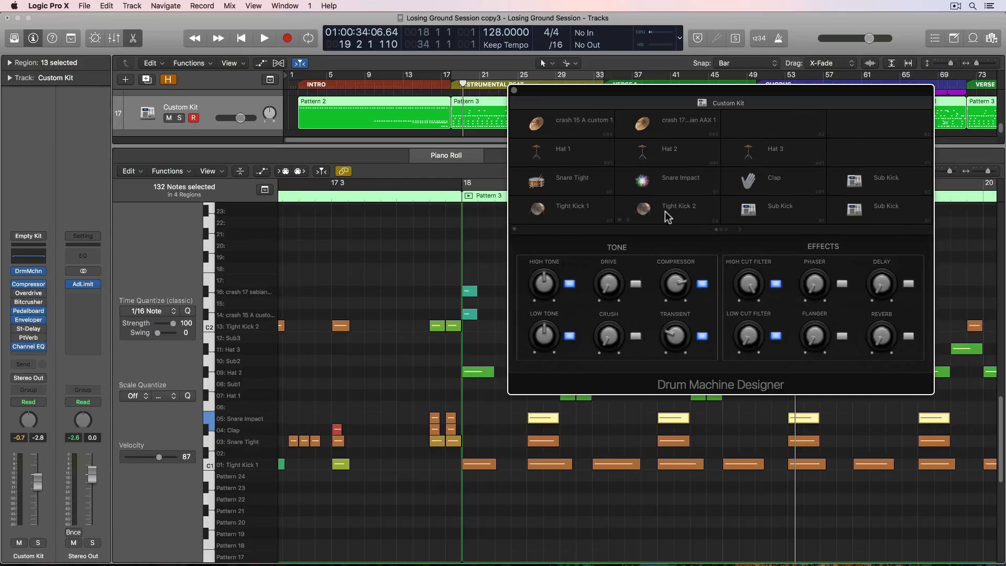
pyautogui.click(692, 184)
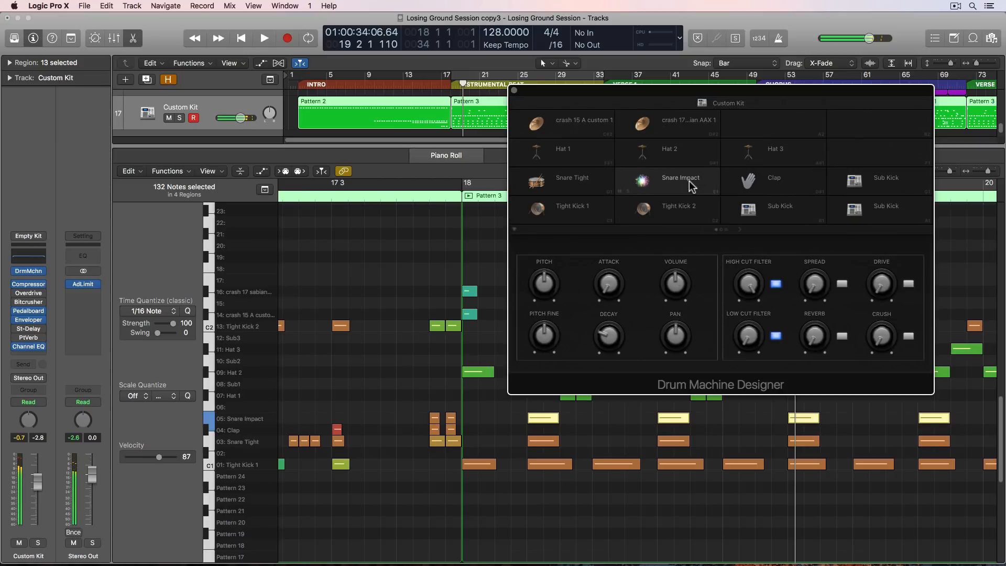
pyautogui.moveTo(608, 334); pyautogui.dragTo(609, 343)
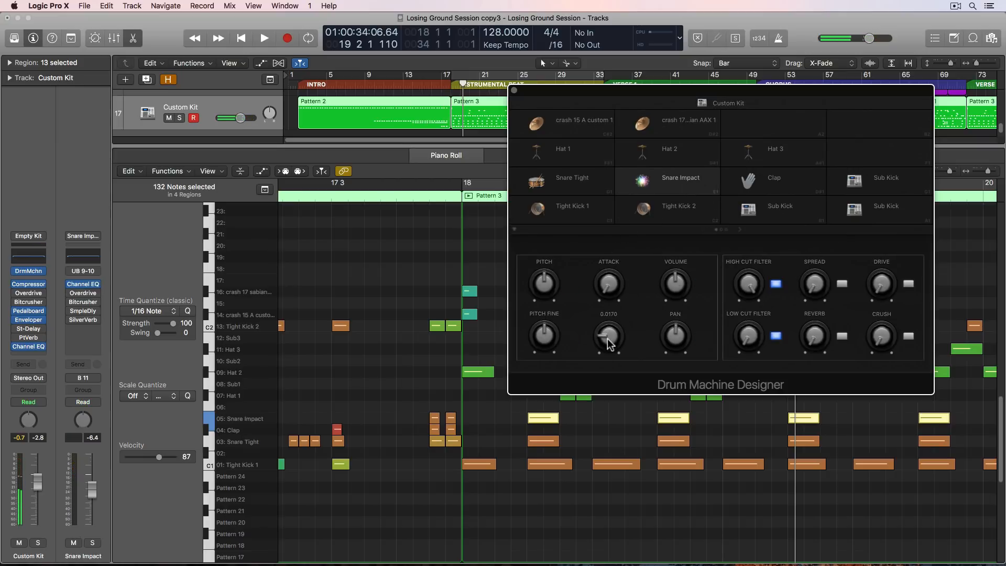
pyautogui.click(673, 184)
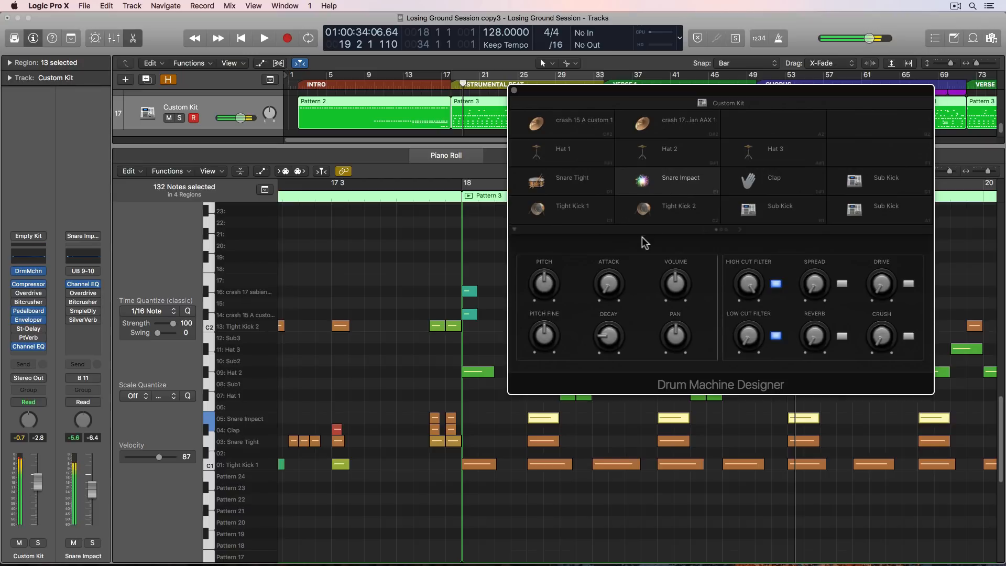
pyautogui.click(514, 90)
# - Play the Custom Kit's drum fill from Pattern 2 into Pattern 3
pyautogui.press('space')
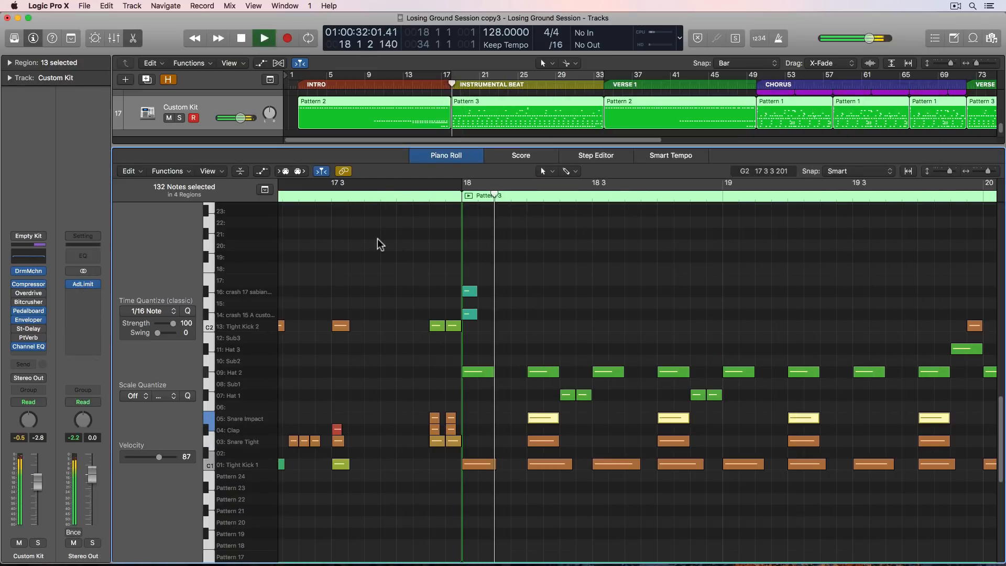
pyautogui.press('super+Left')
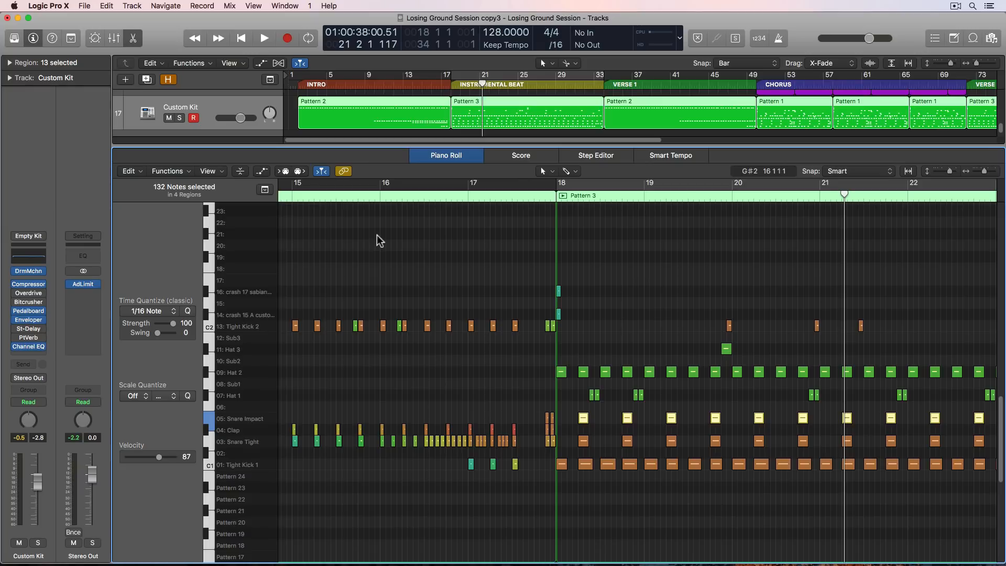
pyautogui.press('space')
pyautogui.press('super+Right')
pyautogui.press('super+Right')
pyautogui.press('super+Right')
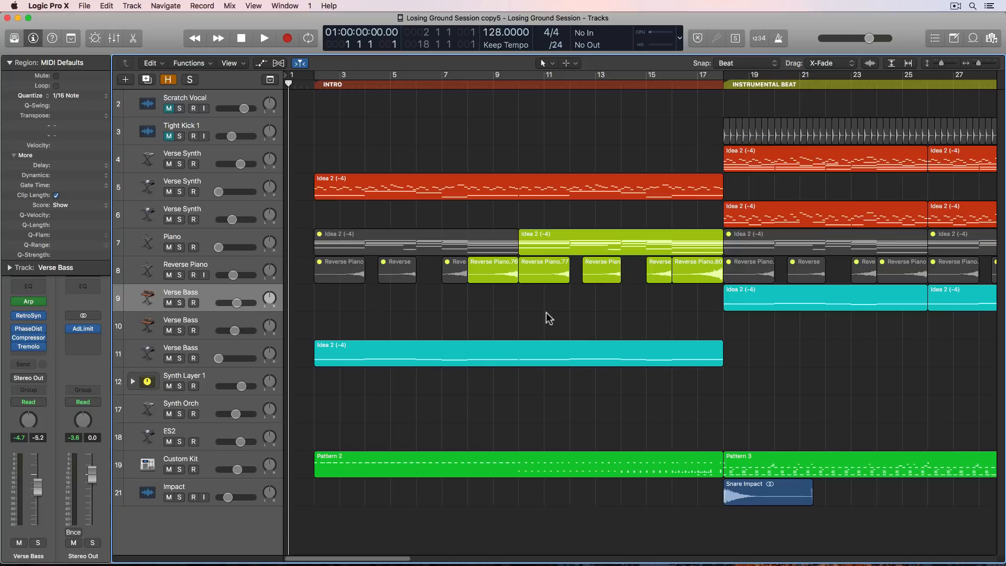
# - Play the arrangement from the start into the instrumental beat, and highlight the intro's Piano and Reverse Piano regions
pyautogui.press('space')
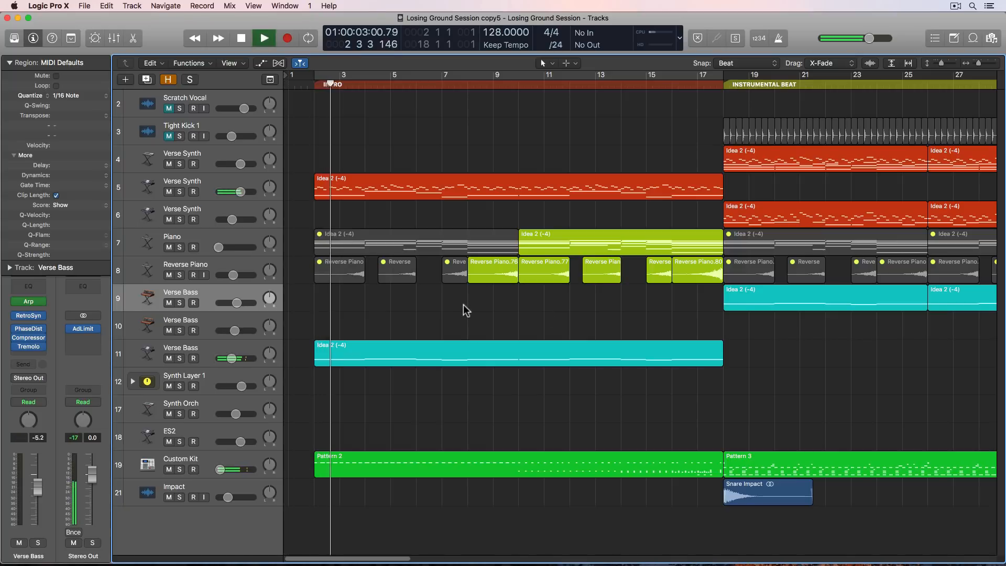
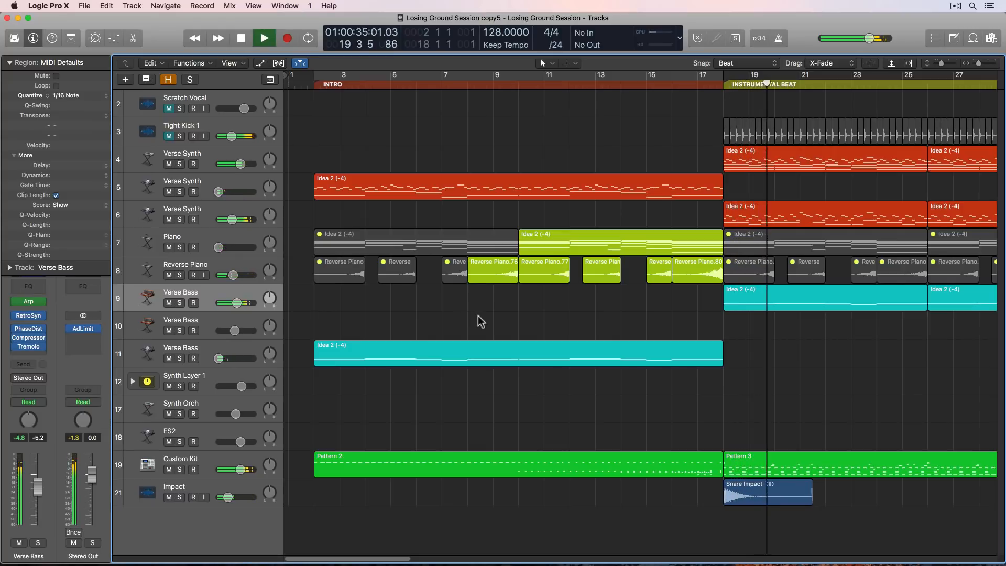
pyautogui.press('space')
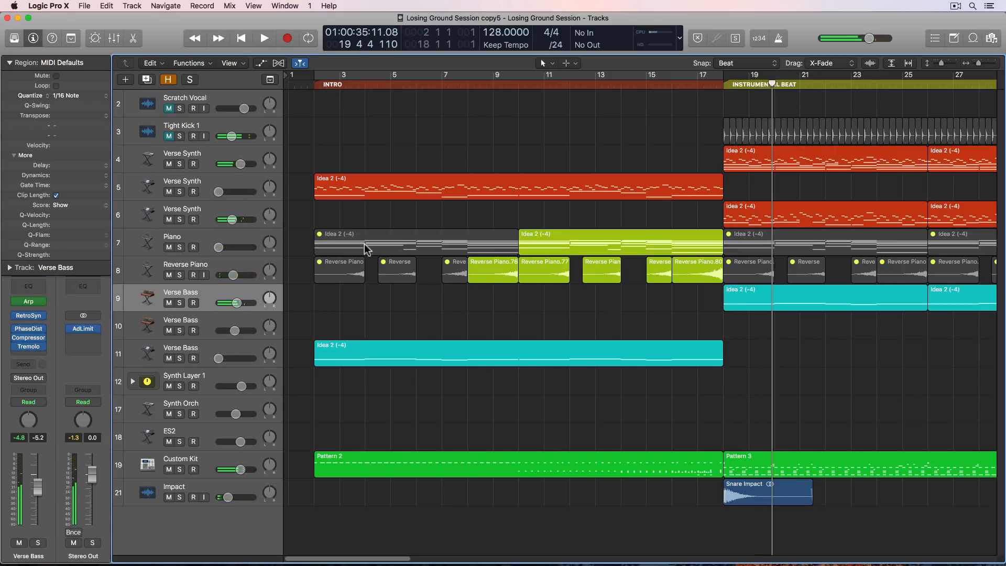
pyautogui.moveTo(335, 218); pyautogui.dragTo(692, 295)
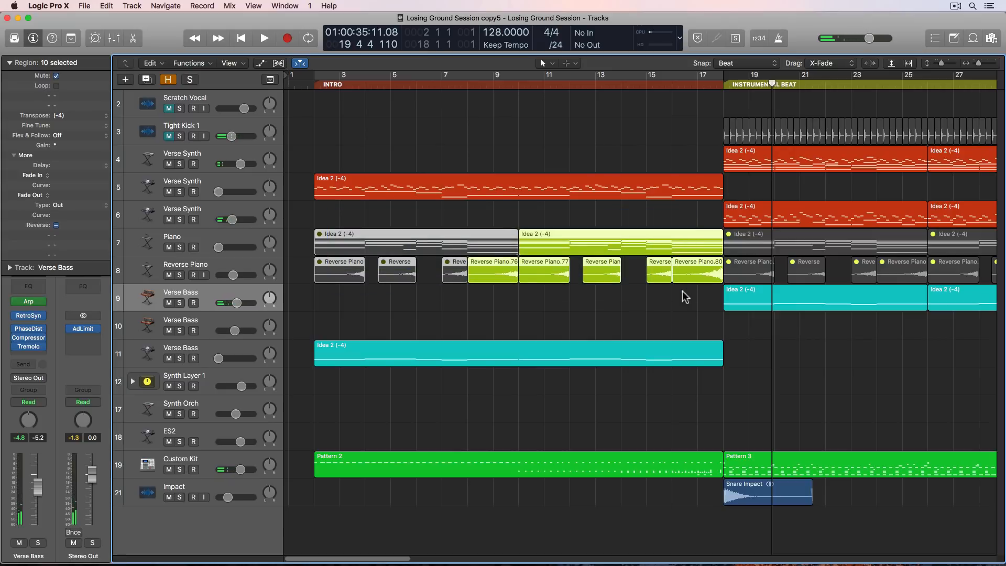
pyautogui.click(684, 297)
pyautogui.moveTo(348, 222); pyautogui.dragTo(450, 266)
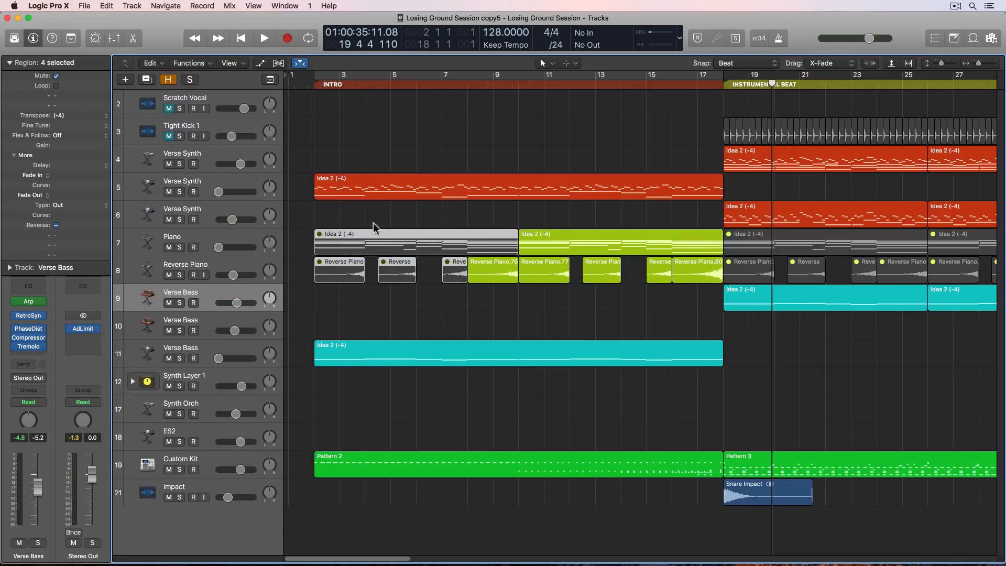
# - Select the intro's last Reverse Piano region and play from bar 17 into the instrumental beat
pyautogui.click(705, 278)
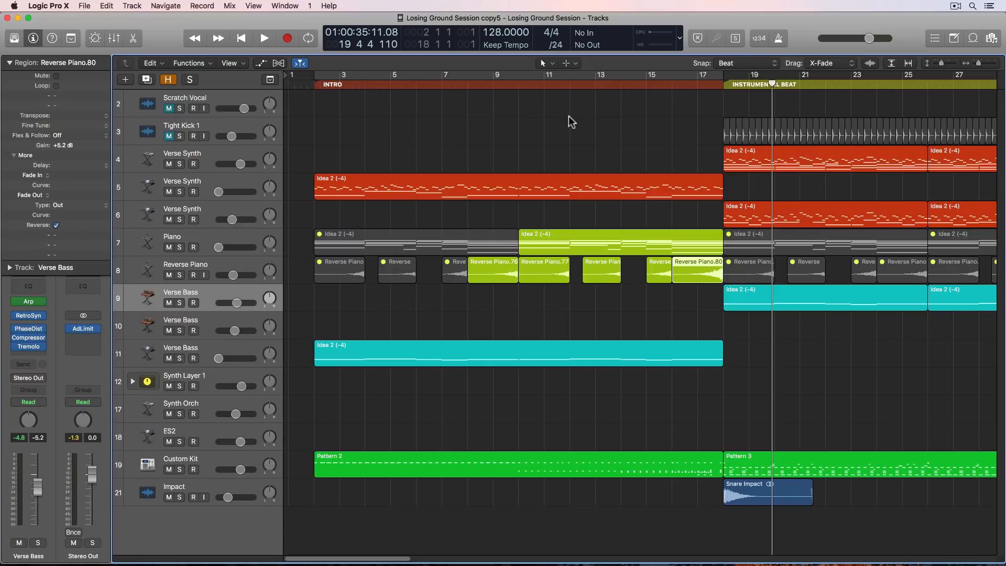
pyautogui.click(672, 82)
pyautogui.moveTo(672, 83); pyautogui.dragTo(697, 85)
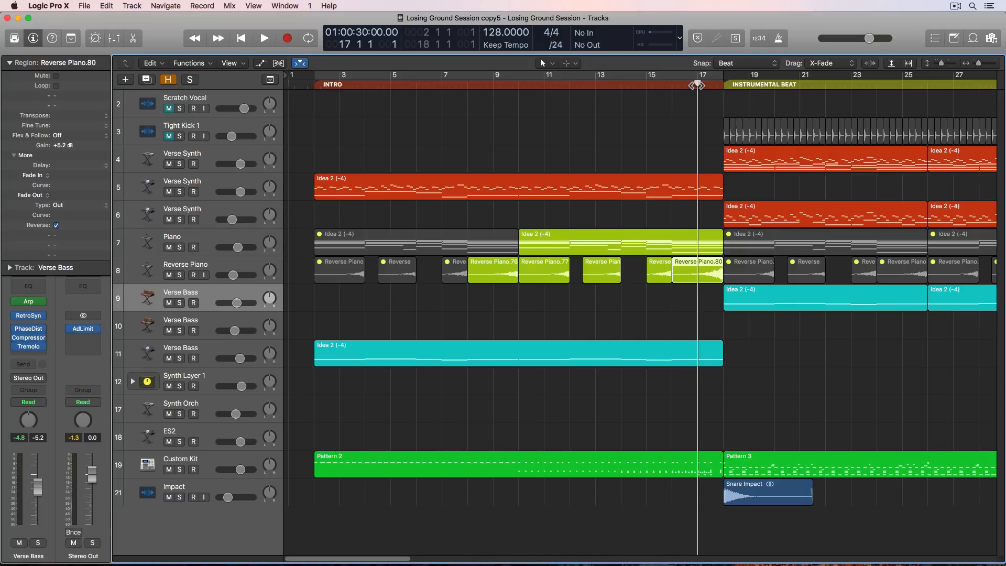
pyautogui.press('space')
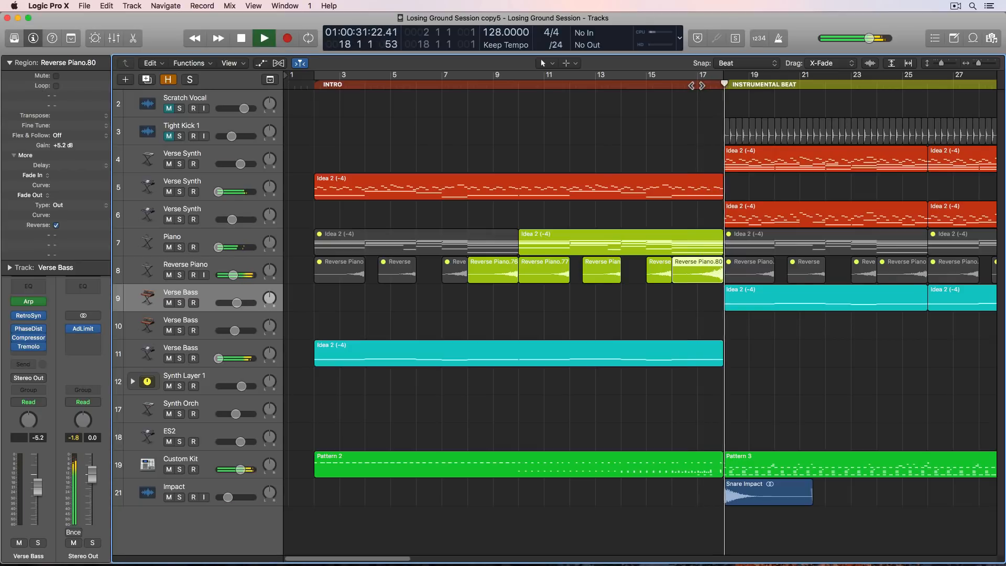
pyautogui.press('space')
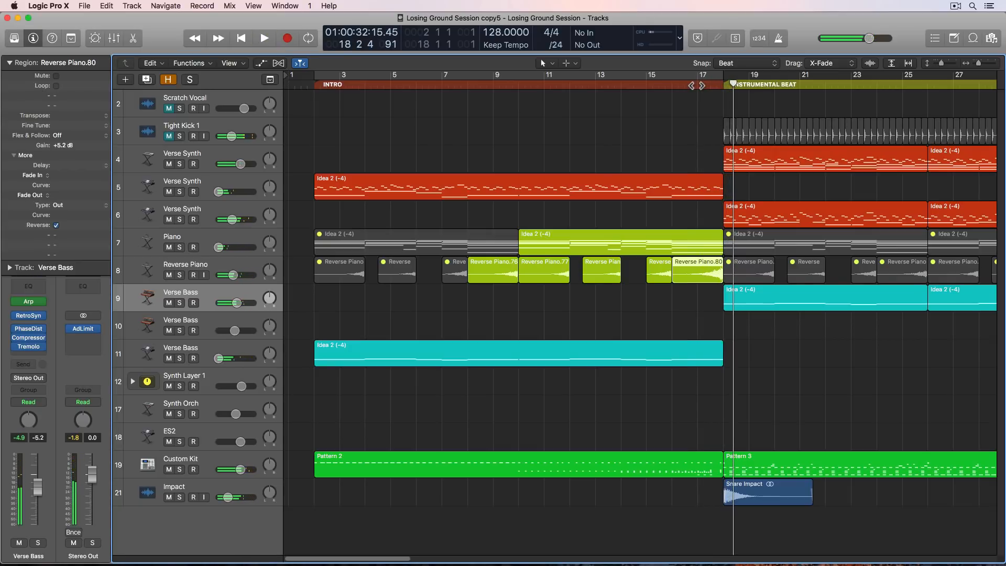
# - Solo the Verse Synth on track 5, and highlight the instrumental beat's Verse Synth regions and the intro's Verse Bass region
pyautogui.click(179, 191)
pyautogui.click(786, 160)
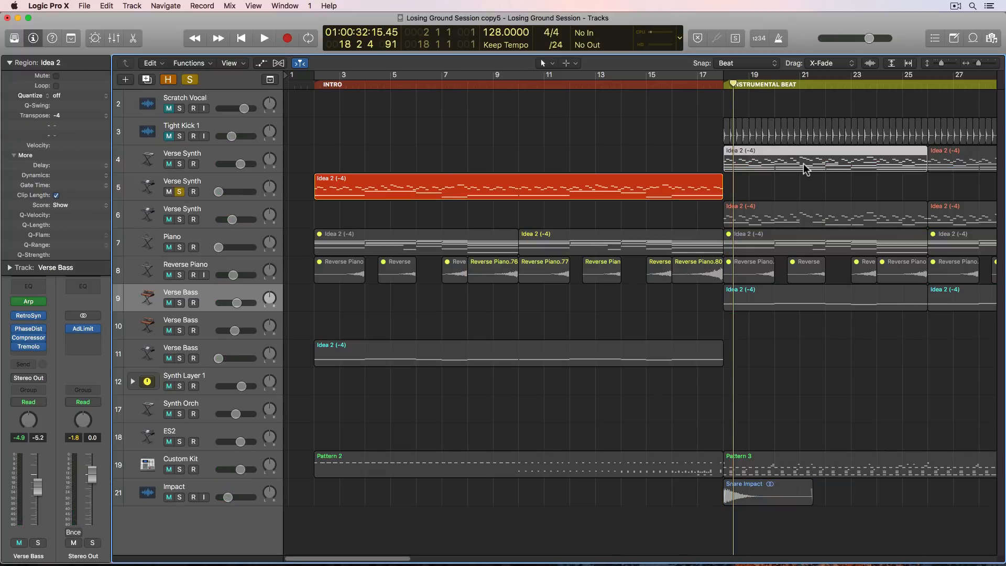
pyautogui.click(777, 212)
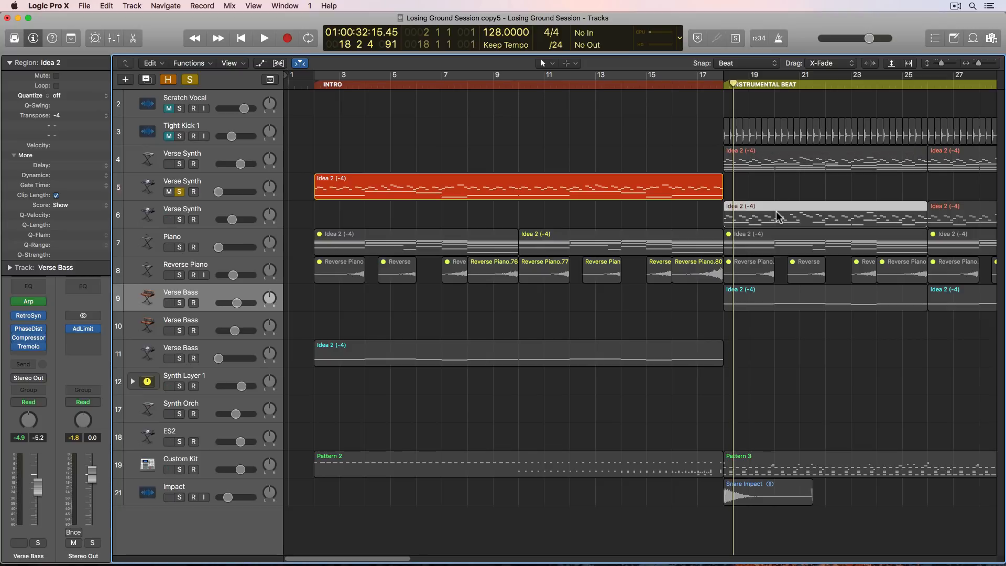
pyautogui.click(558, 356)
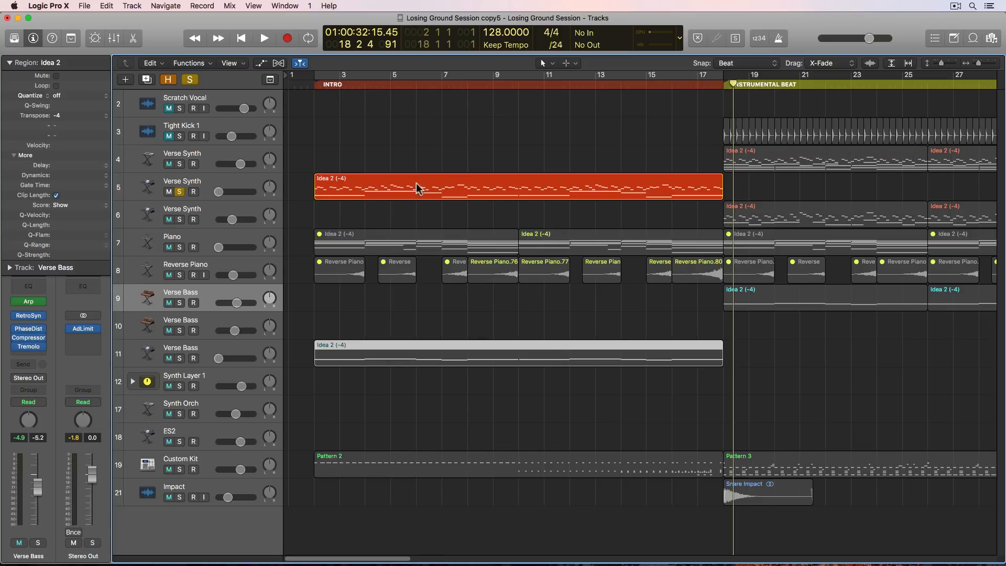
# - Open the intro's Verse Synth region in the Piano Roll, examine its long low notes, and close the editor
pyautogui.doubleClick(519, 190)
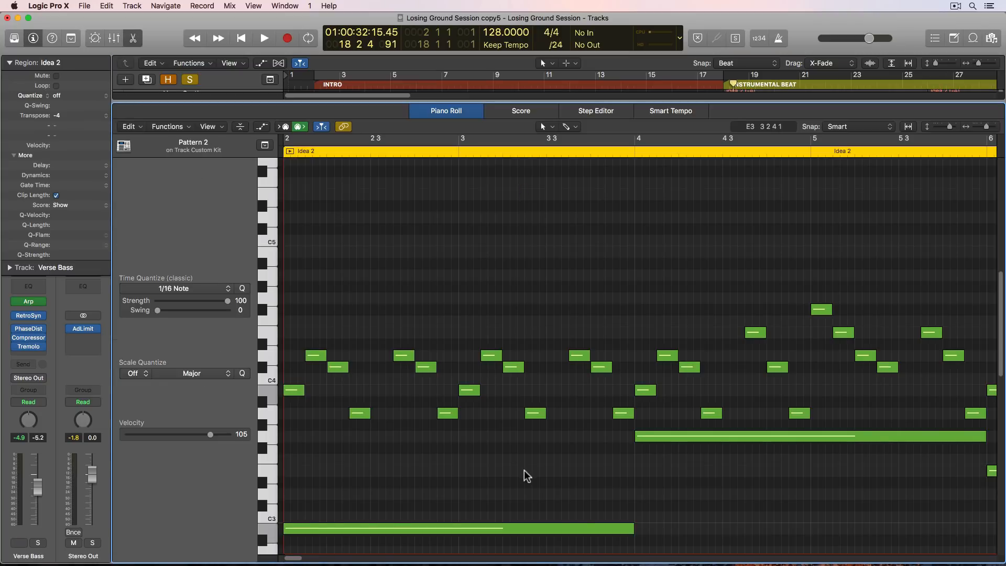
pyautogui.scroll(-4, 526, 472)
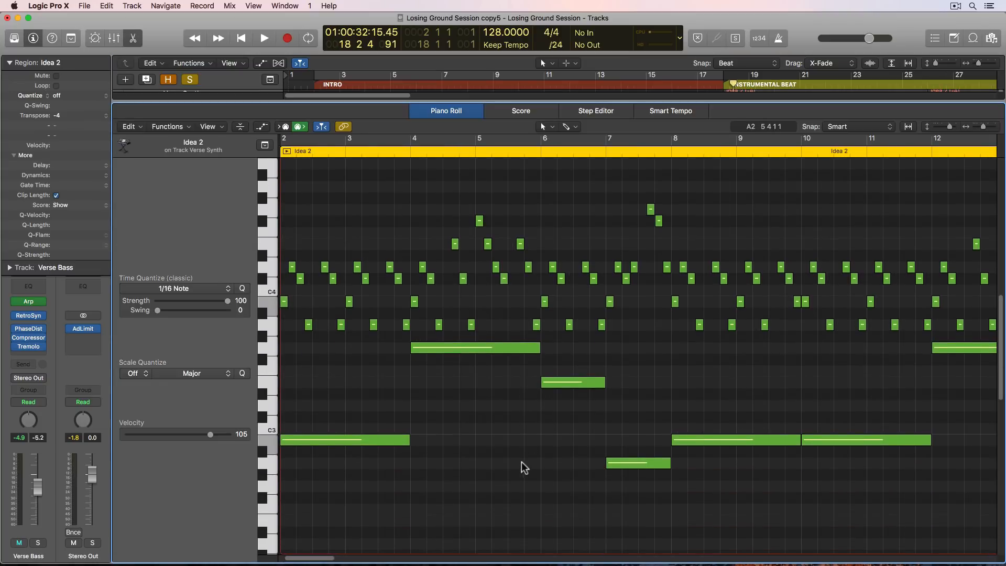
pyautogui.click(393, 440)
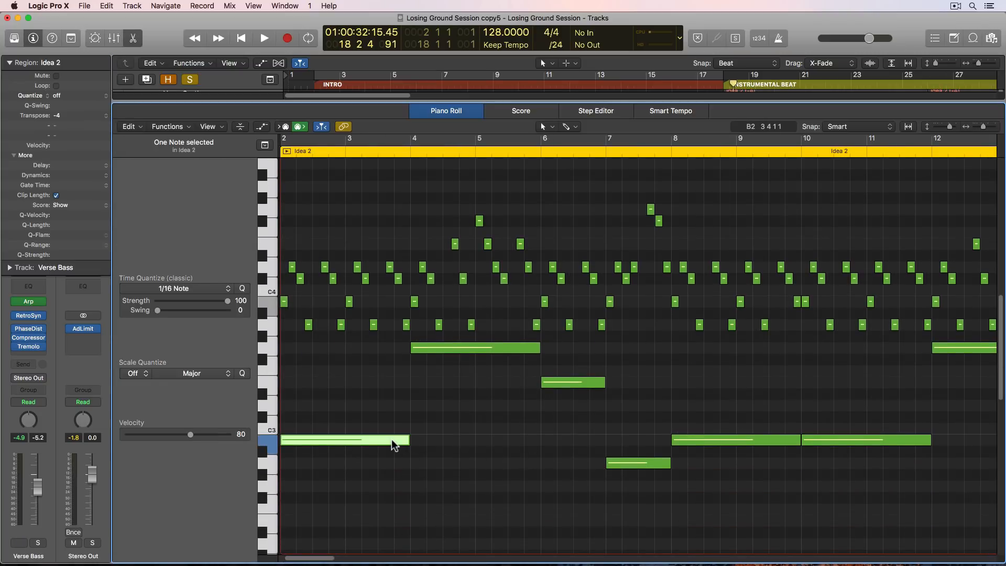
pyautogui.click(454, 349)
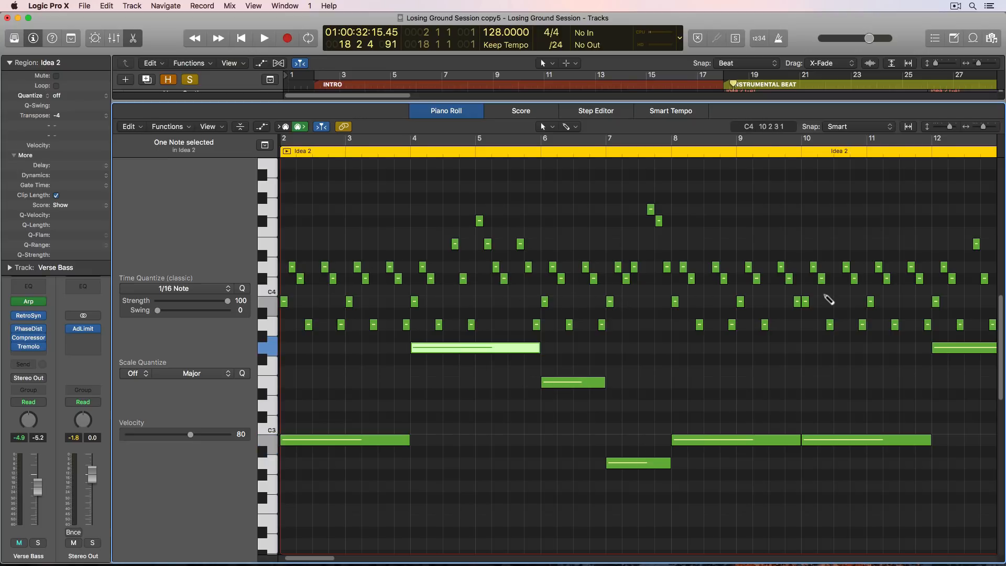
pyautogui.press('super+Left')
pyautogui.press('super+Left')
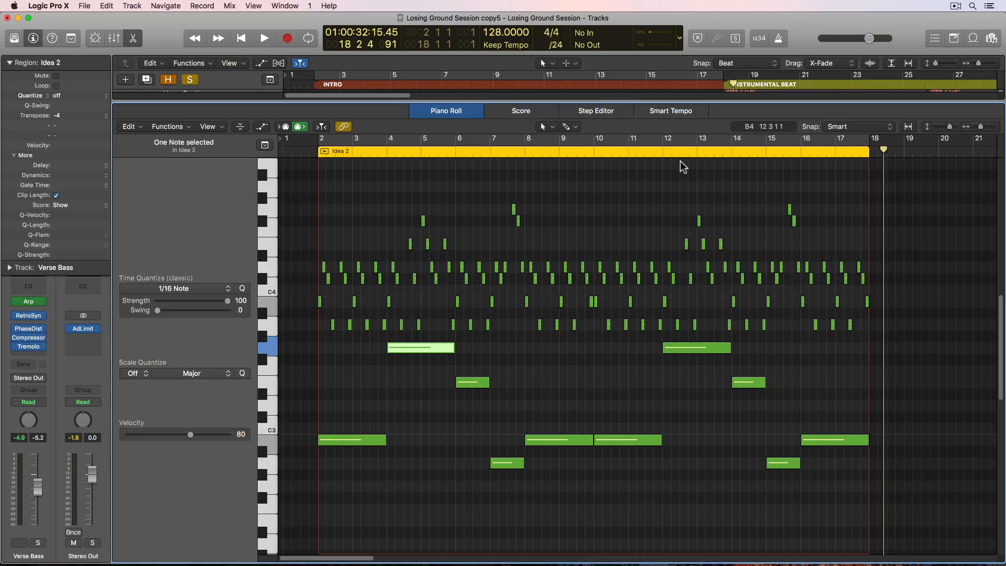
pyautogui.press('e')
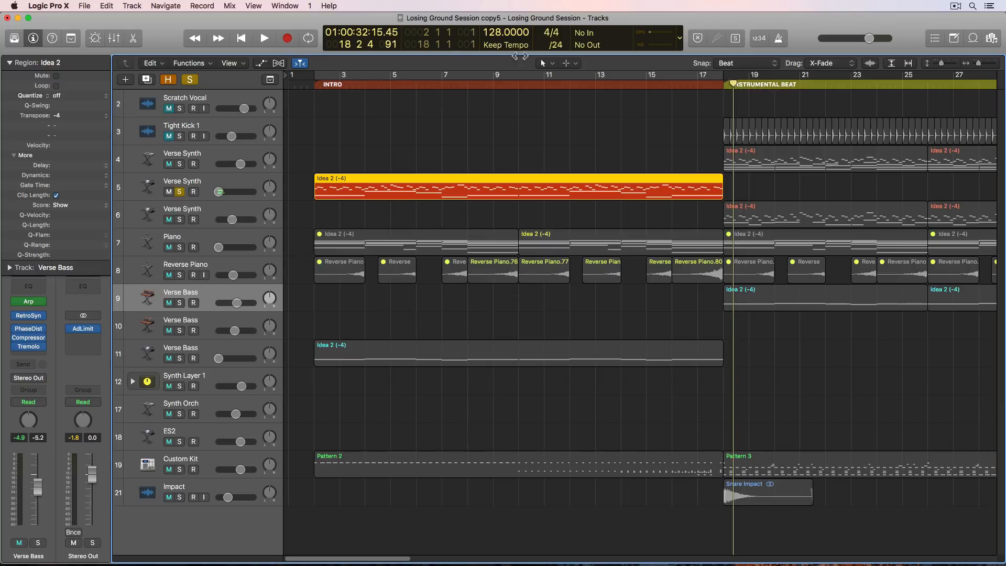
# - Place the playhead at the start of the intro and open the Sculpture instrument of the Verse Synth on track 5
pyautogui.click(315, 85)
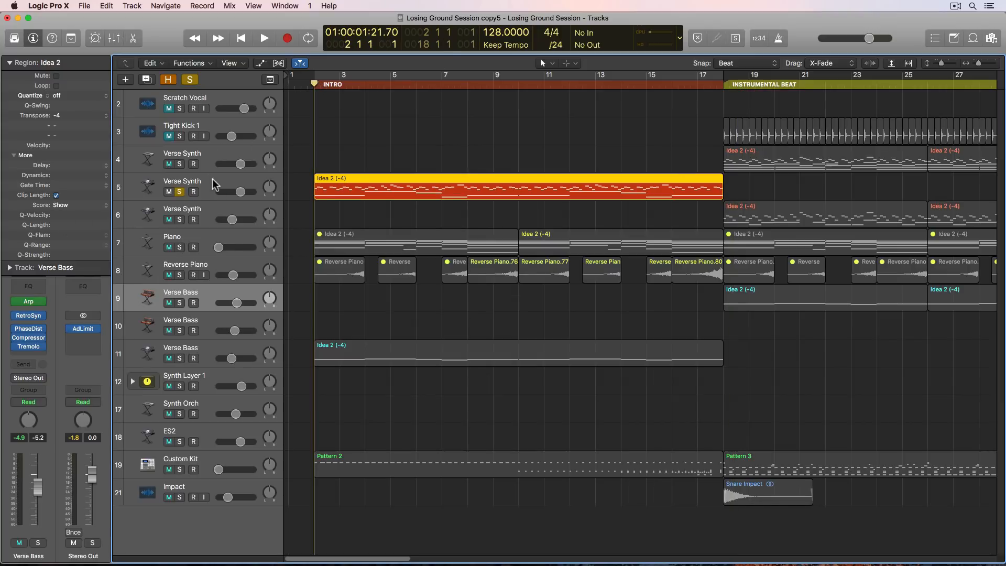
pyautogui.click(213, 178)
pyautogui.click(29, 306)
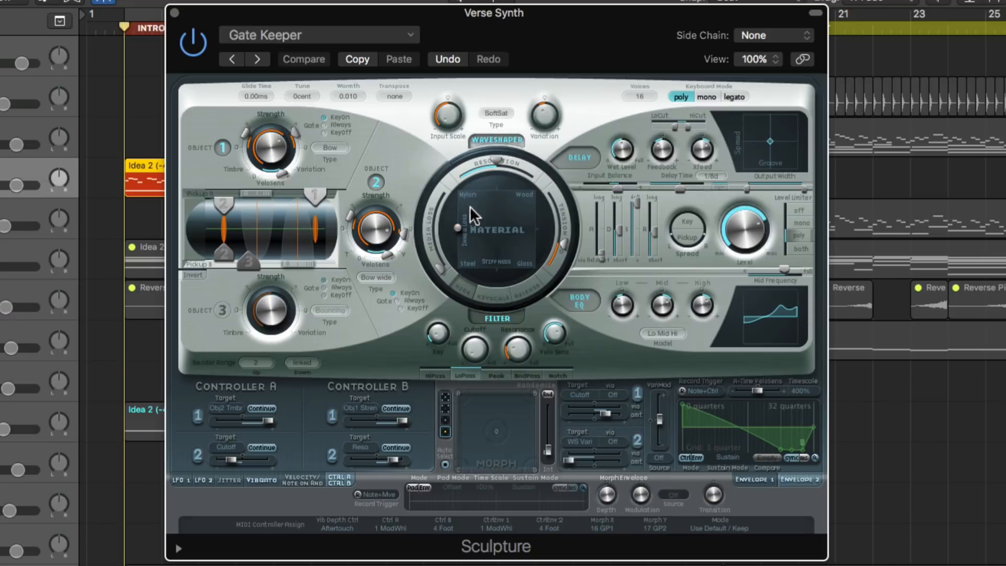
# - Audition the soloed Verse Synth while shifting Sculpture's Material point slightly toward Nylon, close the plug-in, and unsolo the track
pyautogui.press('space')
pyautogui.moveTo(457, 225)
pyautogui.mouseDown()
pyautogui.moveTo(481, 230)
pyautogui.moveTo(488, 259)
pyautogui.moveTo(458, 277)
pyautogui.moveTo(470, 250)
pyautogui.moveTo(467, 219)
pyautogui.moveTo(455, 219)
pyautogui.mouseUp()
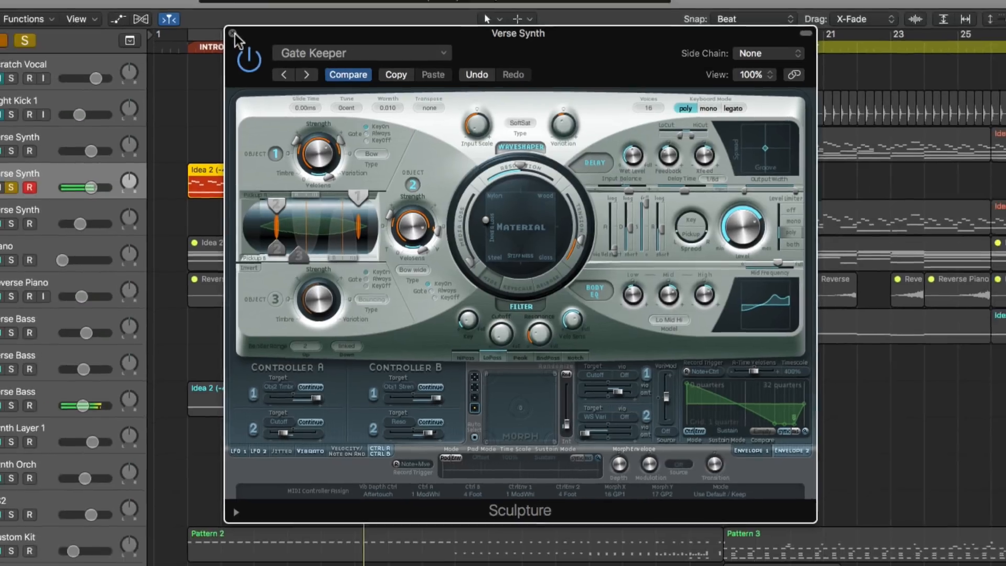
pyautogui.click(175, 12)
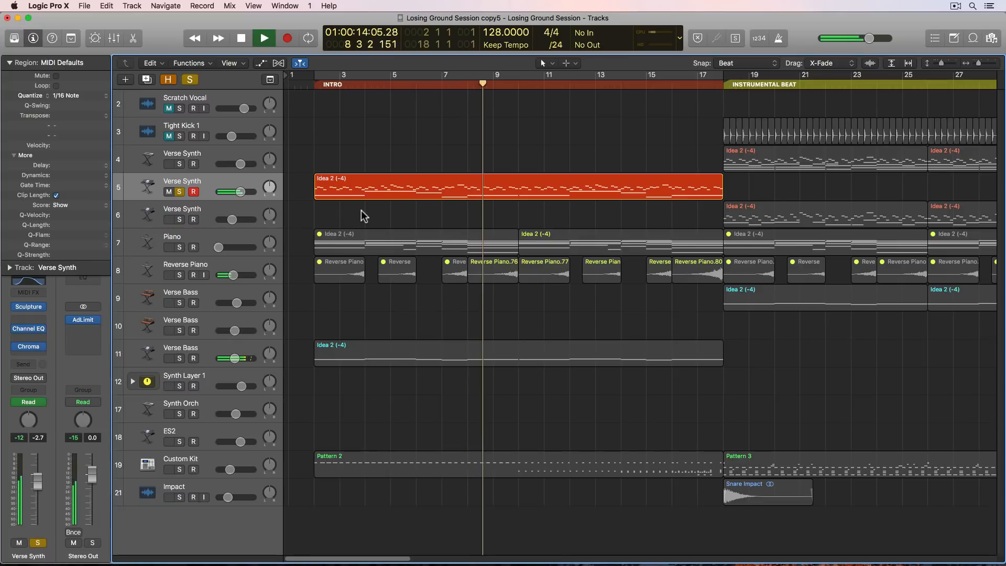
pyautogui.press('space')
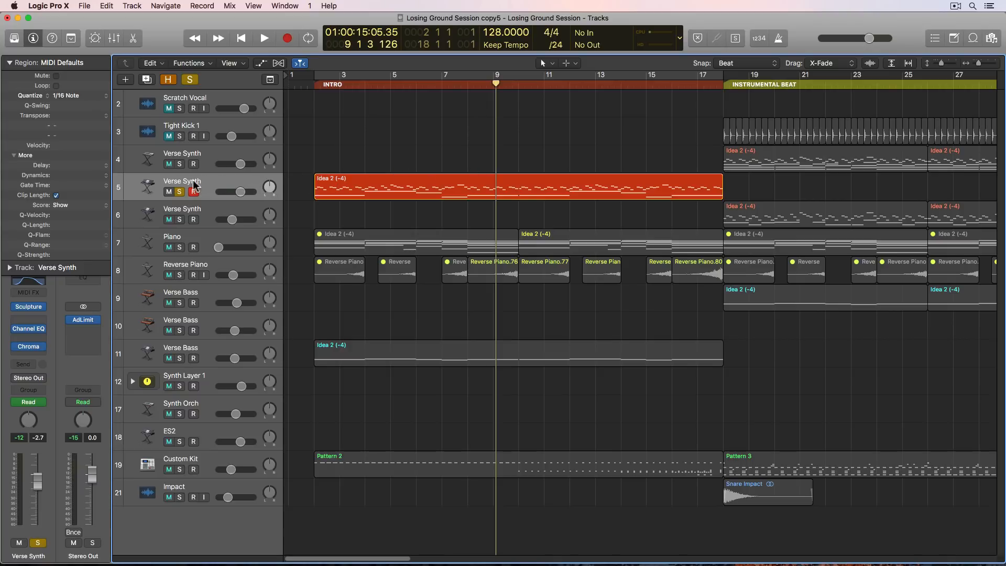
pyautogui.press('s')
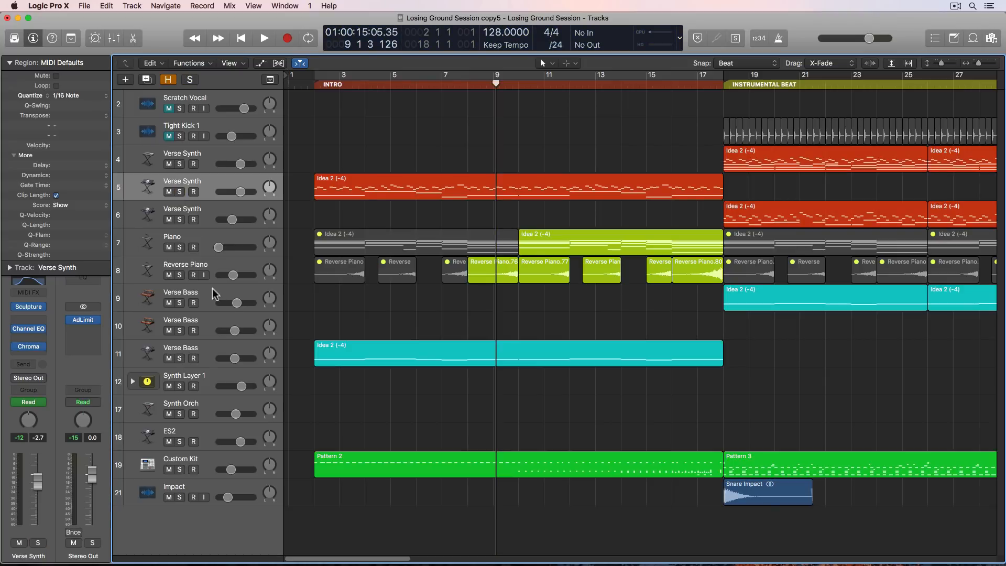
# - Compare the regions of the three Verse Bass tracks, 9, 10 and 11, across the intro, instrumental beat and verse
pyautogui.click(222, 343)
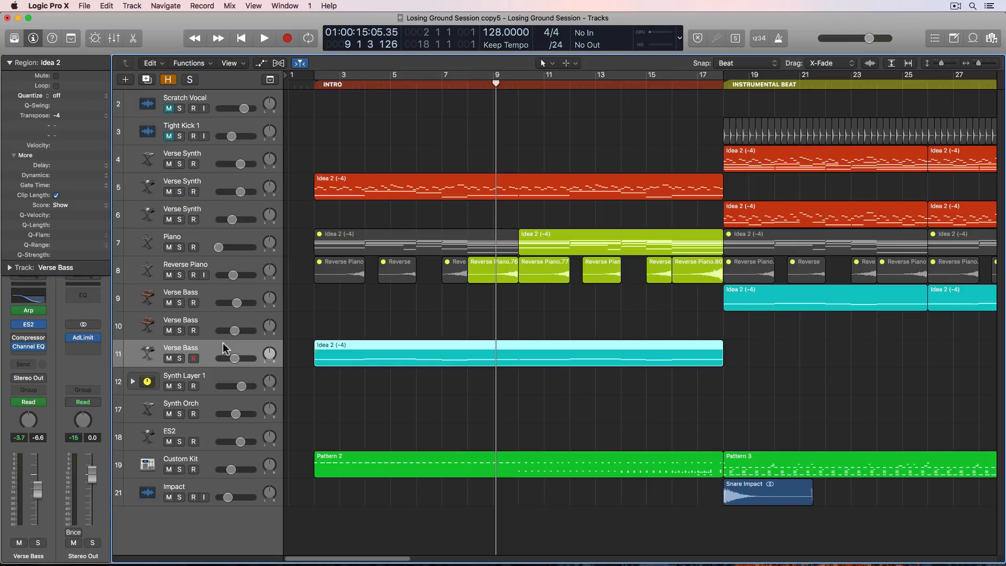
pyautogui.click(211, 291)
pyautogui.press('super+Left')
pyautogui.press('super+Left')
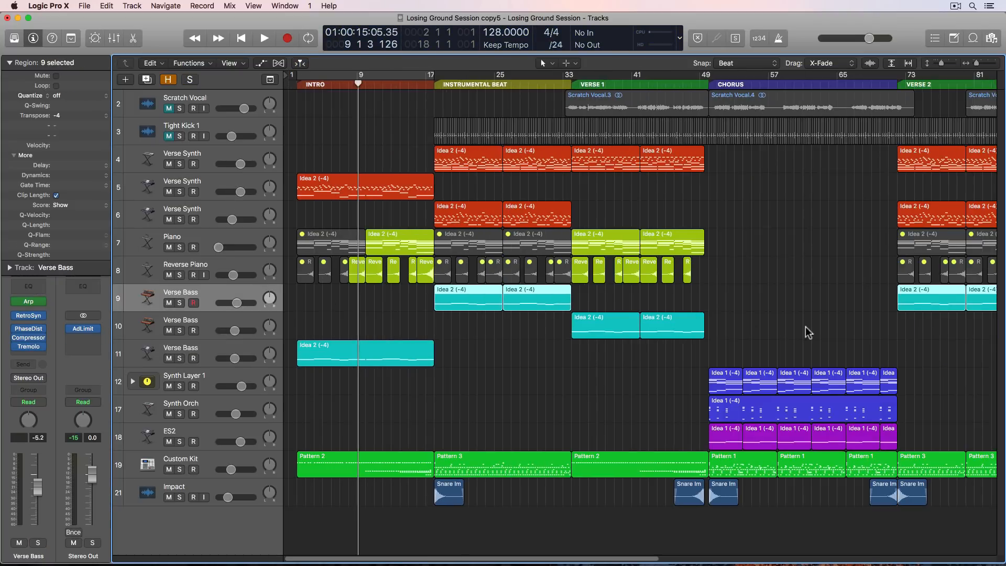
pyautogui.moveTo(748, 321); pyautogui.dragTo(611, 327)
pyautogui.click(201, 321)
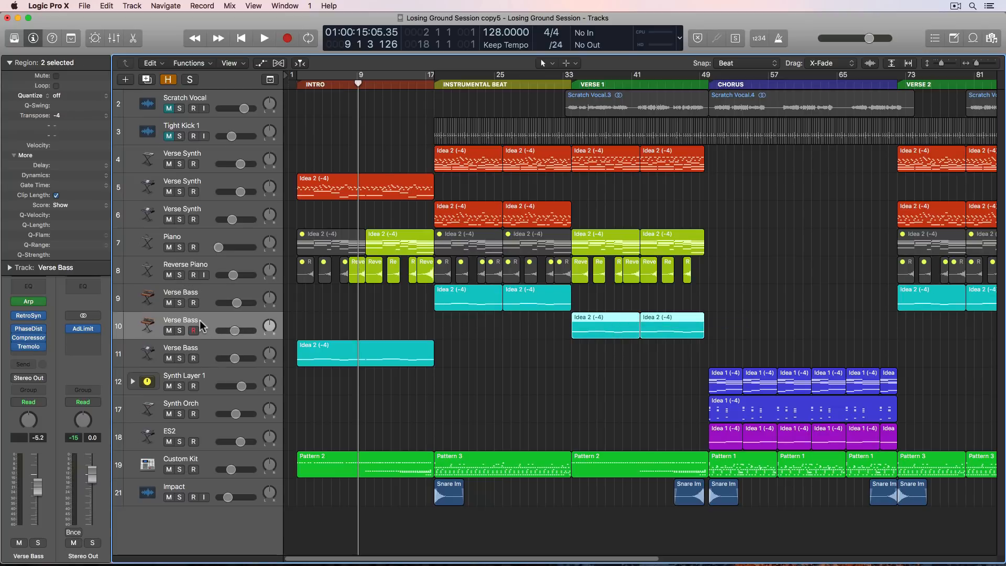
pyautogui.click(214, 351)
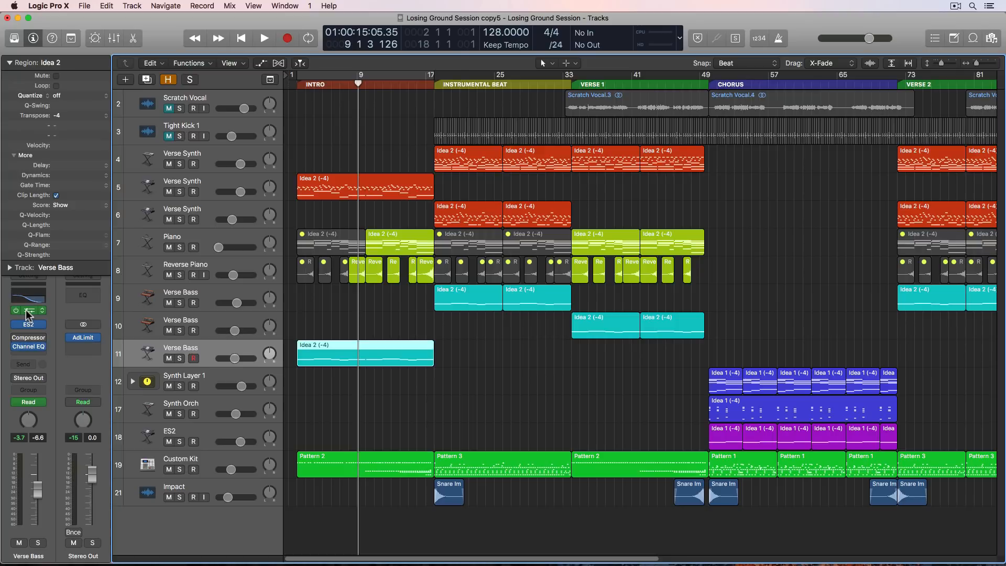
# - Review the Options and Pattern settings in the Arpeggiator of the Verse Bass on track 11, and close the plug-in
pyautogui.click(26, 310)
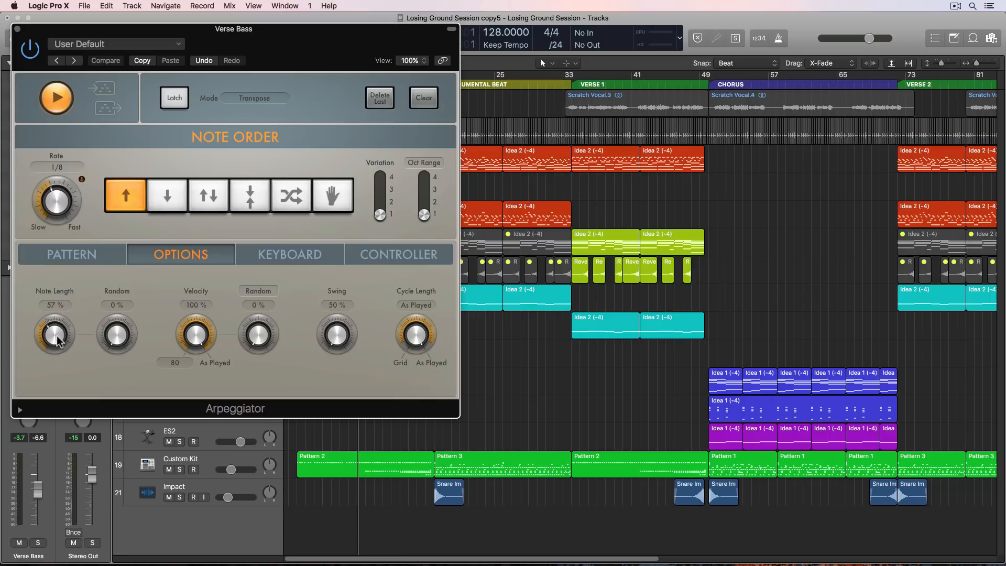
pyautogui.click(107, 257)
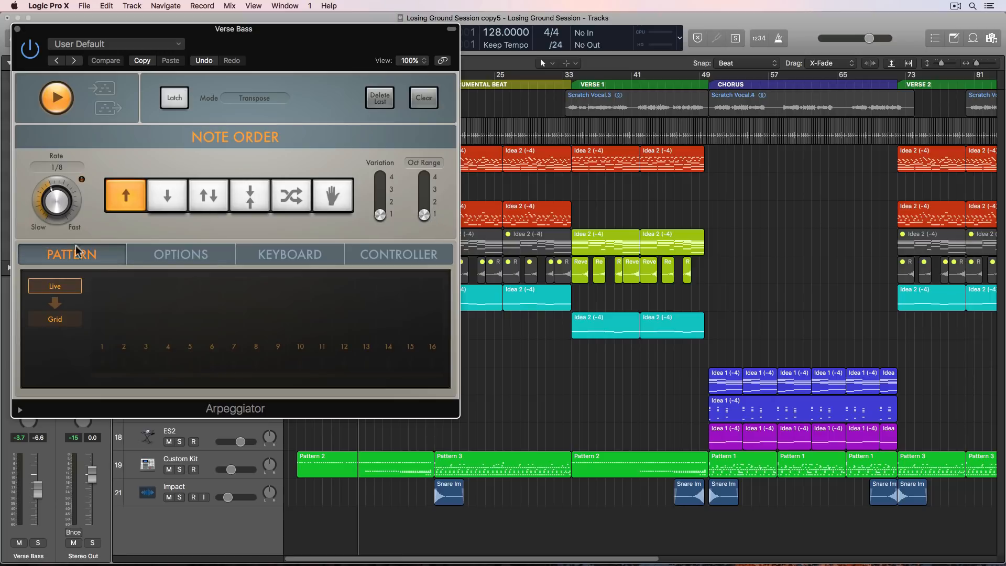
pyautogui.click(17, 29)
pyautogui.click(311, 331)
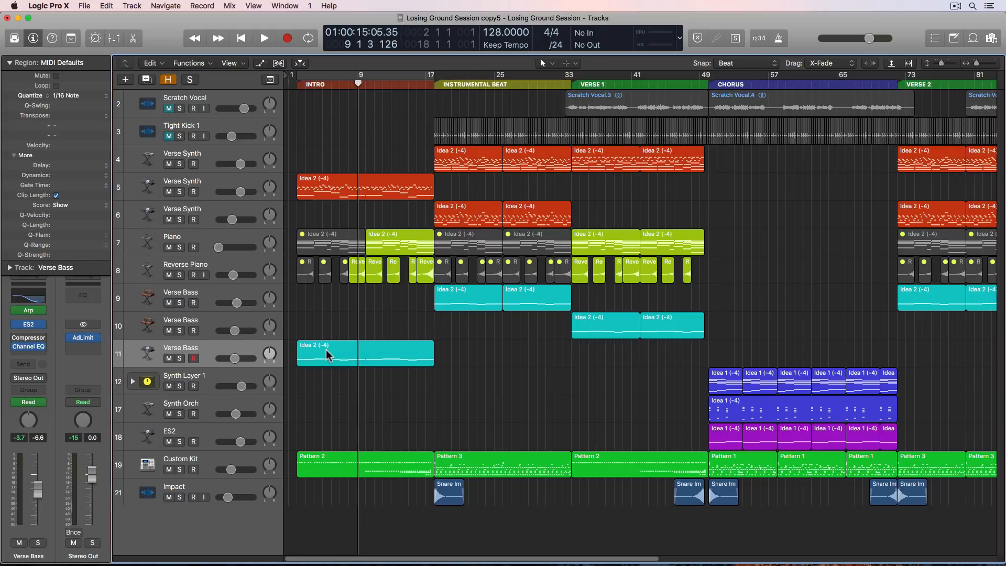
# - Set the cycle range to the intro's Verse Bass region on track 11 and play it soloed
pyautogui.click(326, 350)
pyautogui.press('super+u')
pyautogui.hotkey('ctrl', 's')
pyautogui.press('space')
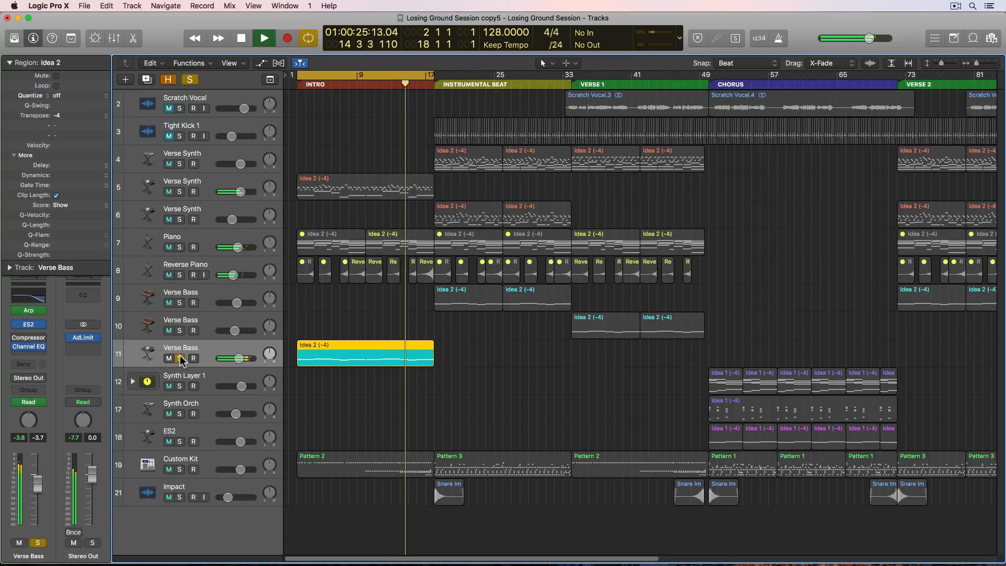
# - Glance at the Verse Bass on track 10, and return to track 11 to turn off its solo and record enable
pyautogui.click(189, 325)
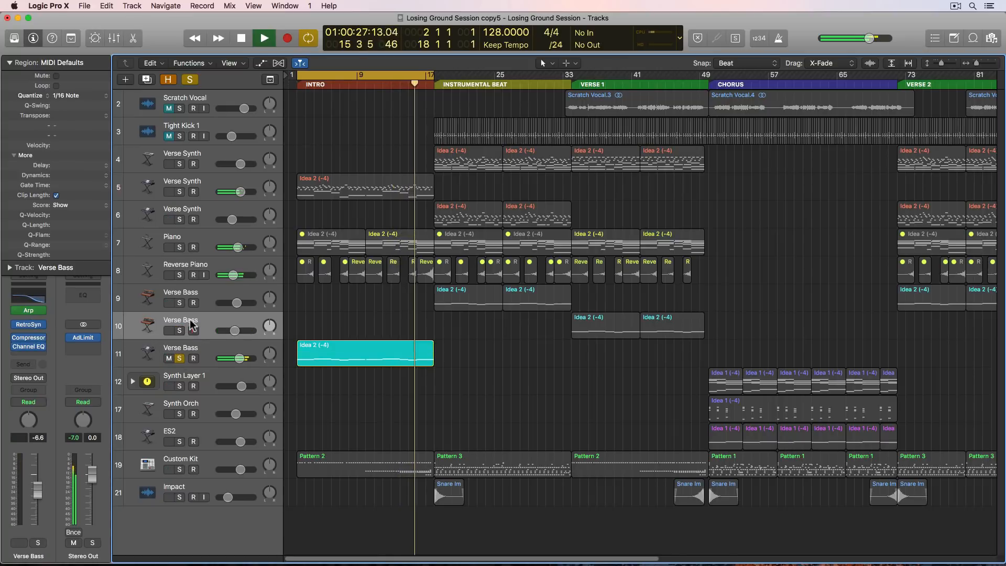
pyautogui.click(196, 342)
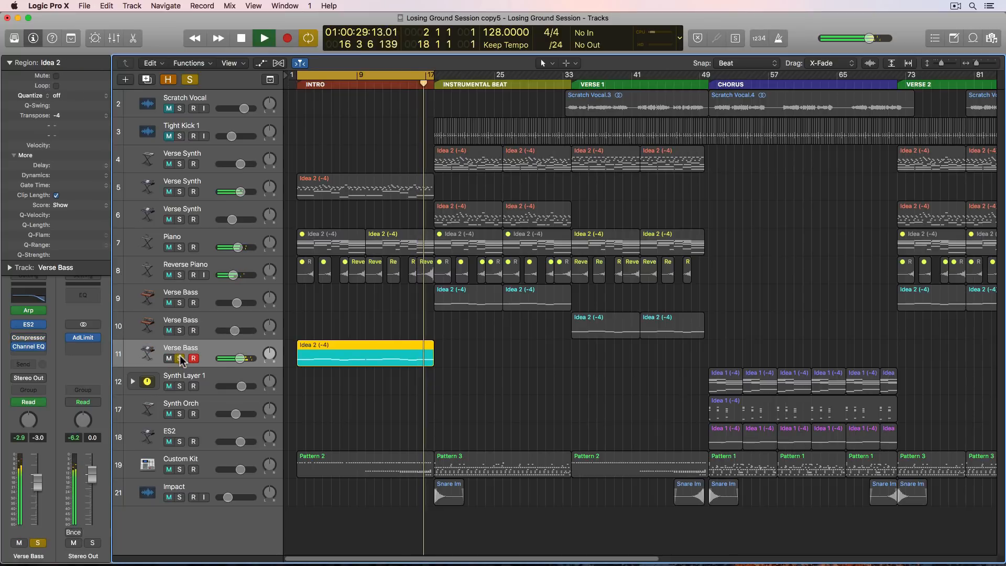
pyautogui.click(181, 358)
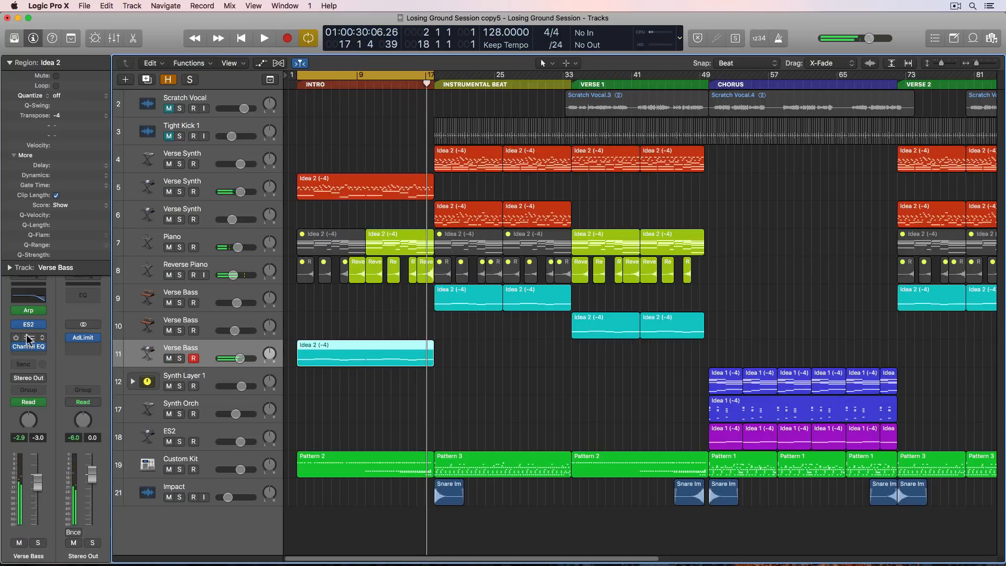
pyautogui.click(193, 358)
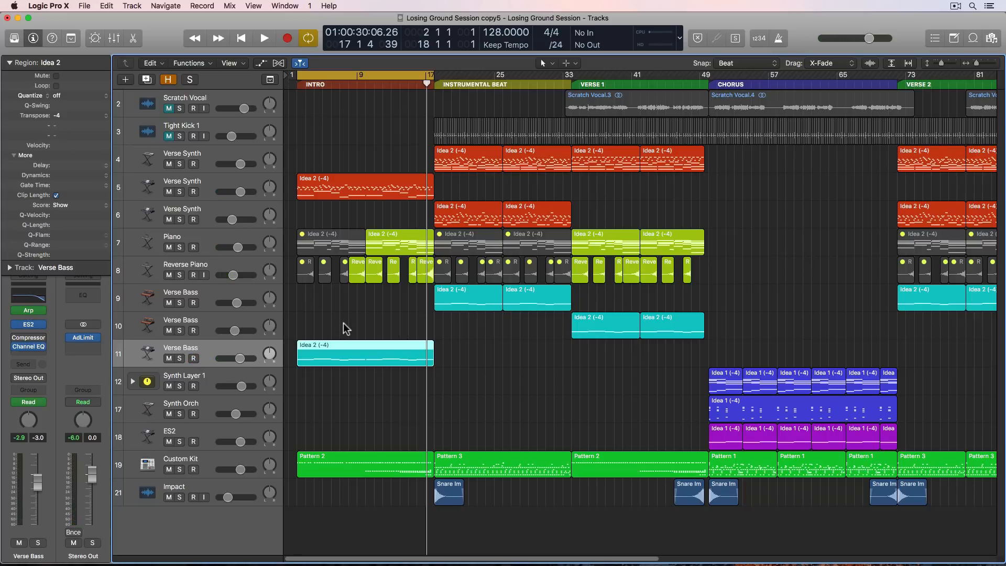
# - Show the track automation and examine the volume curves on the intro's synth, piano and bass regions
pyautogui.press('super+Right')
pyautogui.press('super+Right')
pyautogui.press('super+Right')
pyautogui.press('Return')
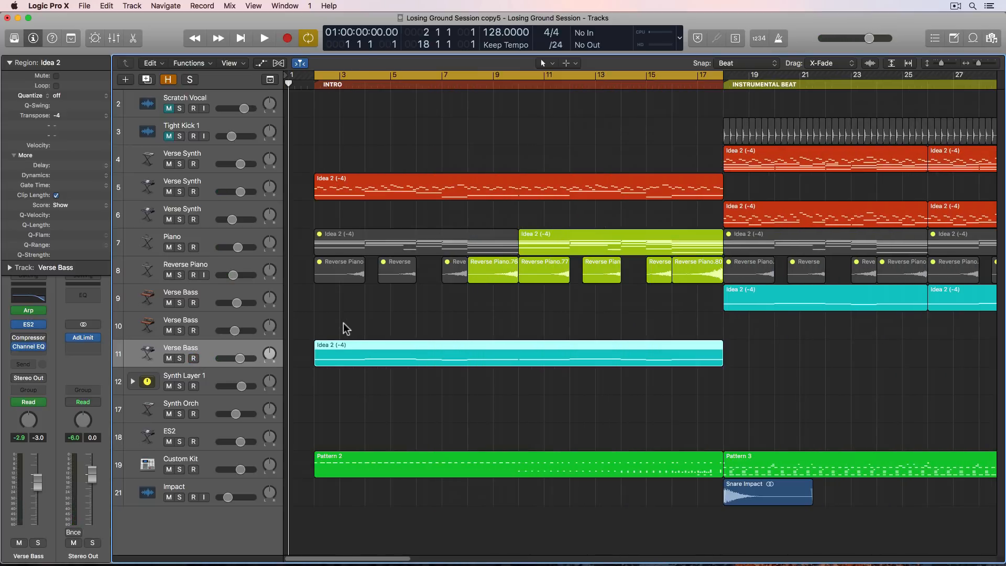
pyautogui.press('a')
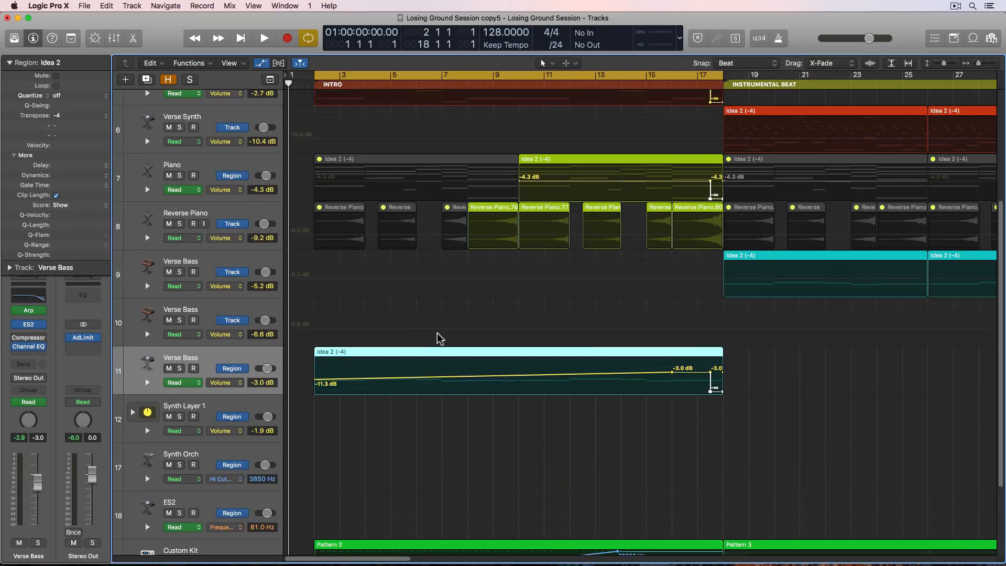
pyautogui.scroll(5, 439, 338)
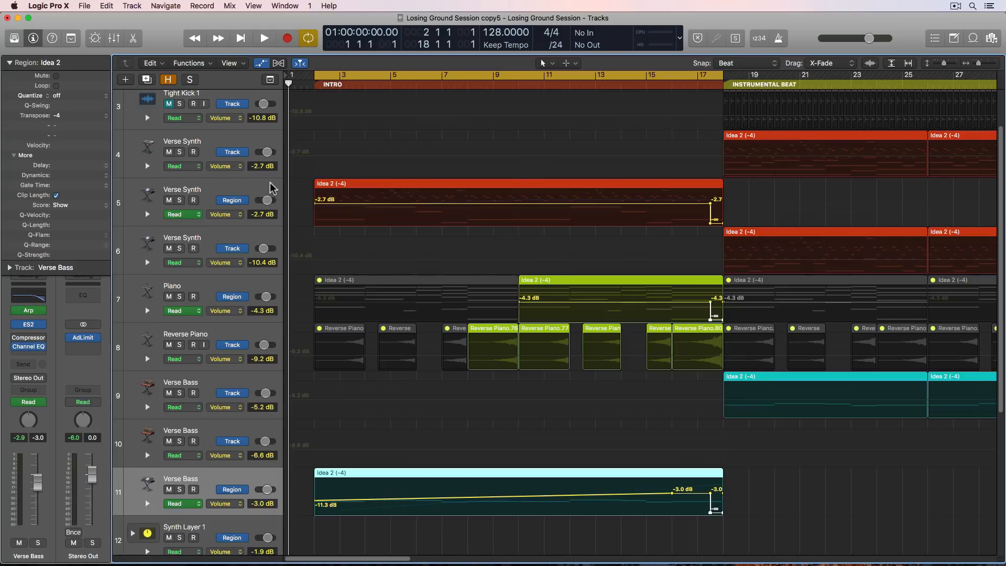
# - Turn off cycling and play from bar 15 into the instrumental beat, following the volume drops at the end of the intro
pyautogui.press('c')
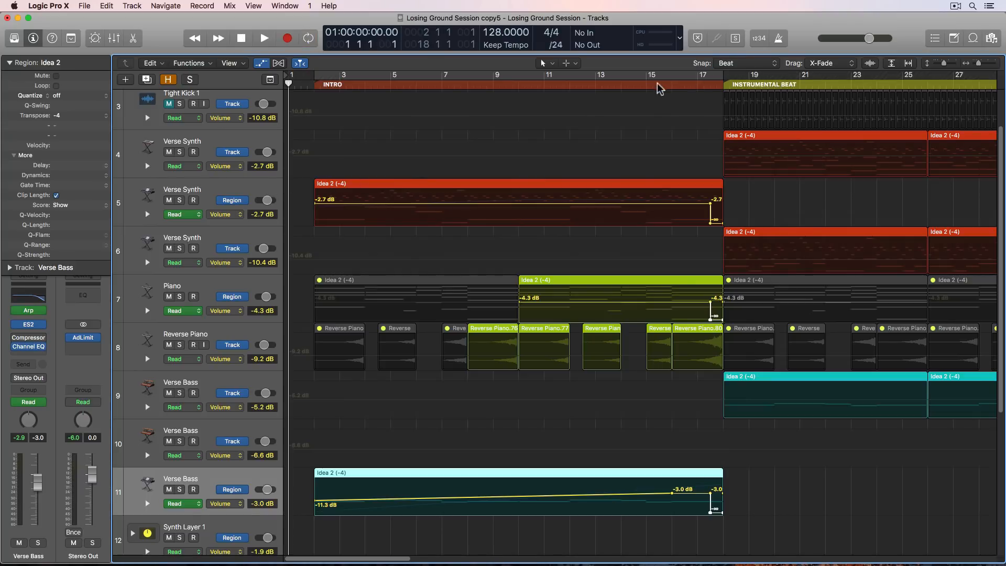
pyautogui.click(646, 84)
pyautogui.press('super+Right')
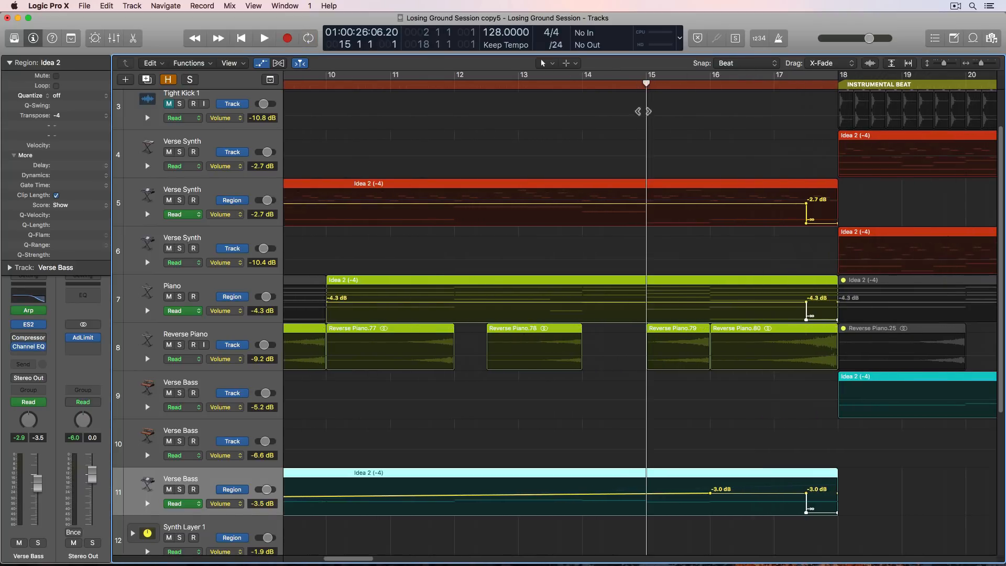
pyautogui.hscroll(6, 548, 186)
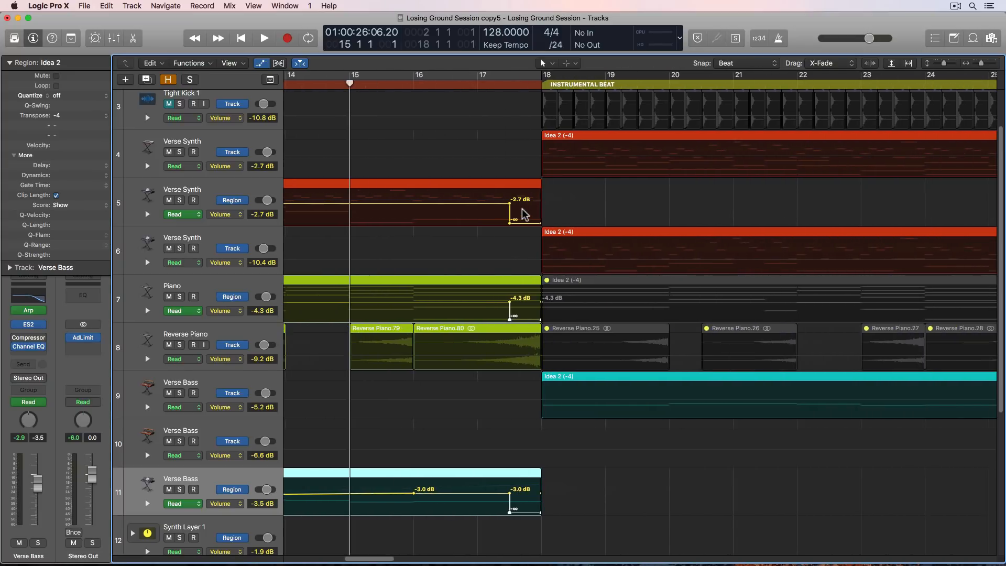
pyautogui.scroll(-5, 519, 386)
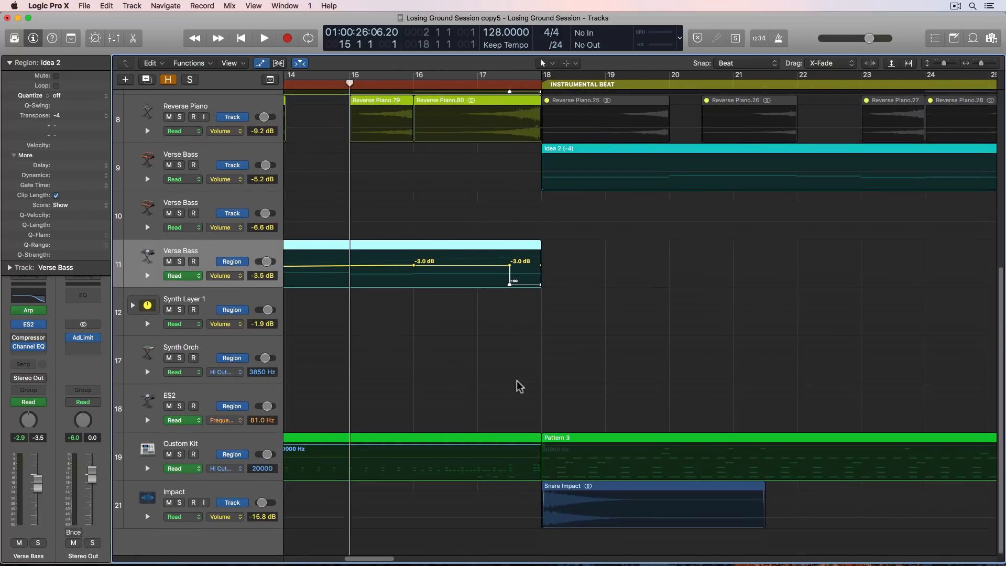
pyautogui.scroll(5, 528, 257)
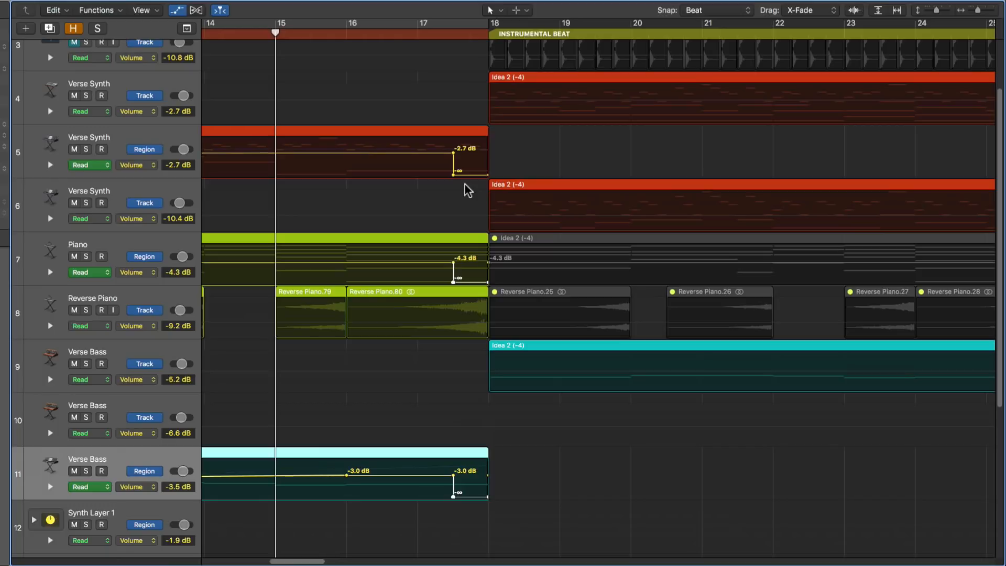
pyautogui.press('space')
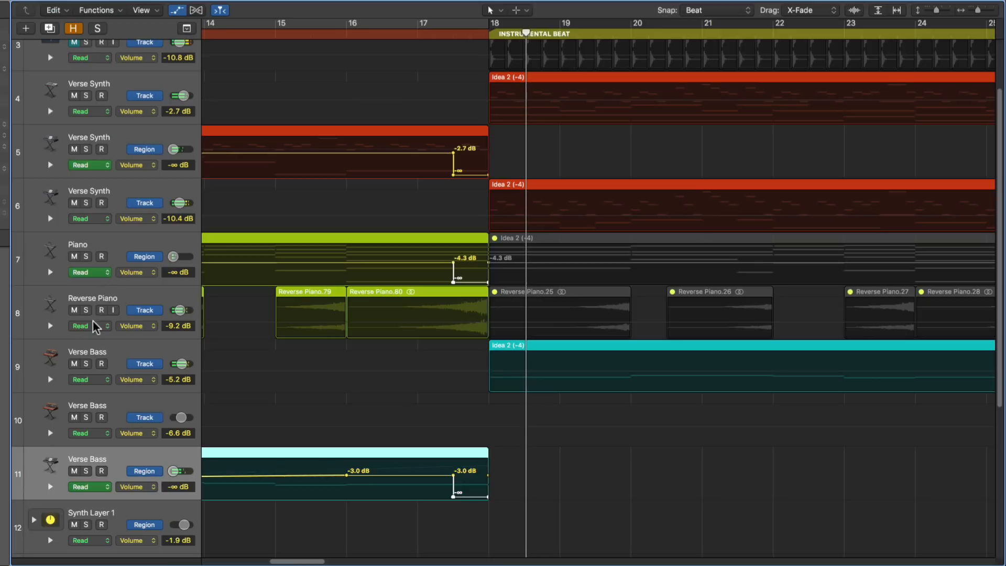
# - Listen to the transition from bar 17 with the Reverse Piano track muted, and unmute it
pyautogui.click(75, 310)
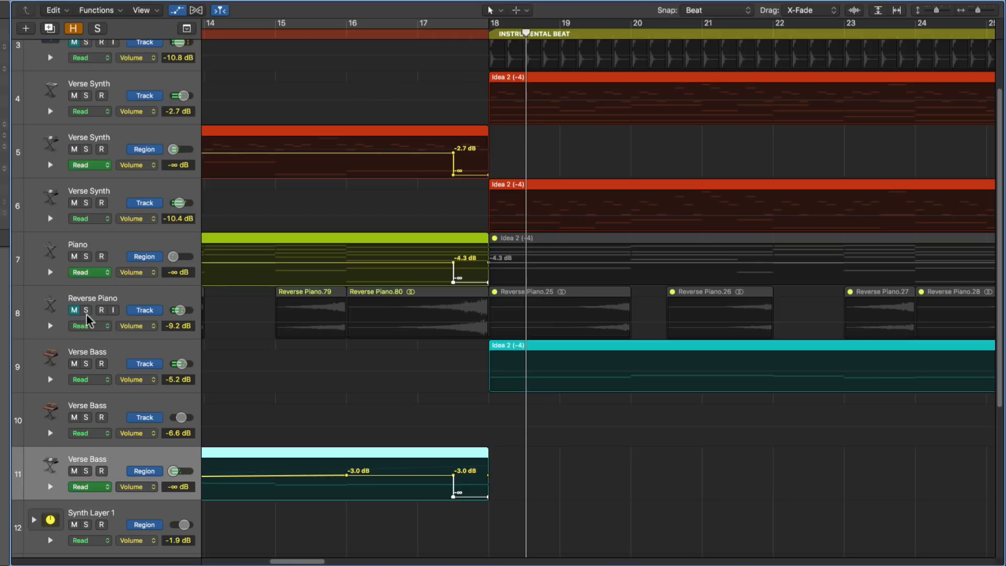
pyautogui.click(419, 31)
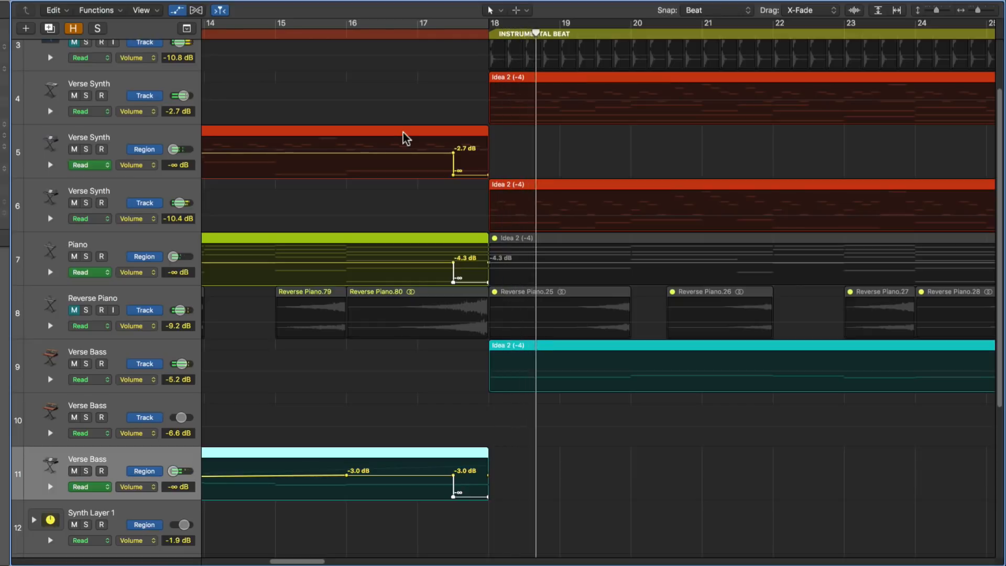
pyautogui.click(74, 309)
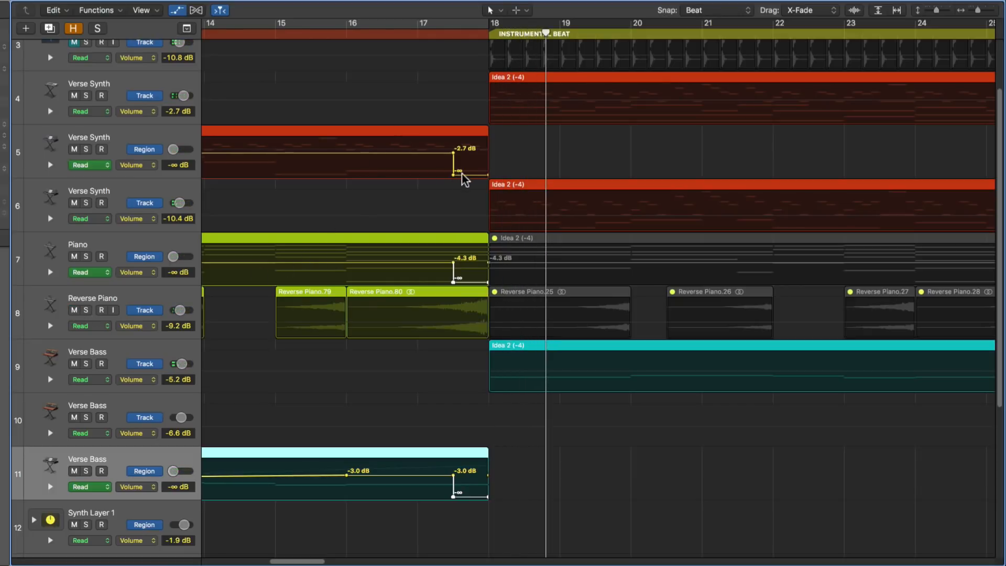
# - Rebuild the Verse Synth's volume drop on track 5 by marquee-selecting the last two beats before bar 18 and lowering them to −∞ dB
pyautogui.moveTo(461, 174); pyautogui.dragTo(464, 154)
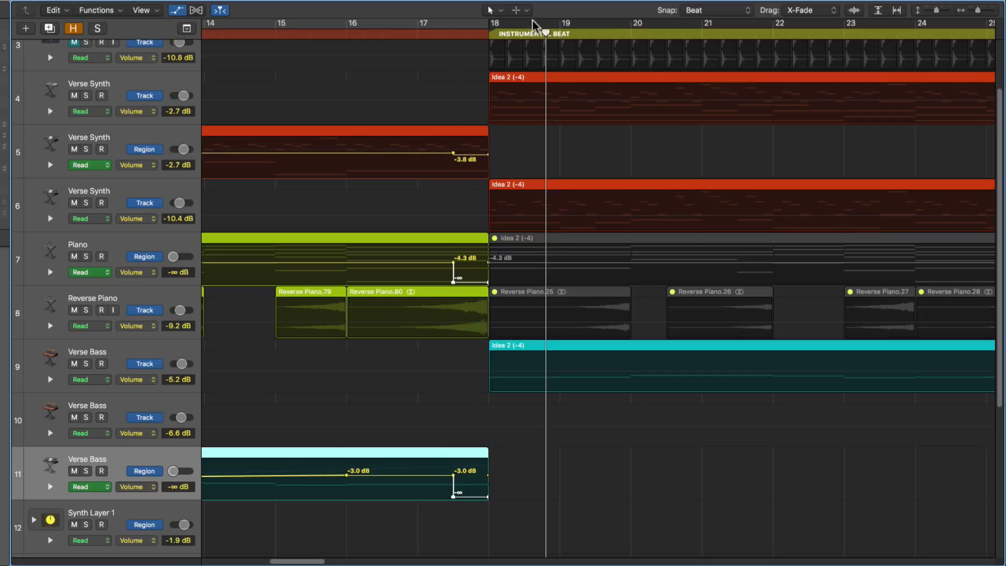
pyautogui.click(521, 10)
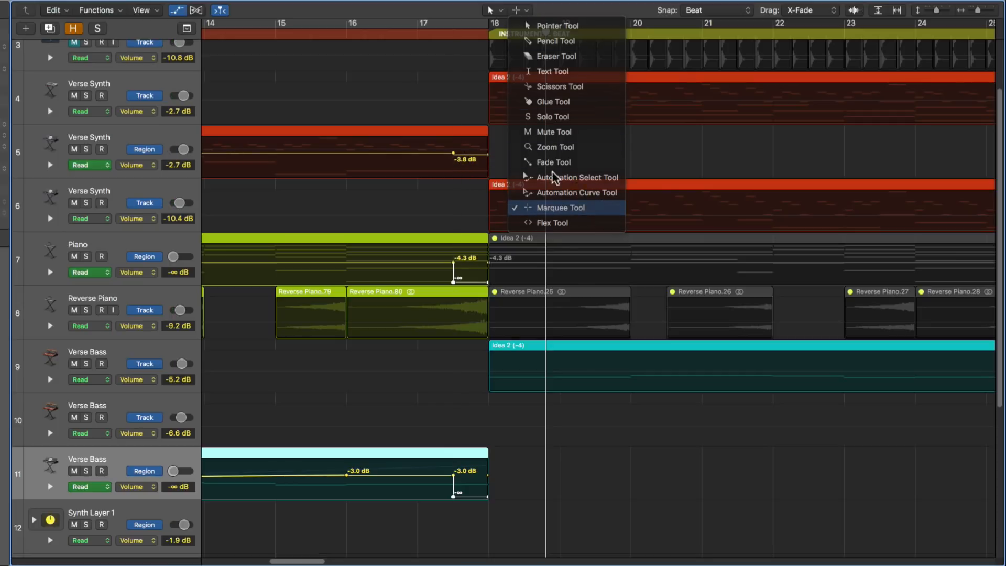
pyautogui.click(560, 208)
pyautogui.moveTo(453, 154); pyautogui.dragTo(482, 167)
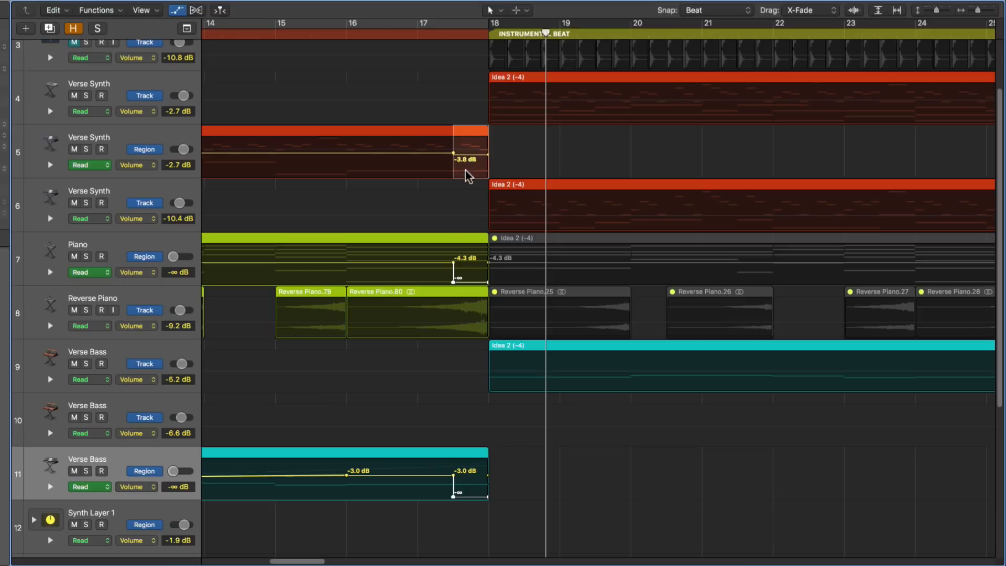
pyautogui.scroll(-5, 415, 288)
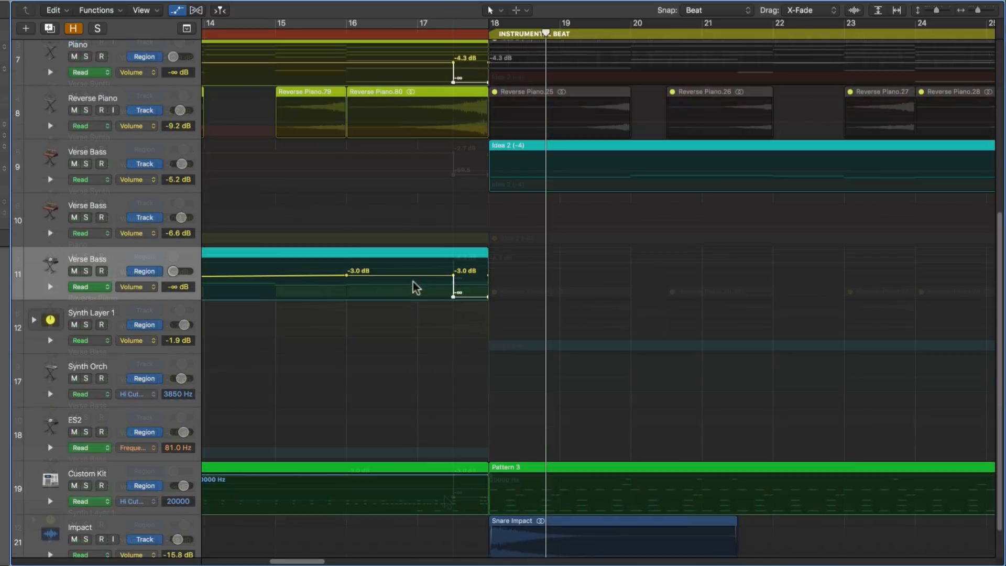
pyautogui.scroll(3, 414, 286)
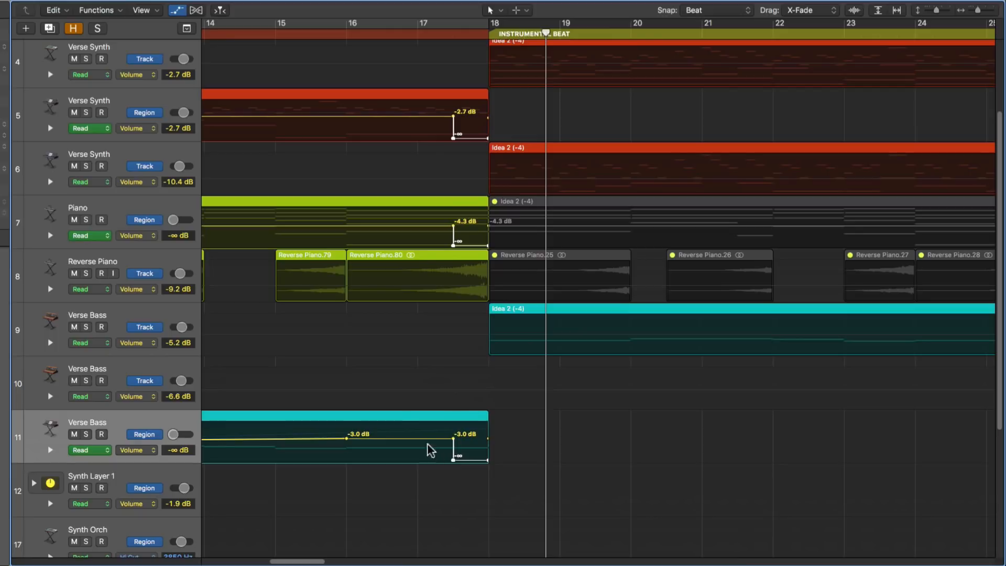
# - Hide the track automation and place the playhead at beat 3 of bar 17
pyautogui.scroll(-4, 409, 419)
pyautogui.press('a')
pyautogui.press('super+Up')
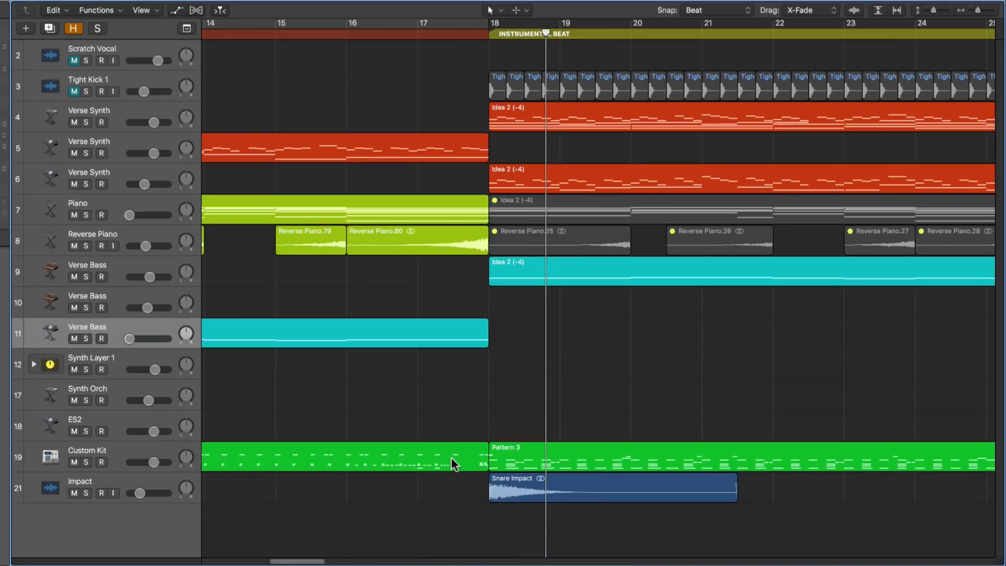
pyautogui.click(454, 34)
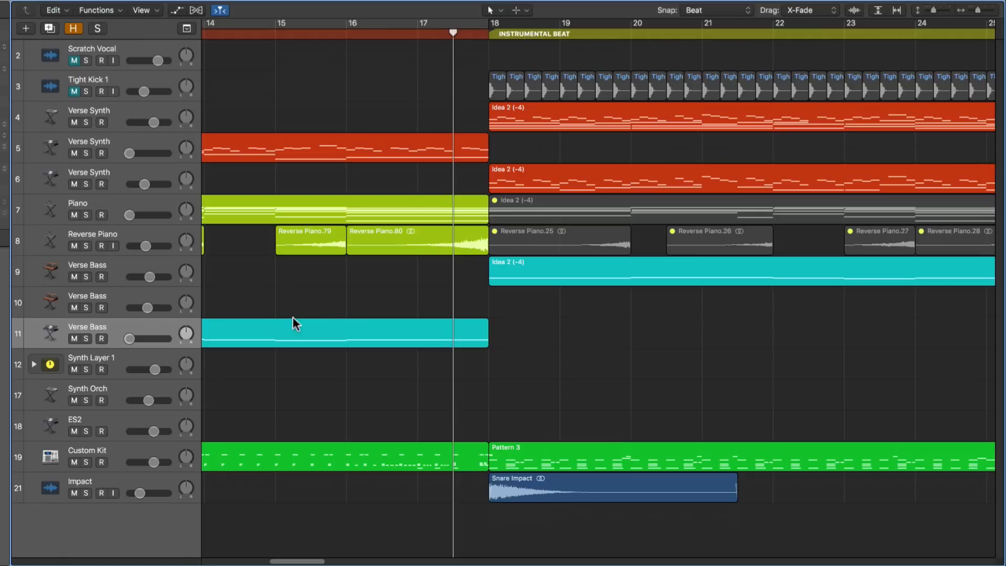
# - Show the track automation and expand all automation lanes of the intro's Verse Bass on track 11, at a larger track height
pyautogui.press('a')
pyautogui.press('super+Left')
pyautogui.press('super+Left')
pyautogui.press('super+Left')
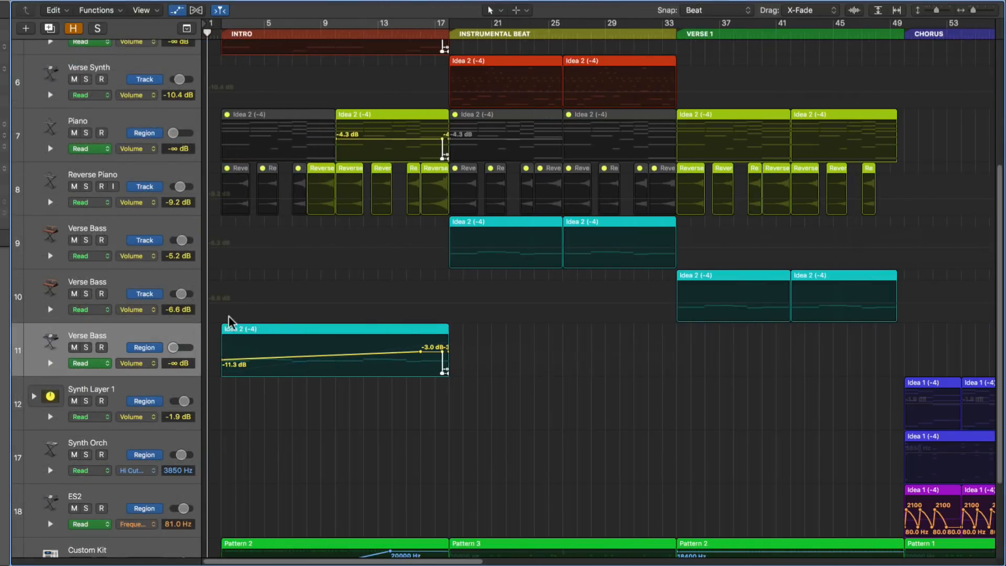
pyautogui.click(151, 333)
pyautogui.click(51, 364)
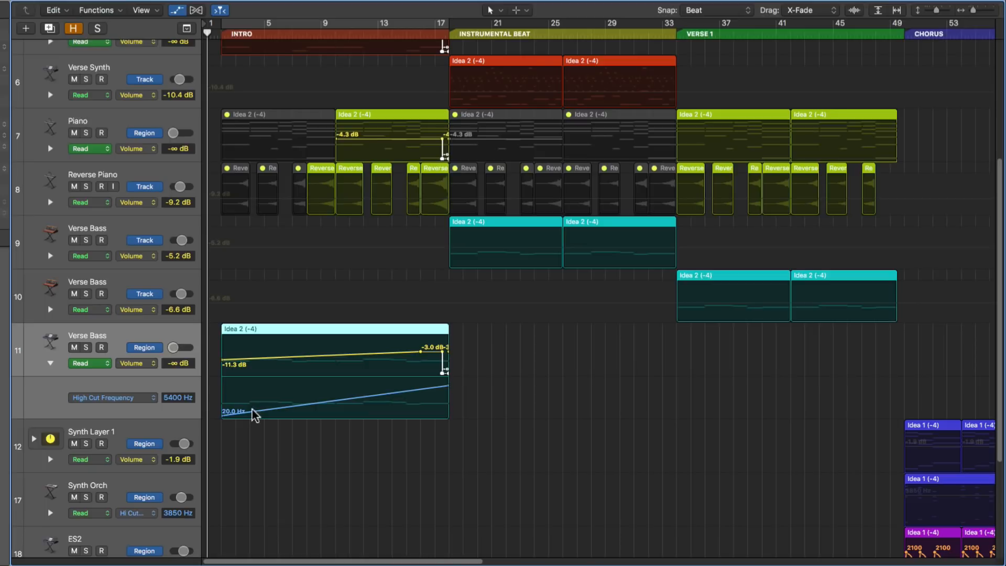
pyautogui.press('super+Down')
pyautogui.press('super+Down')
pyautogui.press('super+Down')
pyautogui.press('super+Down')
pyautogui.press('super+Down')
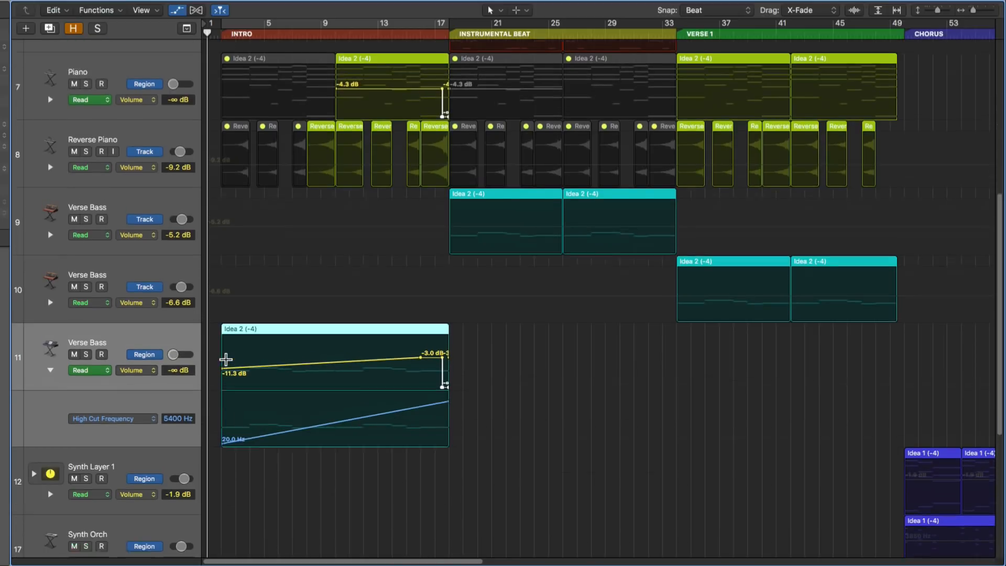
pyautogui.scroll(-5, 203, 317)
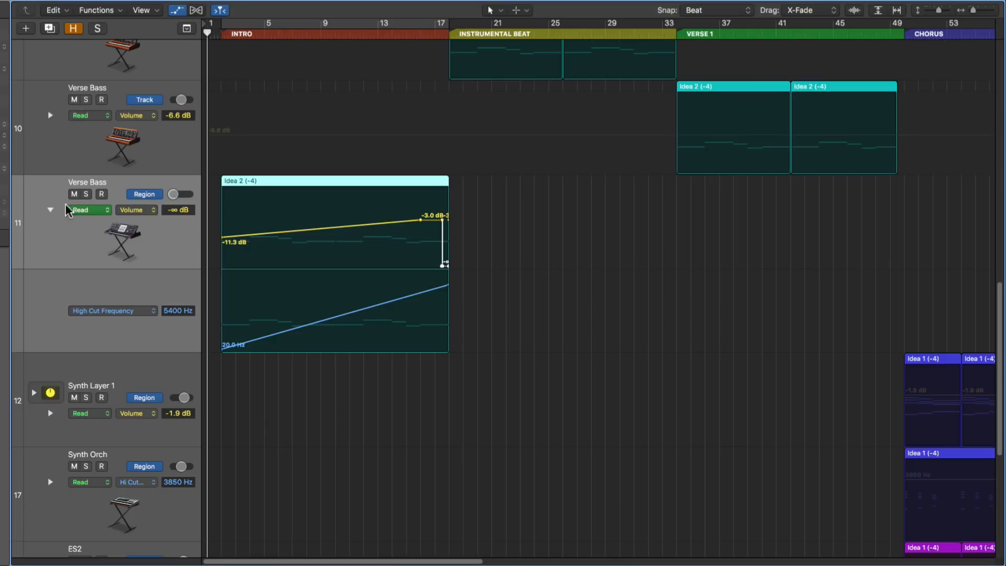
# - Collapse Verse Bass track 11 to a single lane showing Channel EQ High Cut Frequency, and open its Channel EQ beside the region
pyautogui.click(51, 211)
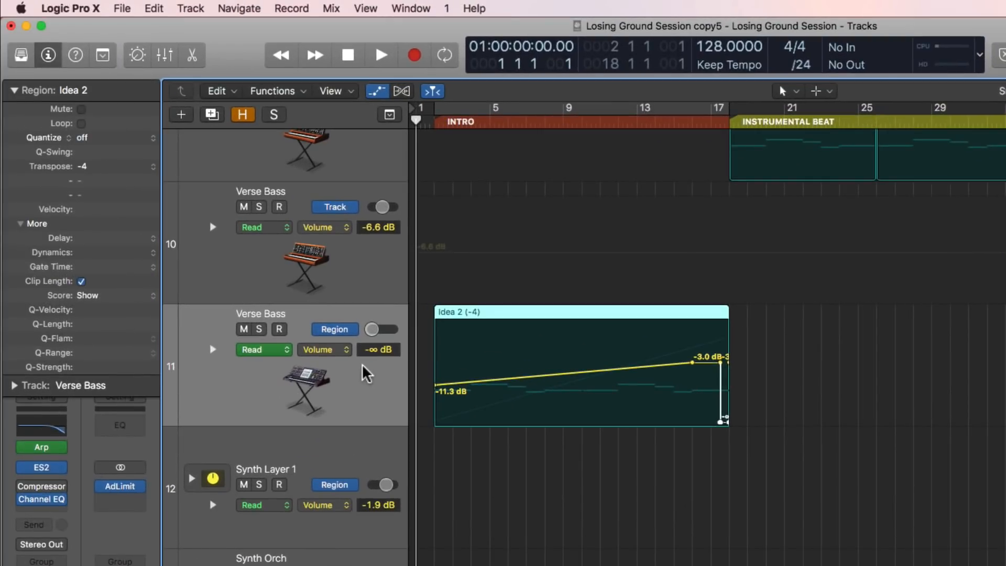
pyautogui.click(330, 350)
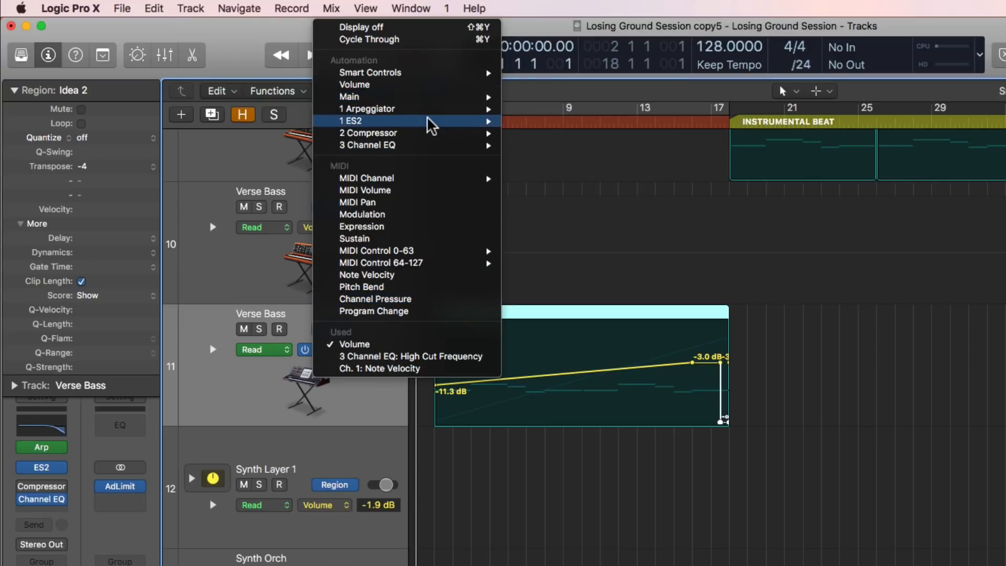
pyautogui.moveTo(430, 152)
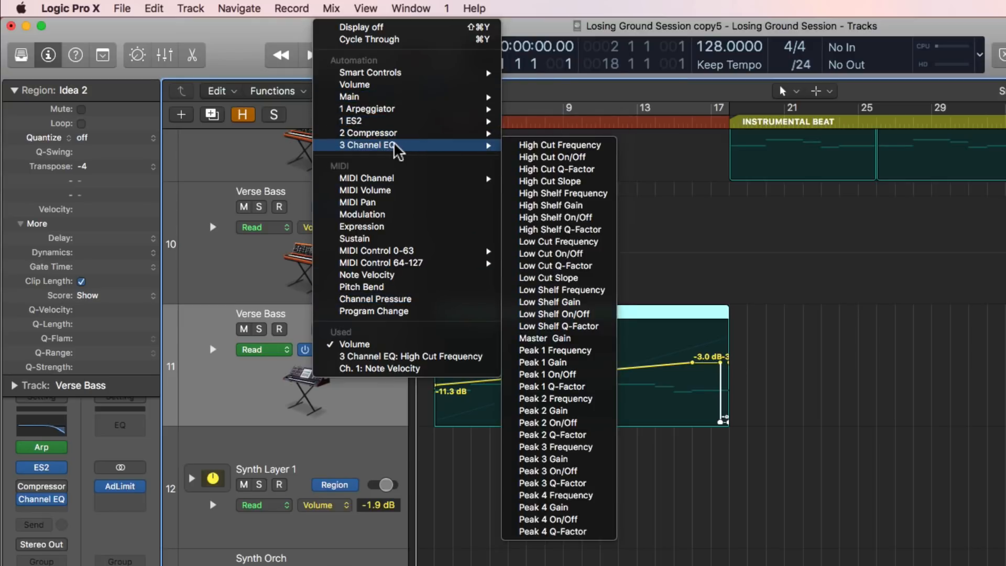
pyautogui.click(560, 144)
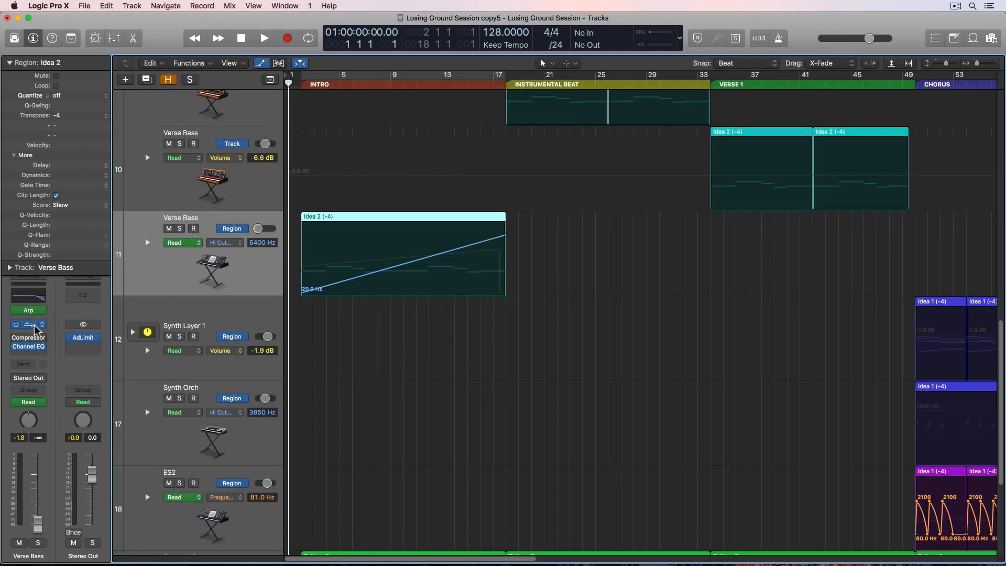
pyautogui.click(31, 348)
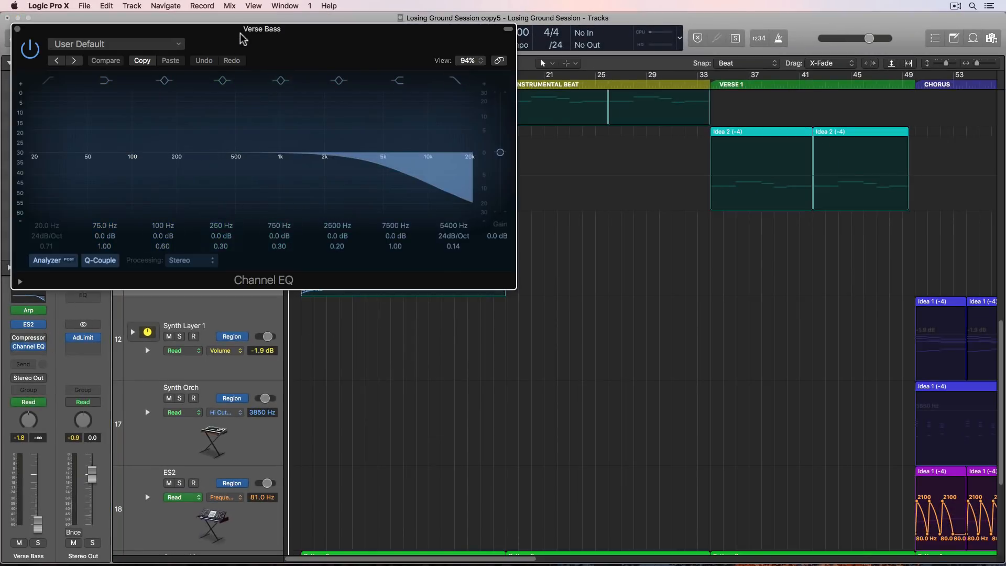
pyautogui.moveTo(240, 37); pyautogui.dragTo(754, 182)
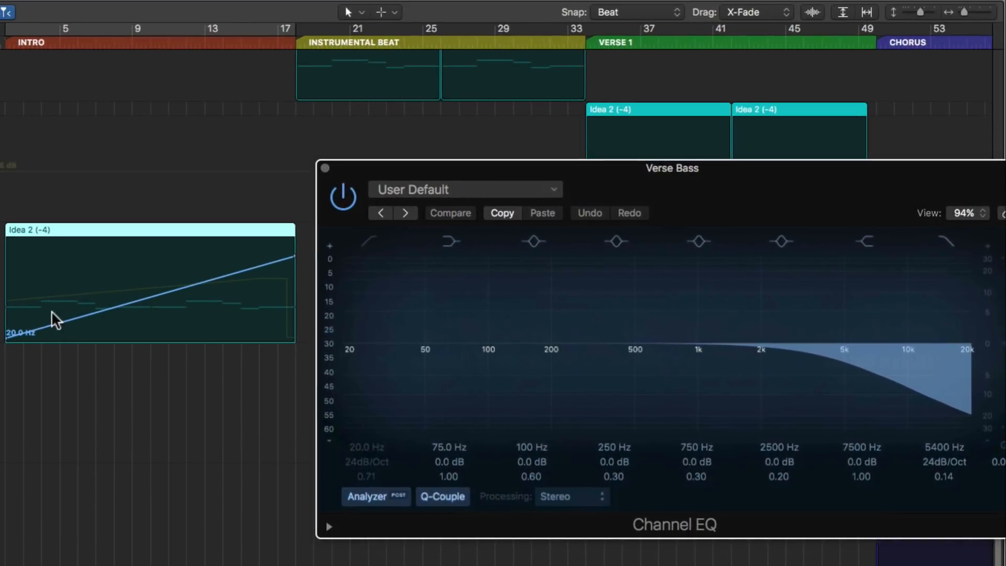
# - Raise the Verse Bass's high-cut automation line to start at 890 Hz and listen to the intro with the Channel EQ open
pyautogui.moveTo(35, 327); pyautogui.dragTo(26, 286)
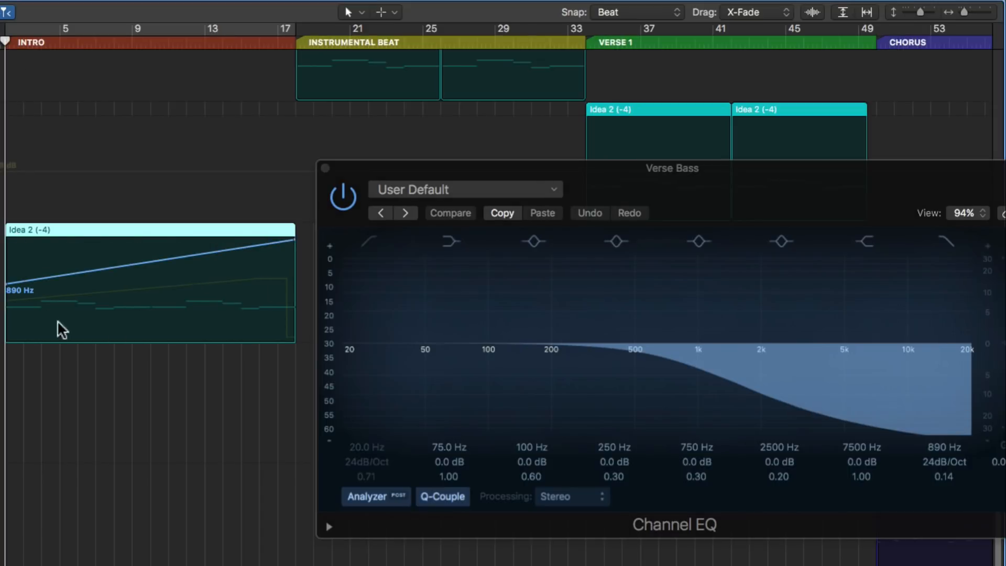
pyautogui.press('space')
pyautogui.moveTo(468, 168); pyautogui.dragTo(440, 143)
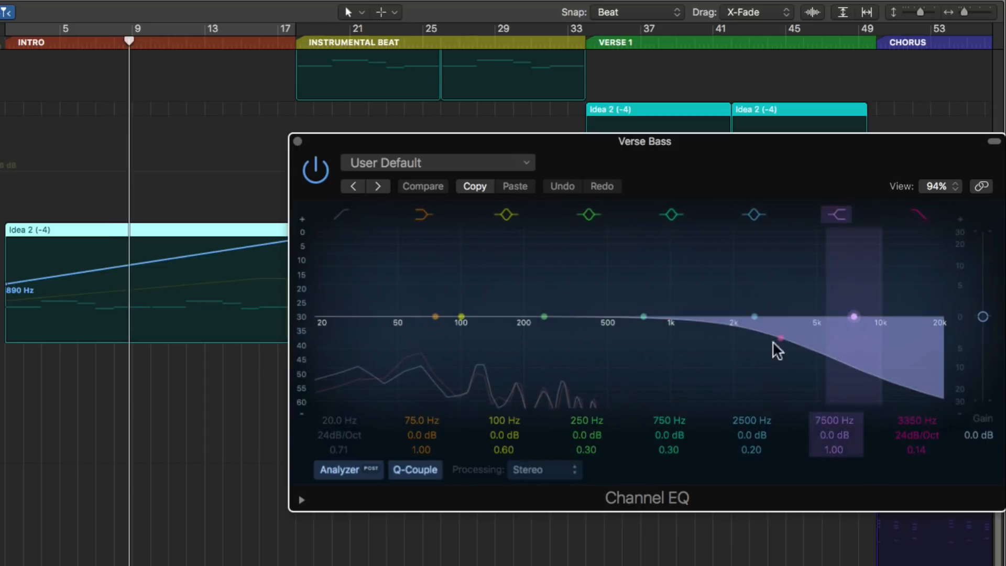
# - Lower the Verse Bass's high-cut automation line to start at 20 Hz and replay the intro, soloing the bass briefly
pyautogui.moveTo(25, 285); pyautogui.dragTo(3, 385)
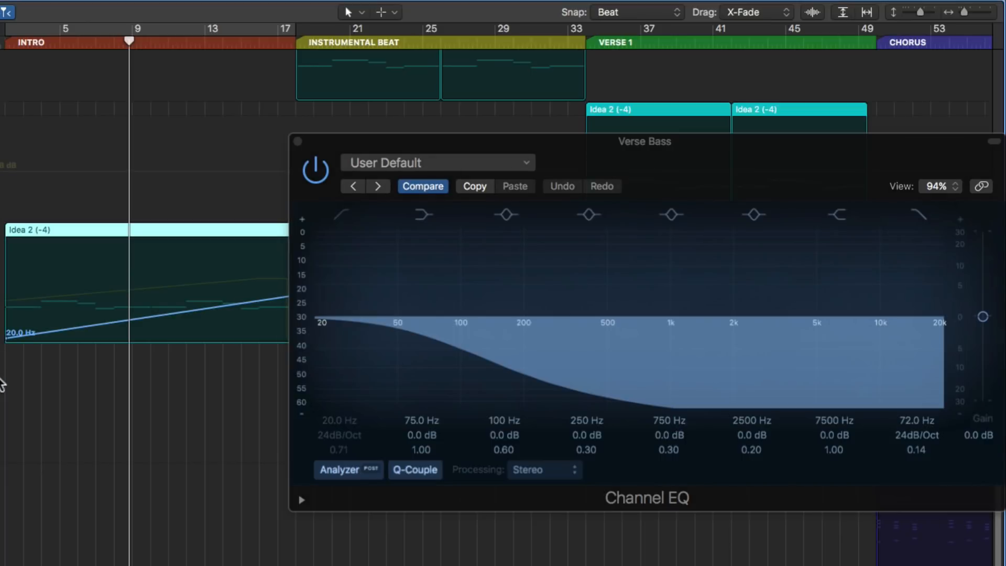
pyautogui.press('Return')
pyautogui.press('space')
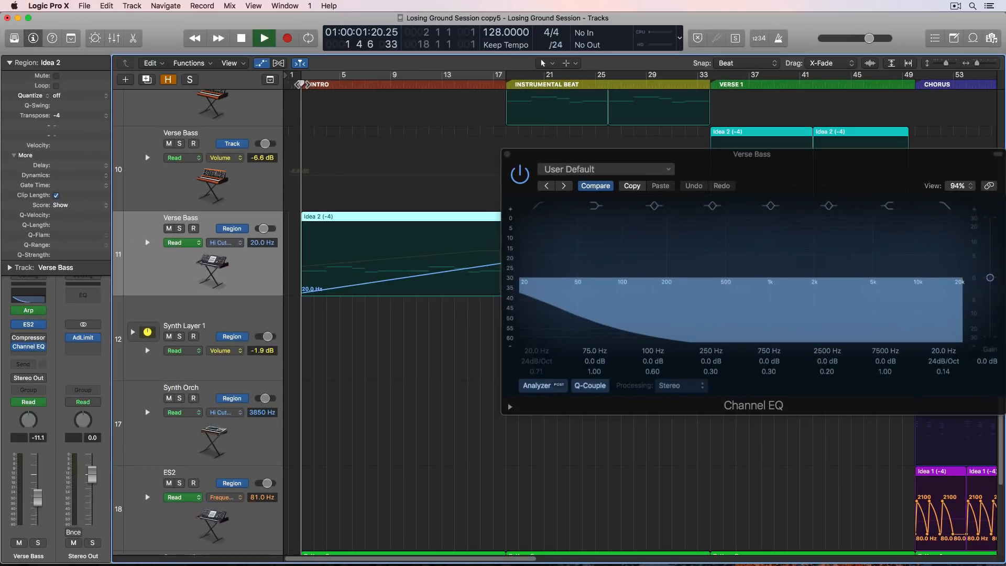
pyautogui.click(179, 228)
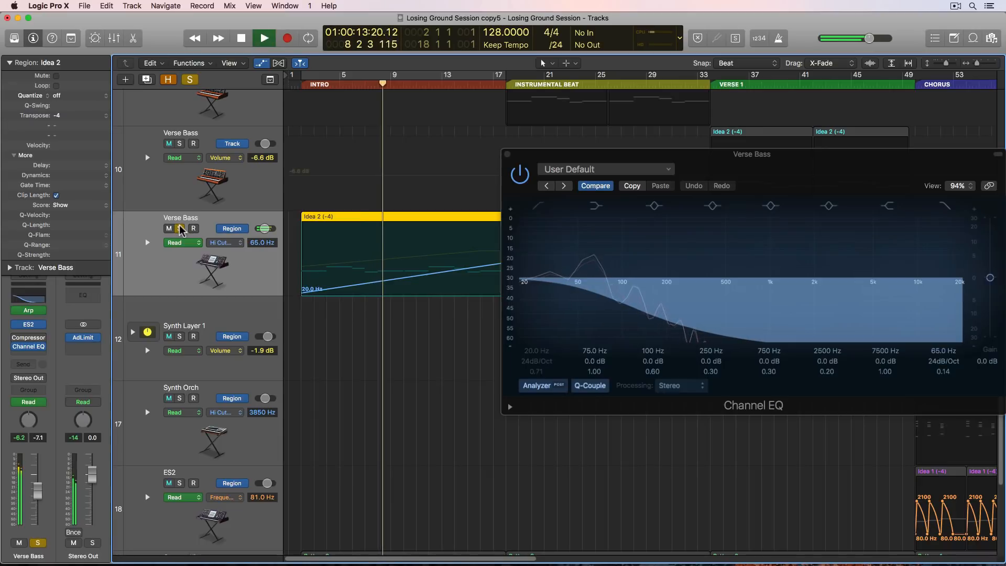
pyautogui.click(179, 229)
pyautogui.press('space')
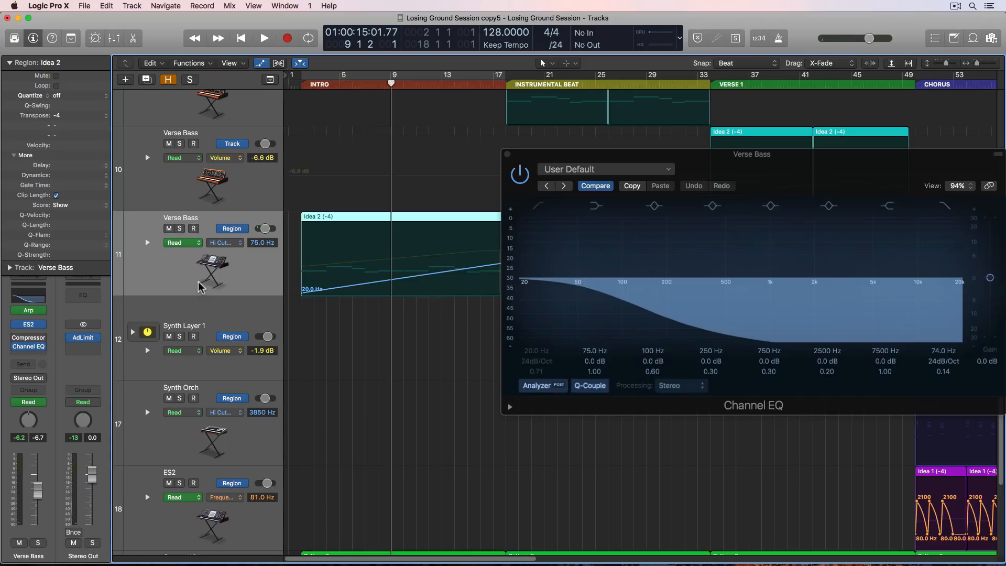
# - Close the Channel EQ and display the Custom Kit track's Channel EQ High Cut Frequency automation
pyautogui.press('cmd+w')
pyautogui.scroll(-5, 344, 499)
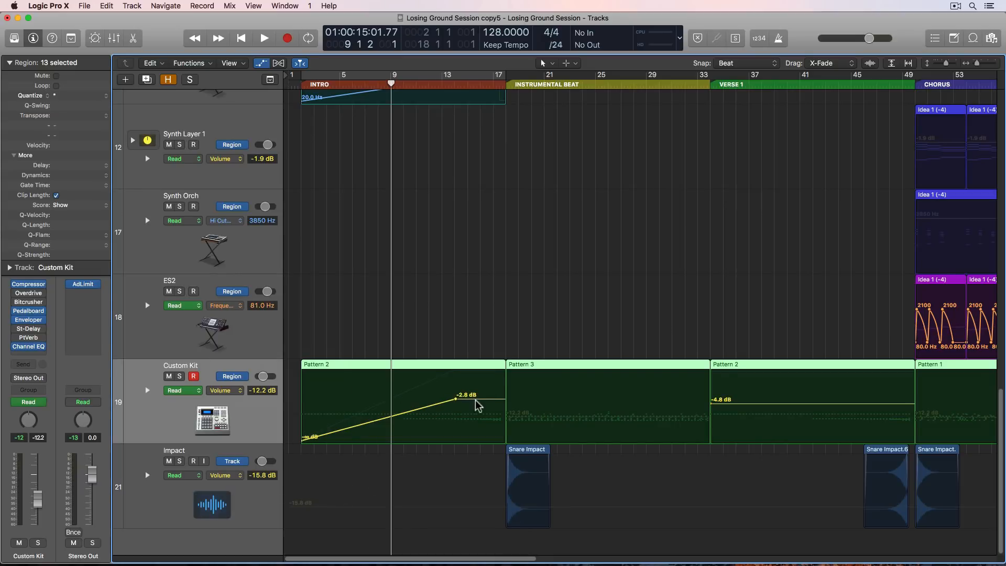
pyautogui.click(230, 390)
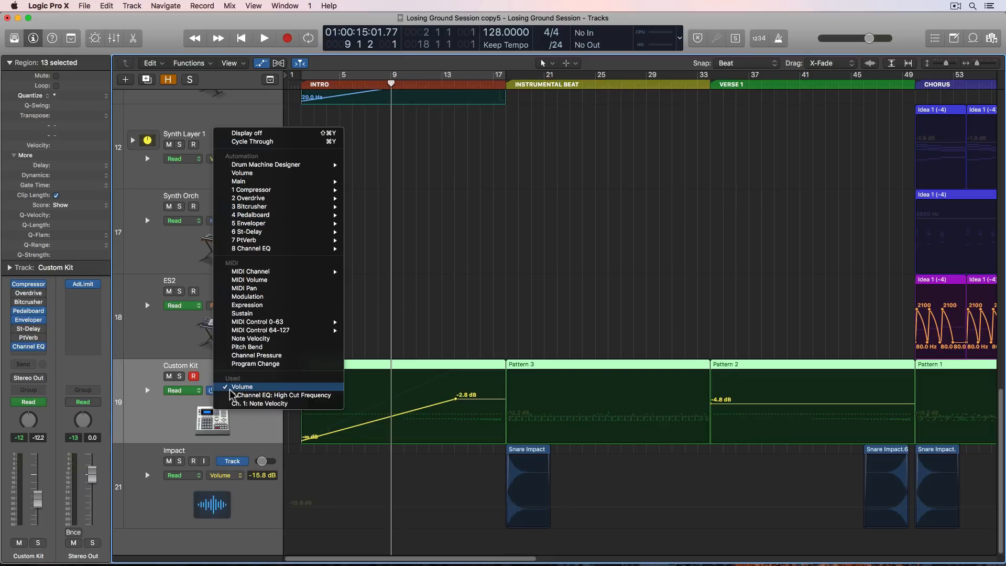
pyautogui.click(258, 396)
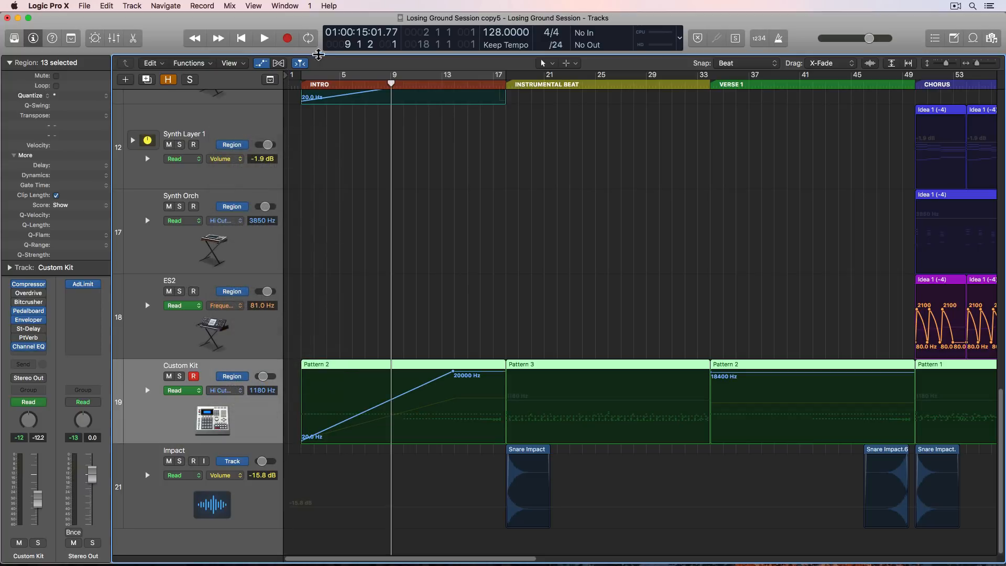
# - Play the intro from bar 2 with the Custom Kit soloed to hear its high-cut sweep, stopping in bar 14
pyautogui.click(302, 85)
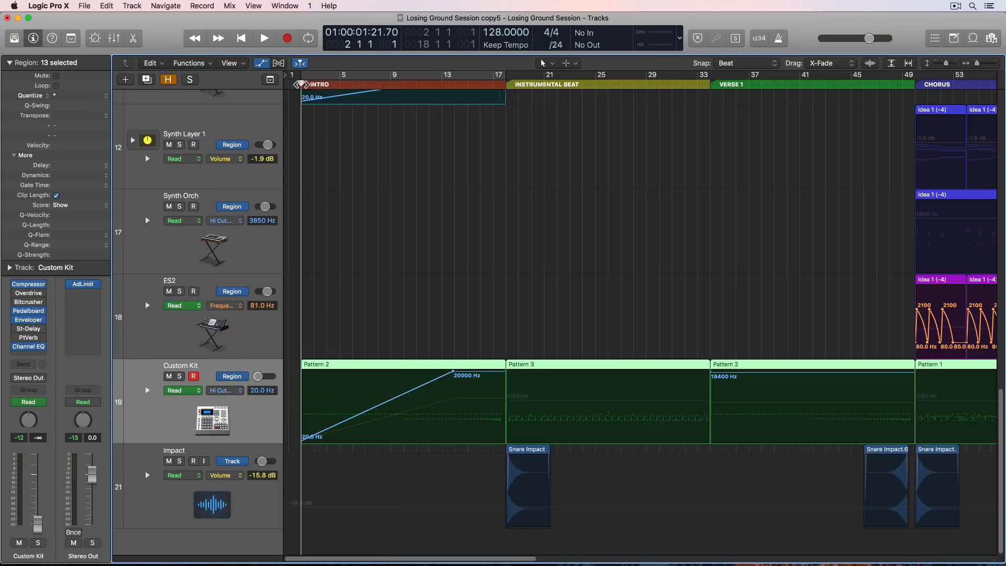
pyautogui.click(180, 377)
pyautogui.press('space')
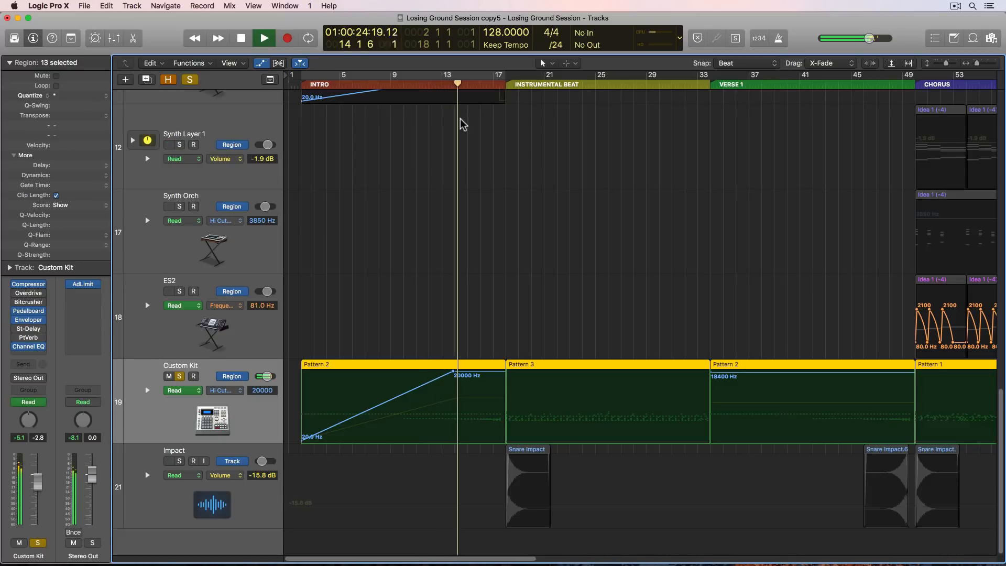
pyautogui.press('space')
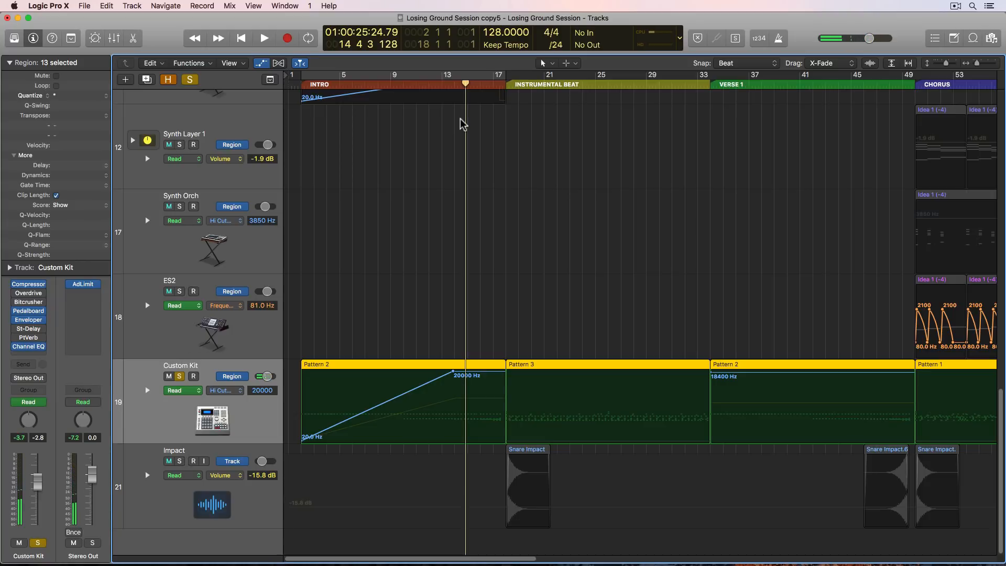
# - Play the intro from bar 2 and review the automation on the synth, piano, bass and drum tracks
pyautogui.click(343, 257)
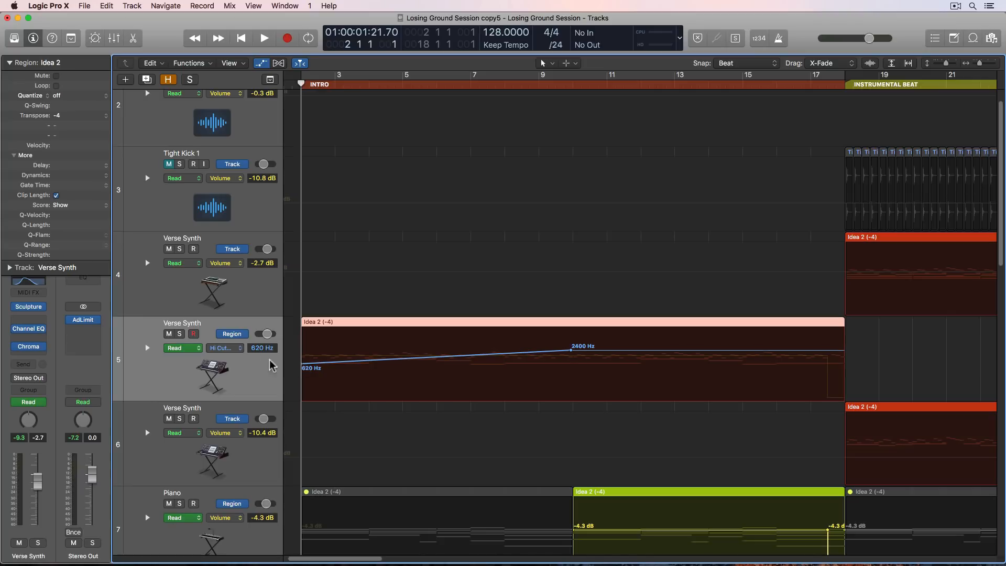
pyautogui.press('super+Left')
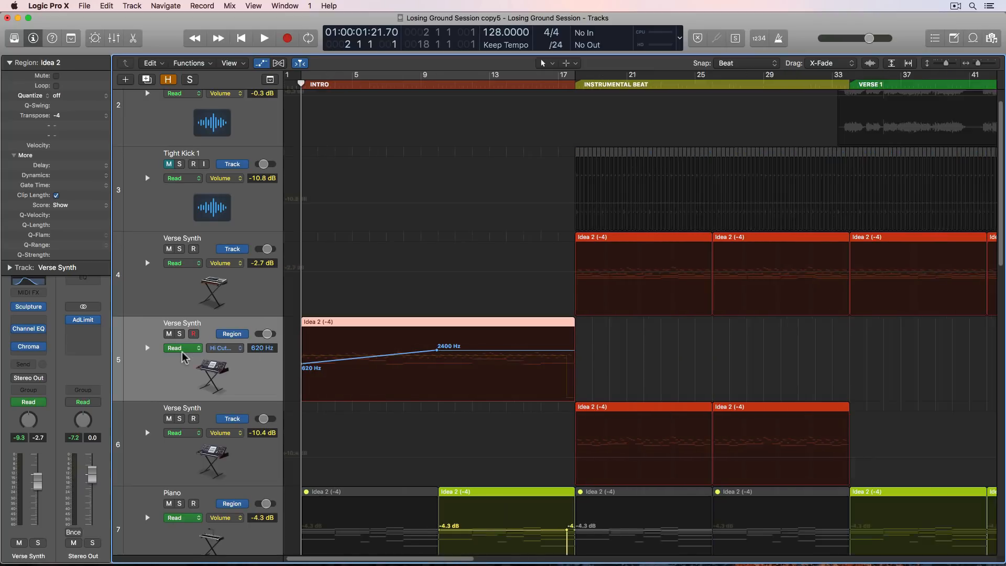
pyautogui.scroll(-5, 314, 373)
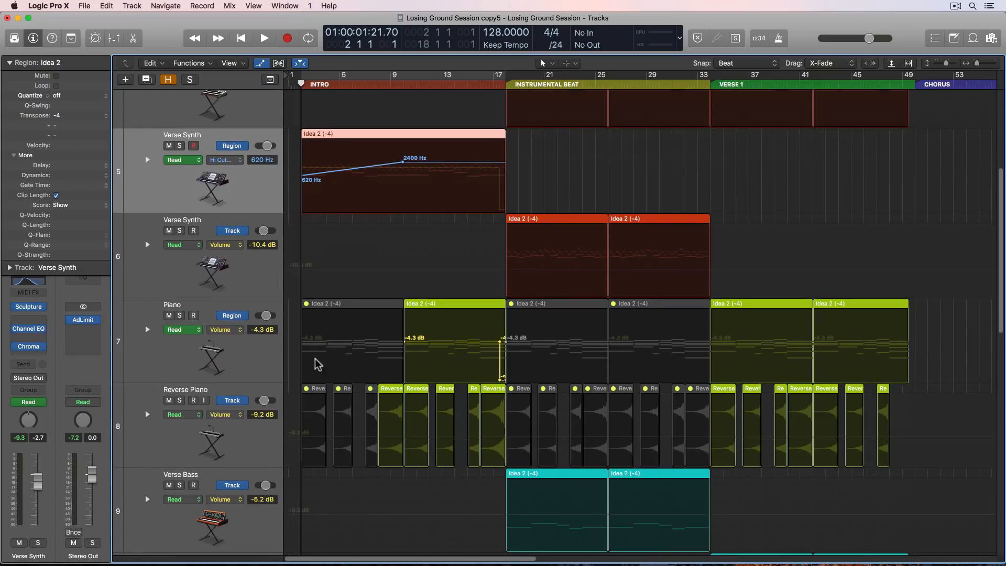
pyautogui.press('space')
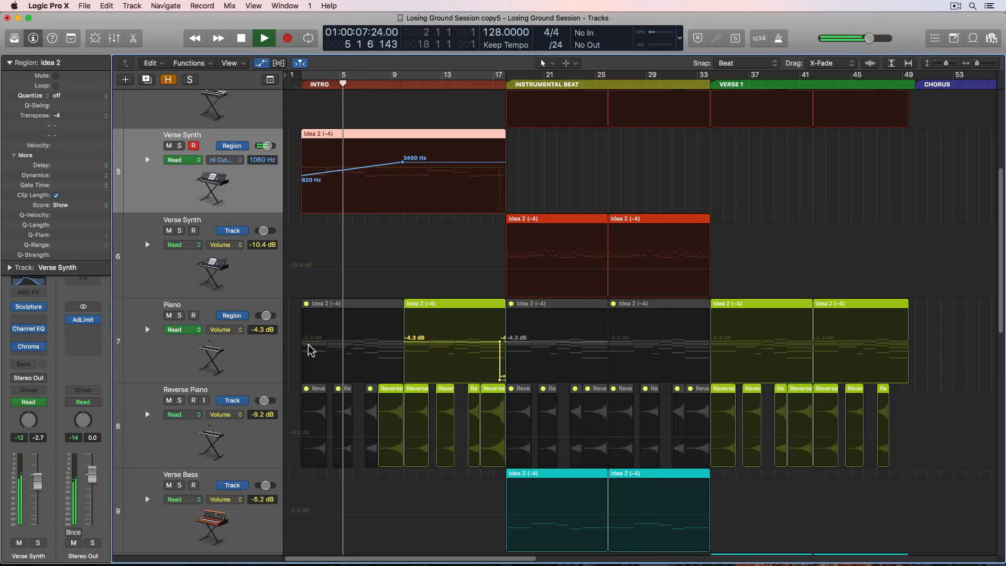
pyautogui.scroll(-10, 296, 346)
pyautogui.scroll(-8, 296, 390)
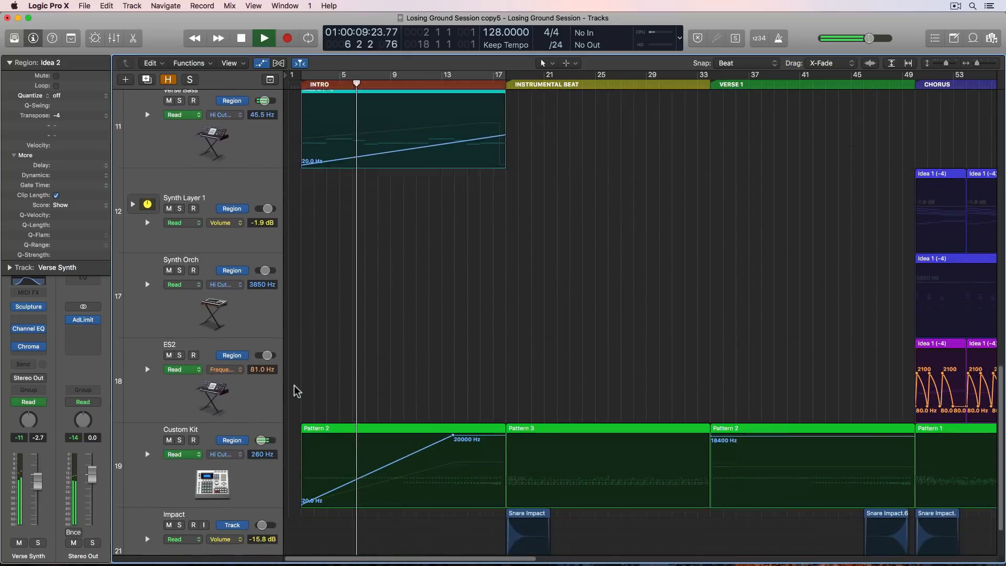
pyautogui.scroll(-3, 296, 390)
pyautogui.scroll(10, 296, 390)
pyautogui.scroll(10, 297, 390)
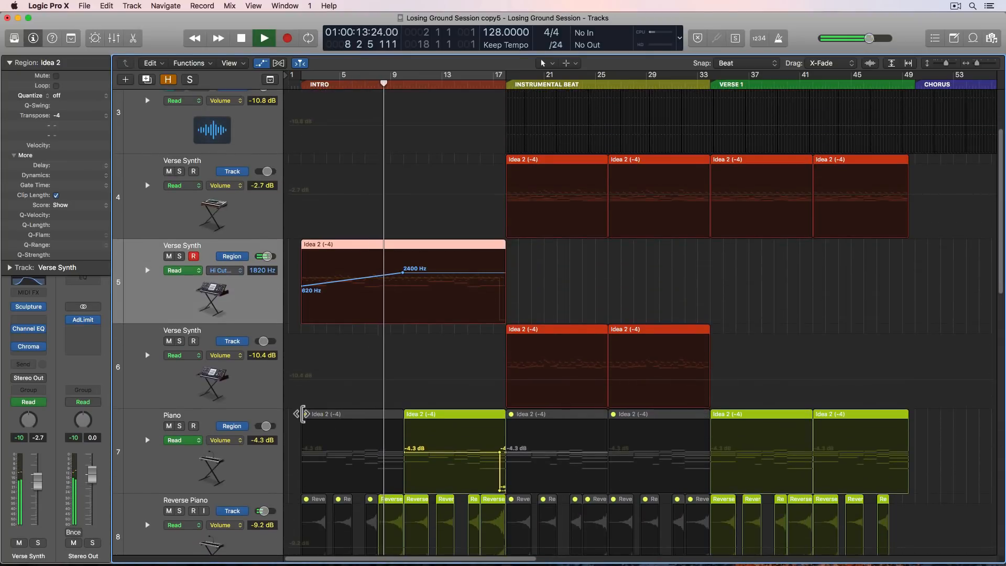
# - Hide the track automation during playback and stop the intro in bar 14
pyautogui.press('a')
pyautogui.click(331, 386)
pyautogui.scroll(-5, 330, 384)
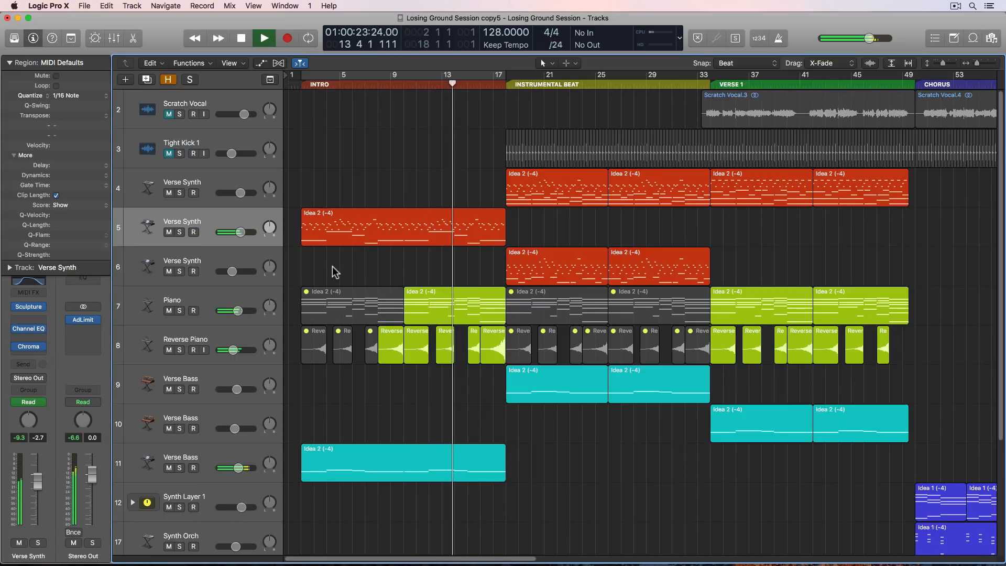
pyautogui.press('space')
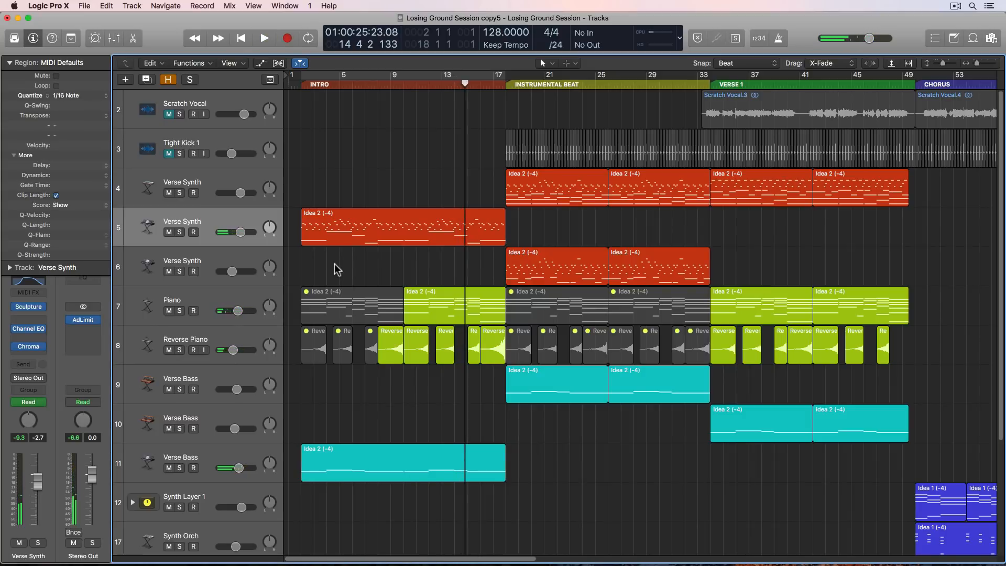
# - Fit the whole arrangement in view and enlarge the Impact track on track 21
pyautogui.press('z')
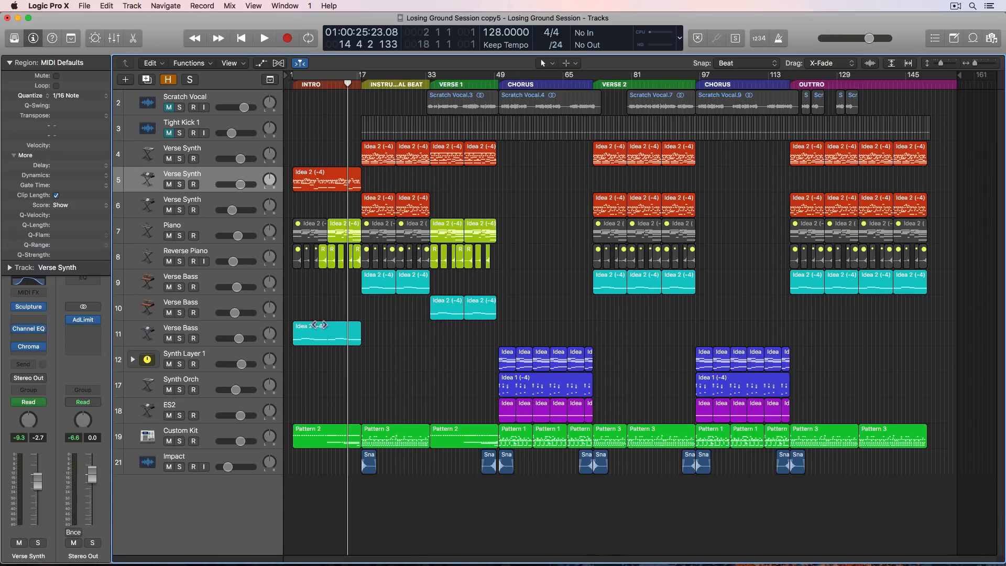
pyautogui.moveTo(253, 473); pyautogui.dragTo(251, 499)
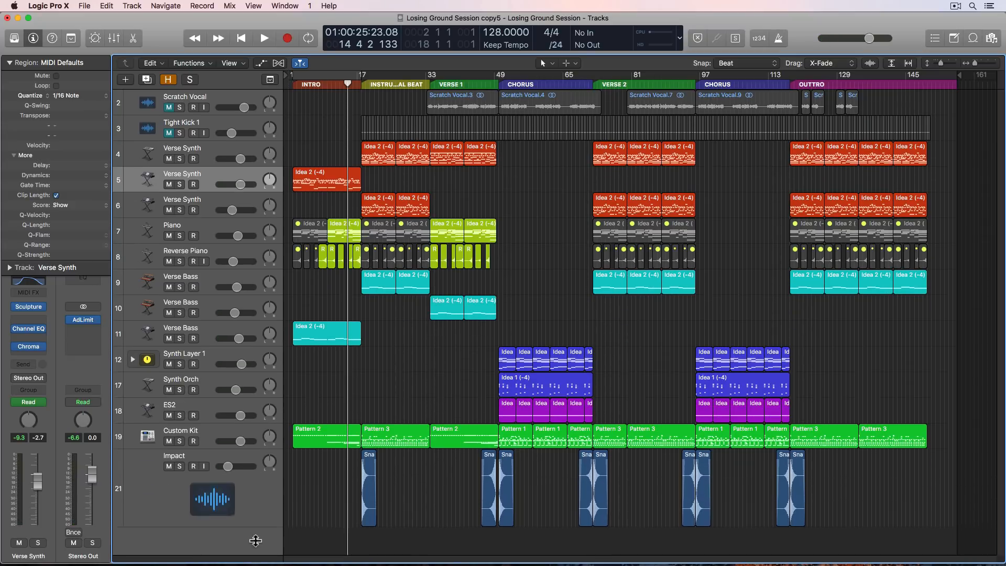
pyautogui.click(252, 500)
# - Select the Snare Impact region at the start of the instrumental beat and place the playhead at bar 17
pyautogui.press('super+Right')
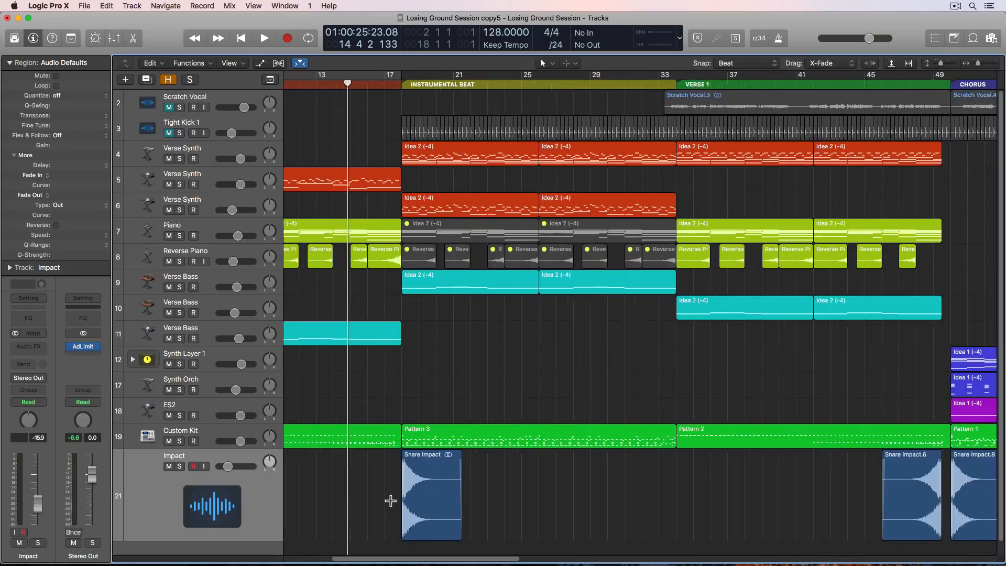
pyautogui.click(473, 506)
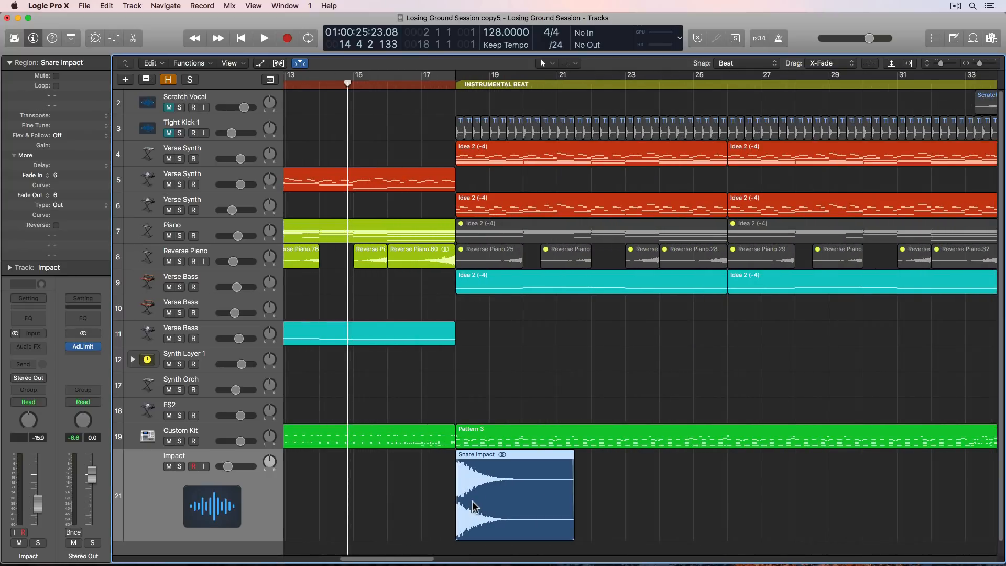
pyautogui.click(423, 86)
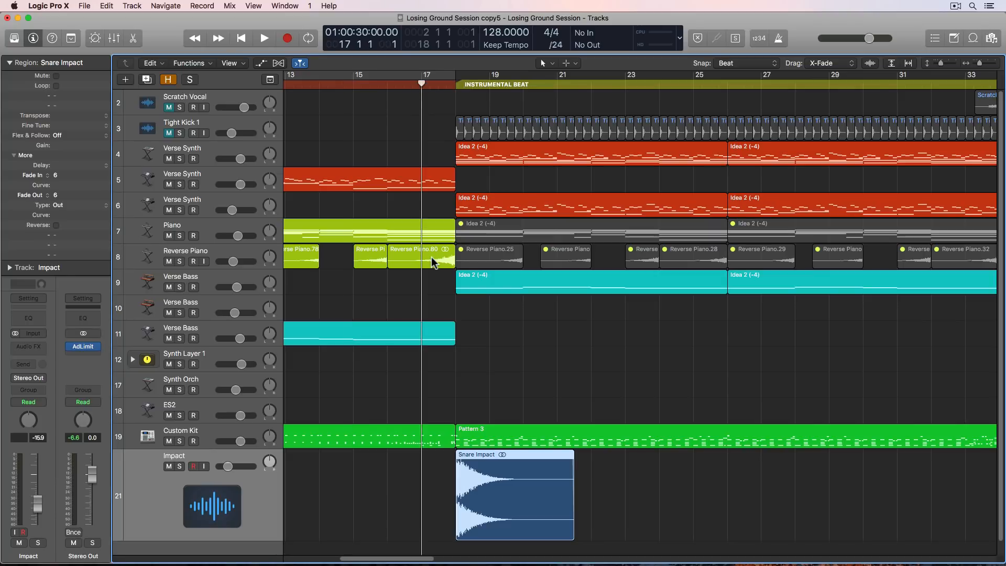
# - Play the transition from bar 17 into the instrumental beat and stop playback
pyautogui.press('super+Left')
pyautogui.press('super+Left')
pyautogui.press('space')
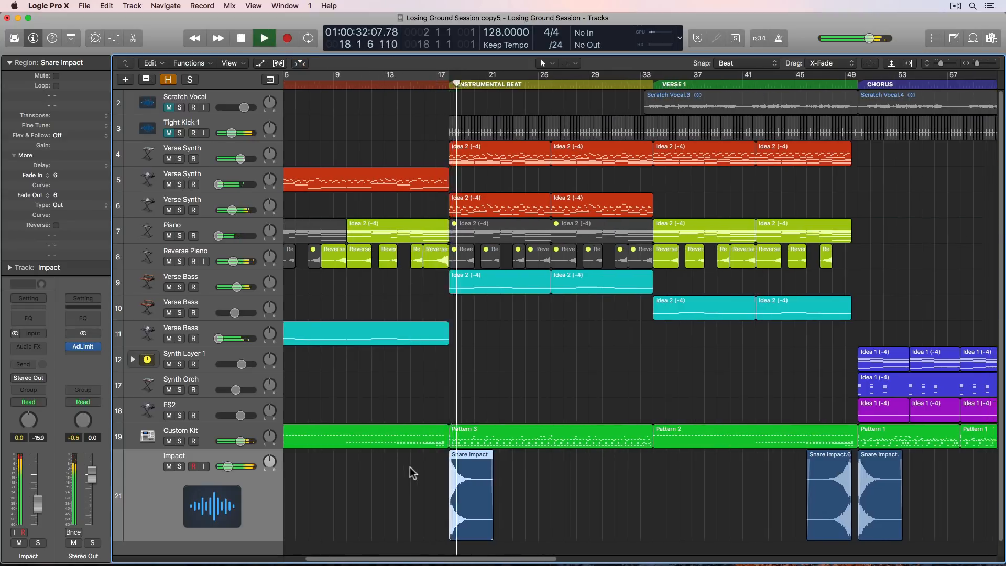
pyautogui.hscroll(10, 410, 467)
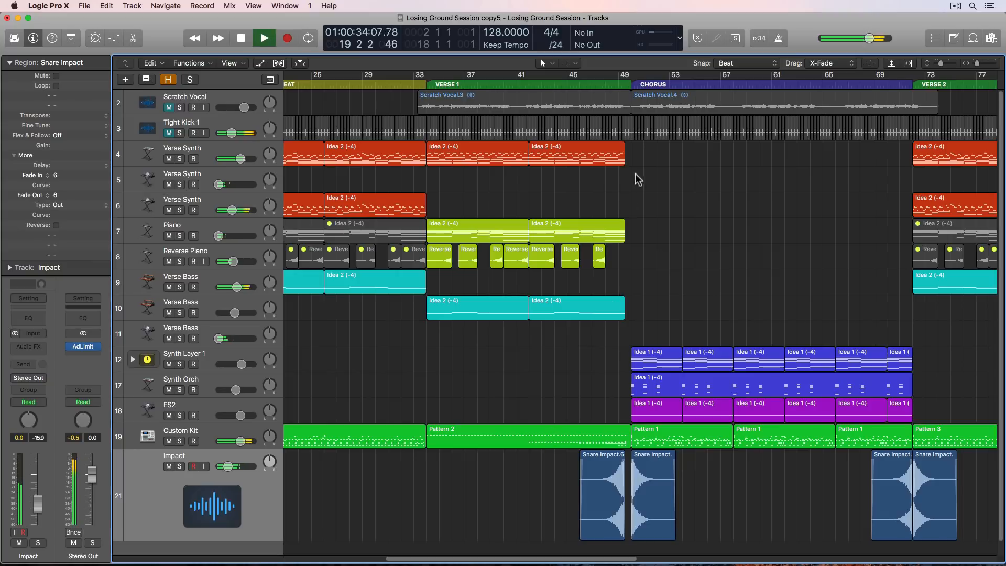
pyautogui.press('space')
# - Place the playhead at the start of the chorus in bar 50 and move the Impact track directly below Tight Kick 1
pyautogui.click(631, 85)
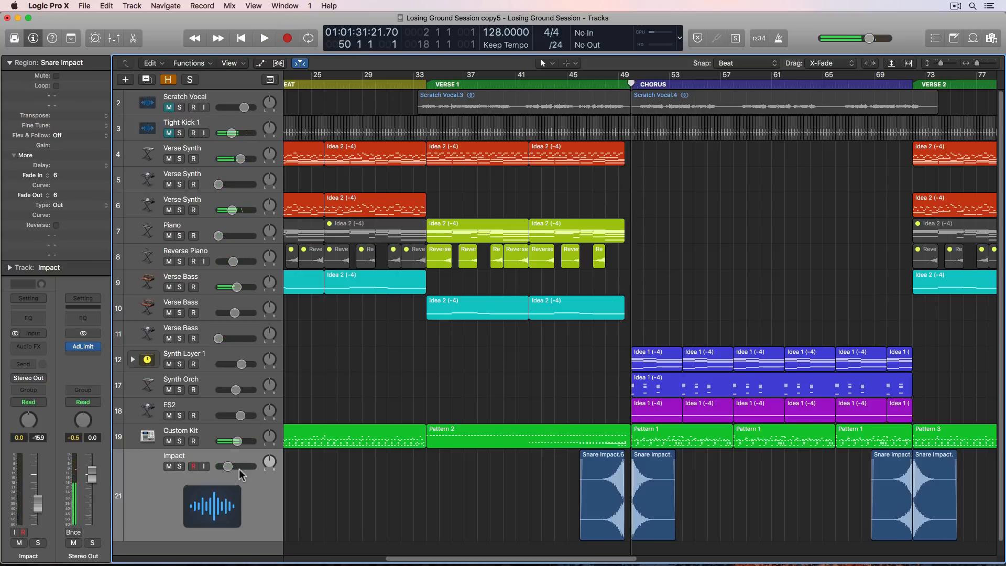
pyautogui.moveTo(239, 469); pyautogui.dragTo(234, 161)
pyautogui.press('super+Right')
pyautogui.press('super+Right')
pyautogui.press('super+Right')
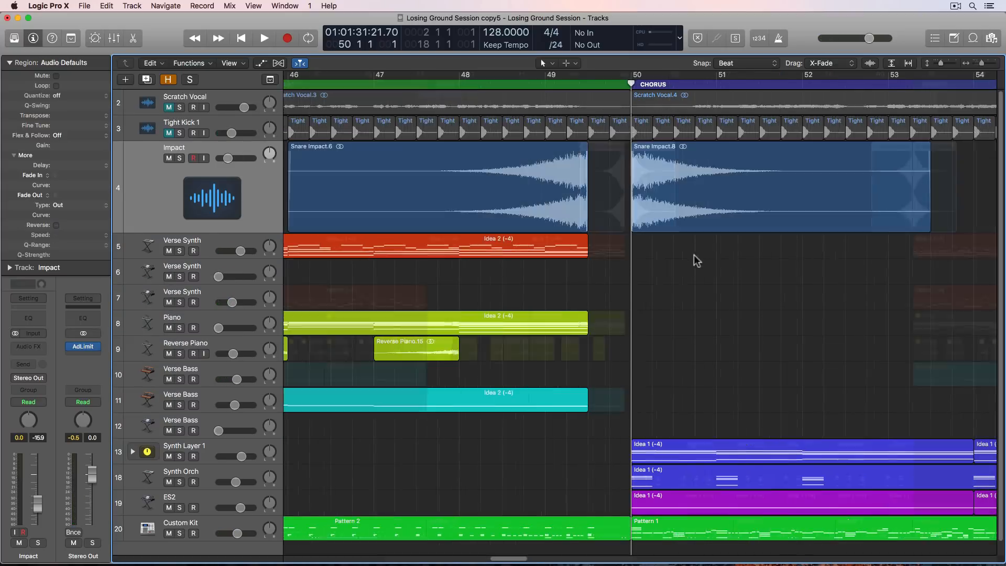
# - Select the snare impact region ahead of the chorus, switch its Reverse setting off and back on, and deselect it
pyautogui.click(750, 195)
pyautogui.click(729, 244)
pyautogui.click(534, 184)
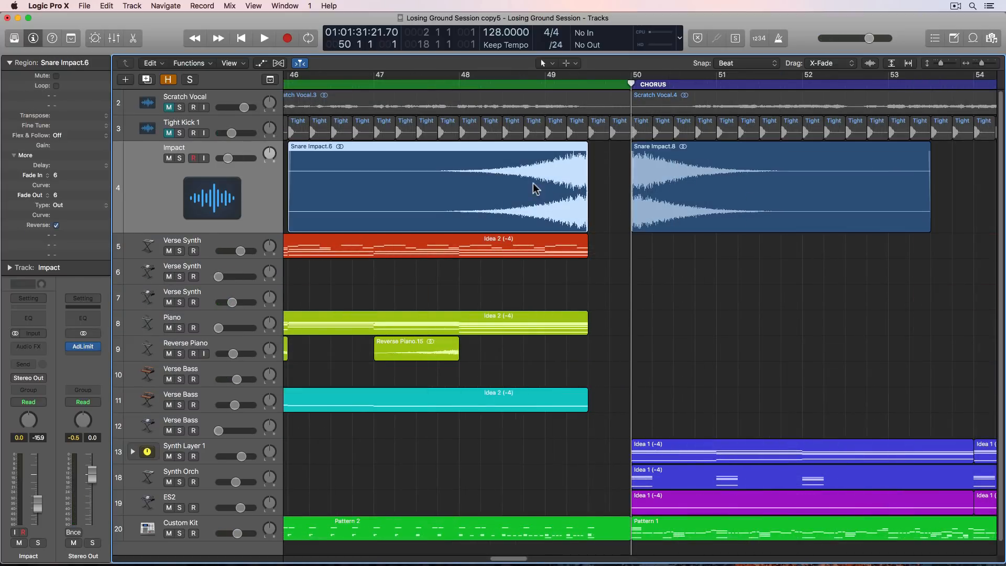
pyautogui.hscroll(-3, 535, 189)
pyautogui.click(314, 184)
pyautogui.click(385, 192)
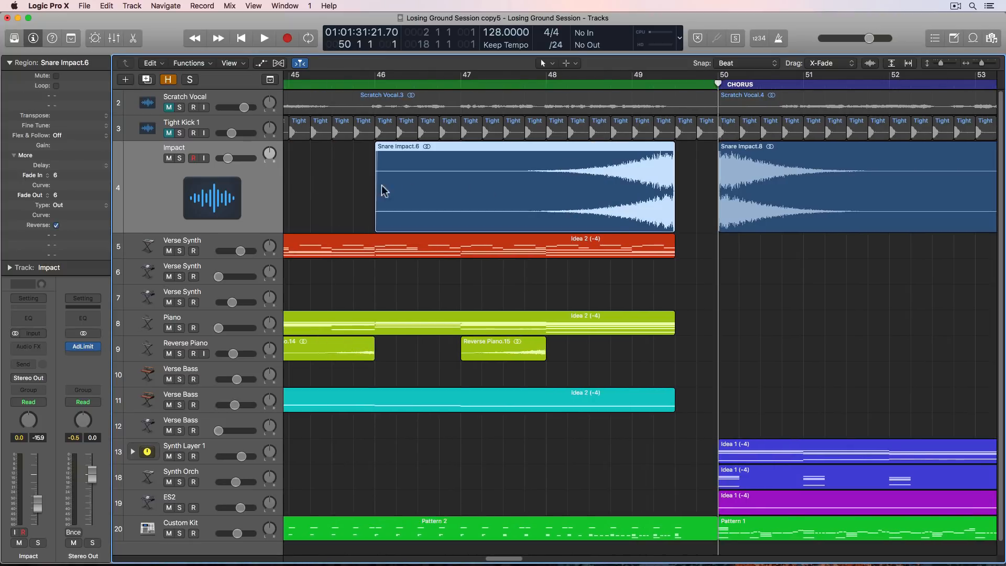
pyautogui.click(56, 225)
pyautogui.click(57, 226)
pyautogui.click(299, 199)
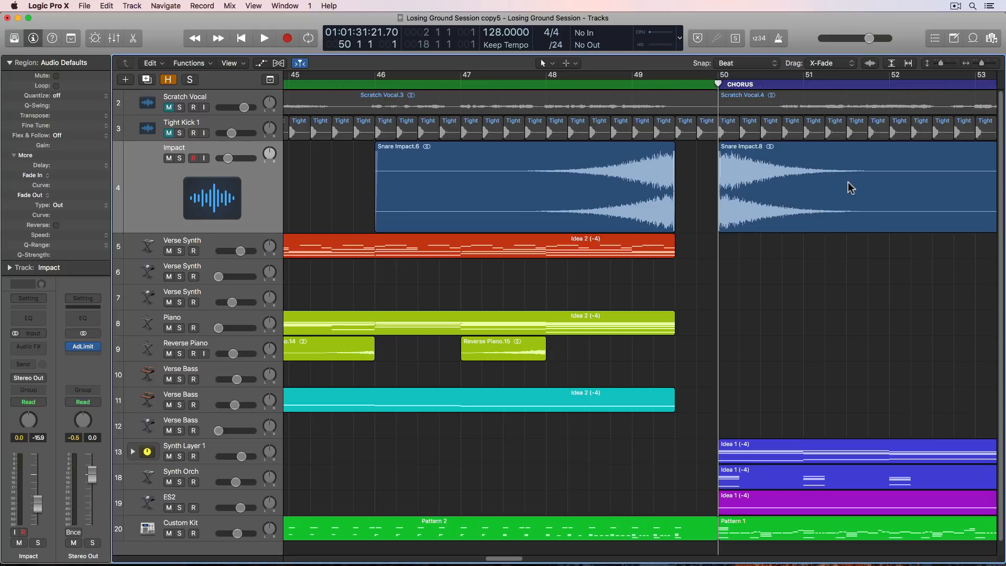
# - Examine the break in the synth, piano and bass regions just before the chorus at bar 50
pyautogui.press('super+Left')
pyautogui.press('super+Left')
pyautogui.press('super+Left')
pyautogui.press('super+Left')
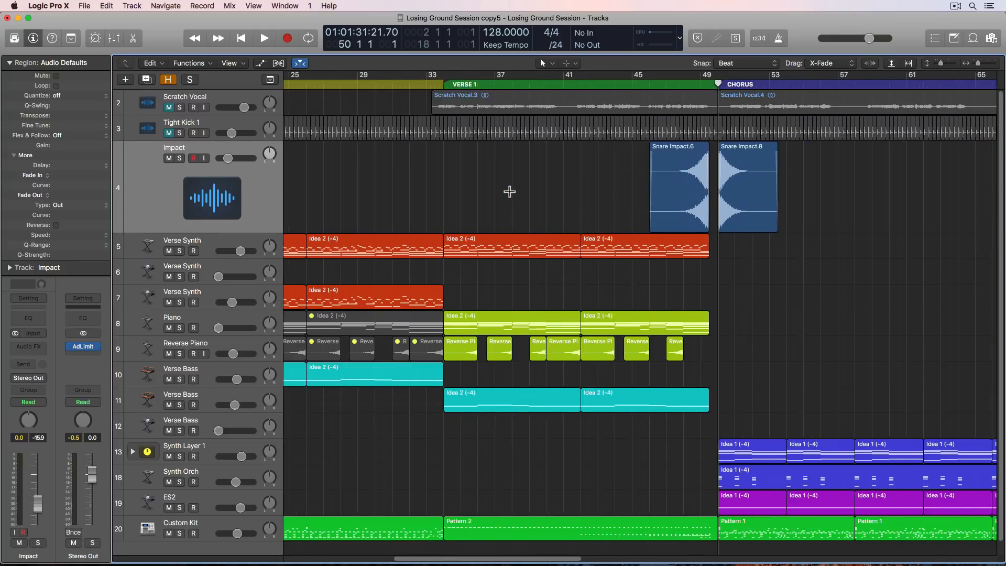
pyautogui.press('super+Right')
pyautogui.press('super+Right')
pyautogui.press('super+Right')
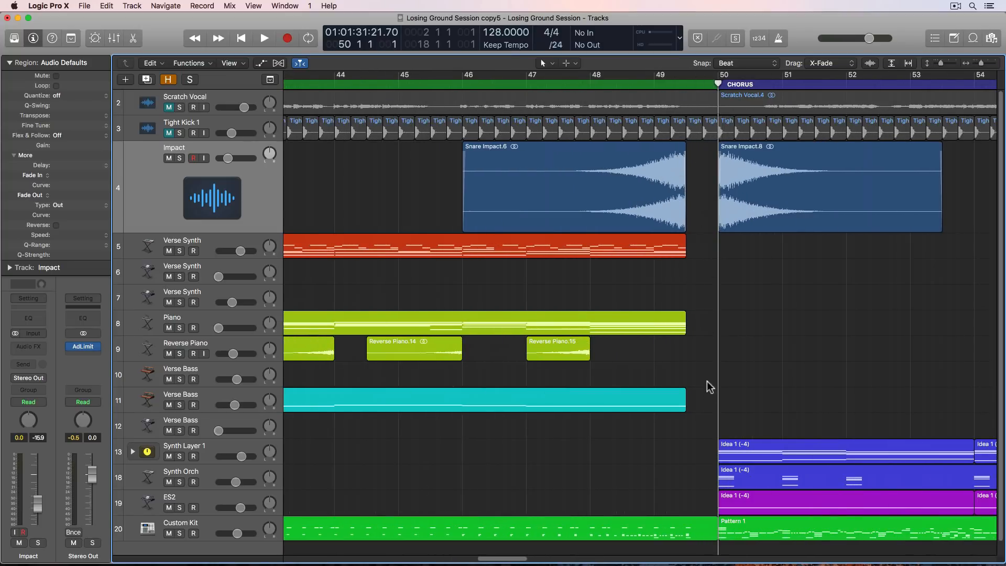
pyautogui.moveTo(750, 258); pyautogui.dragTo(691, 408)
pyautogui.scroll(-1, 783, 363)
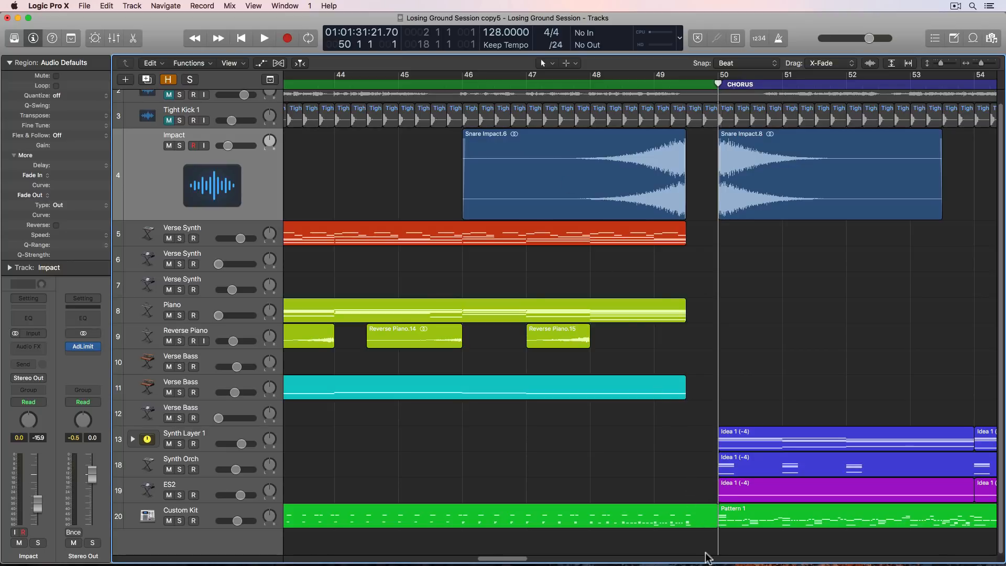
# - Open the Custom Kit's Pattern 2 region before the chorus in the Piano Roll, inspect its final notes and close the editor
pyautogui.doubleClick(702, 517)
pyautogui.scroll(6, 843, 169)
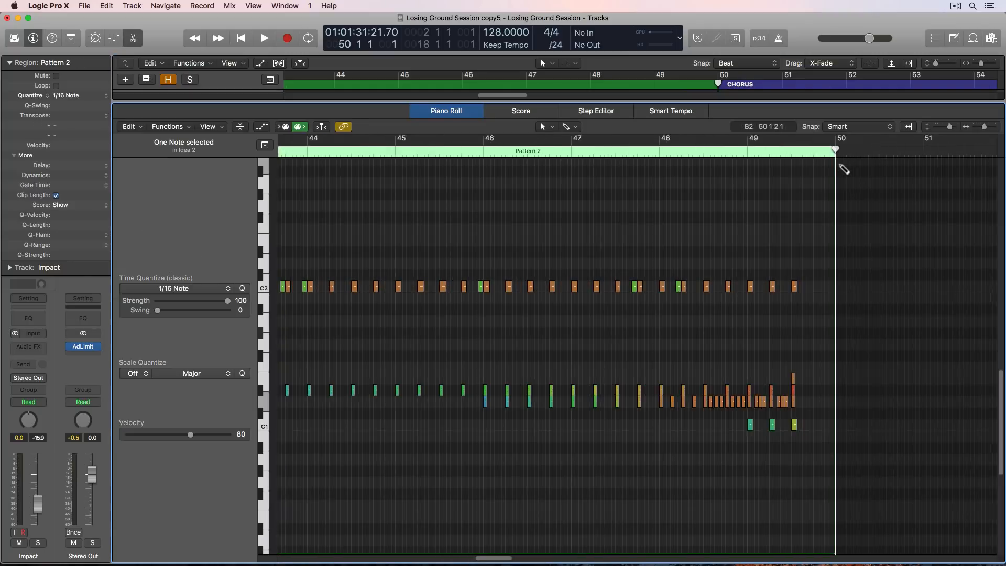
pyautogui.moveTo(854, 293); pyautogui.dragTo(791, 419)
pyautogui.press('e')
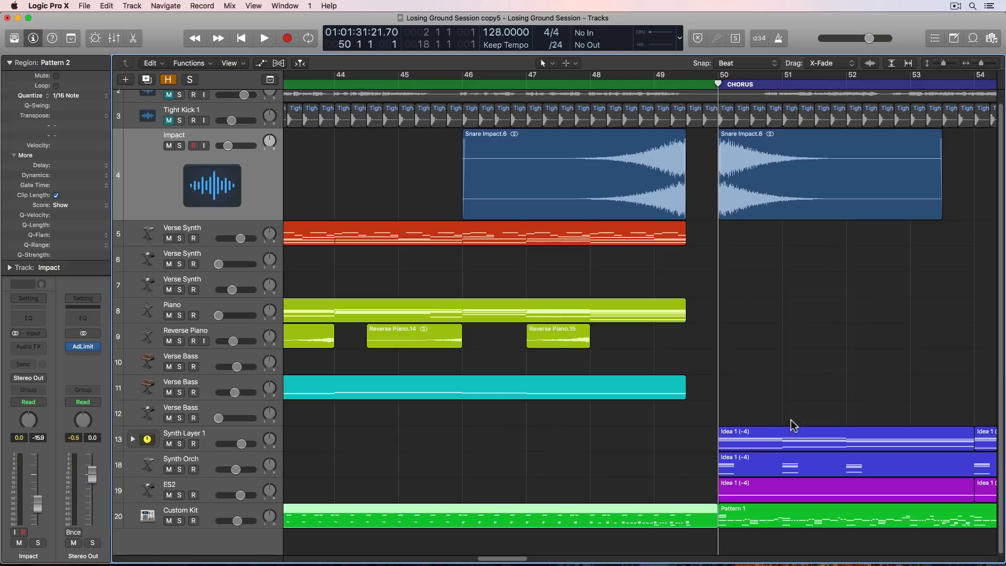
# - Play the transition from bar 46 into the first chorus and stop in bar 53
pyautogui.click(775, 323)
pyautogui.click(463, 85)
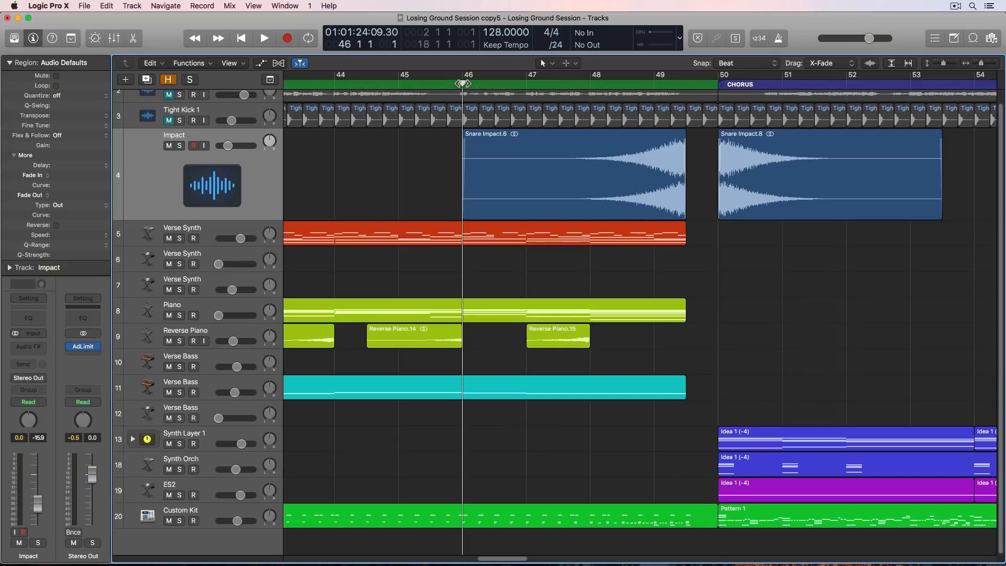
pyautogui.press('space')
pyautogui.scroll(1, 444, 161)
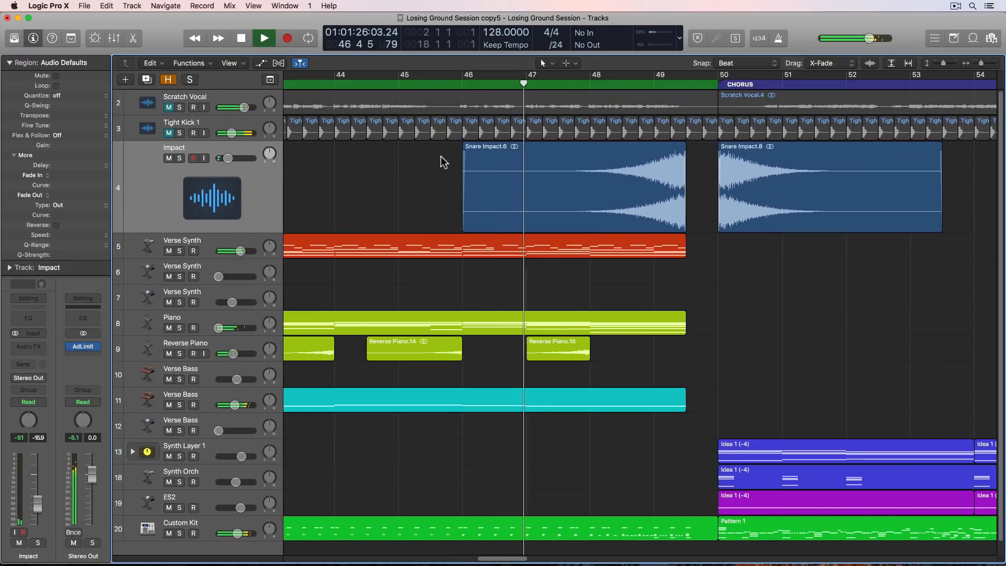
pyautogui.press('super+Left')
pyautogui.press('super+Left')
pyautogui.press('super+Left')
pyautogui.press('super+Up')
pyautogui.press('super+Up')
pyautogui.press('super+Left')
pyautogui.press('super+Left')
pyautogui.press('super+Left')
pyautogui.press('super+Left')
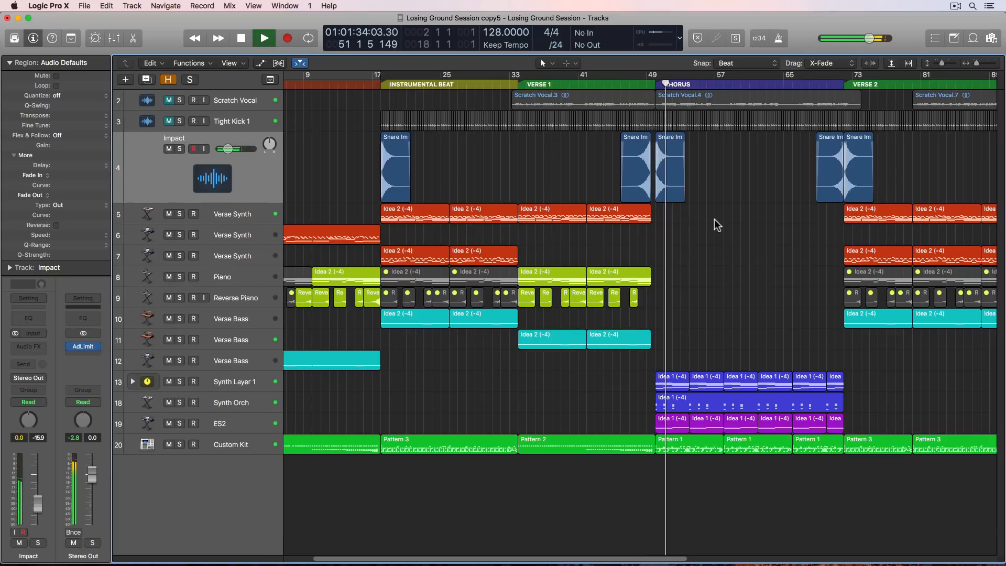
pyautogui.hscroll(6, 699, 247)
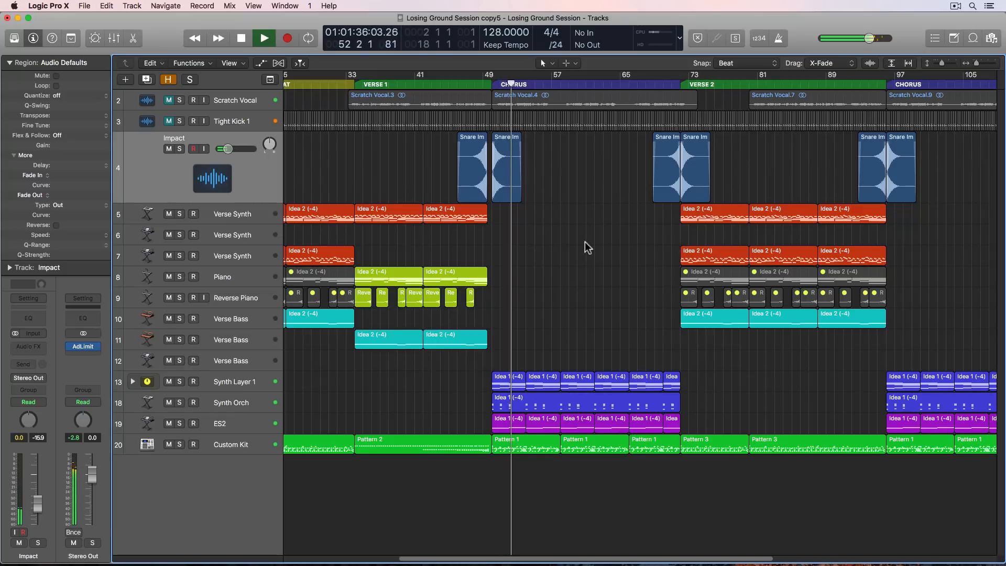
pyautogui.press('space')
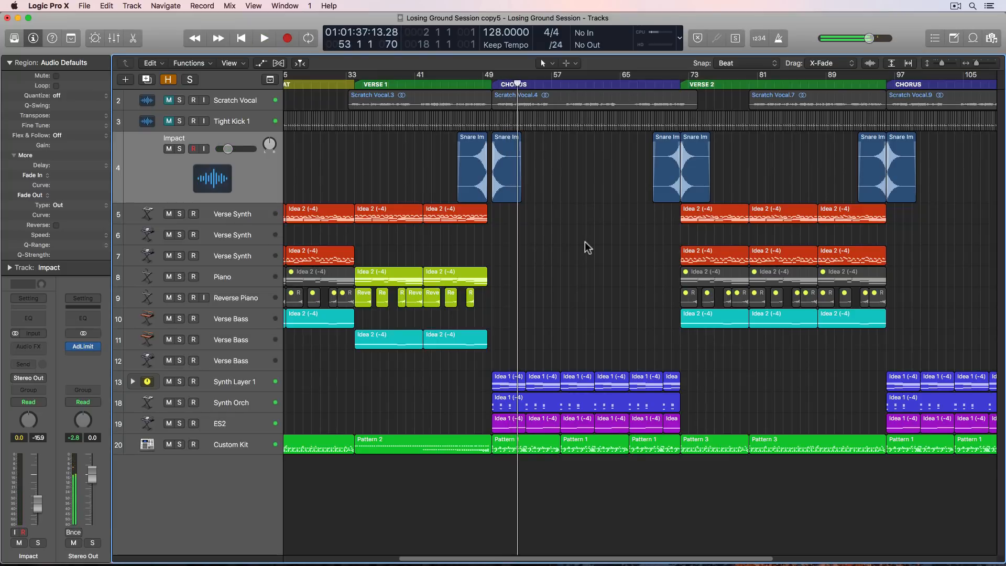
# - Play the transition from bar 68 into Verse 2, stop in bar 74 and review the remaining snare impacts up to the outro
pyautogui.click(656, 84)
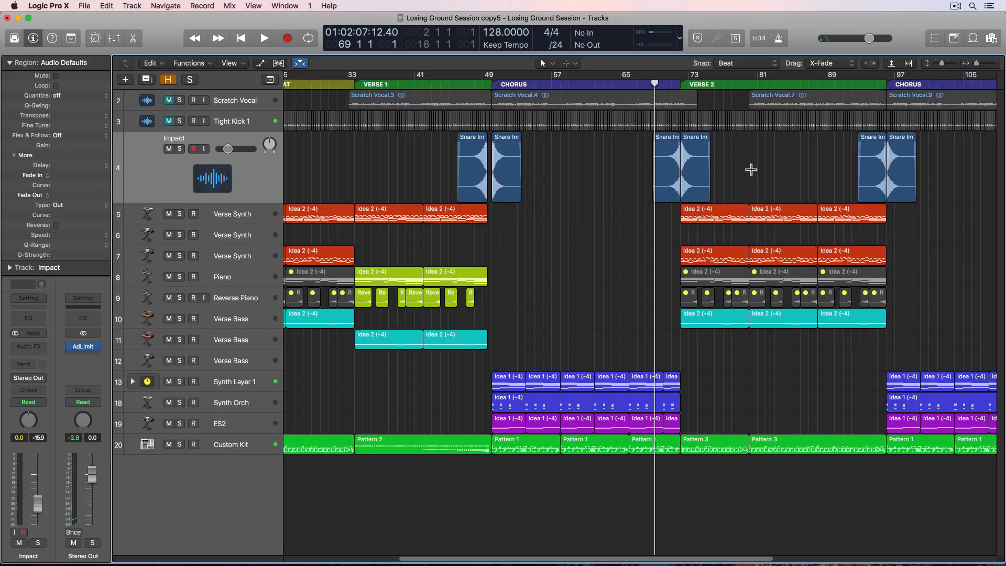
pyautogui.press('super+Right')
pyautogui.press('super+Right')
pyautogui.press('super+Right')
pyautogui.press('super+Right')
pyautogui.click(647, 85)
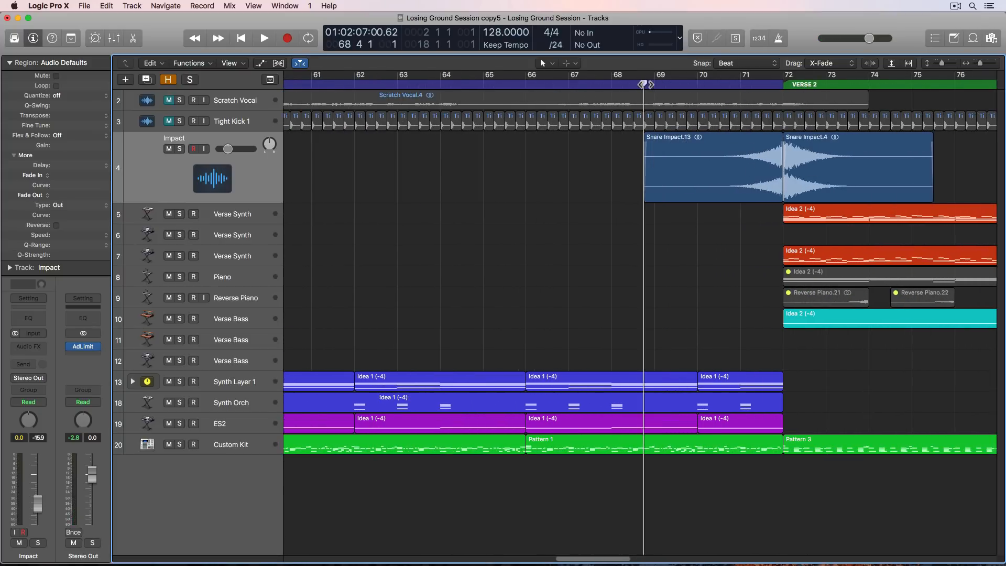
pyautogui.press('space')
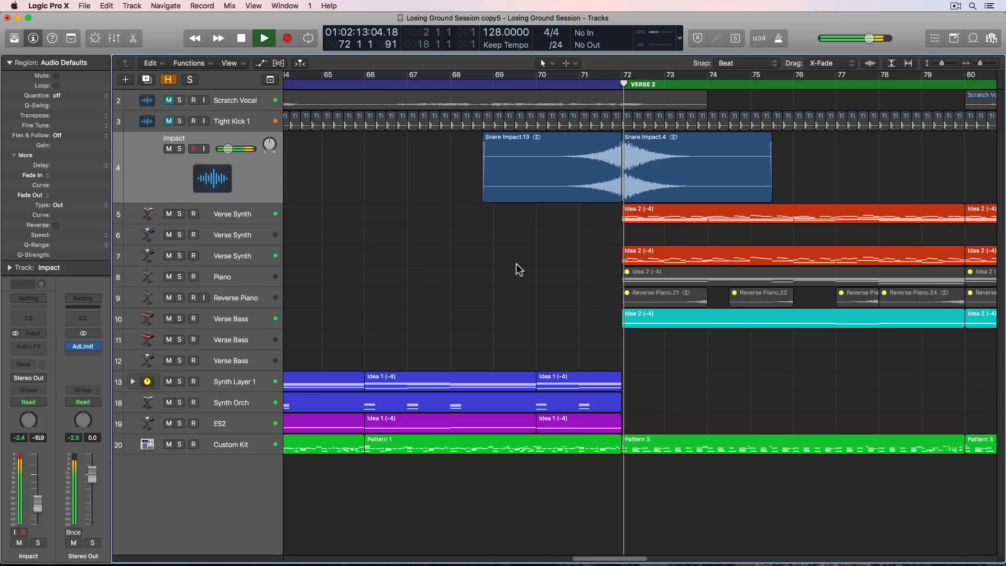
pyautogui.press('z')
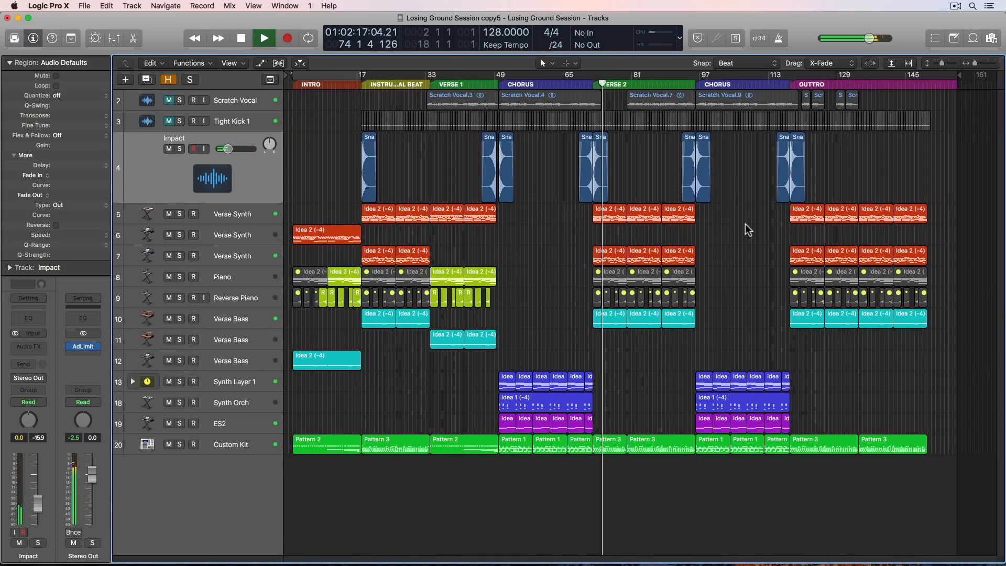
pyautogui.press('space')
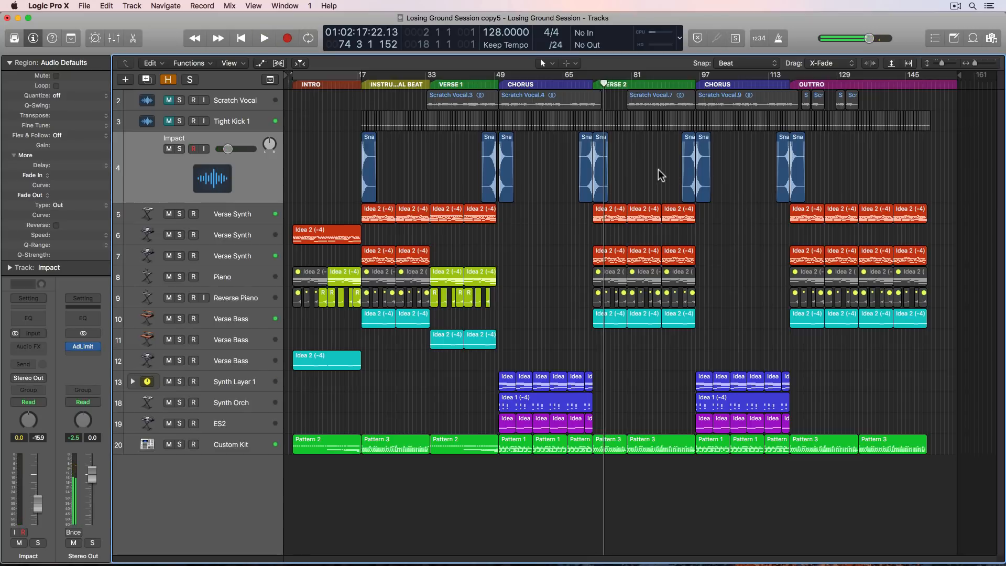
pyautogui.moveTo(659, 167); pyautogui.dragTo(833, 171)
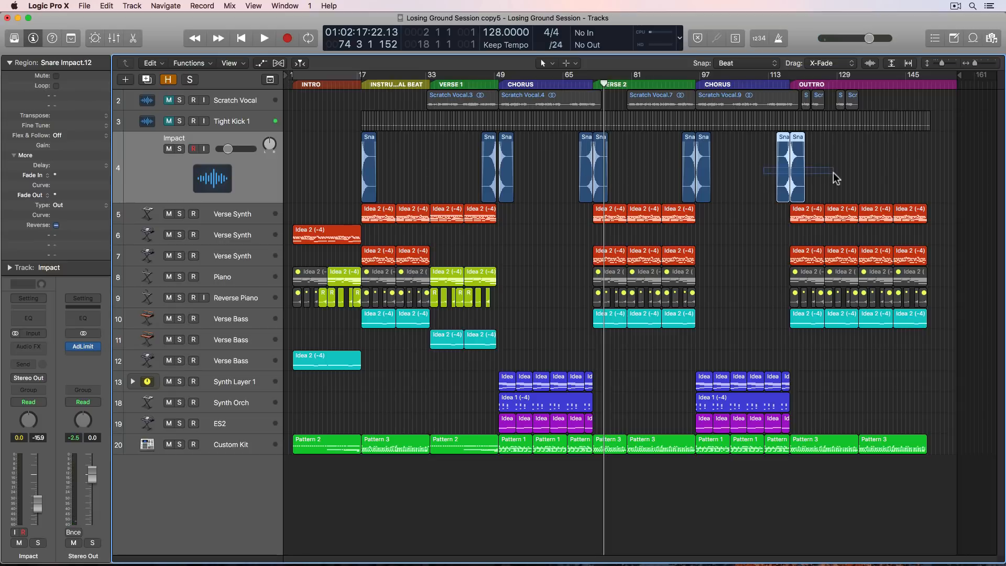
pyautogui.click(833, 172)
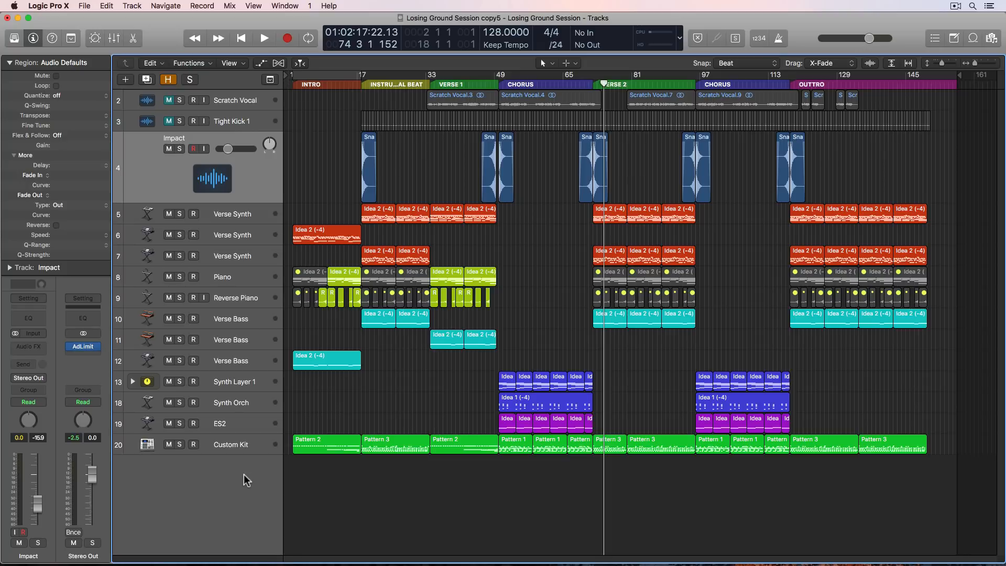
# - Create a software instrument track, place it directly below the Impact track and name it White Noise Sweeps
pyautogui.click(218, 451)
pyautogui.doubleClick(204, 478)
pyautogui.moveTo(229, 471); pyautogui.dragTo(239, 295)
pyautogui.doubleClick(176, 210)
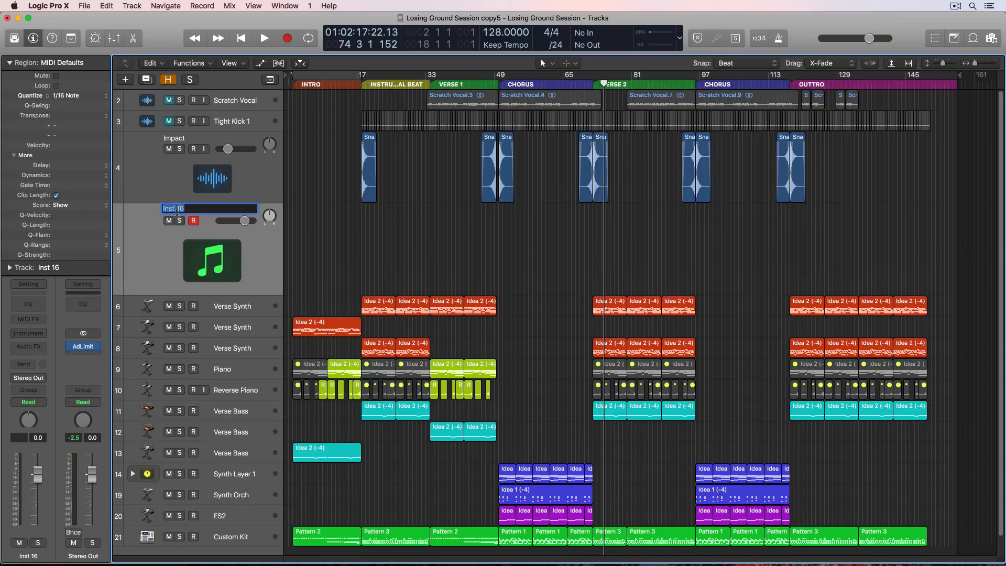
pyautogui.write('White Noise Sweeps')
pyautogui.press('Return')
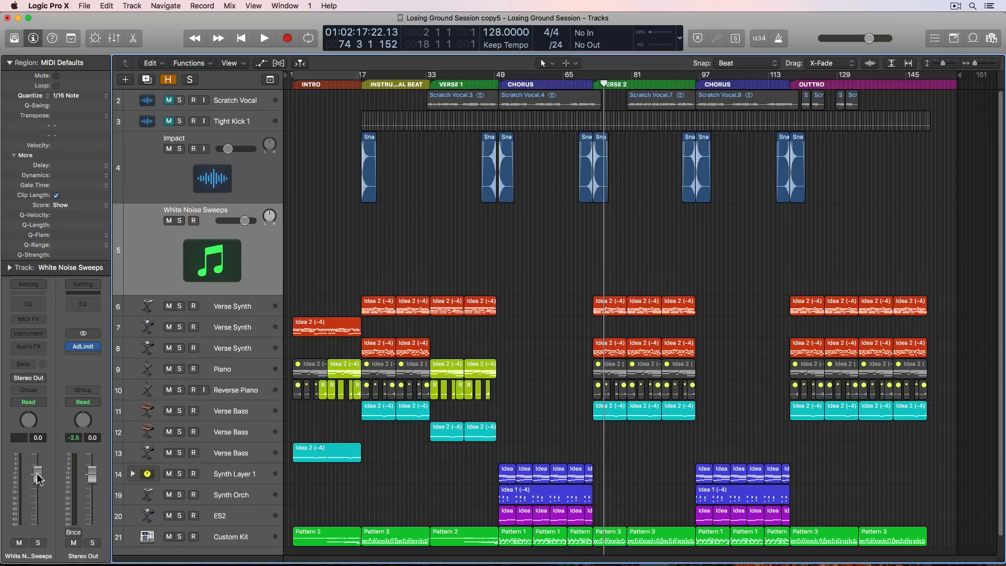
# - Lower the White Noise Sweeps track's volume to -95 dB and load the Test Oscillator as its instrument
pyautogui.moveTo(38, 477); pyautogui.dragTo(38, 524)
pyautogui.click(10, 63)
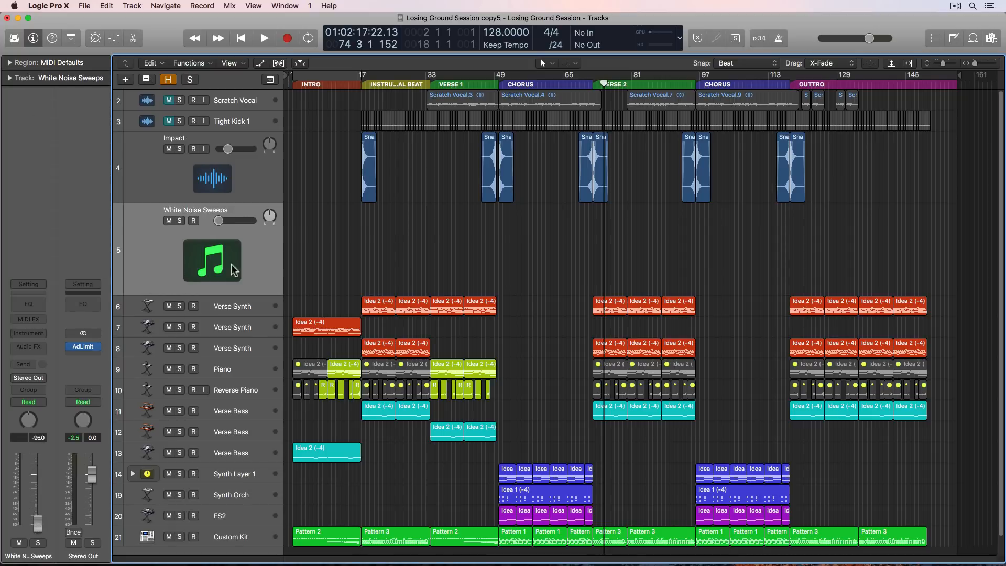
pyautogui.click(42, 334)
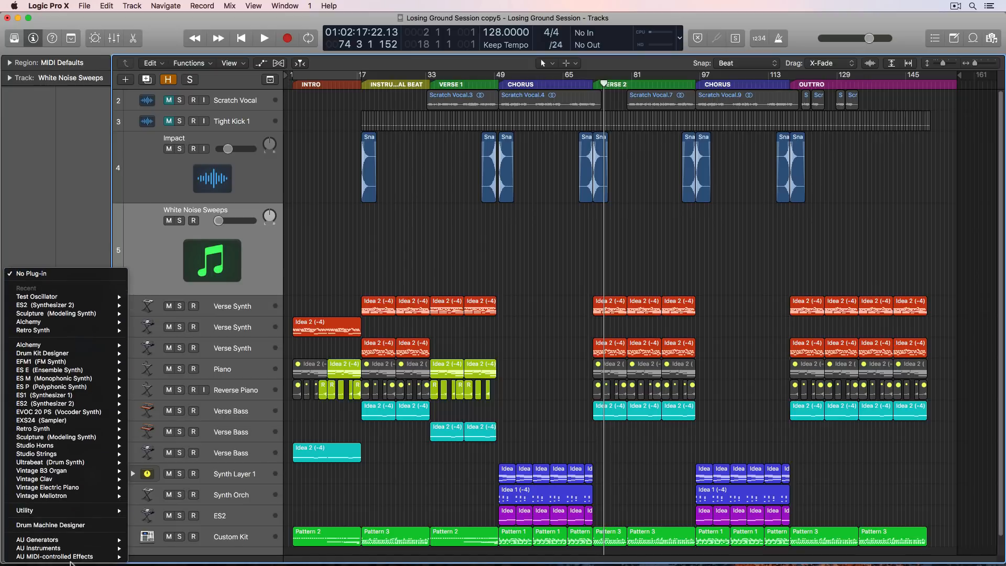
pyautogui.moveTo(76, 511)
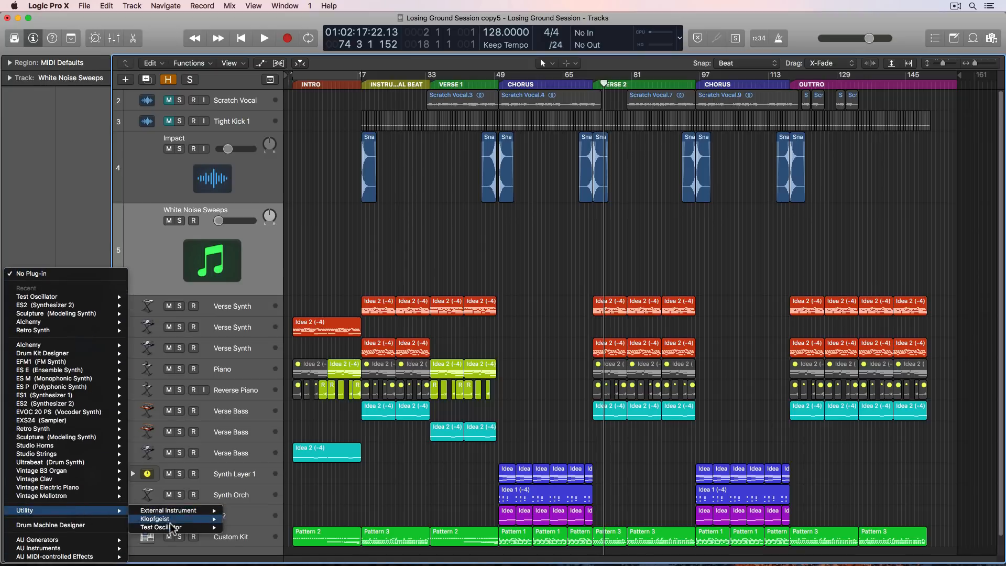
pyautogui.moveTo(173, 527)
pyautogui.click(245, 536)
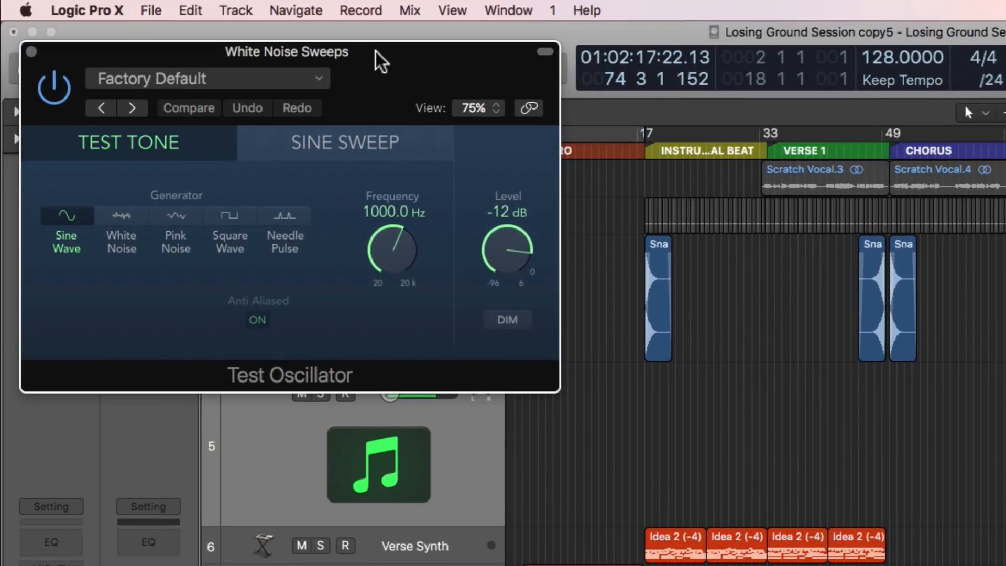
# - Try the Test Oscillator's other generators, set it to White Noise and lower the track's volume to minus infinity
pyautogui.click(124, 231)
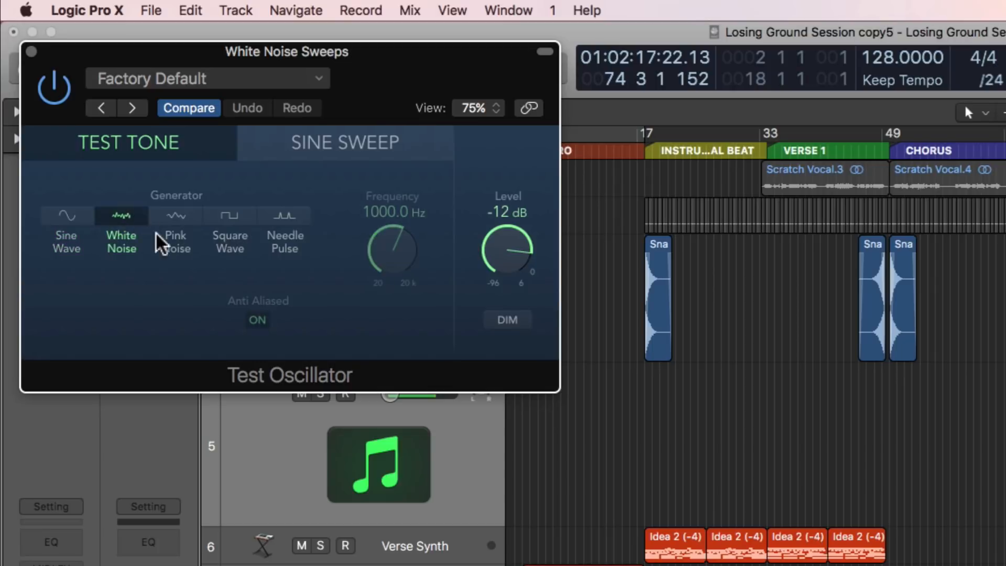
pyautogui.click(173, 231)
pyautogui.click(227, 219)
pyautogui.click(280, 219)
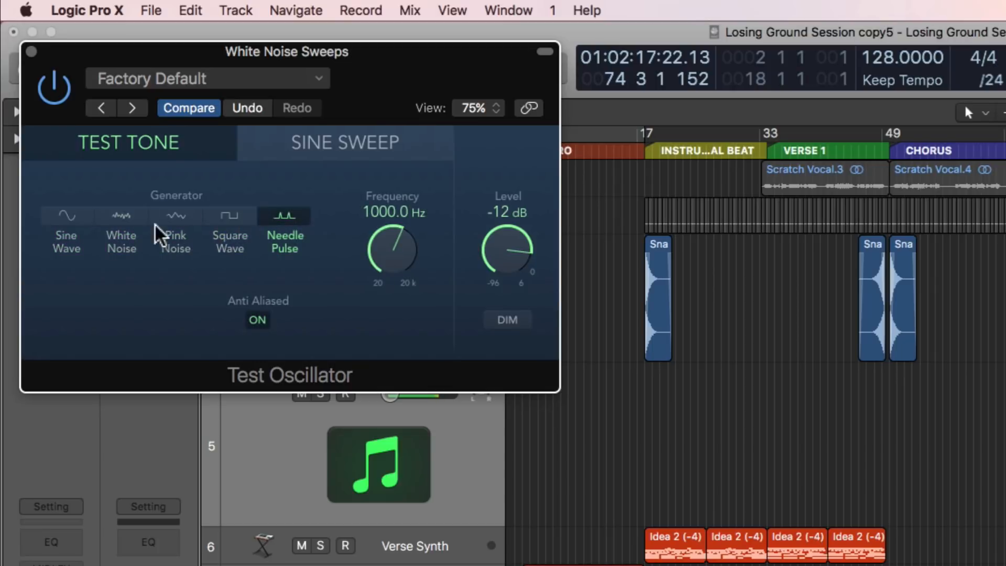
pyautogui.click(133, 231)
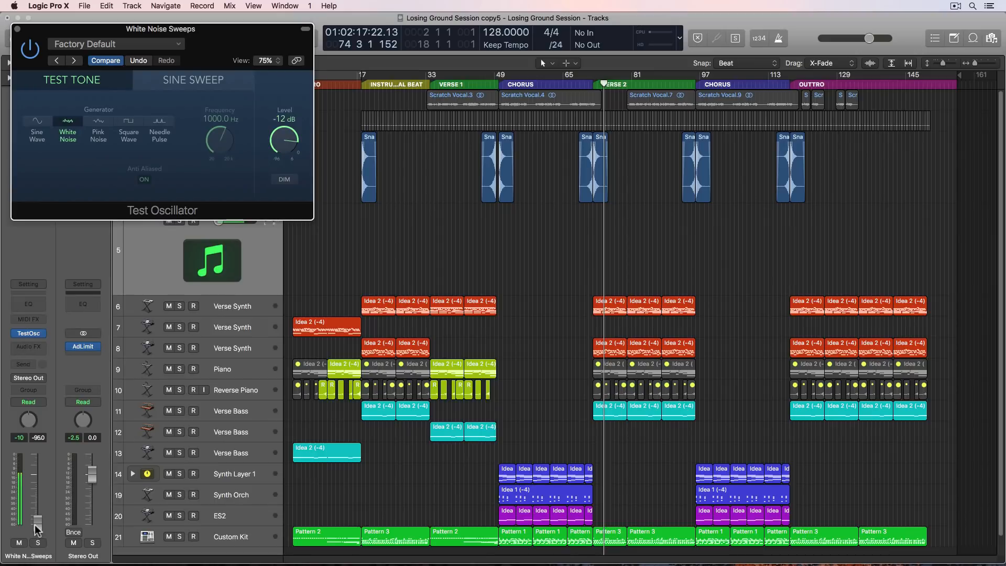
pyautogui.moveTo(37, 530); pyautogui.dragTo(39, 557)
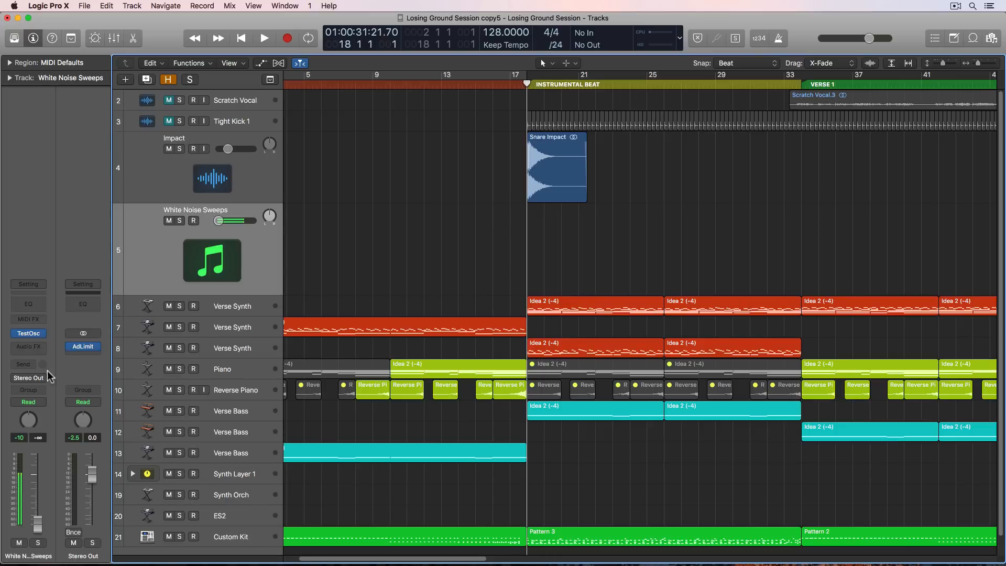
# - Insert a stereo Single Band EQ on the White Noise Sweeps track, set it to High Cut and lower its frequency to 20 Hz
pyautogui.click(28, 347)
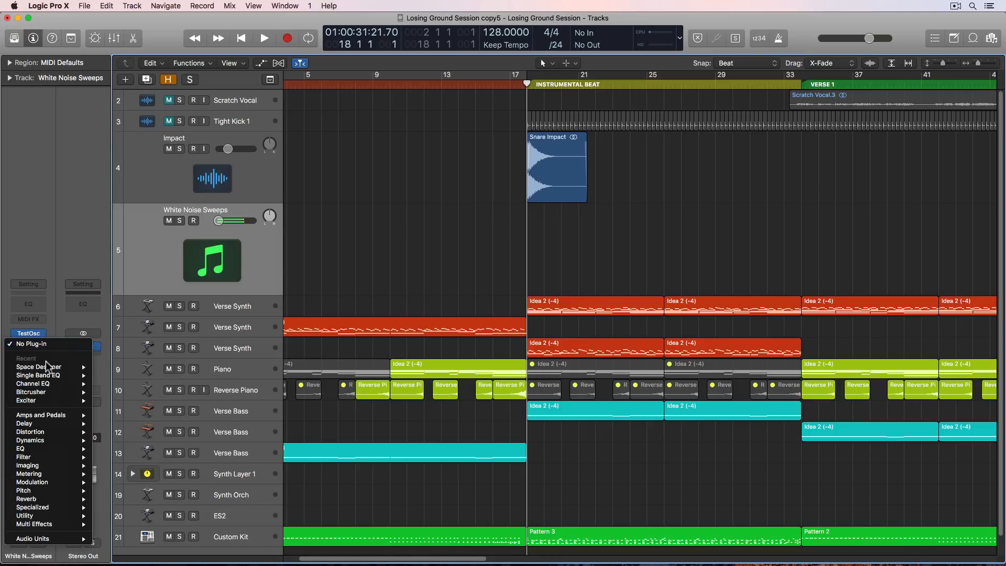
pyautogui.moveTo(54, 376)
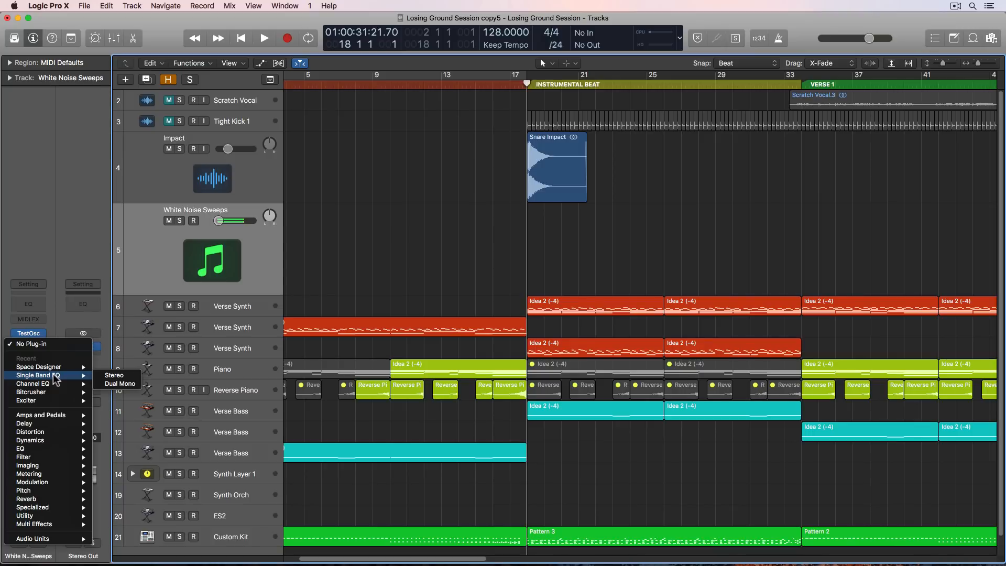
pyautogui.click(103, 375)
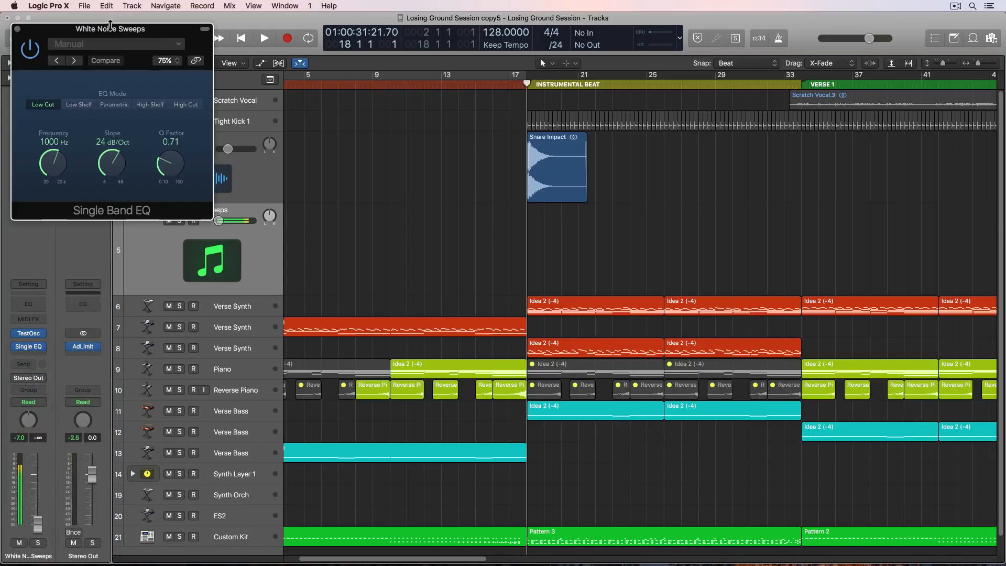
pyautogui.moveTo(110, 25); pyautogui.dragTo(275, 60)
pyautogui.click(347, 138)
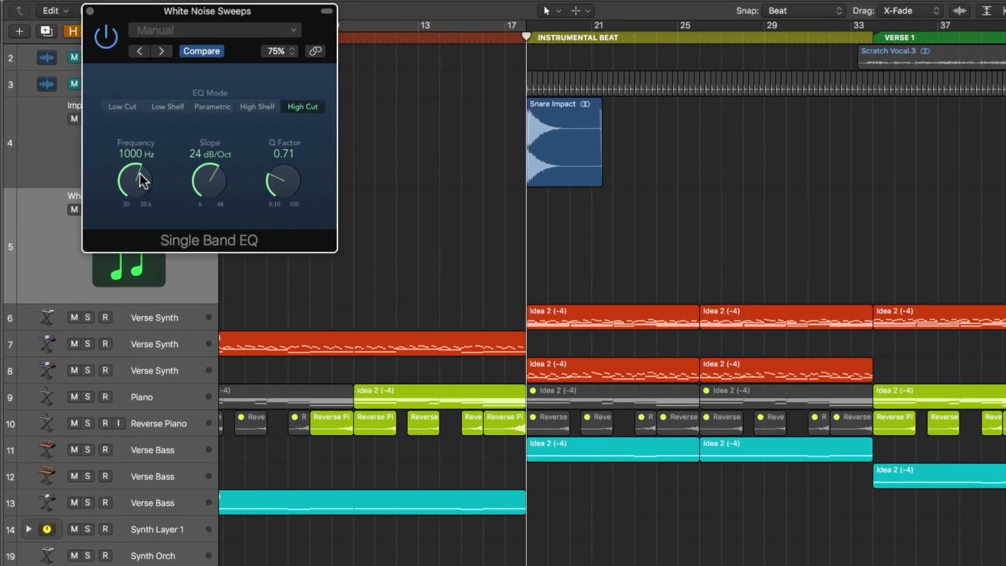
pyautogui.moveTo(140, 174); pyautogui.dragTo(120, 372)
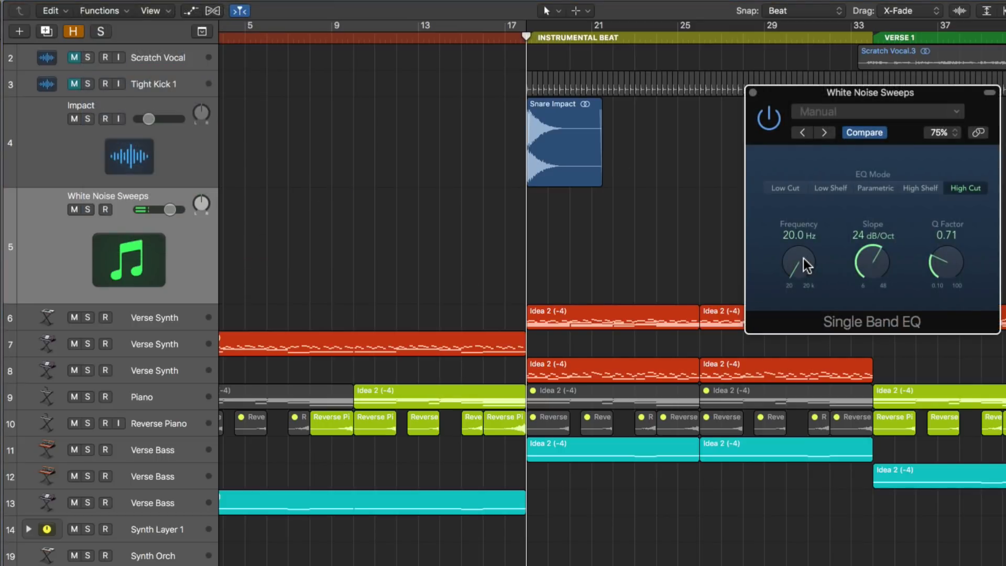
# - Show track automation and select the Single EQ's Frequency as the White Noise Sweeps track's automation parameter
pyautogui.press('a')
pyautogui.press('super+Down')
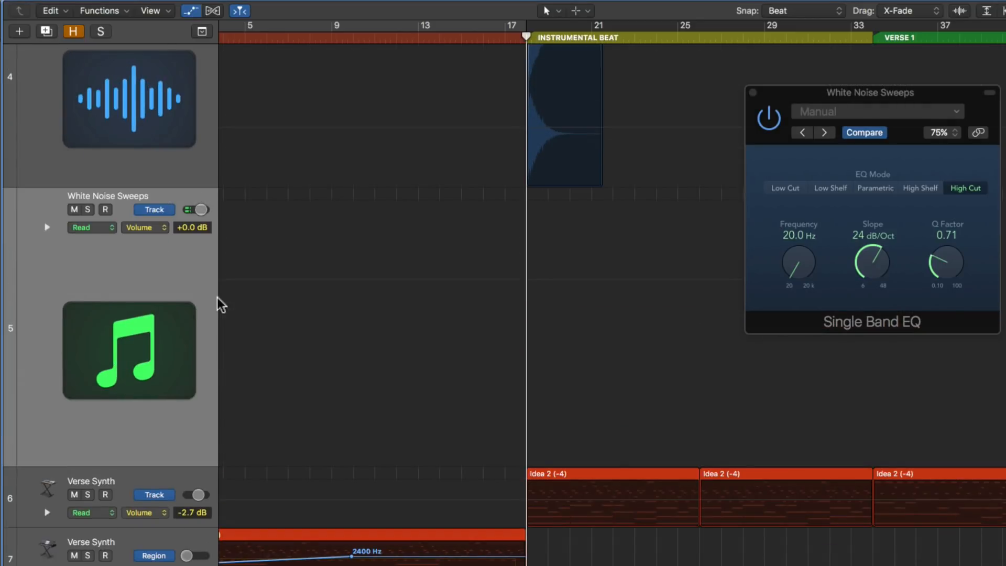
pyautogui.click(158, 228)
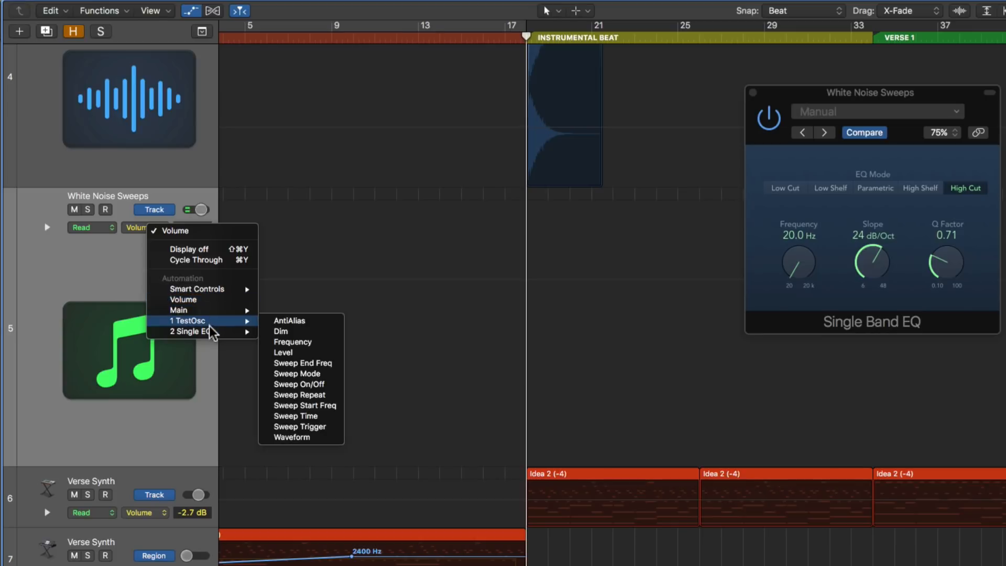
pyautogui.moveTo(215, 335)
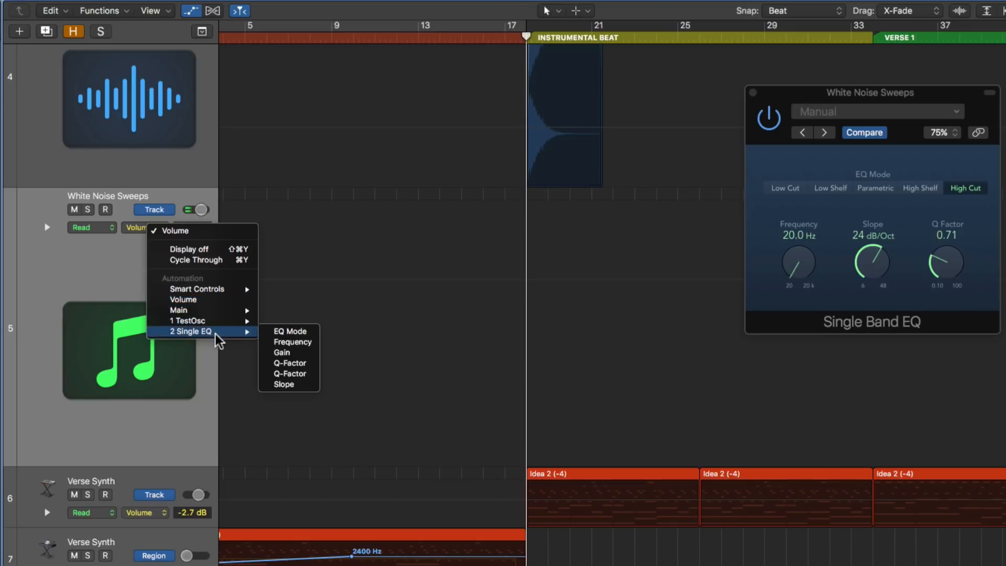
pyautogui.click(291, 342)
# - Check the snap options and ramp the frequency automation from 20 Hz at bar 16 to 20000 Hz at bar 17 beat 3
pyautogui.scroll(3, 366, 144)
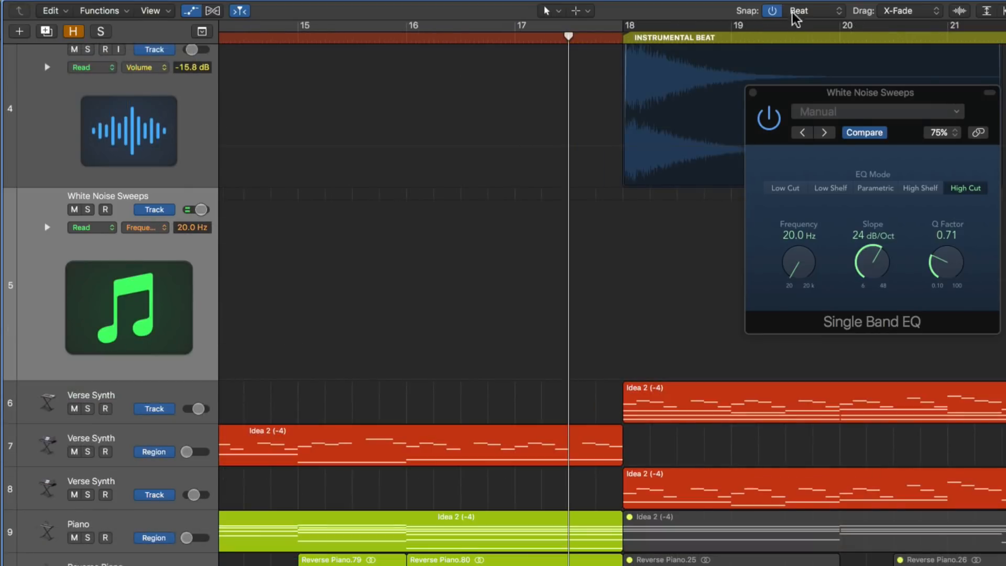
pyautogui.click(797, 10)
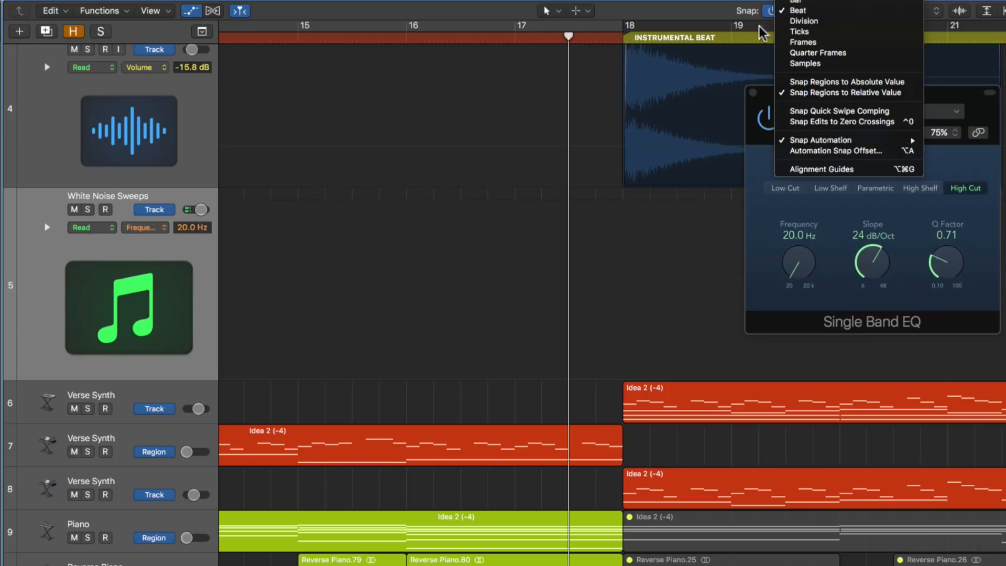
pyautogui.click(623, 166)
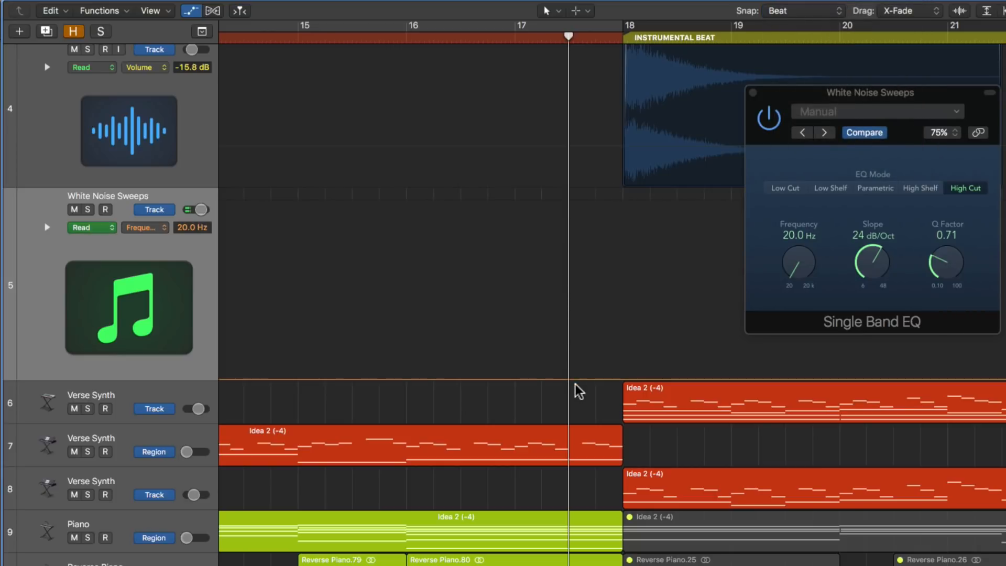
pyautogui.click(407, 379)
pyautogui.moveTo(589, 379); pyautogui.dragTo(589, 171)
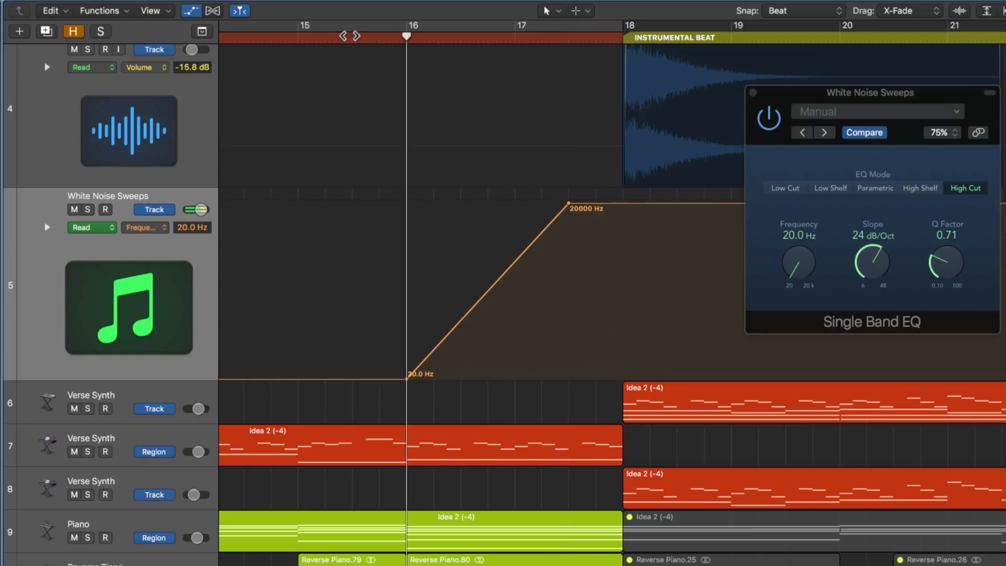
# - Mute the White Noise Sweeps track and make its frequency automation fall from 20000 Hz at bar 18 to 20 Hz at bar 20
pyautogui.click(74, 210)
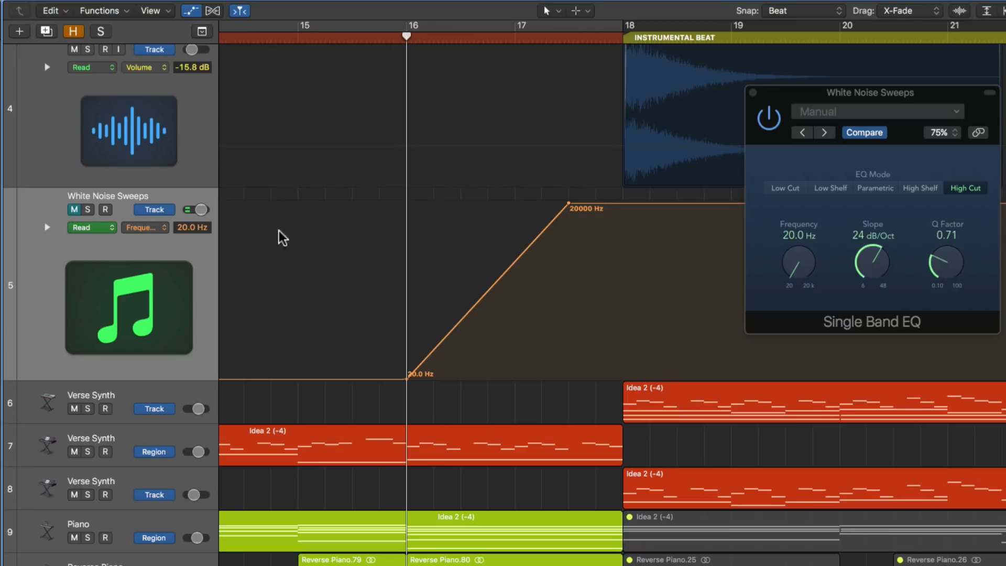
pyautogui.moveTo(891, 96); pyautogui.dragTo(922, 94)
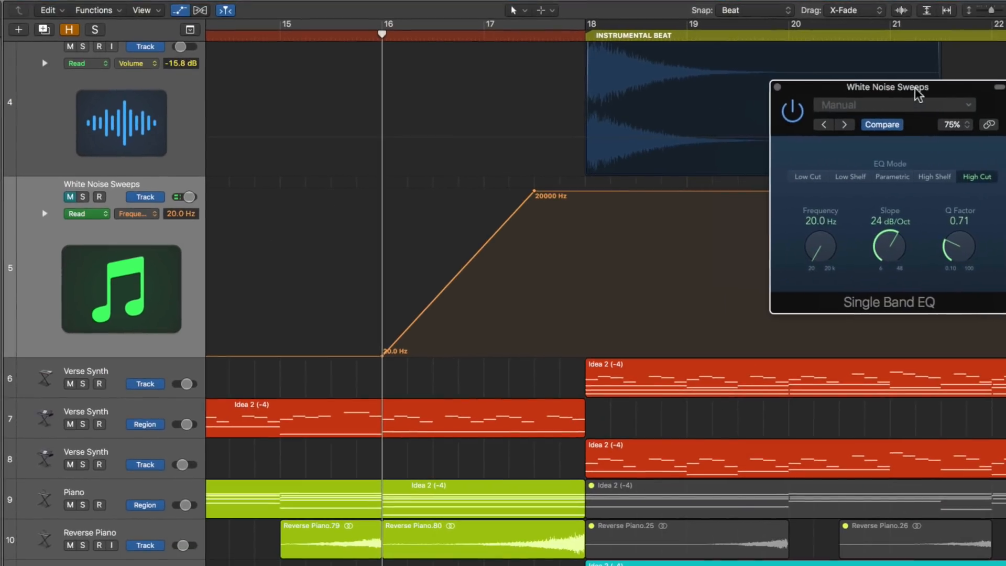
pyautogui.hscroll(5, 649, 99)
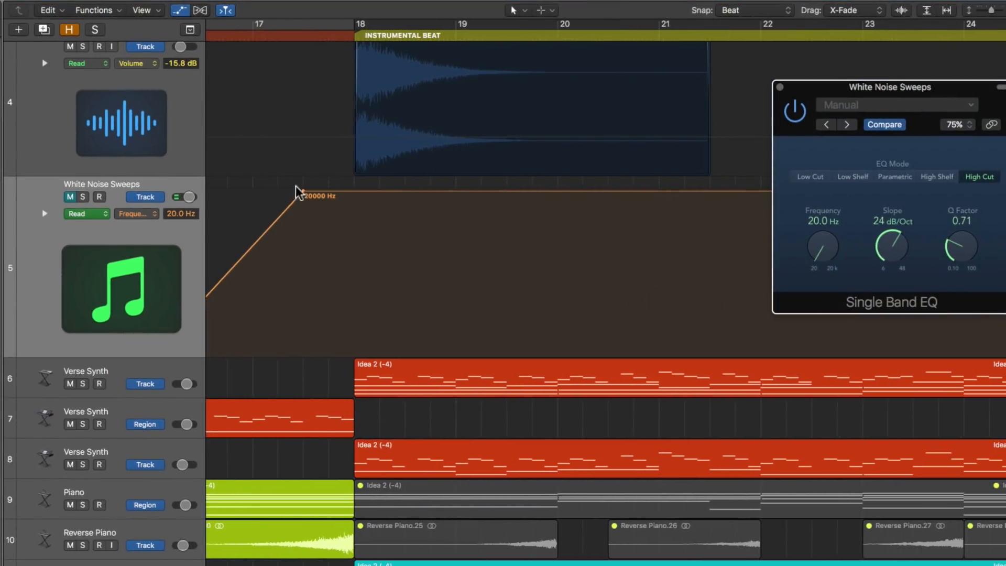
pyautogui.click(354, 191)
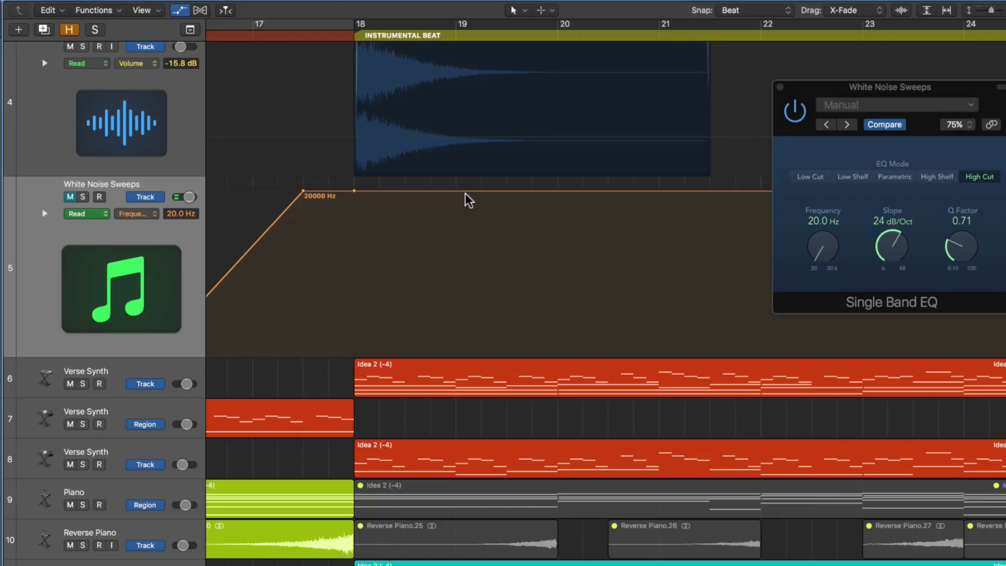
pyautogui.moveTo(468, 191); pyautogui.dragTo(597, 401)
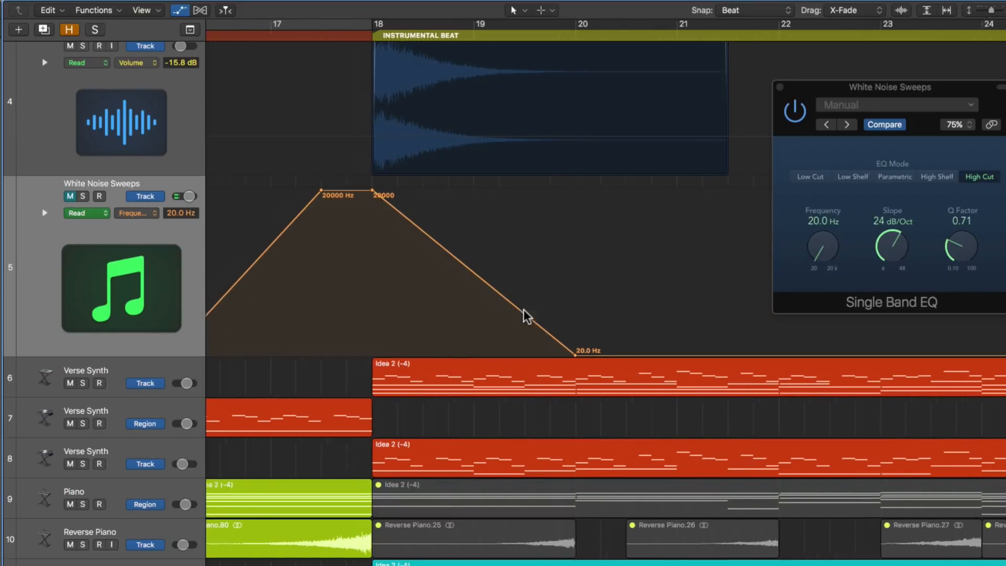
# - Drop the frequency automation to 20 Hz between bar 17 beat 3 and bar 18, and play the transition
pyautogui.hscroll(-5, 523, 298)
pyautogui.moveTo(575, 221); pyautogui.dragTo(631, 252)
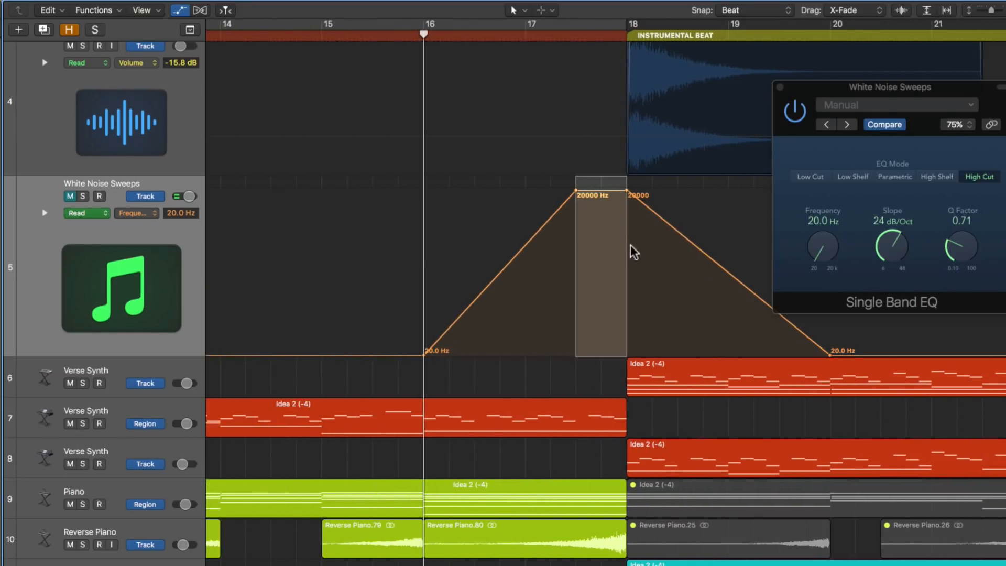
pyautogui.moveTo(610, 198); pyautogui.dragTo(592, 443)
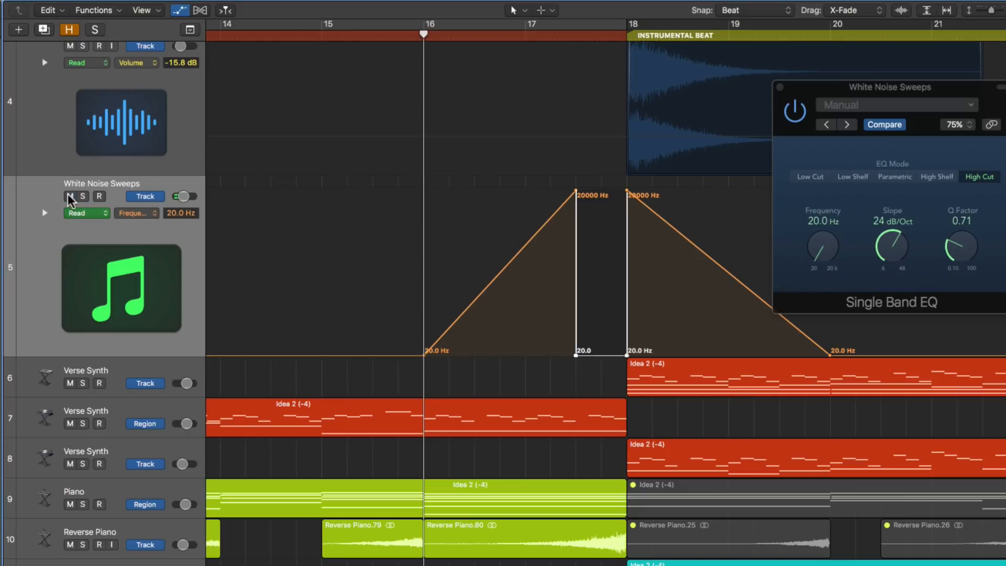
pyautogui.press('space')
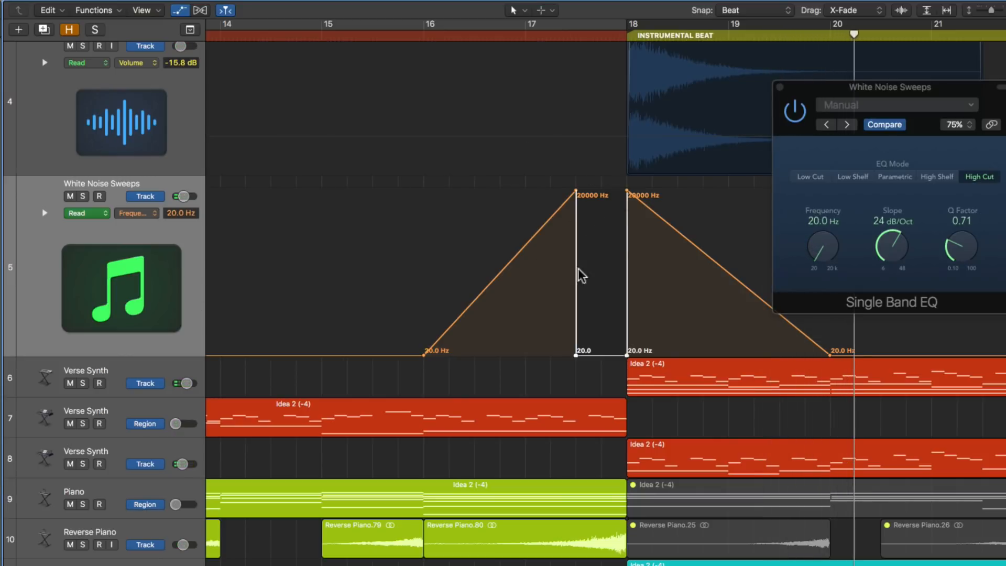
pyautogui.moveTo(590, 357); pyautogui.dragTo(589, 379)
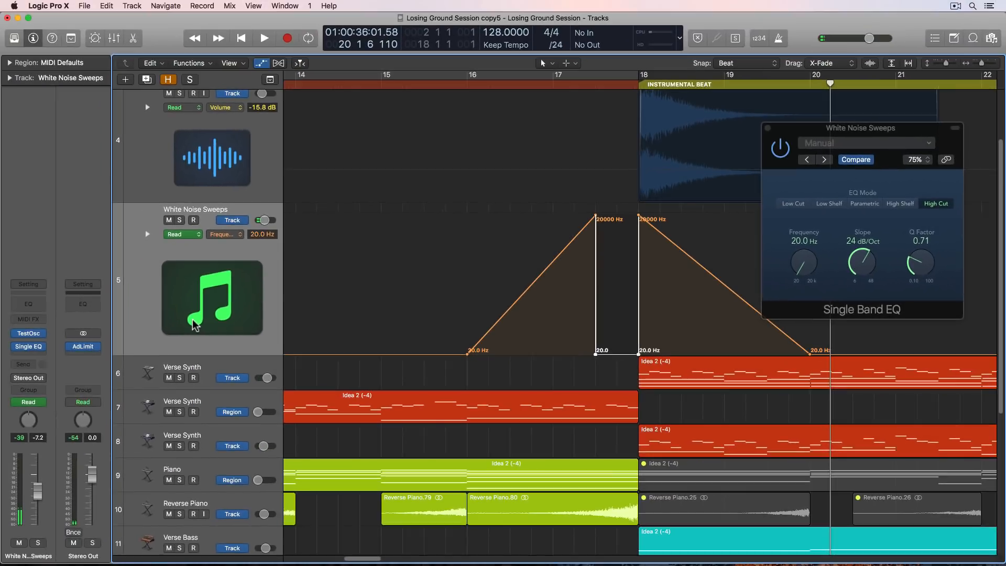
# - Copy Space Designer from the Synth Orch channel to White Noise Sweeps, set its Dry level to -6.8 dB and close the mixer
pyautogui.press('x')
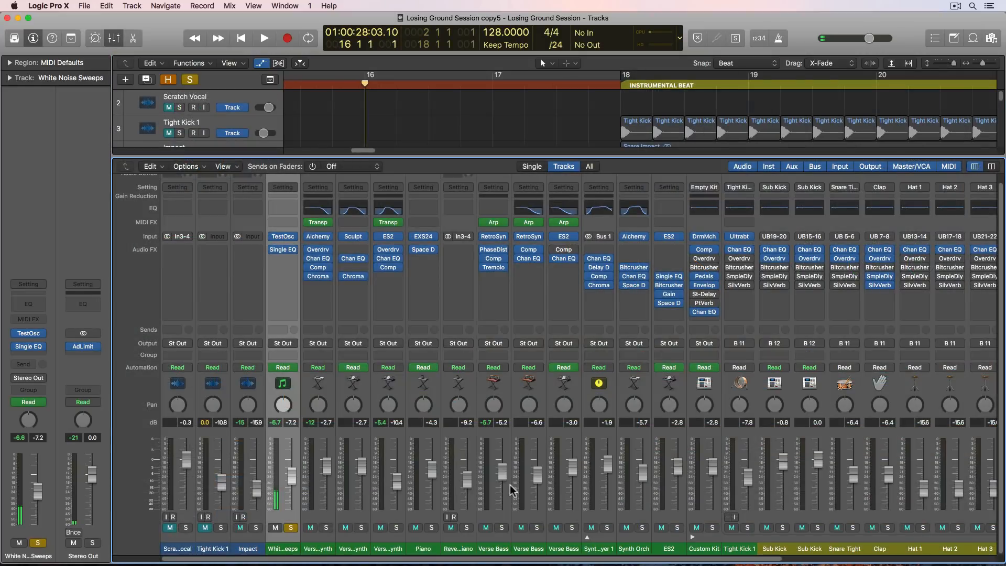
pyautogui.click(633, 550)
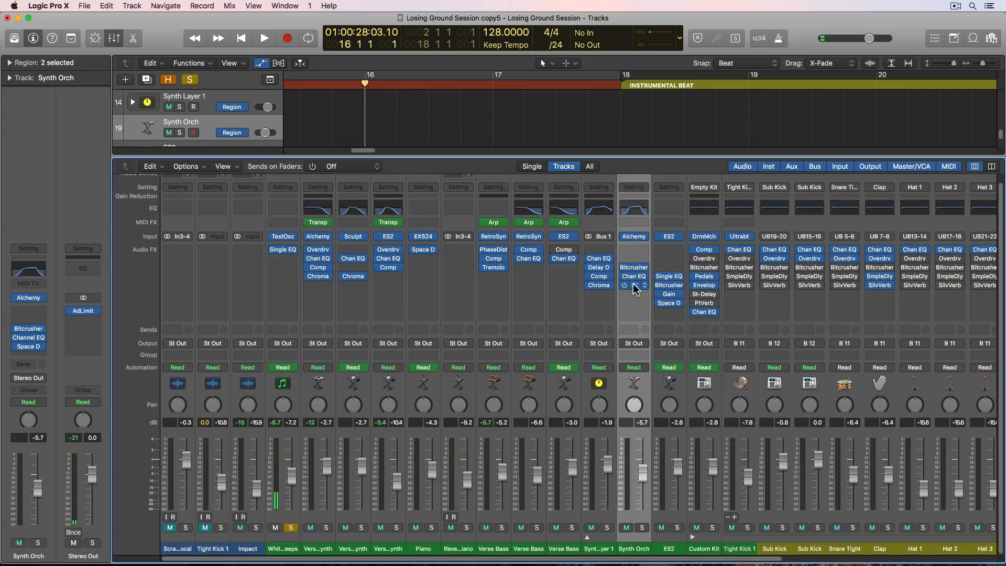
pyautogui.moveTo(635, 286); pyautogui.dragTo(284, 258)
pyautogui.click(284, 259)
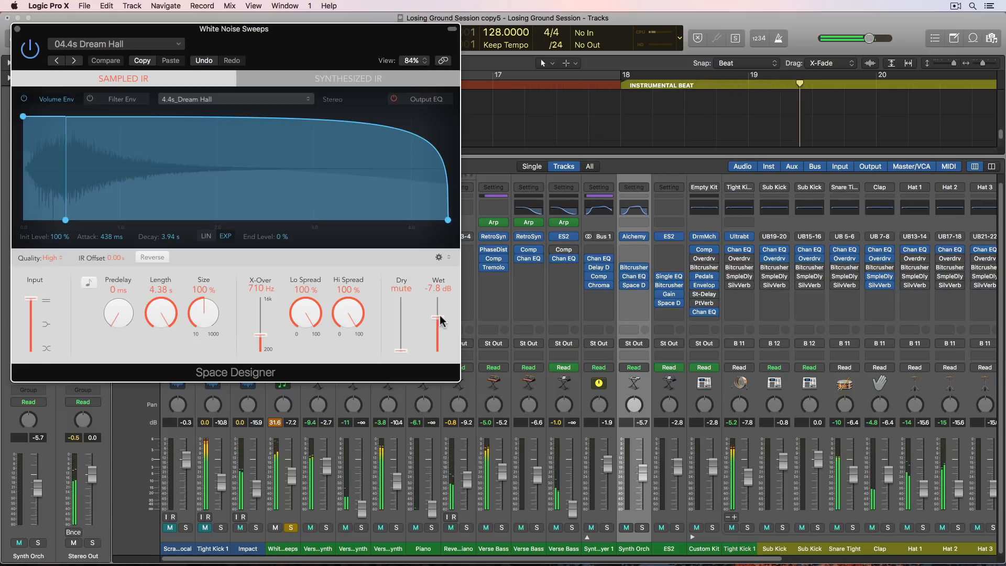
pyautogui.moveTo(407, 350); pyautogui.dragTo(419, 320)
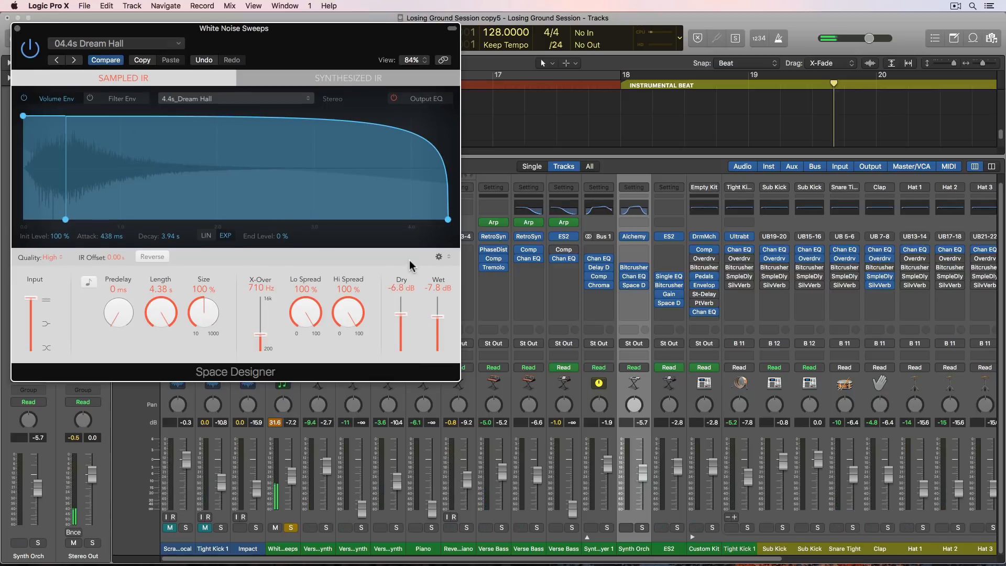
pyautogui.click(17, 29)
pyautogui.press('x')
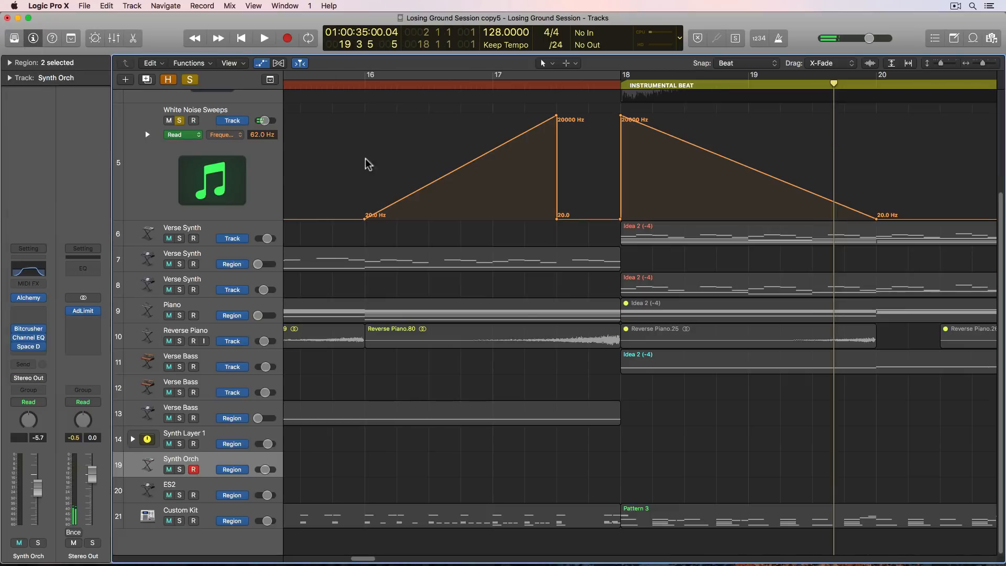
# - Switch the White Noise Sweeps track to volume automation and lower it to -27 dB between bar 17 beat 3 and bar 18
pyautogui.click(246, 170)
pyautogui.press('a')
pyautogui.press('a')
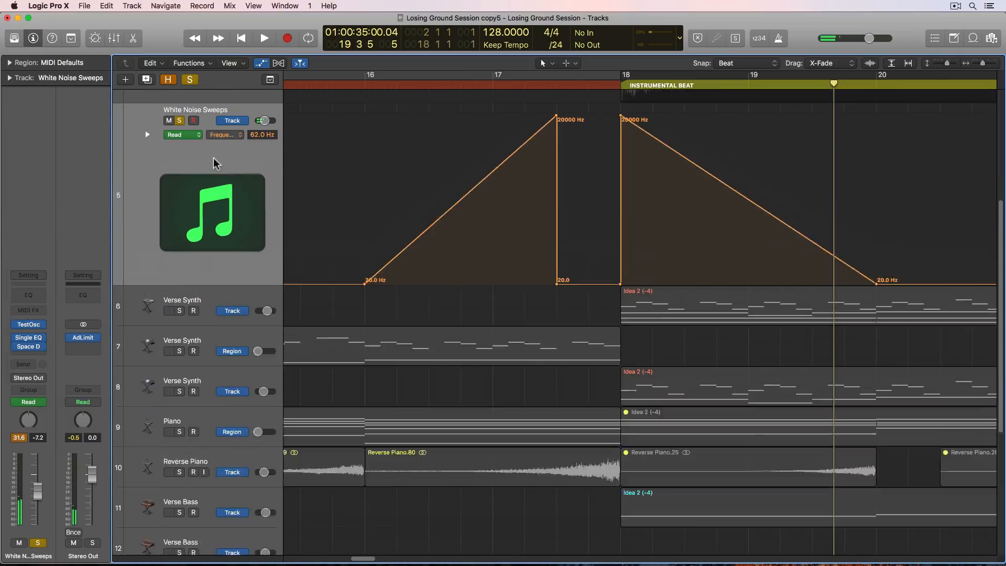
pyautogui.click(230, 135)
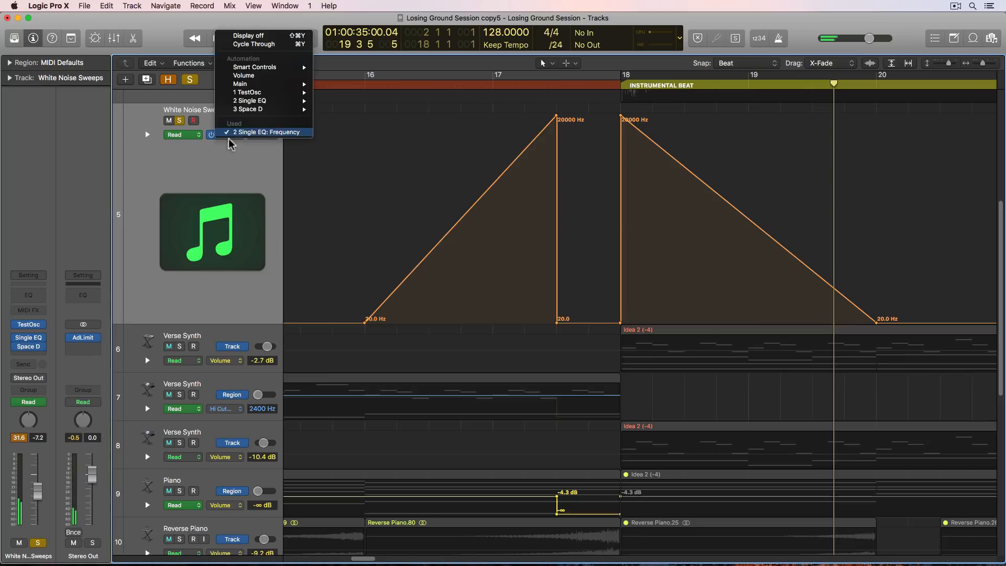
pyautogui.click(268, 75)
pyautogui.moveTo(555, 133); pyautogui.dragTo(597, 297)
# - Play the soloed sweep from bar 16 to bar 20 and add a second Single Band EQ after Space Designer
pyautogui.click(370, 77)
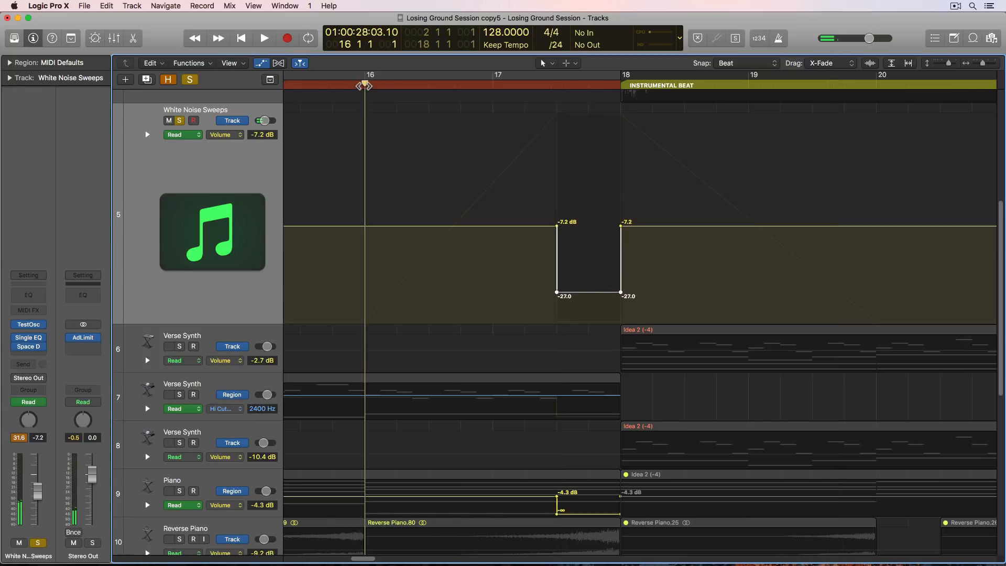
pyautogui.press('space')
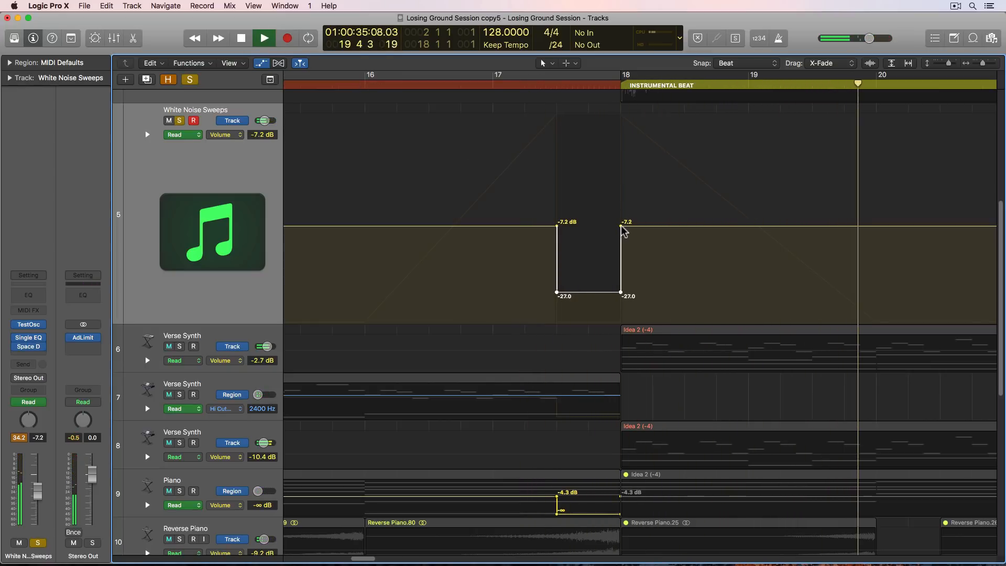
pyautogui.press('space')
# - Return to the first Single EQ's frequency automation, remove the falling ramp after bar 18 and place the playhead at bar 15 beat 3
pyautogui.click(226, 135)
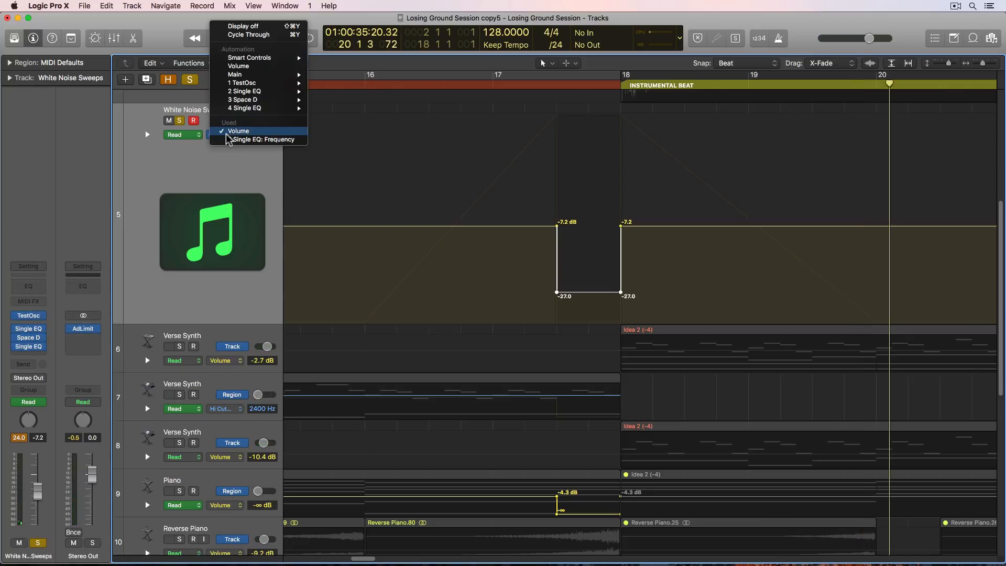
pyautogui.click(236, 140)
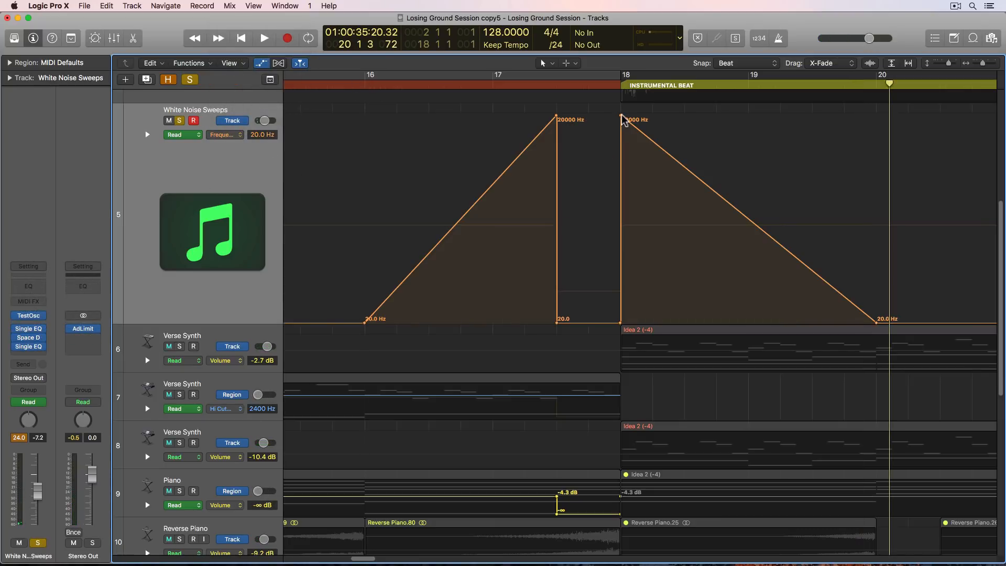
pyautogui.click(621, 117)
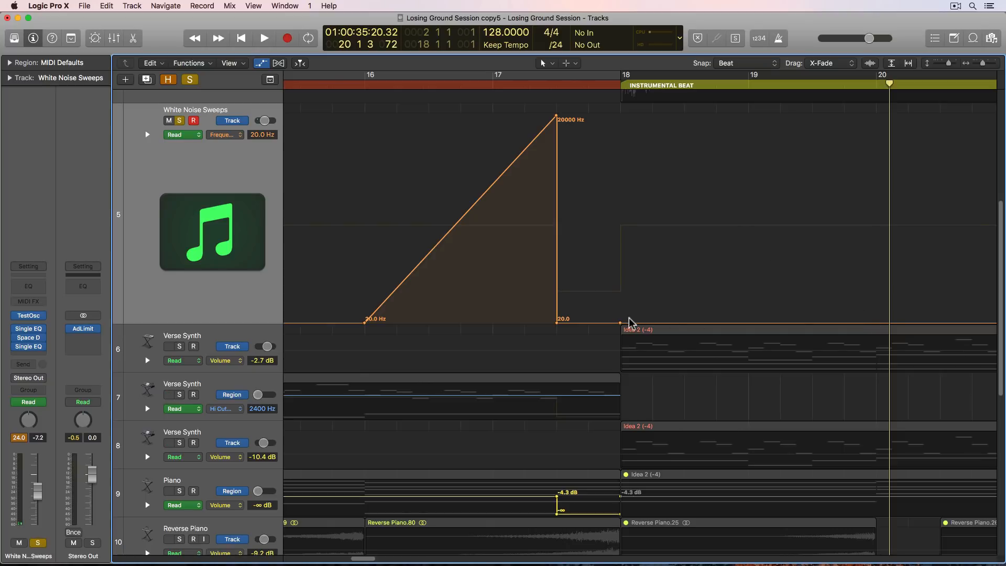
pyautogui.click(322, 84)
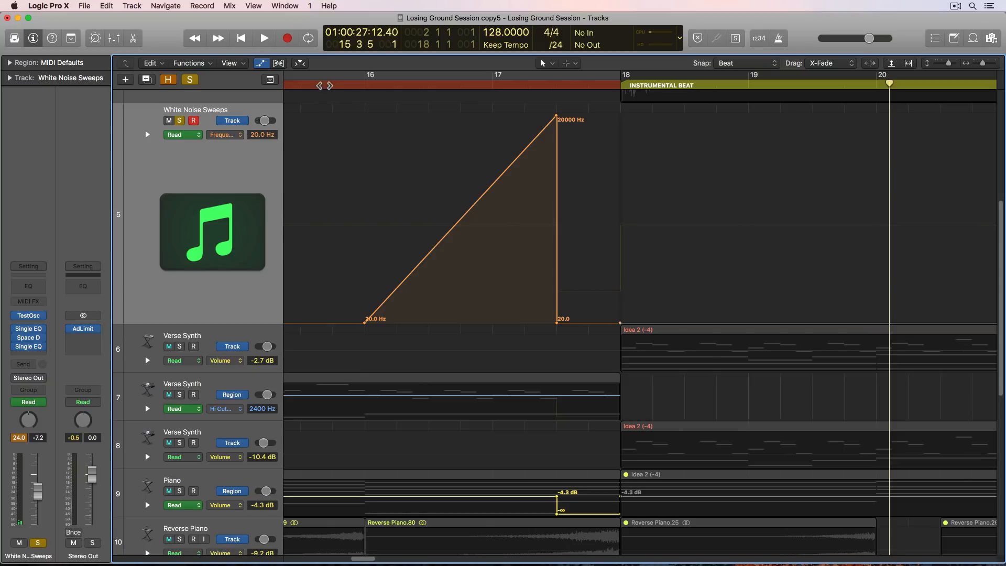
pyautogui.hscroll(-5, 383, 187)
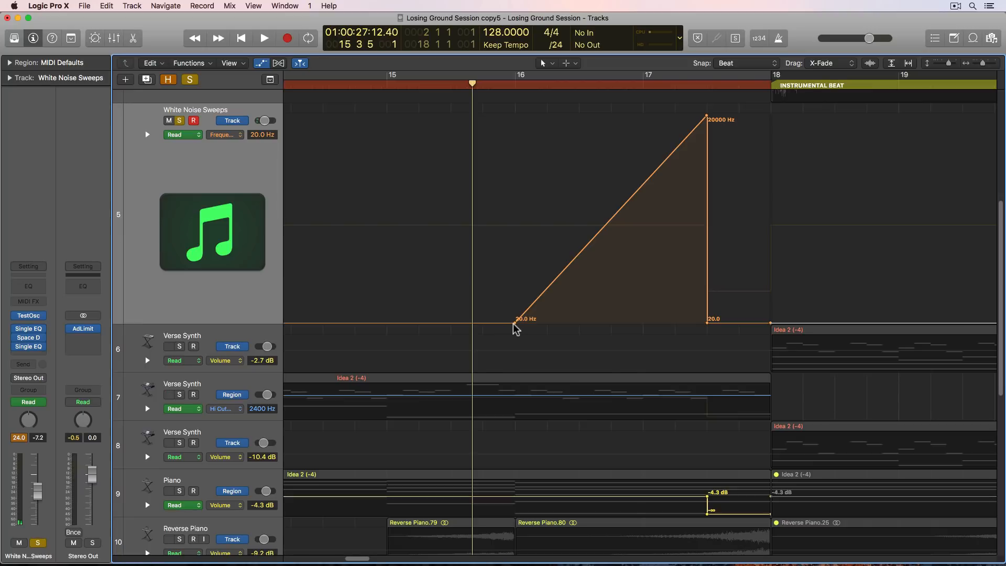
# - Move the start point of the rising frequency ramp back to bar 15, audition the sweep and hide the automation
pyautogui.moveTo(516, 323); pyautogui.dragTo(387, 323)
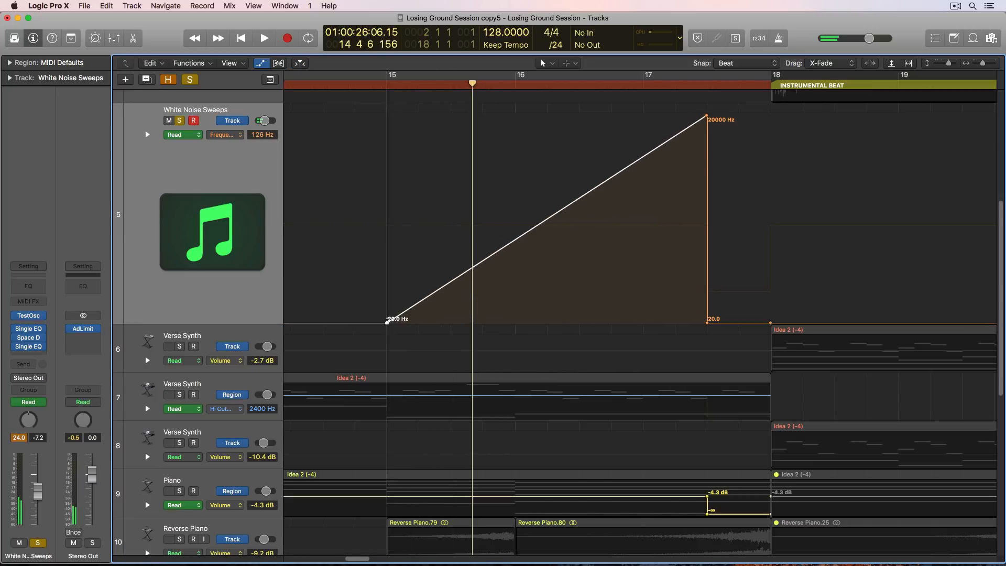
pyautogui.click(381, 78)
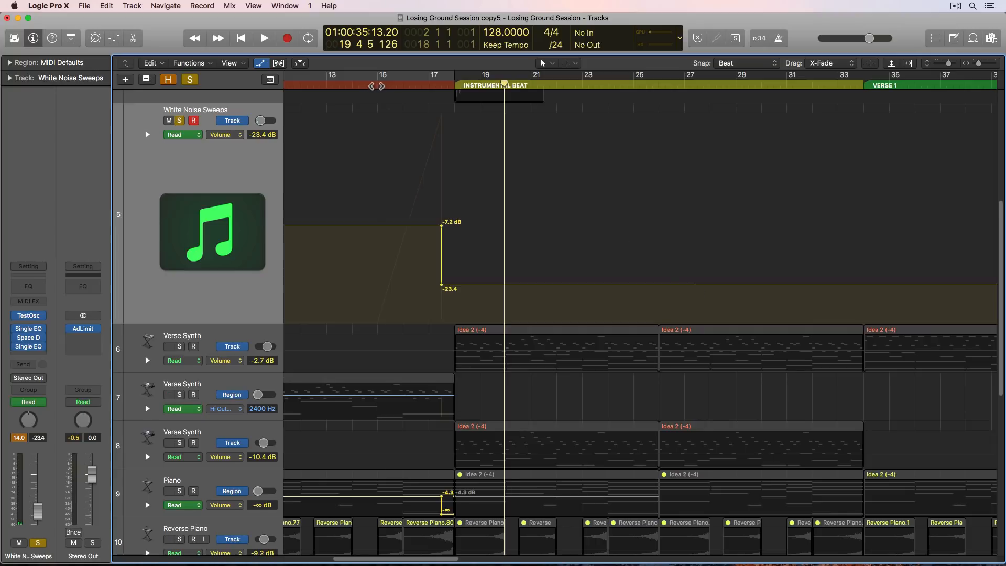
pyautogui.press('space')
pyautogui.press('space')
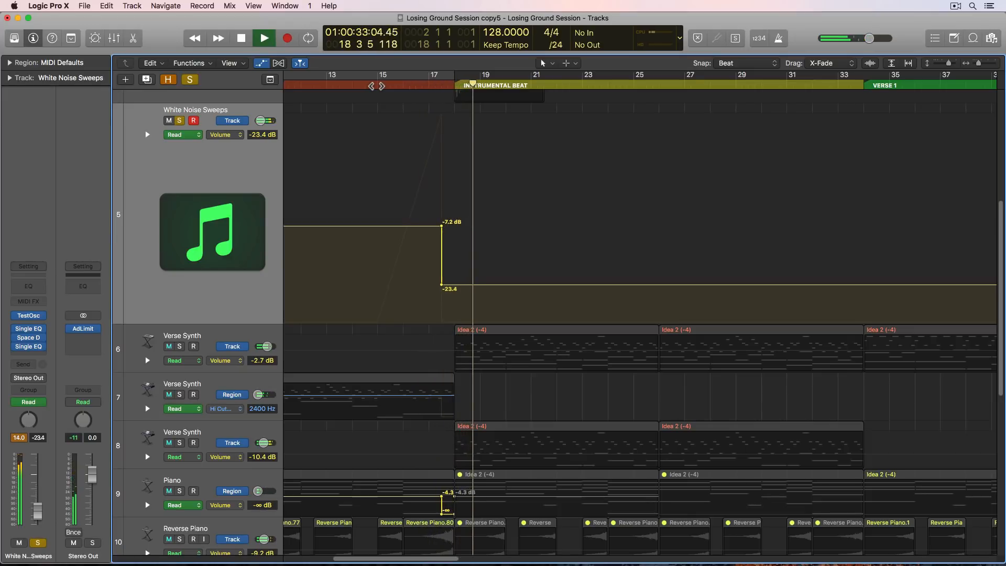
pyautogui.press('a')
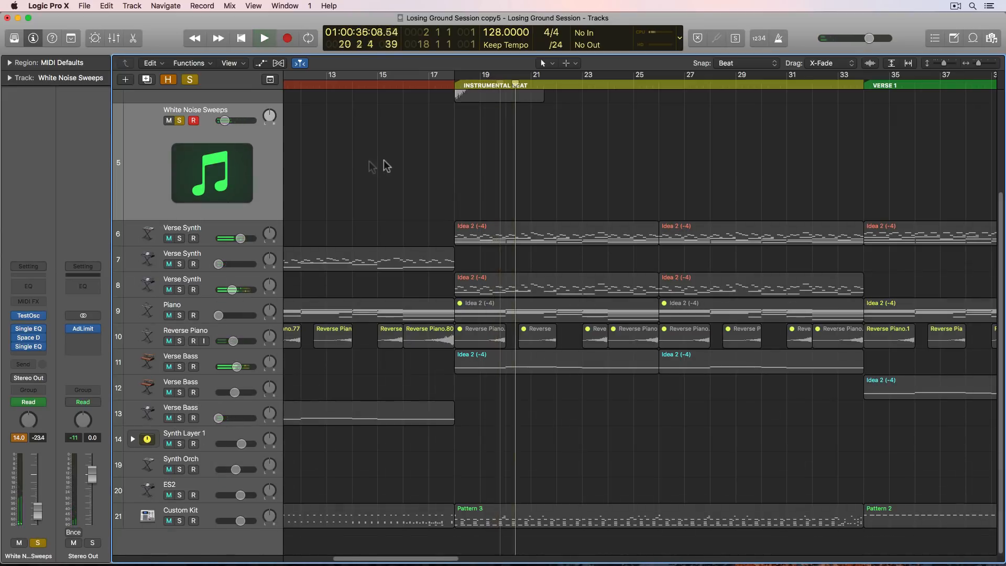
pyautogui.press('space')
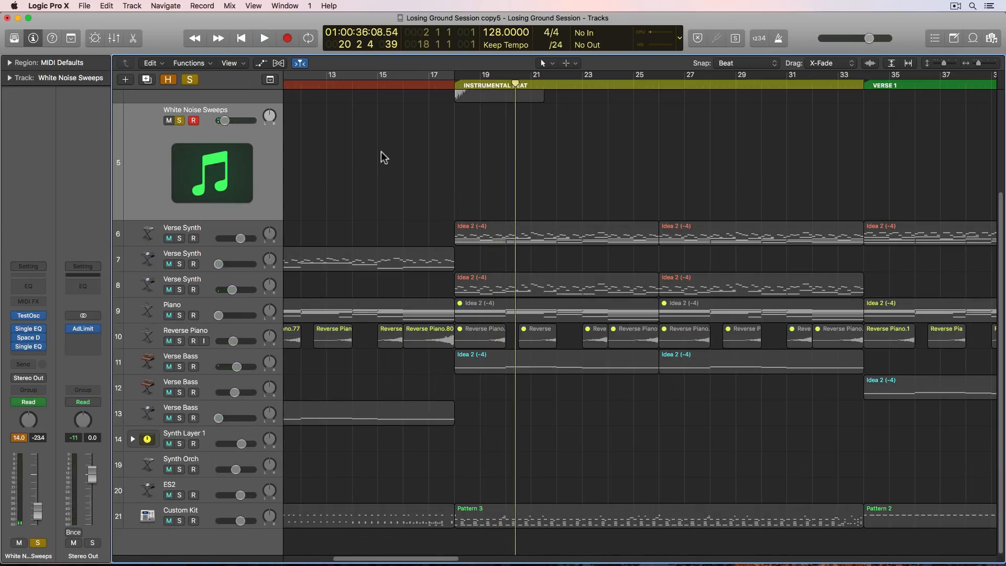
pyautogui.rightClick(379, 152)
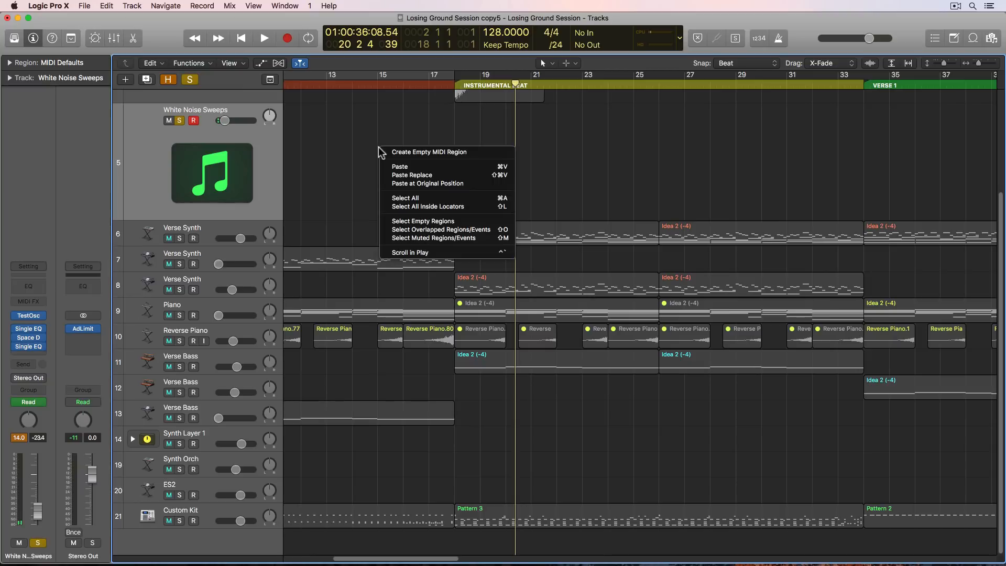
pyautogui.click(355, 134)
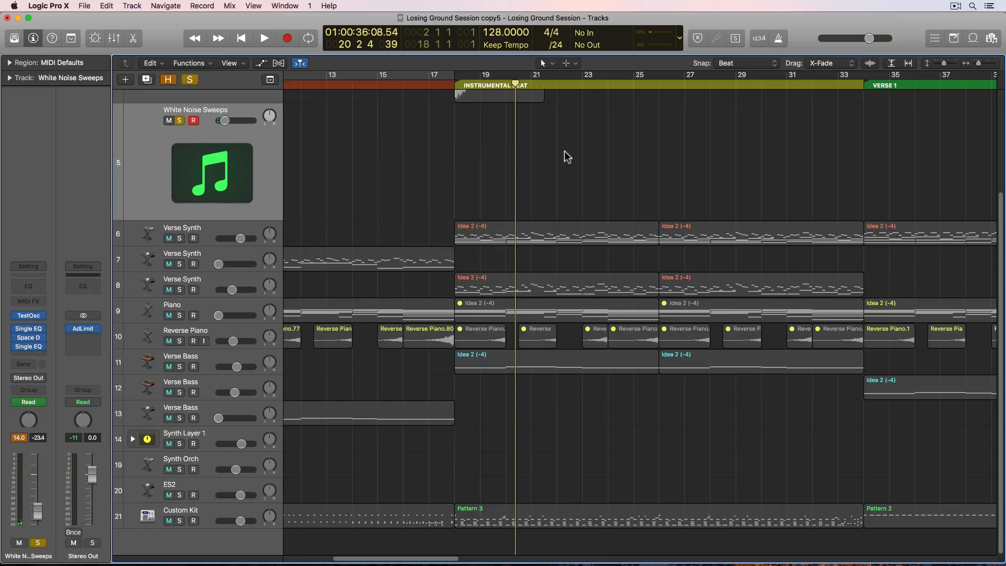
pyautogui.rightClick(376, 146)
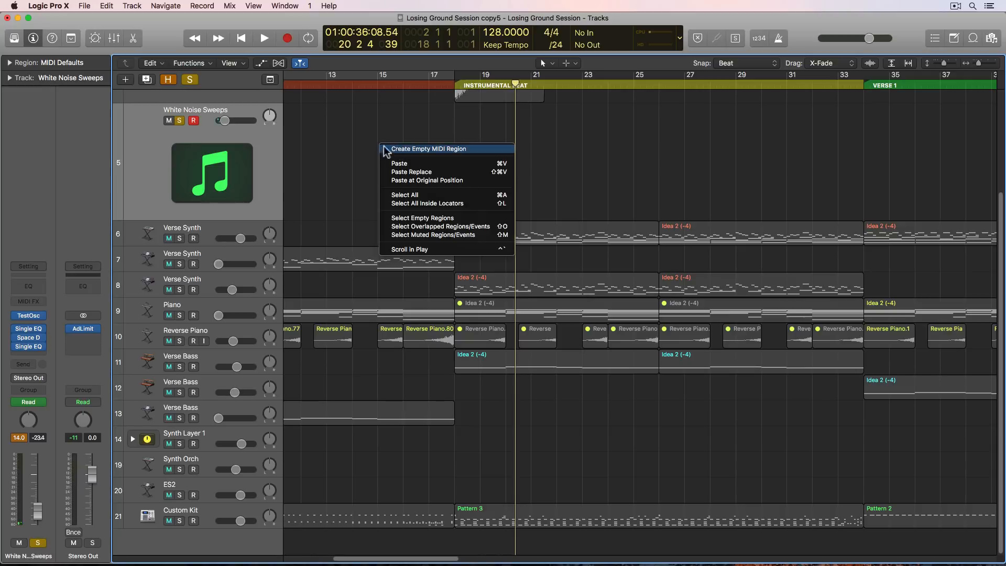
pyautogui.click(367, 130)
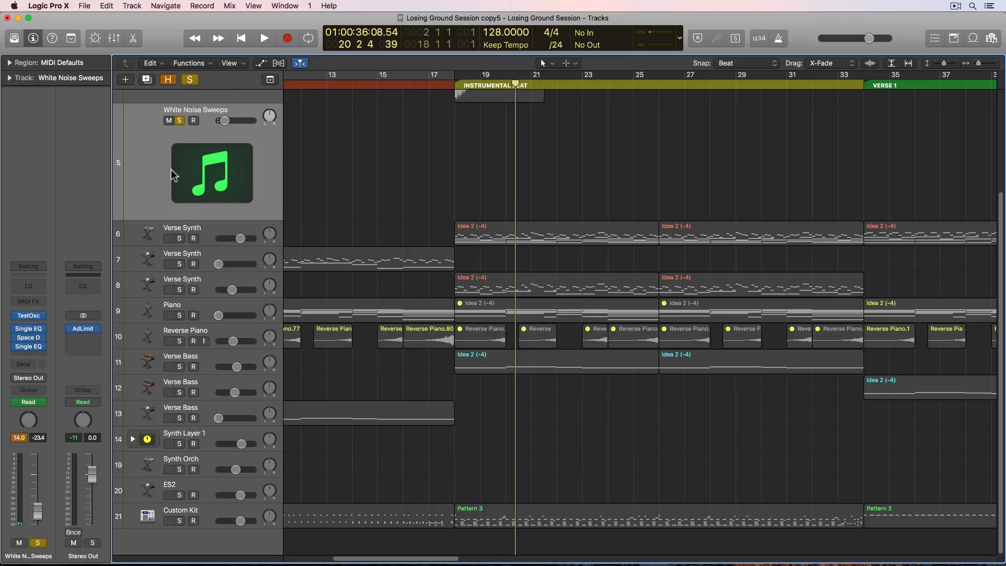
# - Add a send to Bus 2 on the White Noise Sweeps instrument channel
pyautogui.click(27, 363)
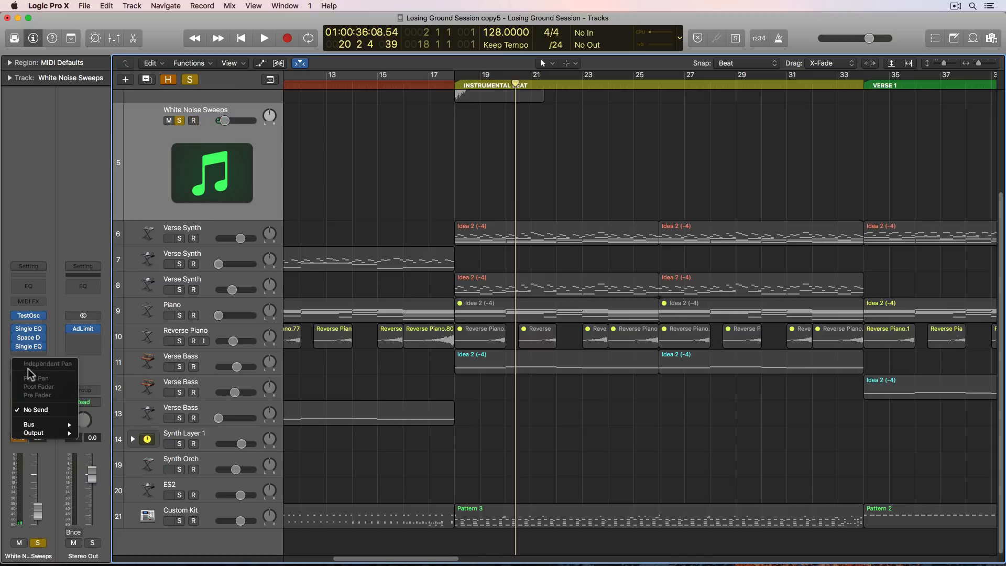
pyautogui.moveTo(42, 427)
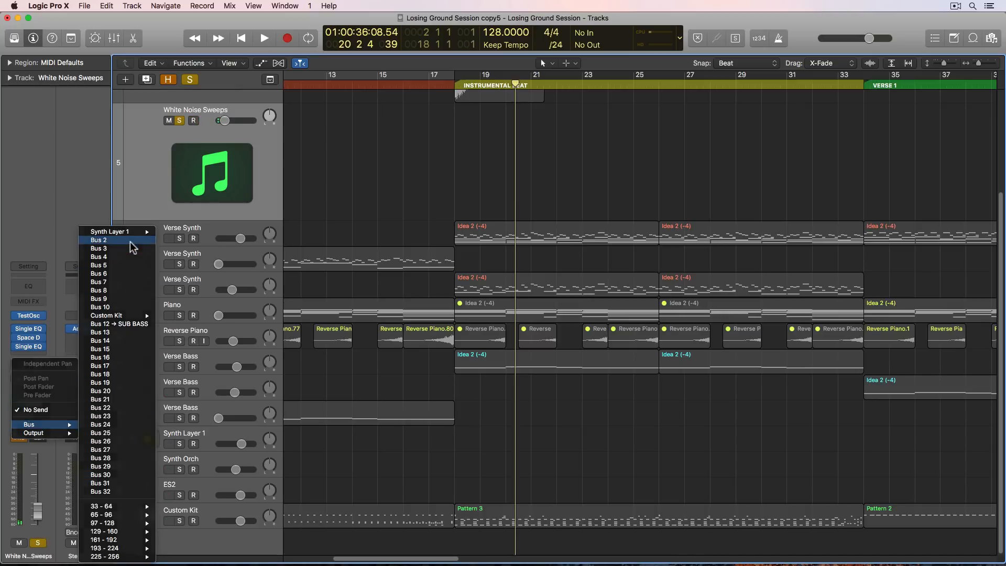
pyautogui.click(99, 240)
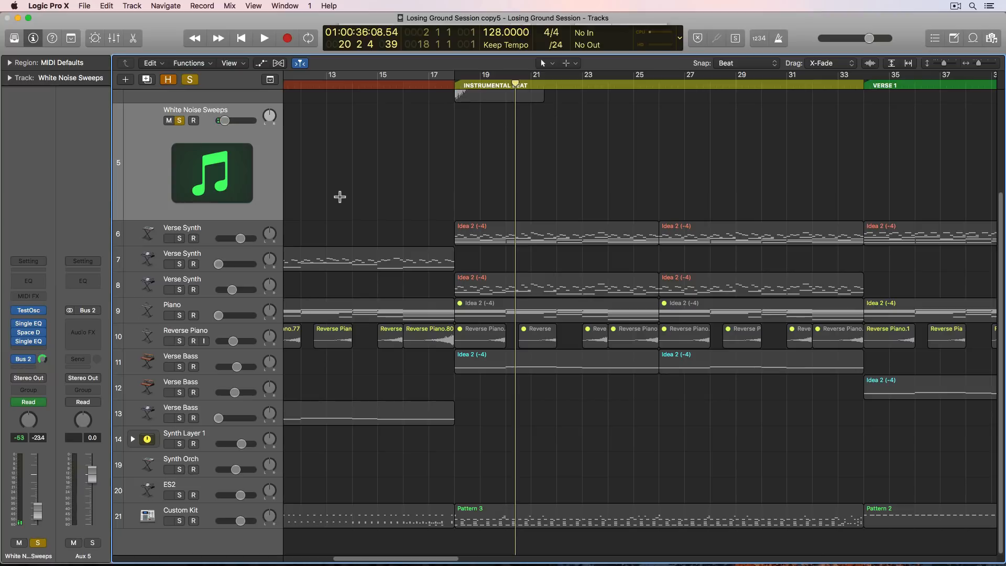
# - Create one new audio track below the sweeps instrument and name it White Noise Sweeps
pyautogui.press('alt+super+n')
pyautogui.click(516, 49)
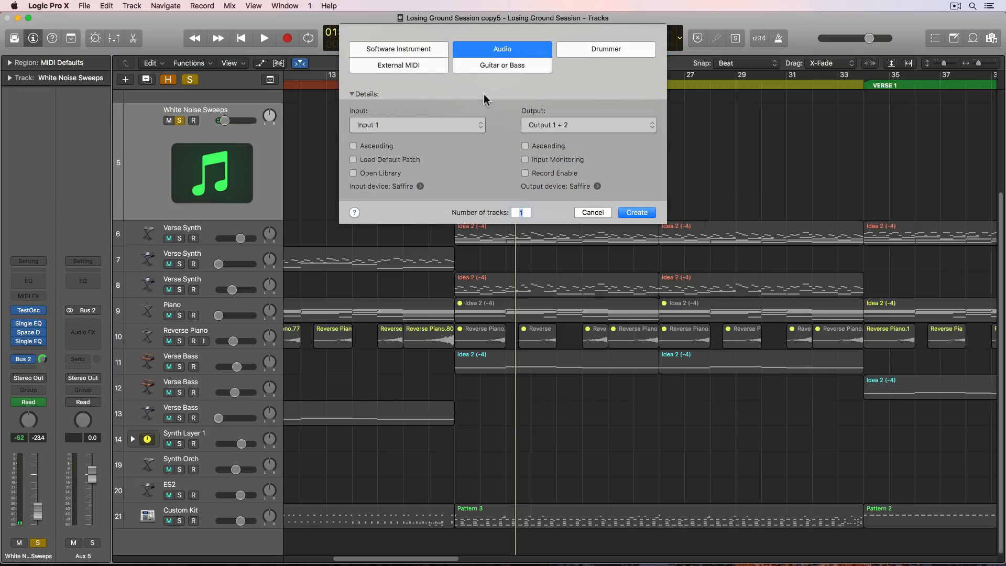
pyautogui.click(637, 212)
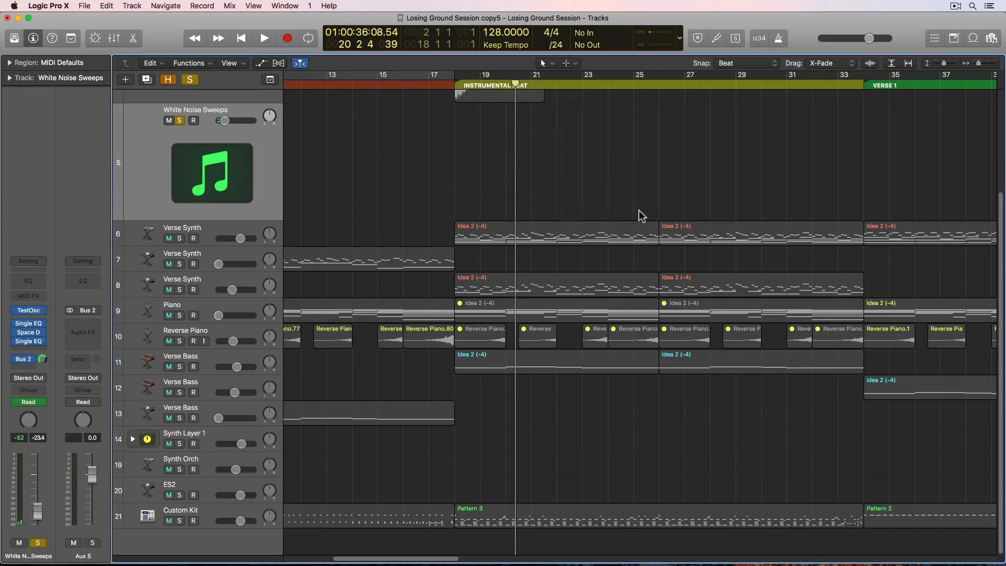
pyautogui.doubleClick(178, 229)
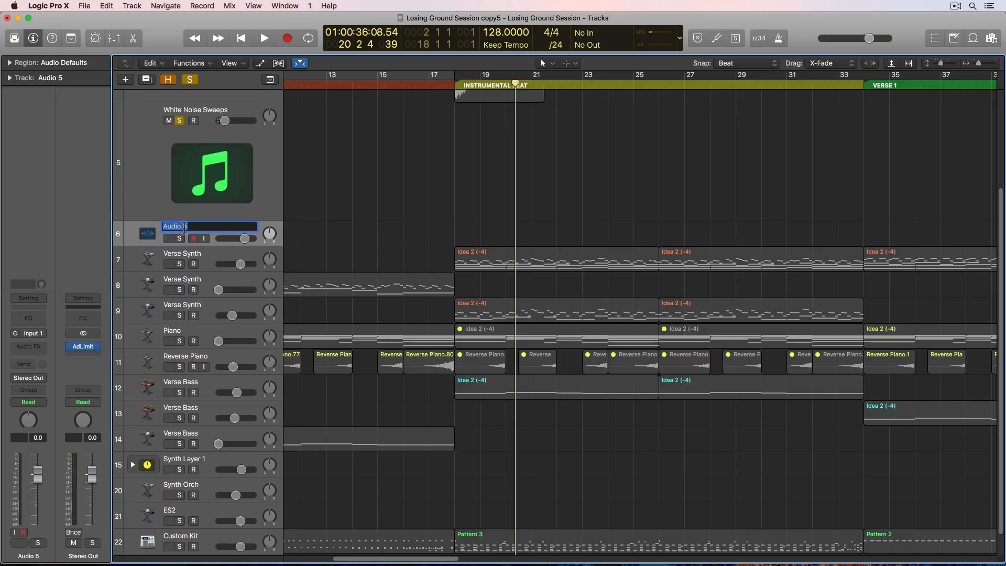
pyautogui.write('Sweeps')
pyautogui.press('Return')
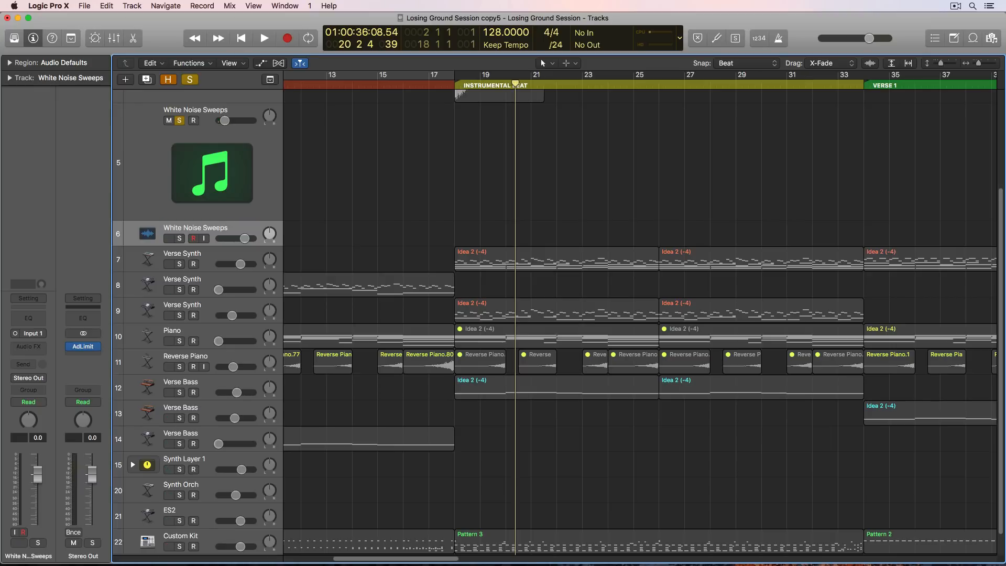
# - Make the new audio track taller and set its input to Bus 2 in stereo
pyautogui.moveTo(215, 245); pyautogui.dragTo(220, 348)
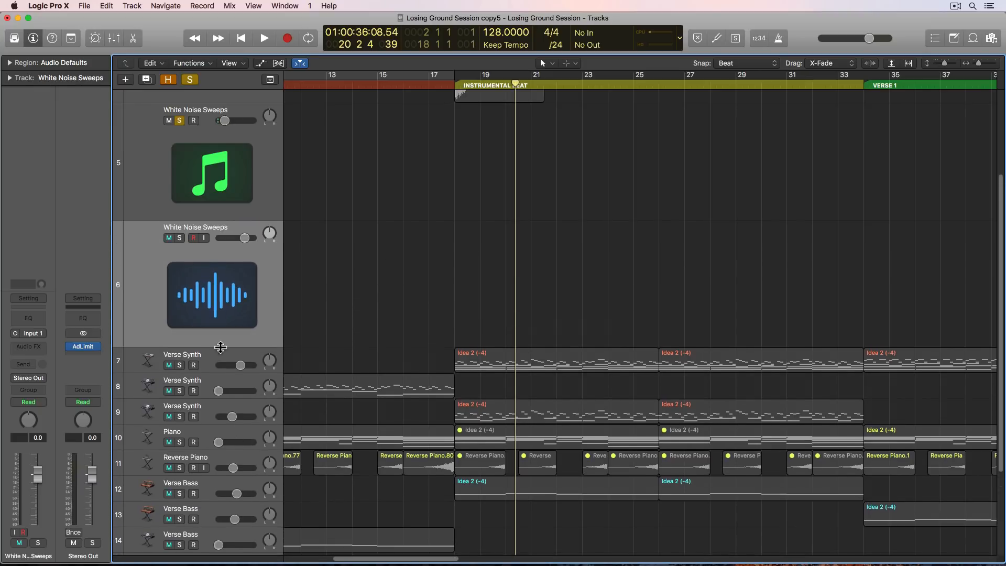
pyautogui.click(215, 191)
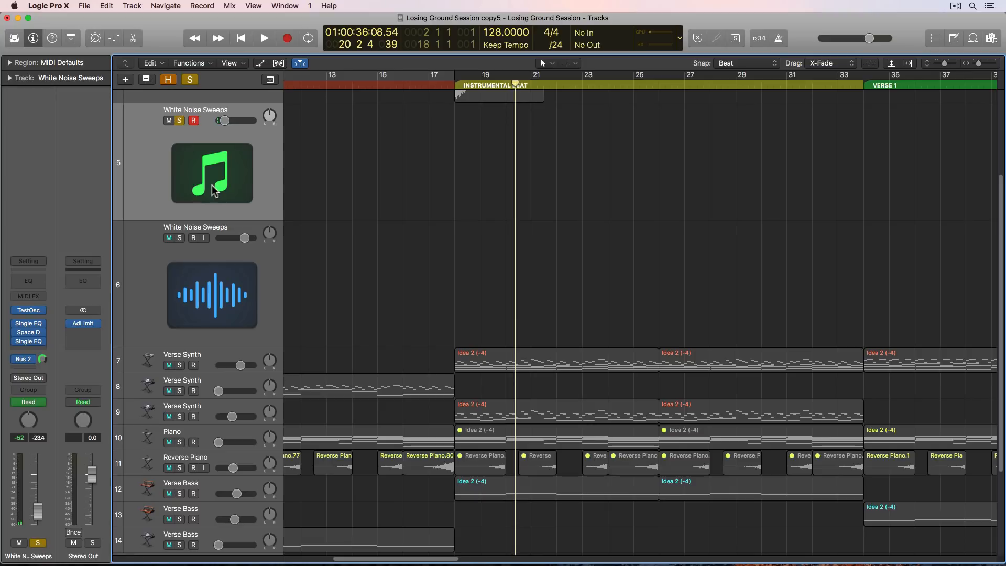
pyautogui.click(206, 285)
pyautogui.click(33, 333)
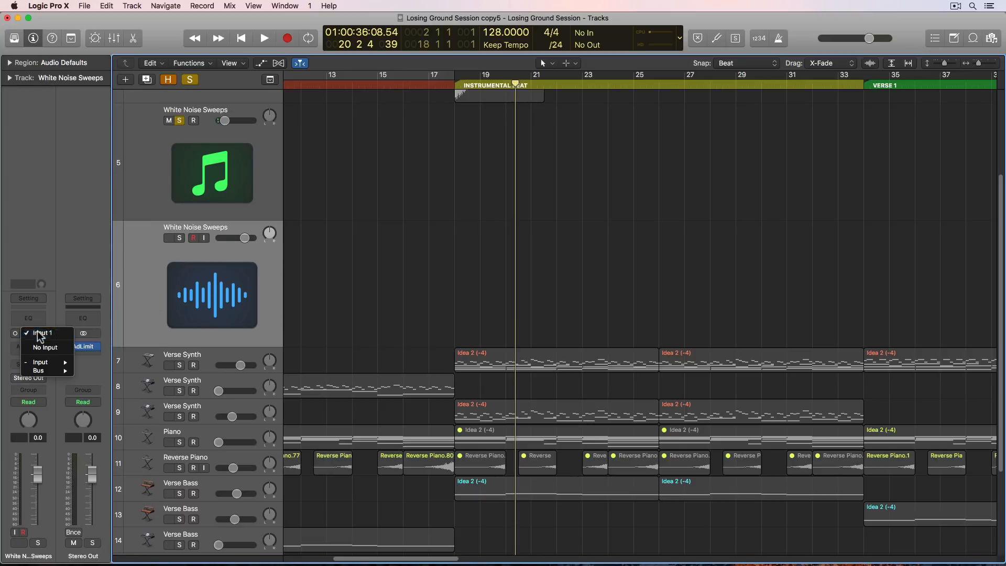
pyautogui.moveTo(63, 373)
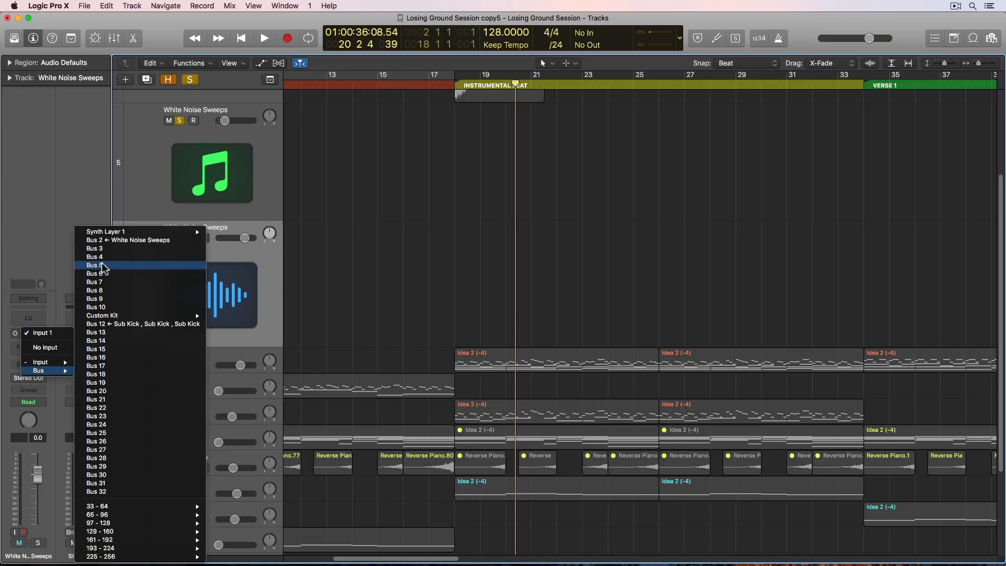
pyautogui.click(25, 326)
pyautogui.click(16, 335)
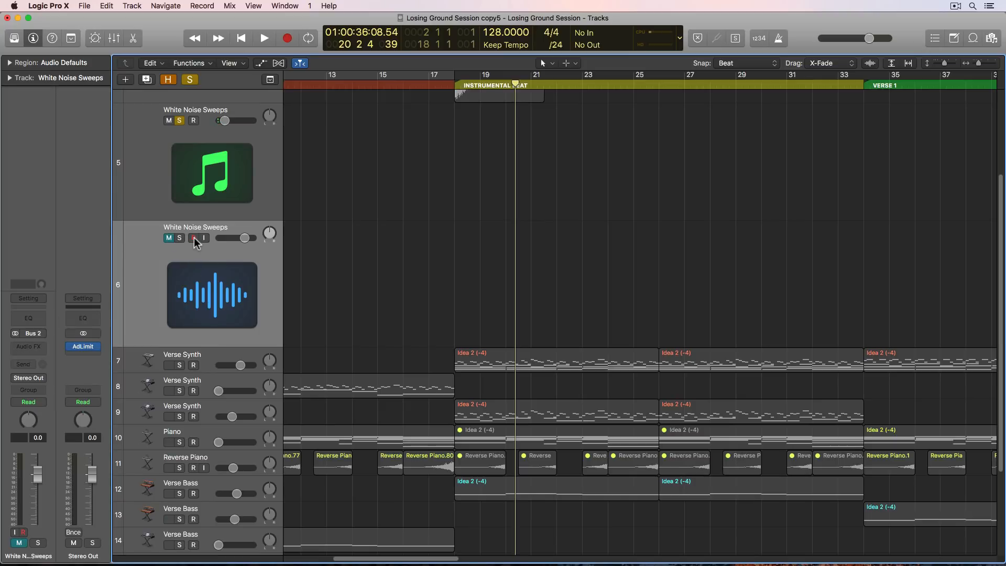
# - Record the rising sweep onto the White Noise Sweeps audio track from bar 15 to about bar 20 beat 3
pyautogui.hscroll(-5, 362, 138)
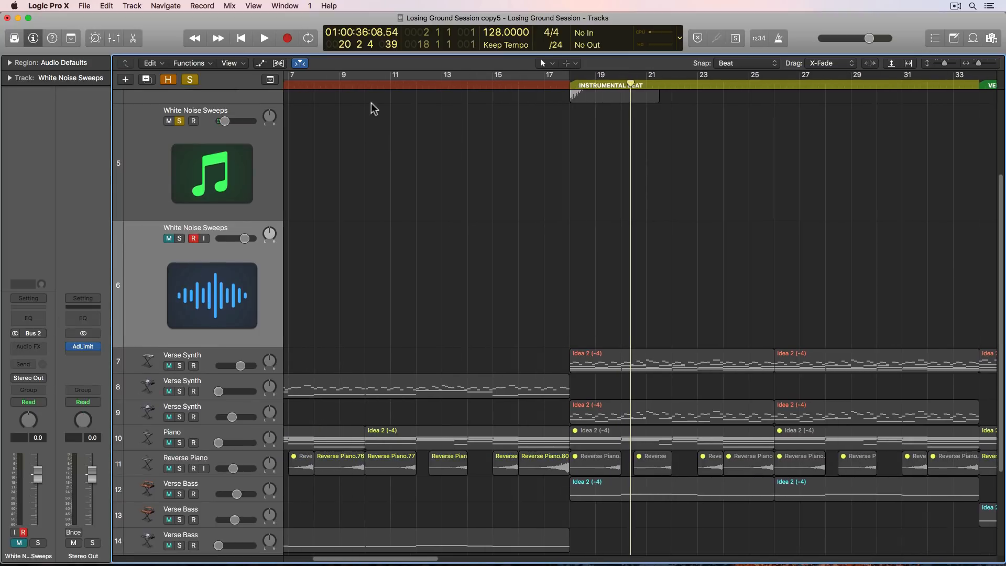
pyautogui.click(391, 82)
pyautogui.press('a')
pyautogui.press('r')
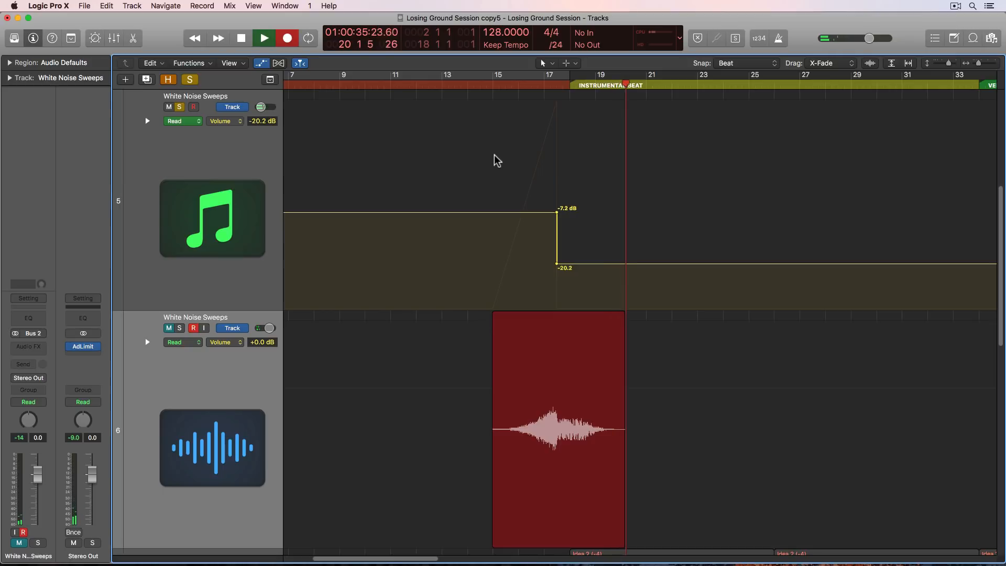
pyautogui.press('space')
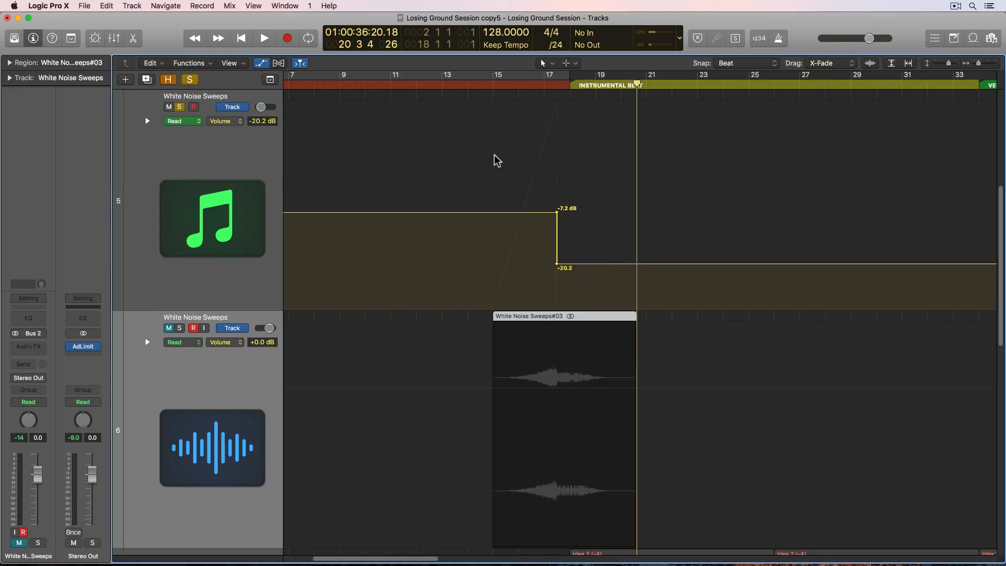
# - Hide the automation, move the recorded sweep region back to bar 8 and briefly play from bar 18
pyautogui.click(234, 203)
pyautogui.press('a')
pyautogui.press('z')
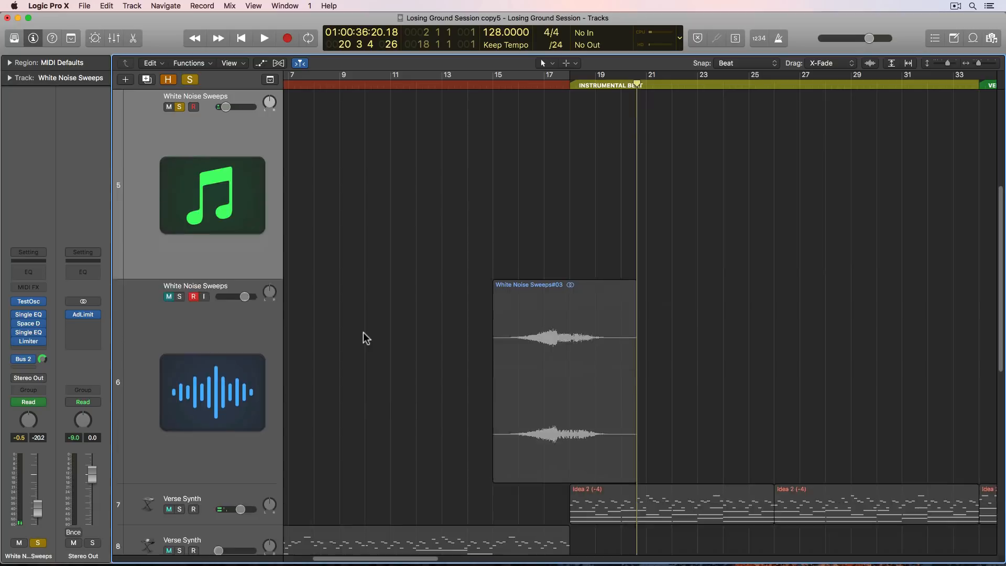
pyautogui.moveTo(584, 281); pyautogui.dragTo(420, 266)
pyautogui.click(576, 87)
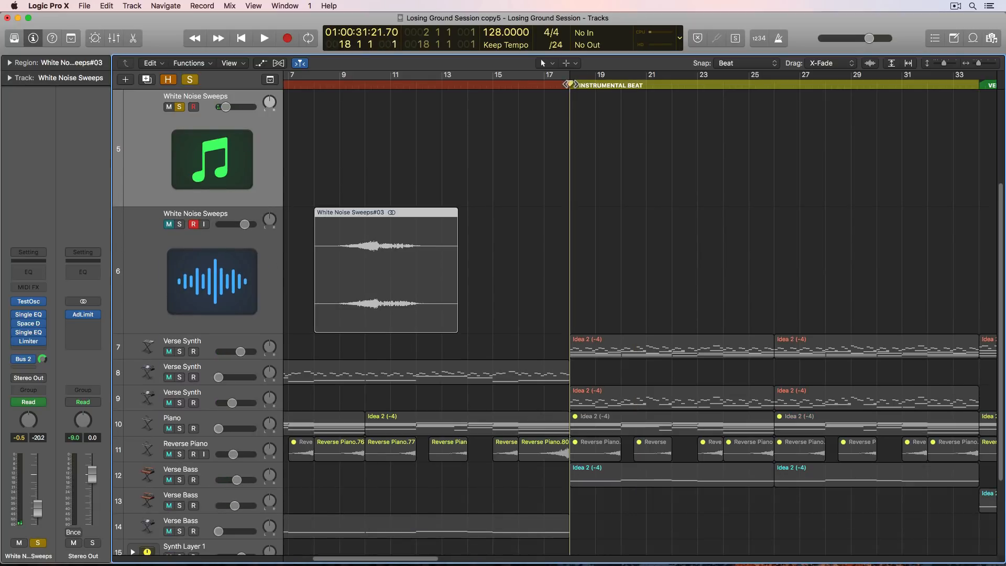
pyautogui.press('space')
pyautogui.press('space')
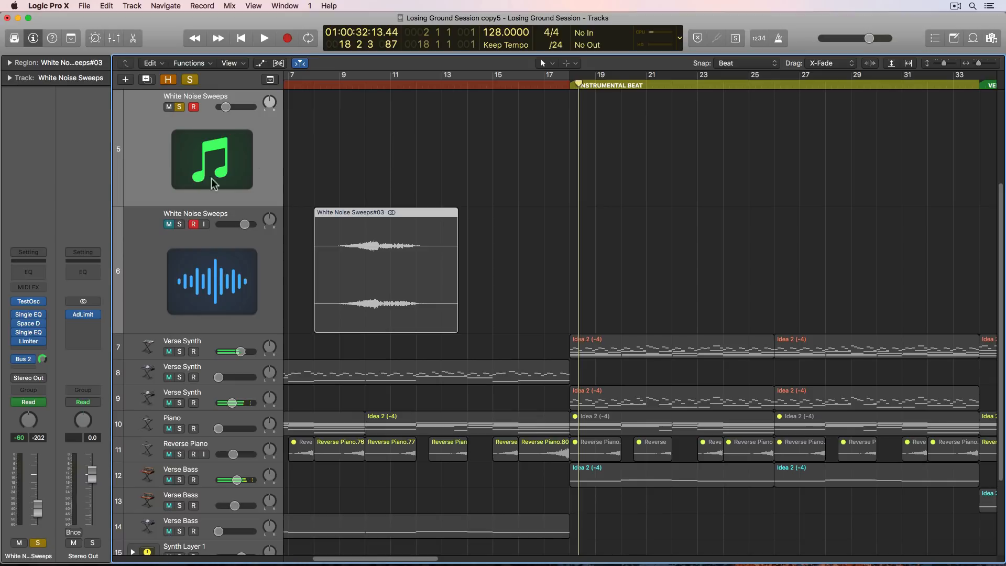
# - Unsolo the sweeps instrument and record the falling sweep onto the audio track from bar 17 to about bar 23
pyautogui.click(180, 107)
pyautogui.click(174, 233)
pyautogui.click(169, 224)
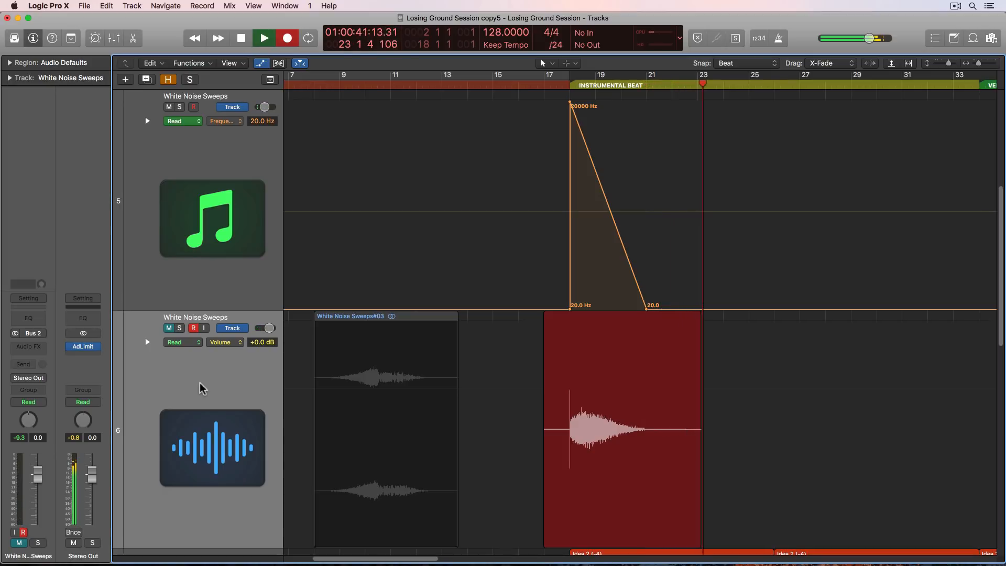
pyautogui.press('space')
# - Delete the White Noise Sweeps instrument track and hide the automation
pyautogui.click(199, 180)
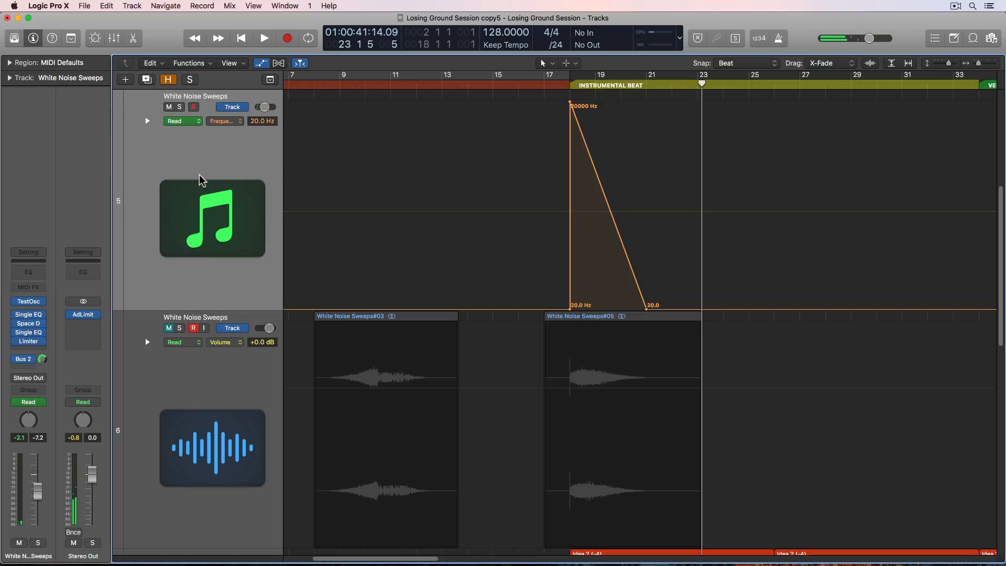
pyautogui.press('super+BackSpace')
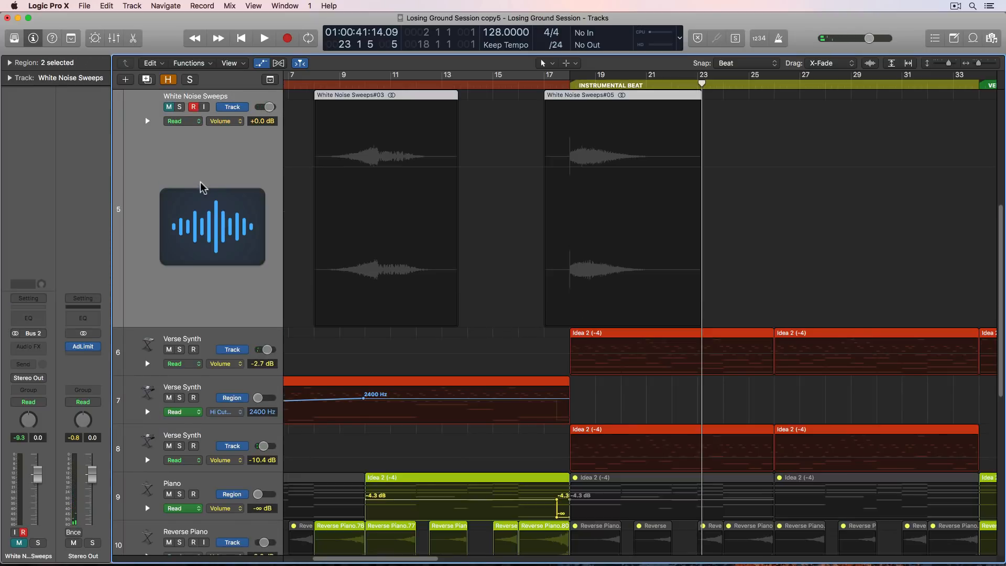
pyautogui.press('a')
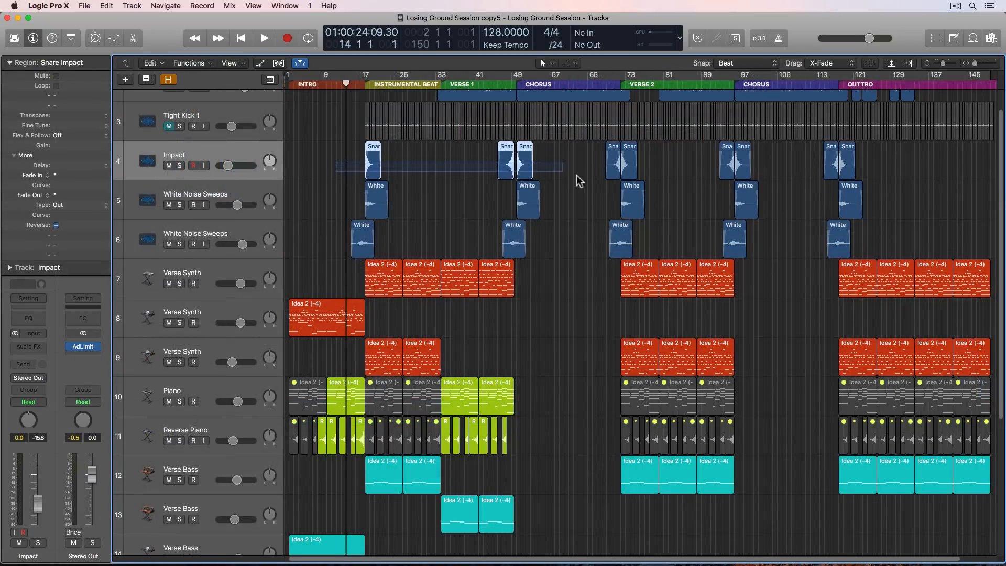
# - Look over the Impact and White Noise Sweeps regions across the song and play the transition from bar 14 to about bar 21
pyautogui.moveTo(579, 181); pyautogui.dragTo(910, 247)
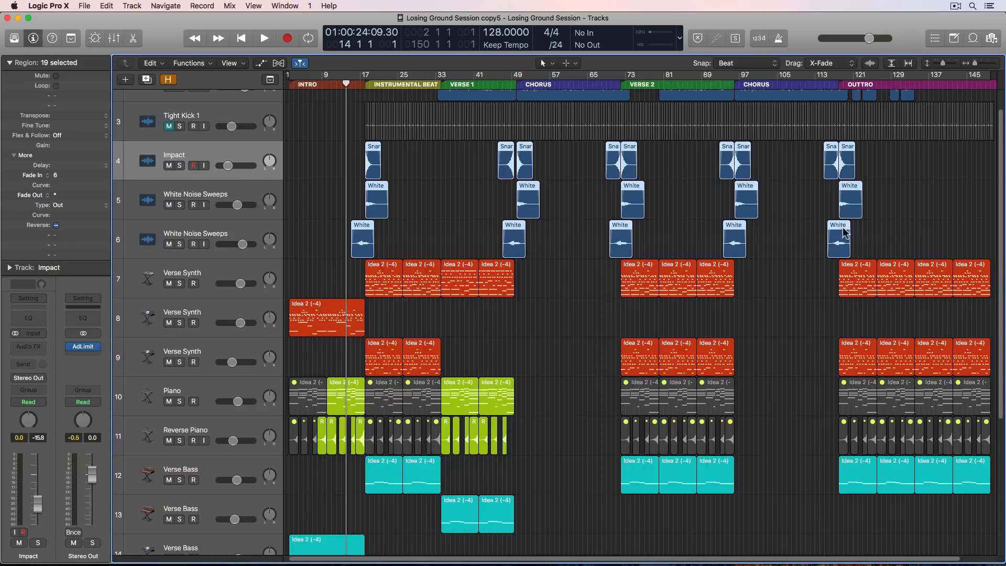
pyautogui.click(443, 190)
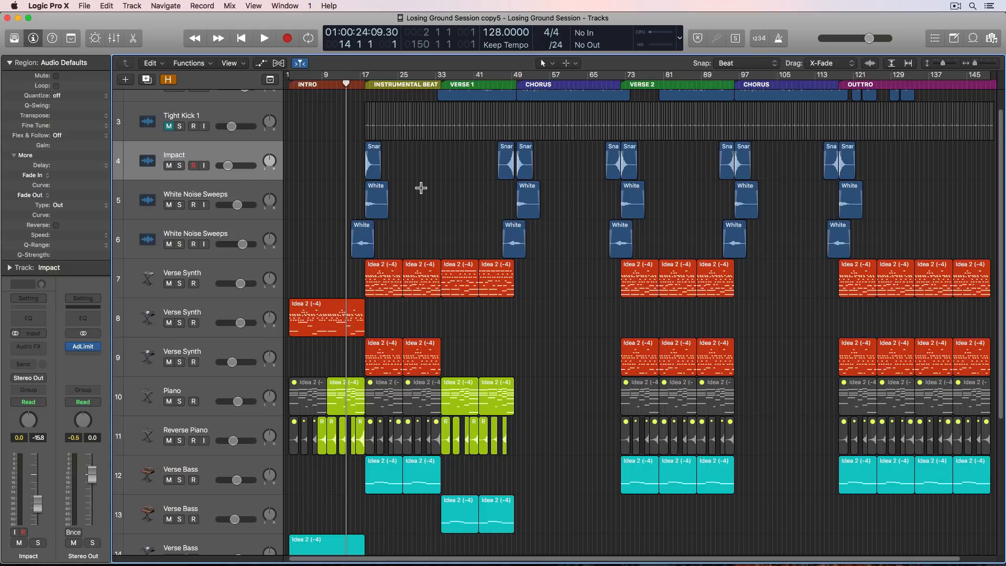
pyautogui.press('super+Right')
pyautogui.press('super+Right')
pyautogui.press('super+Right')
pyautogui.press('super+Right')
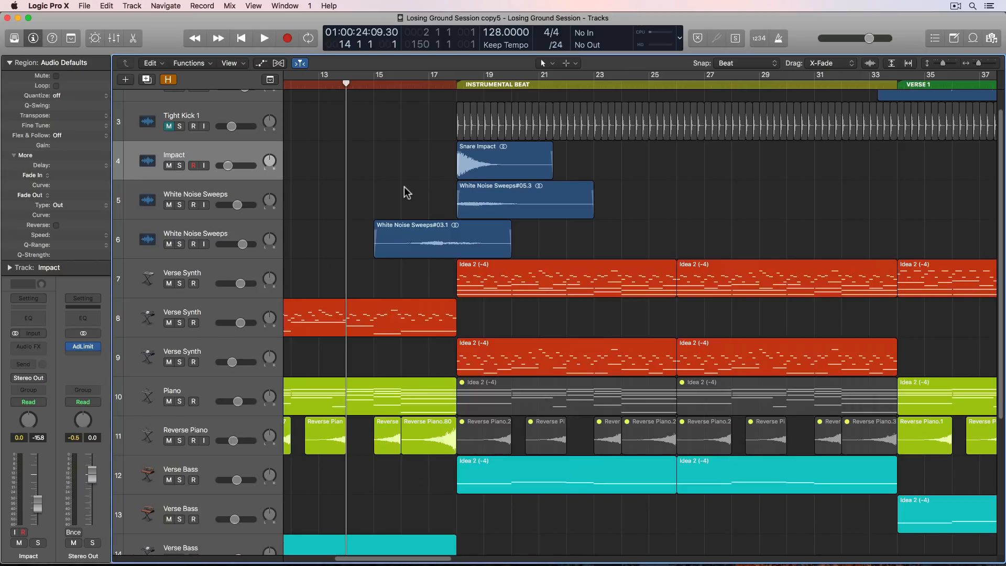
pyautogui.press('space')
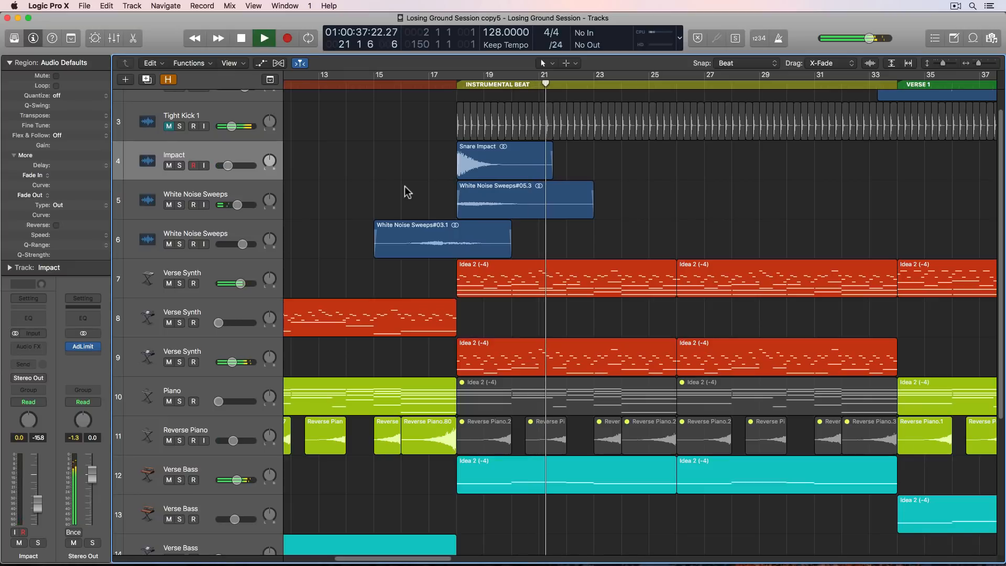
pyautogui.press('space')
pyautogui.press('z')
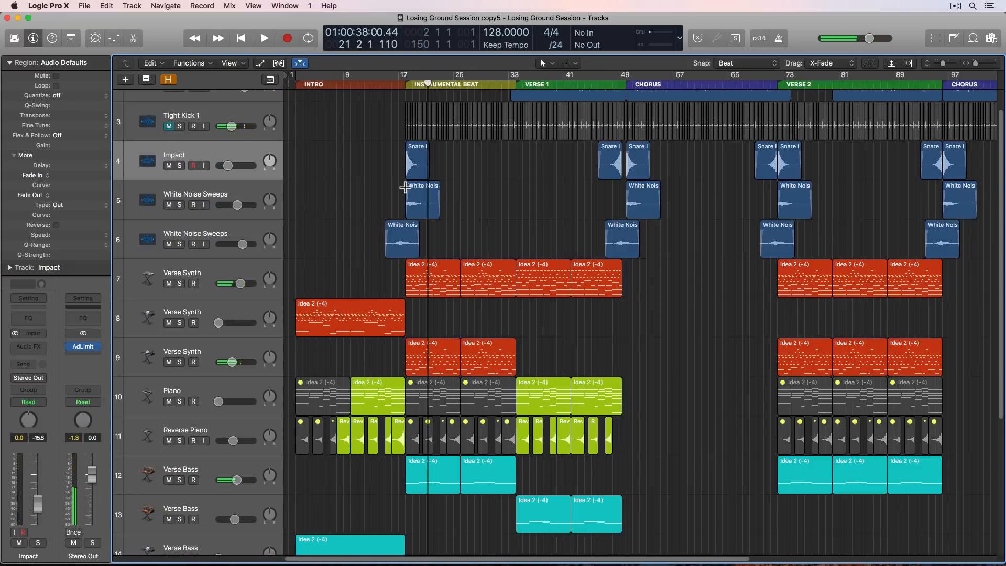